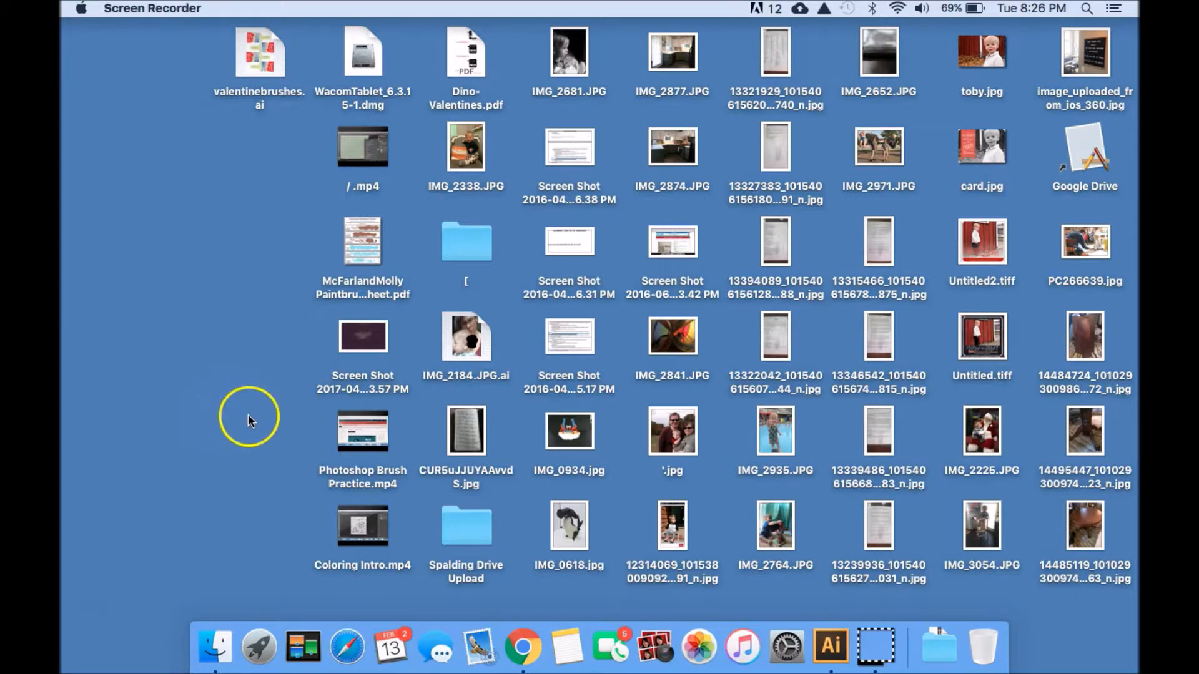
# Launch Photoshop and open the Tragelaphus_strepsiceros_♂_(head).jpg photo from the SchoolStuff folder in Google Drive
pyautogui.click(258, 647)
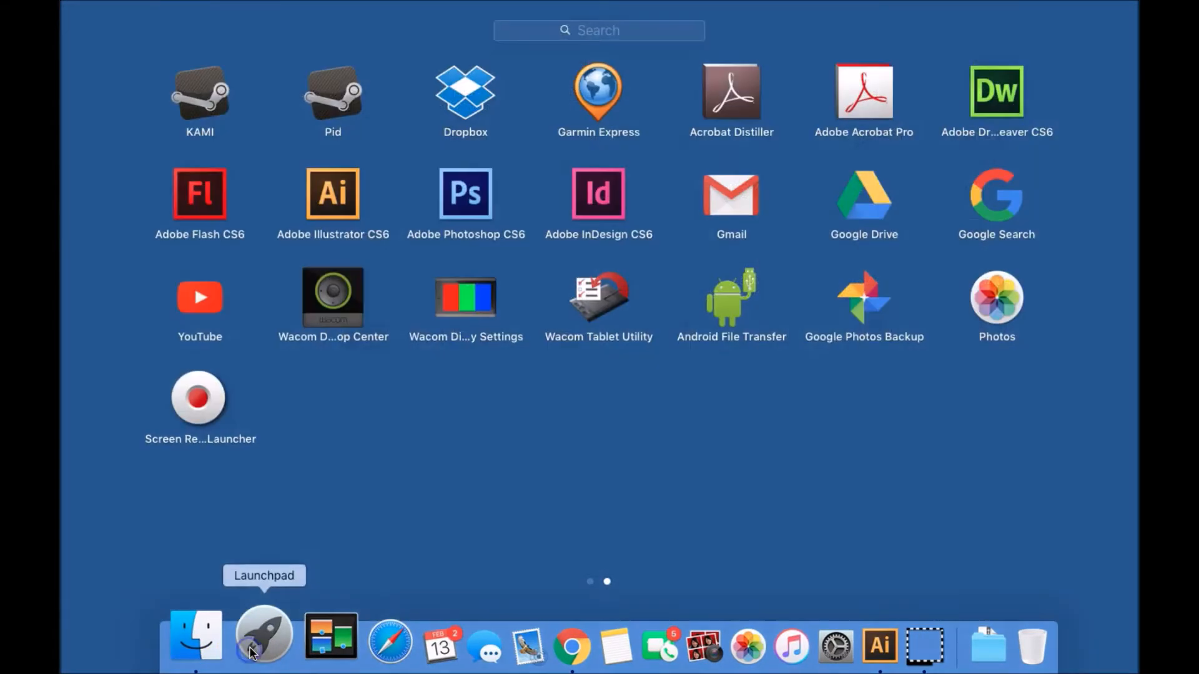
pyautogui.click(475, 209)
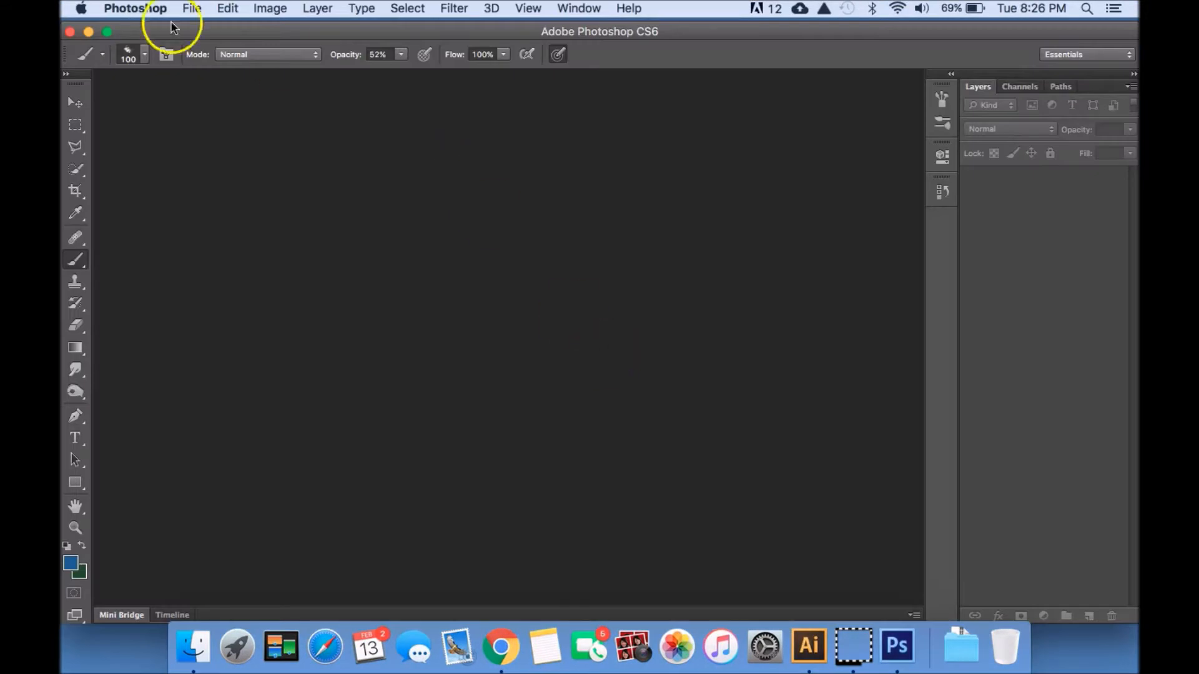
pyautogui.click(194, 10)
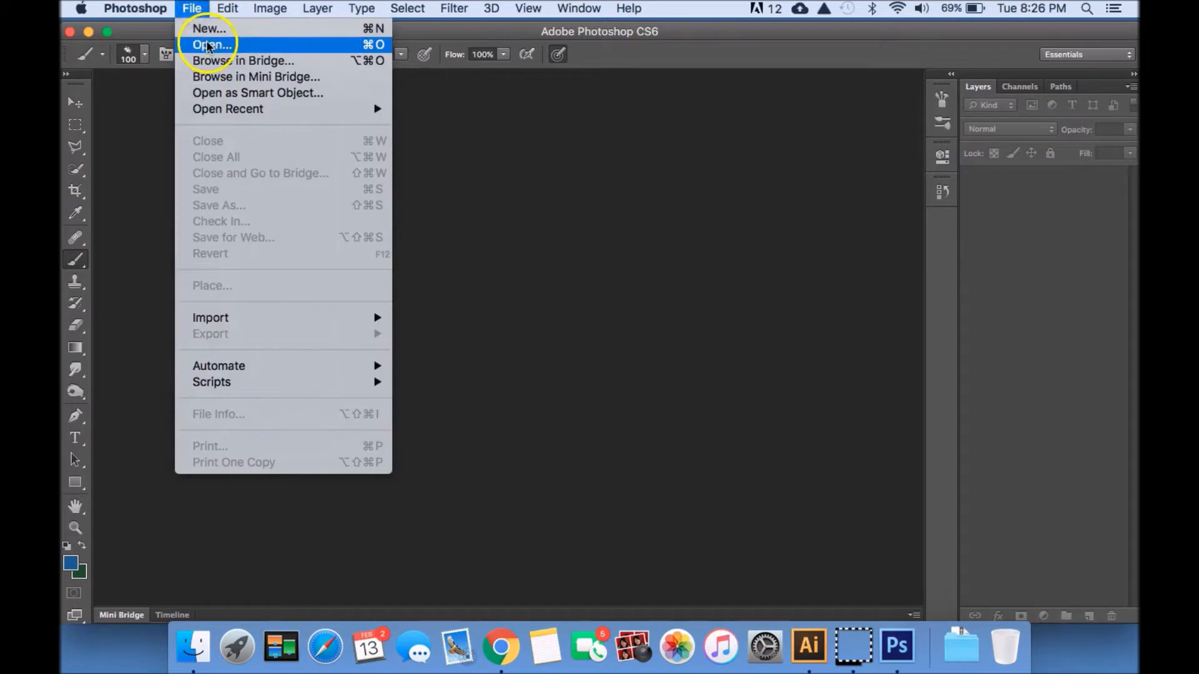
pyautogui.click(261, 94)
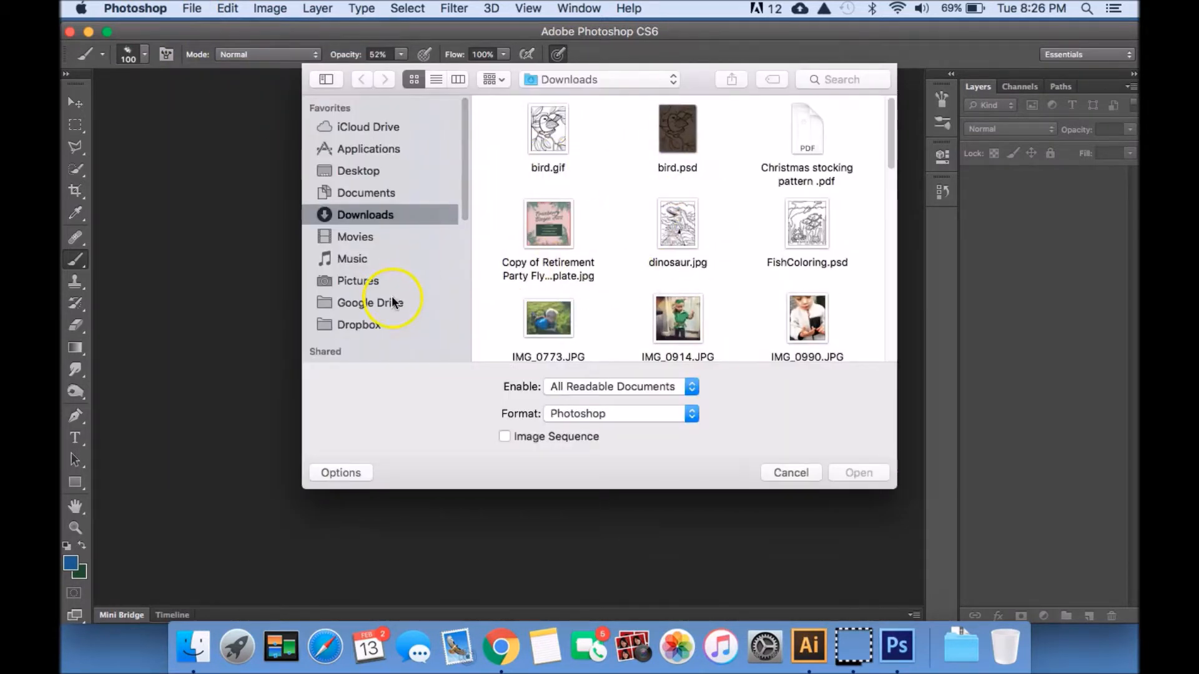
pyautogui.click(394, 302)
pyautogui.moveTo(891, 111); pyautogui.dragTo(893, 312)
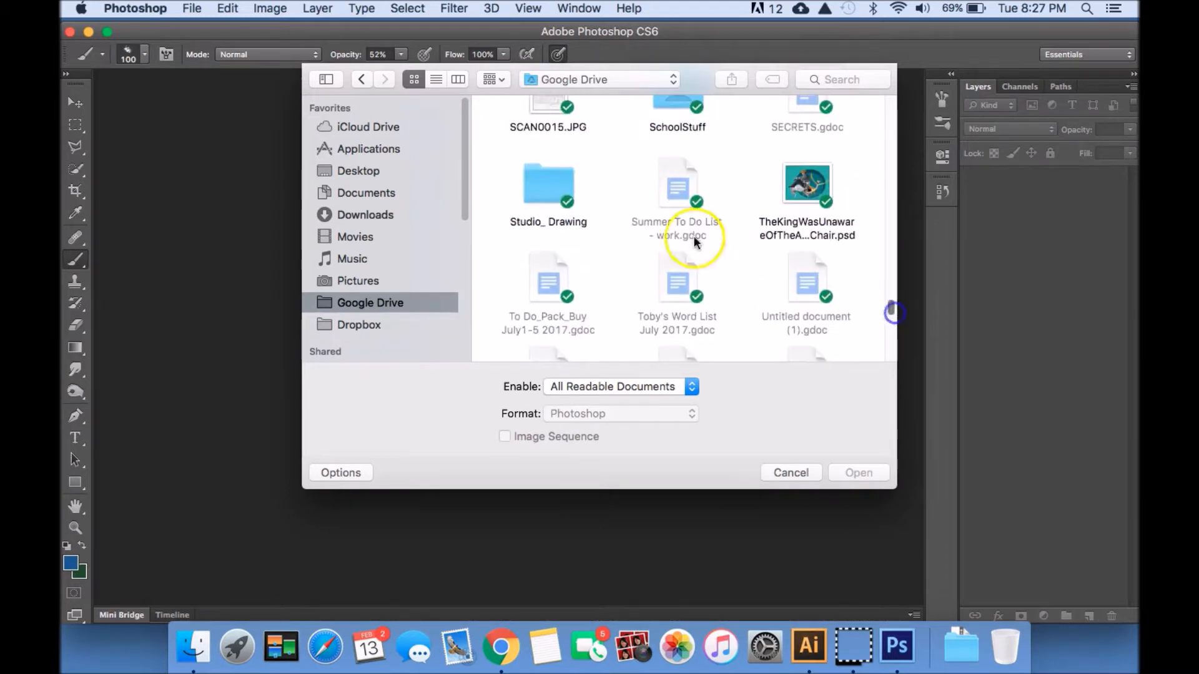
pyautogui.doubleClick(676, 128)
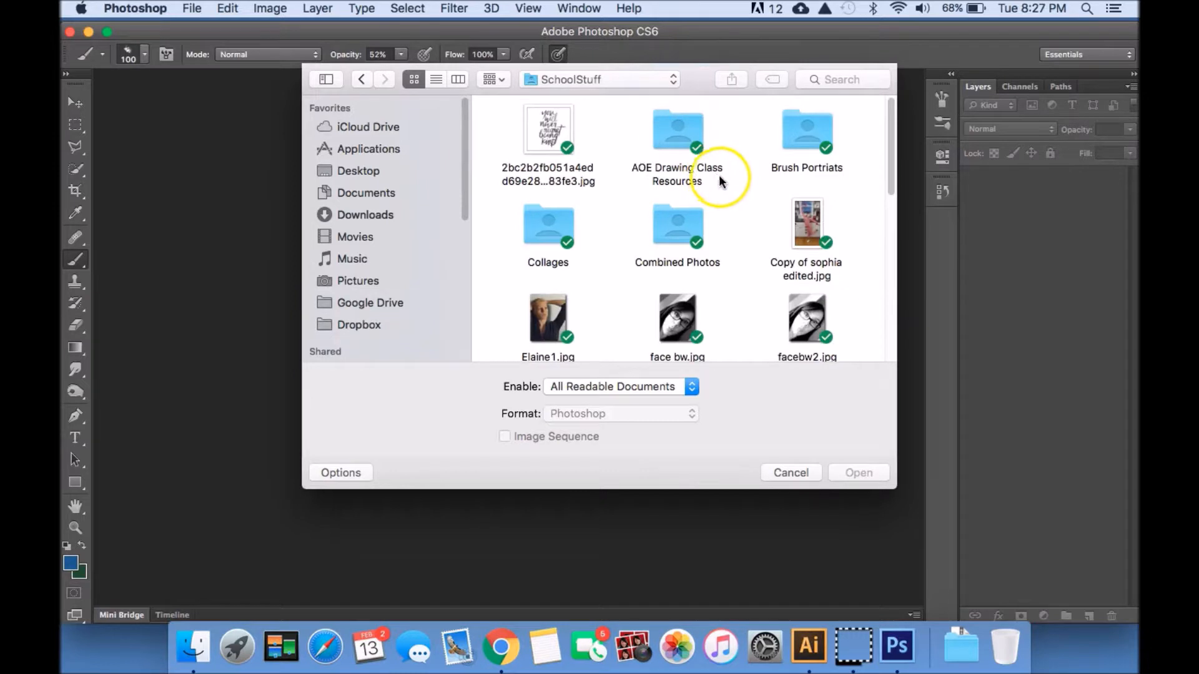
pyautogui.moveTo(894, 132); pyautogui.dragTo(905, 302)
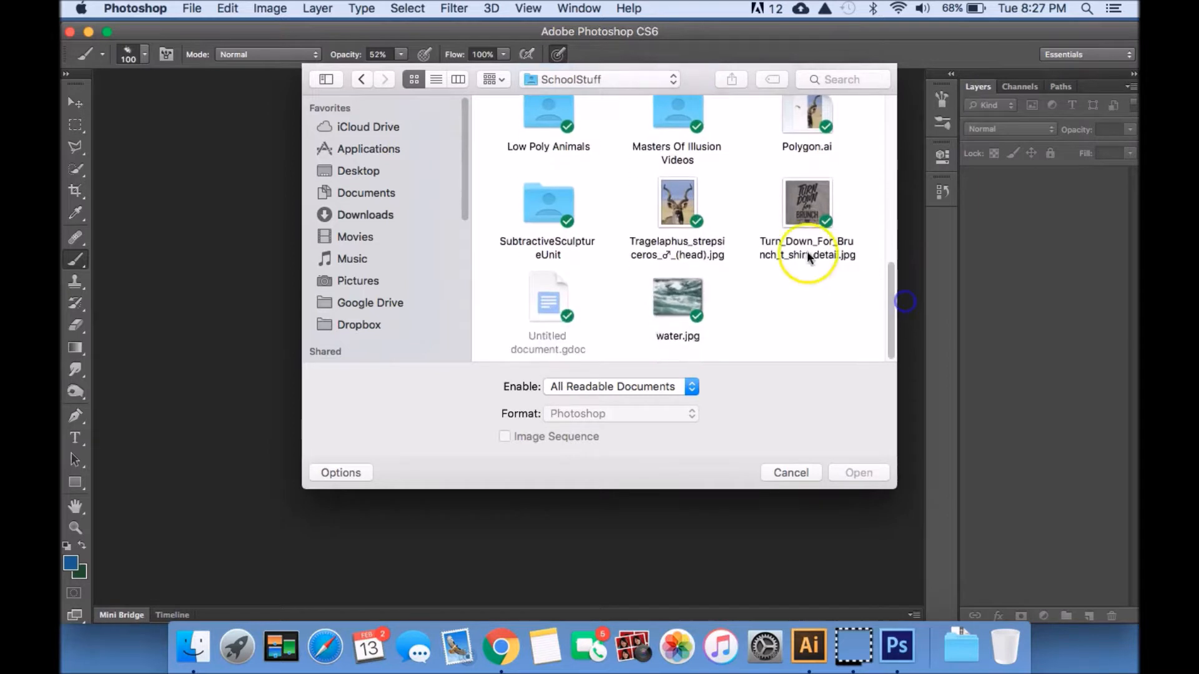
pyautogui.click(685, 208)
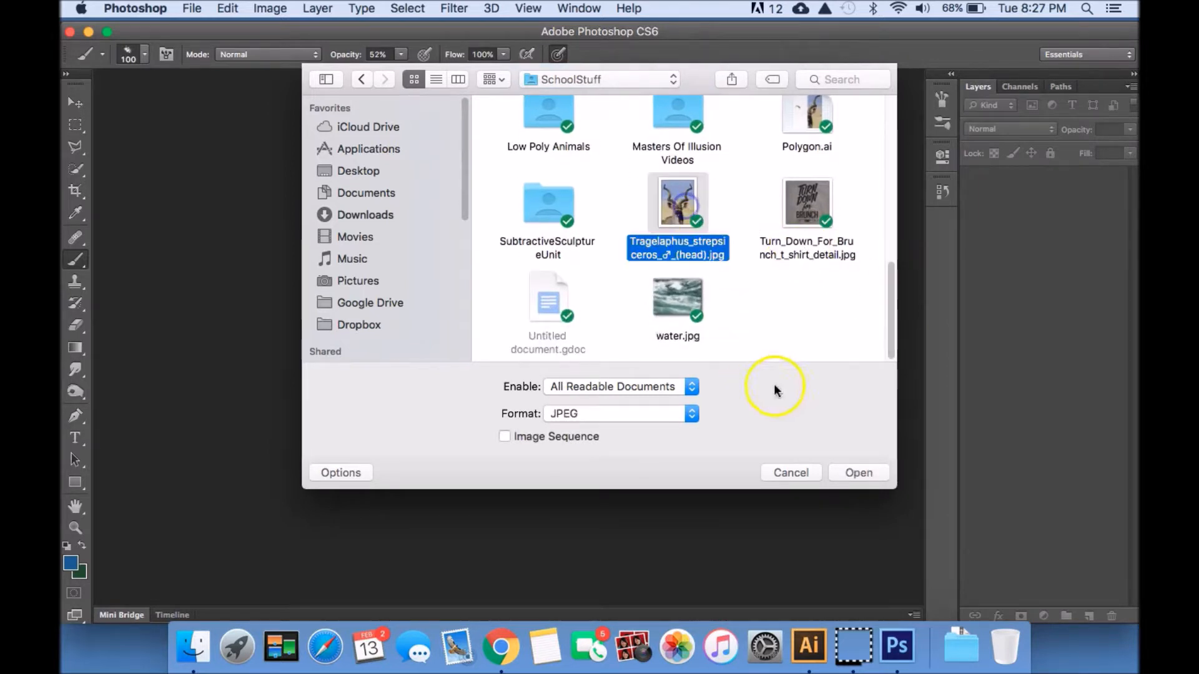
pyautogui.click(860, 473)
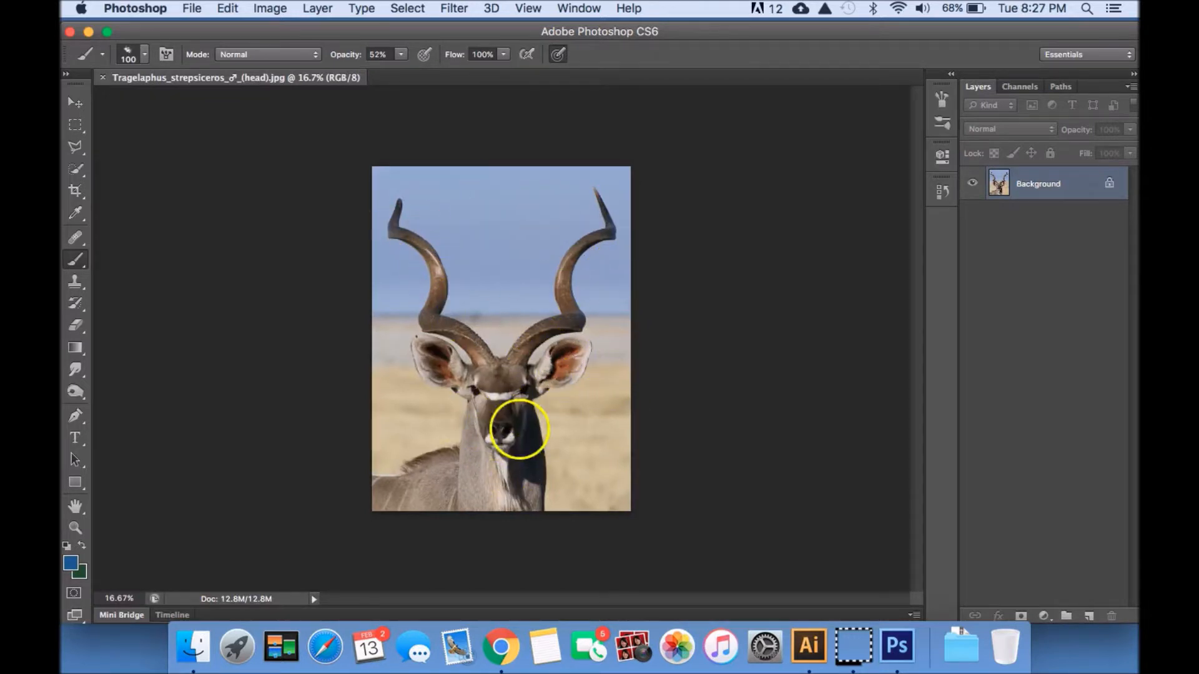
pyautogui.moveTo(524, 525)
pyautogui.mouseDown()
pyautogui.moveTo(493, 470)
pyautogui.moveTo(532, 455)
pyautogui.mouseUp()
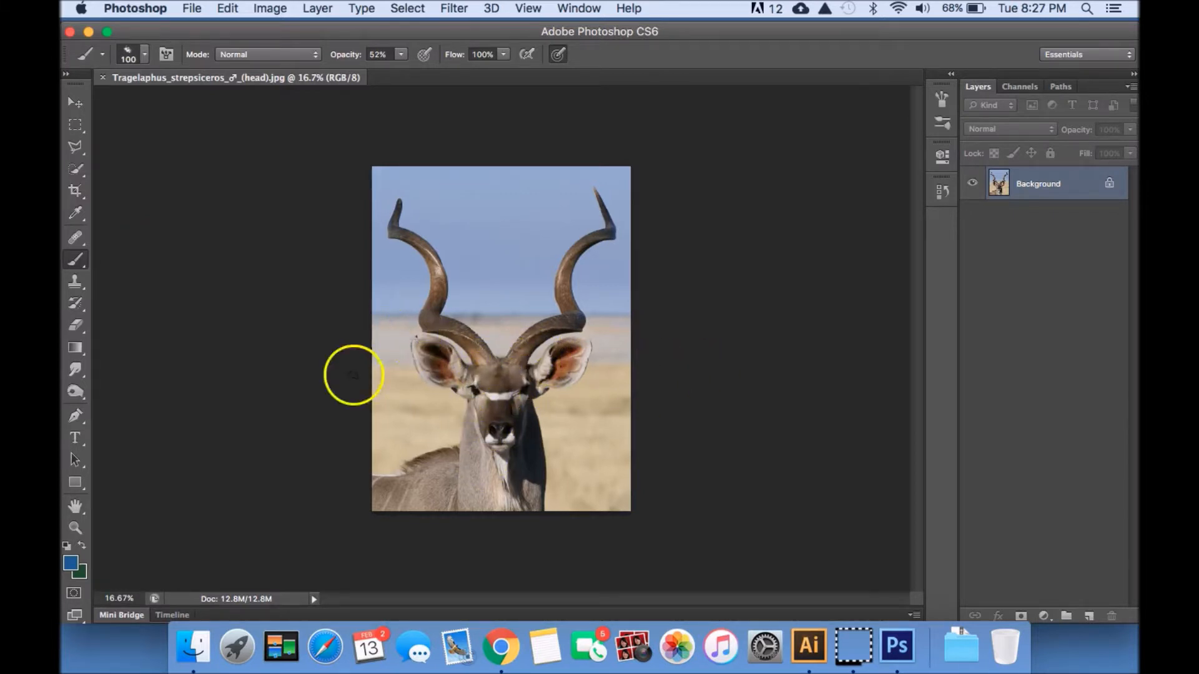
# Straighten the photo with the Crop tool's Straighten option, using a line beneath the antelope's two eyes
pyautogui.click(75, 193)
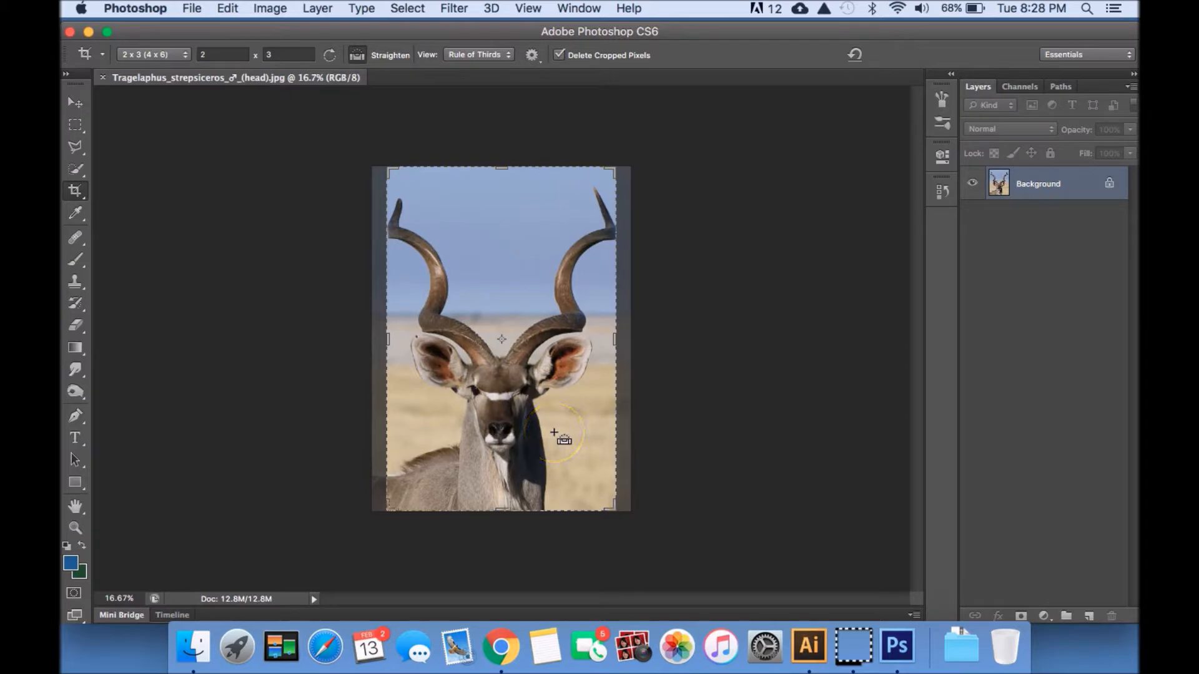
pyautogui.press('super+plus')
pyautogui.press('super+plus')
pyautogui.press('super+plus')
pyautogui.press('super+plus')
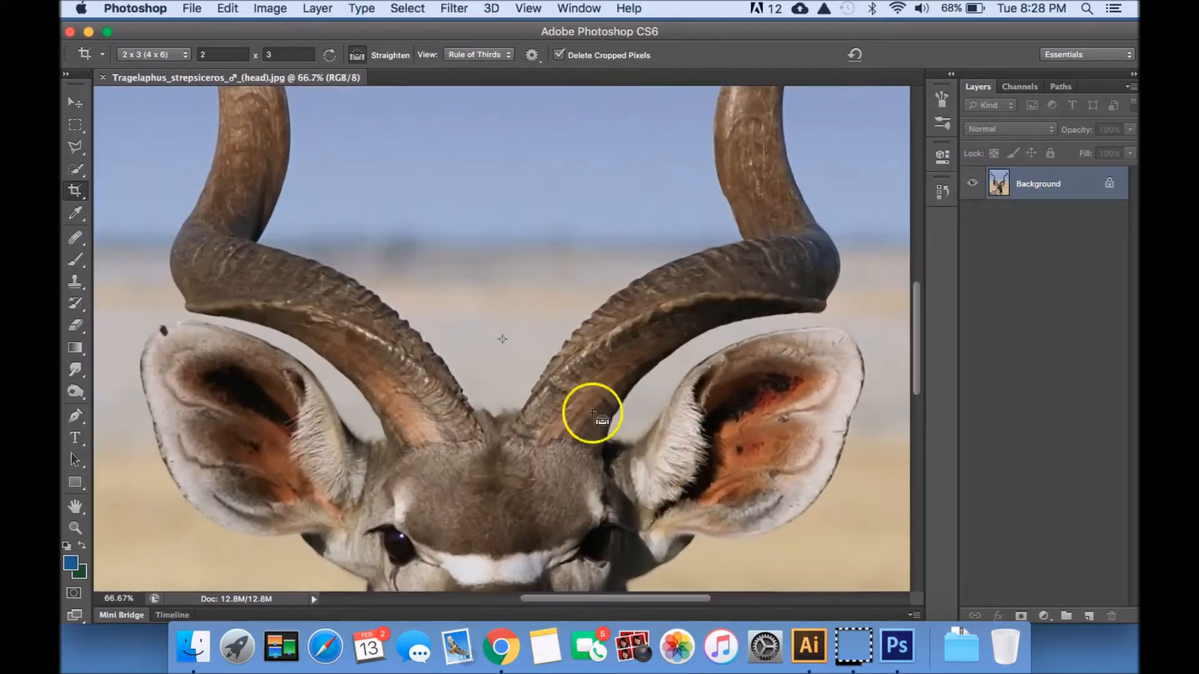
pyautogui.moveTo(591, 414); pyautogui.dragTo(605, 243)
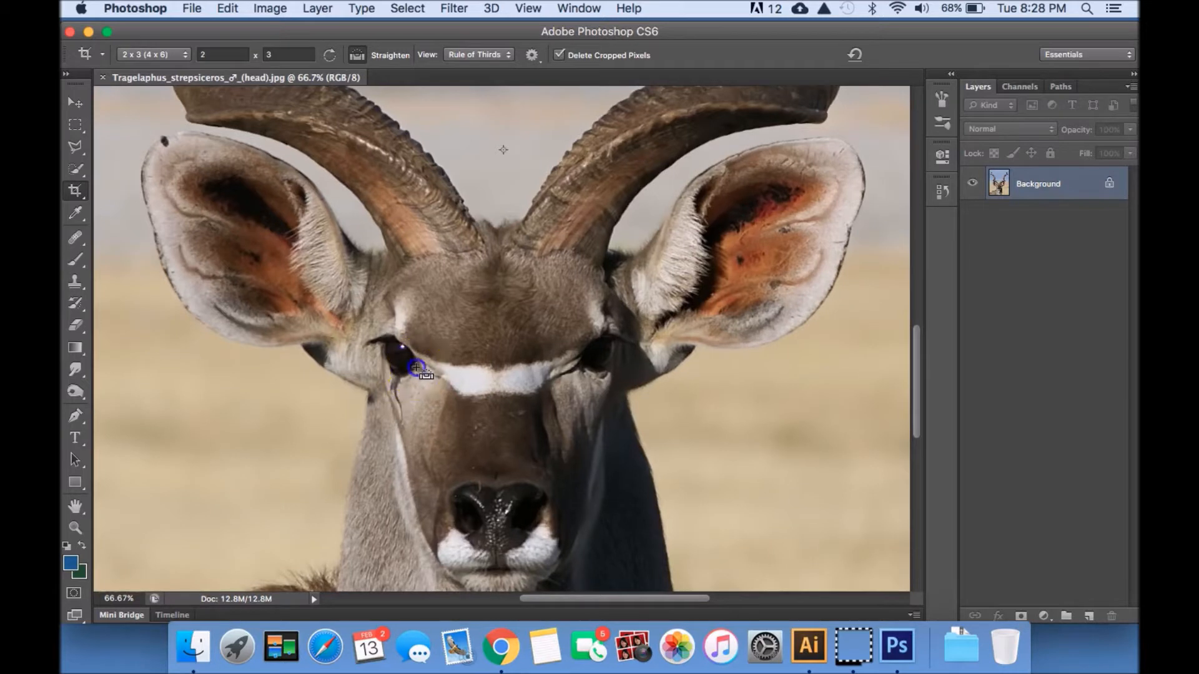
pyautogui.moveTo(424, 369); pyautogui.dragTo(577, 367)
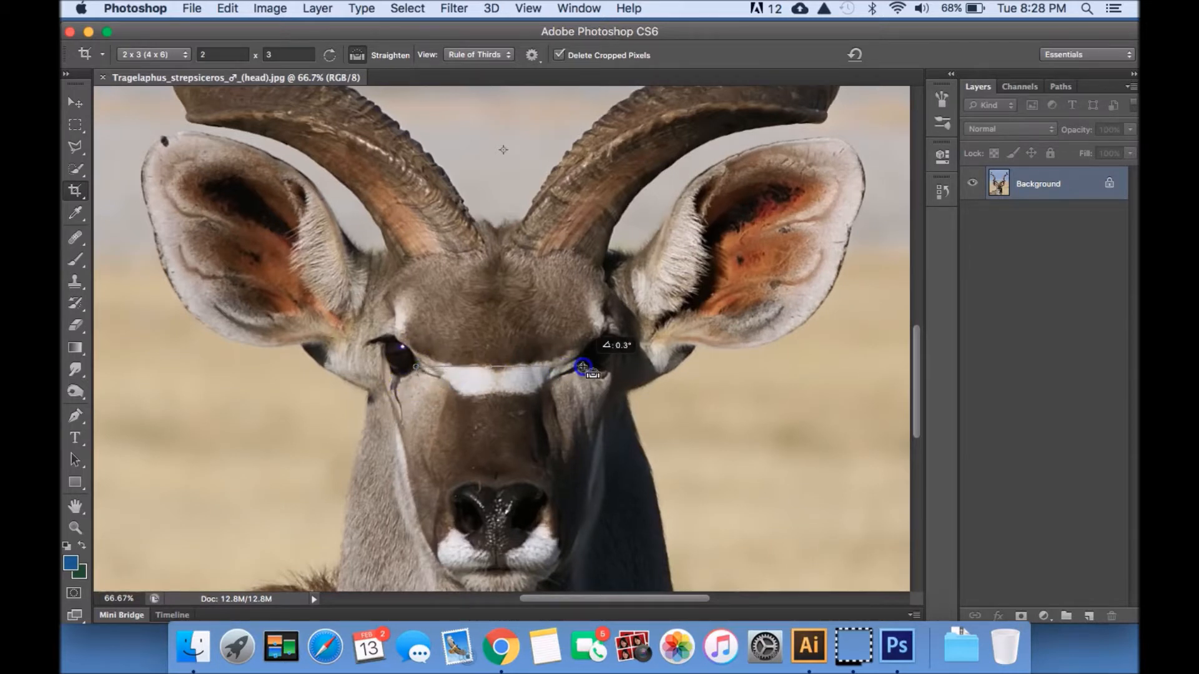
pyautogui.moveTo(583, 366); pyautogui.dragTo(584, 367)
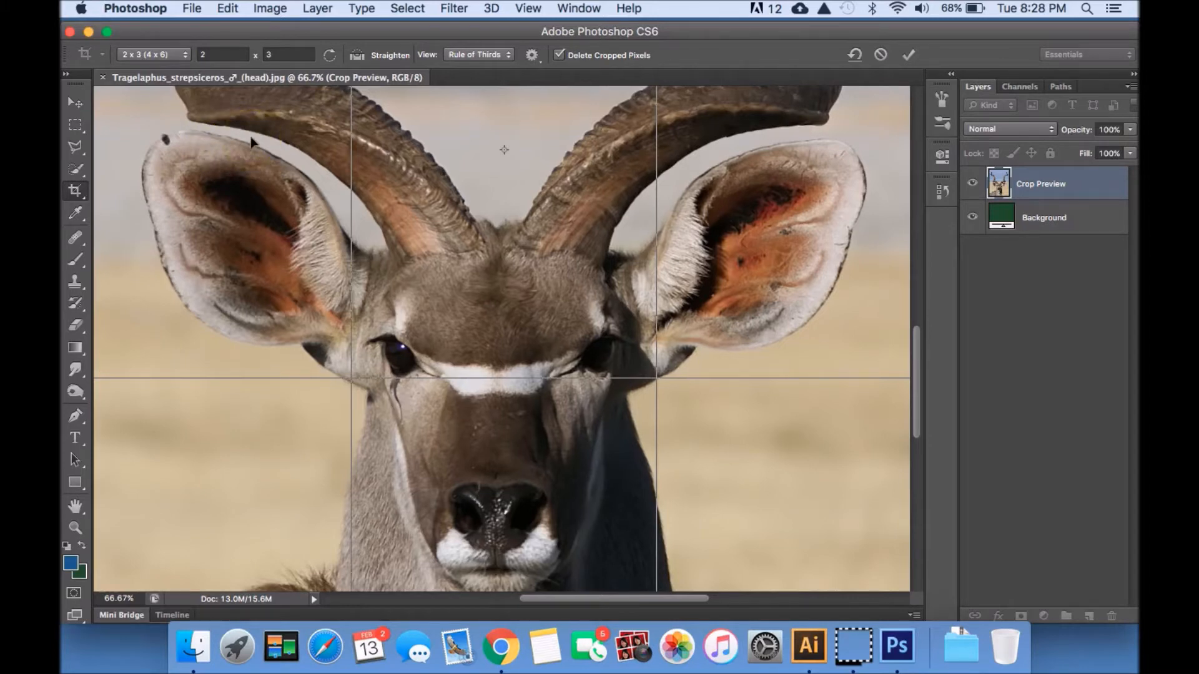
# Pull the crop box's left edge in to the middle of the antelope's face and set the crop ratio to Unconstrained
pyautogui.press('super+0')
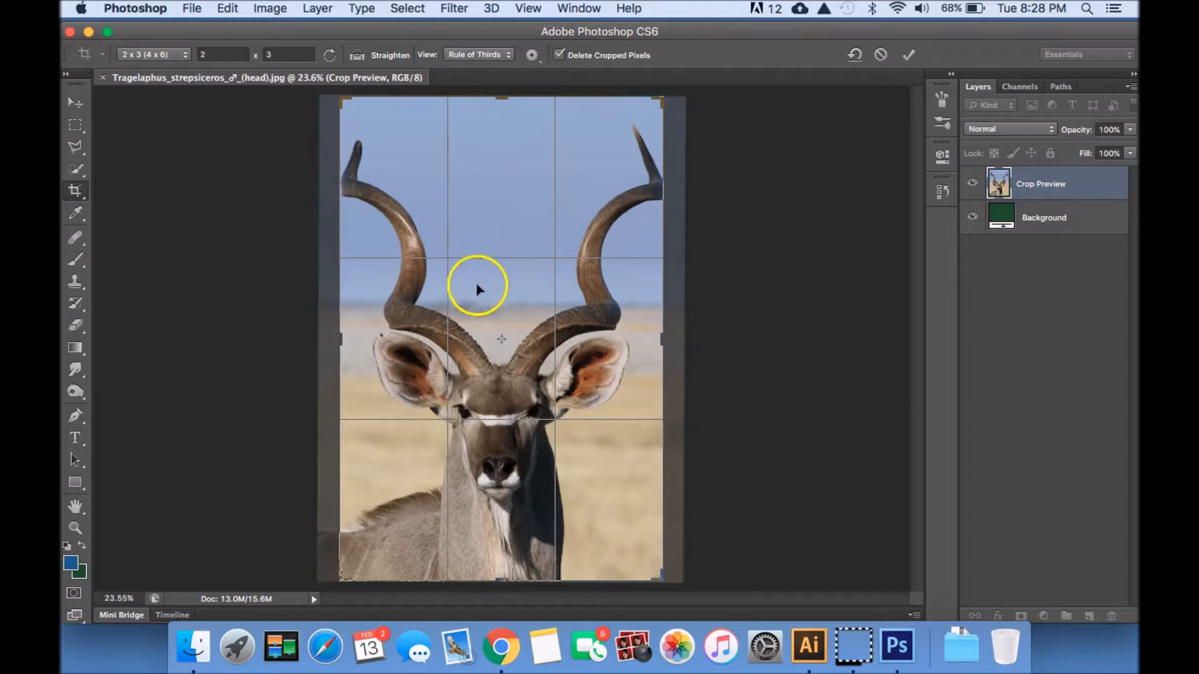
pyautogui.moveTo(343, 341); pyautogui.dragTo(409, 348)
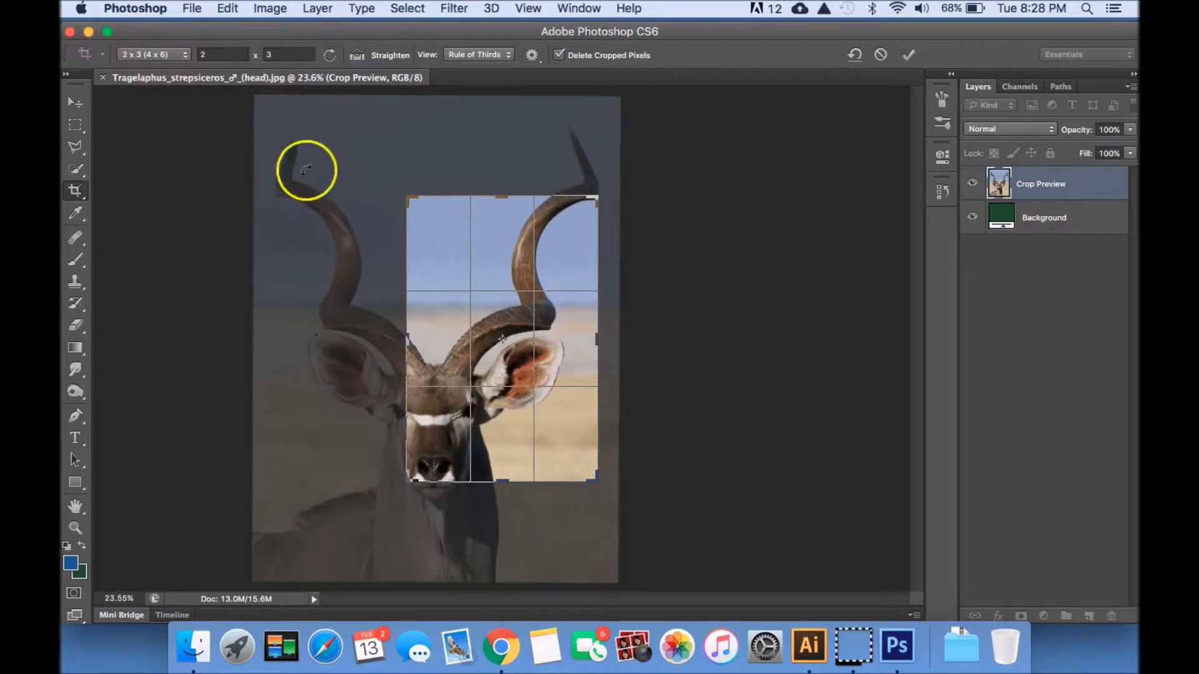
pyautogui.click(179, 54)
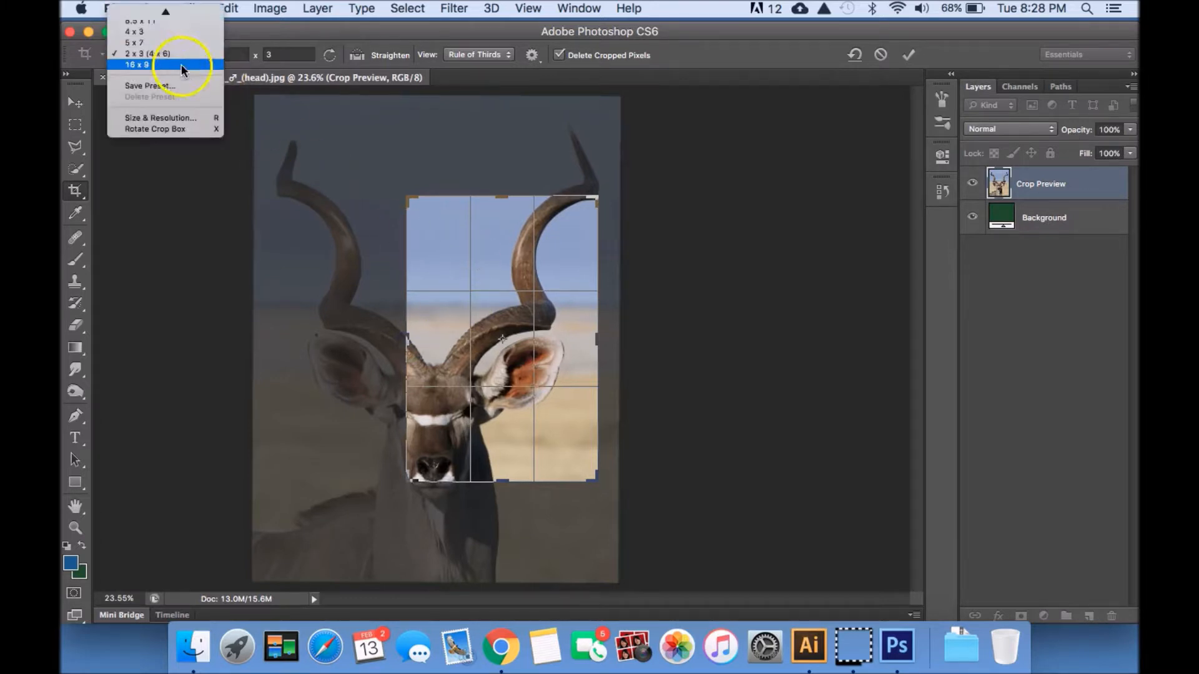
pyautogui.moveTo(178, 12)
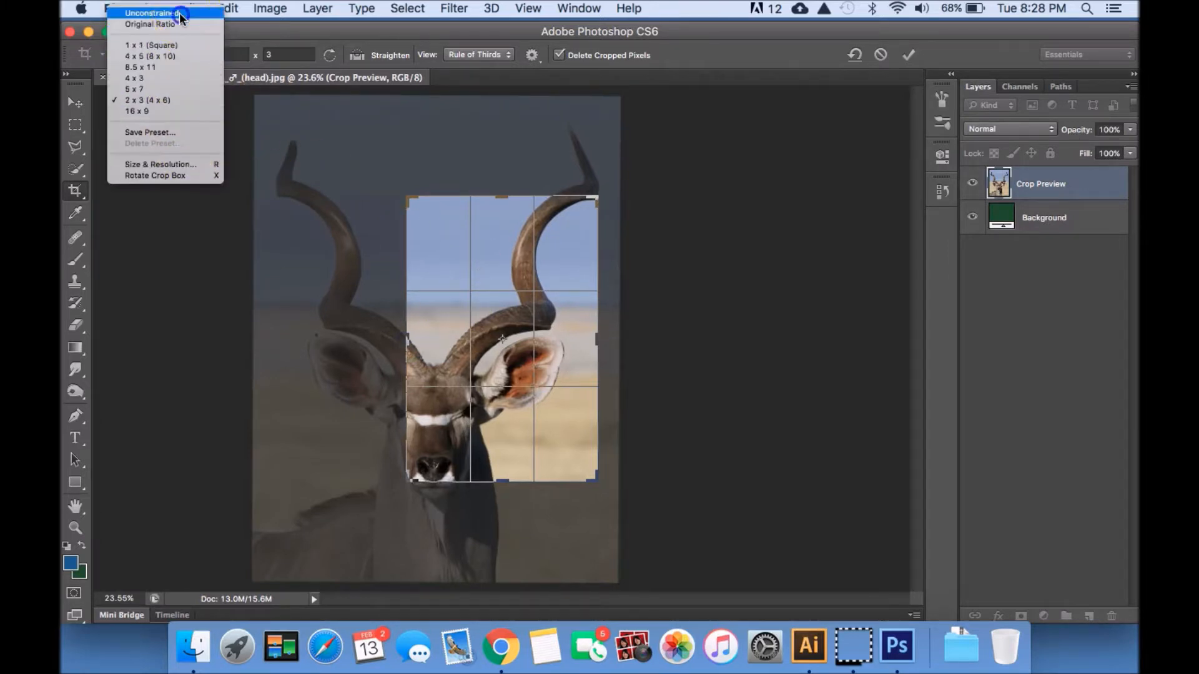
pyautogui.click(179, 12)
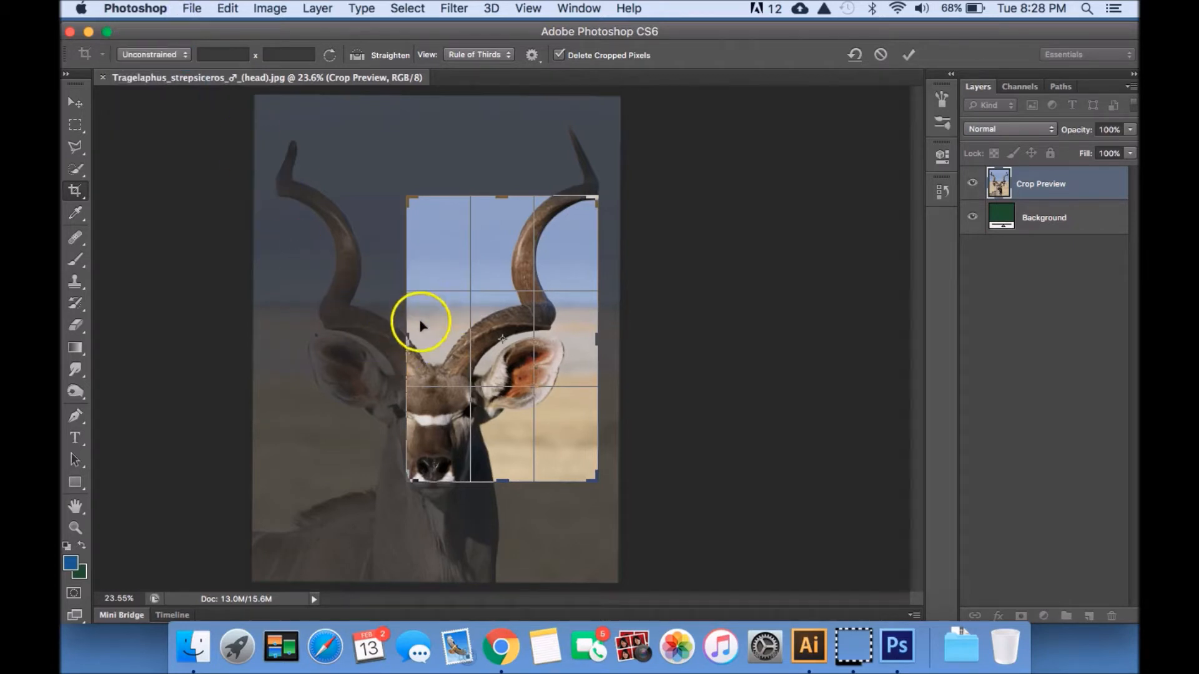
# Align the crop box's left edge with the centreline of the antelope's face and its bottom edge just below the chin
pyautogui.moveTo(415, 342); pyautogui.dragTo(421, 350)
pyautogui.moveTo(505, 482); pyautogui.dragTo(503, 504)
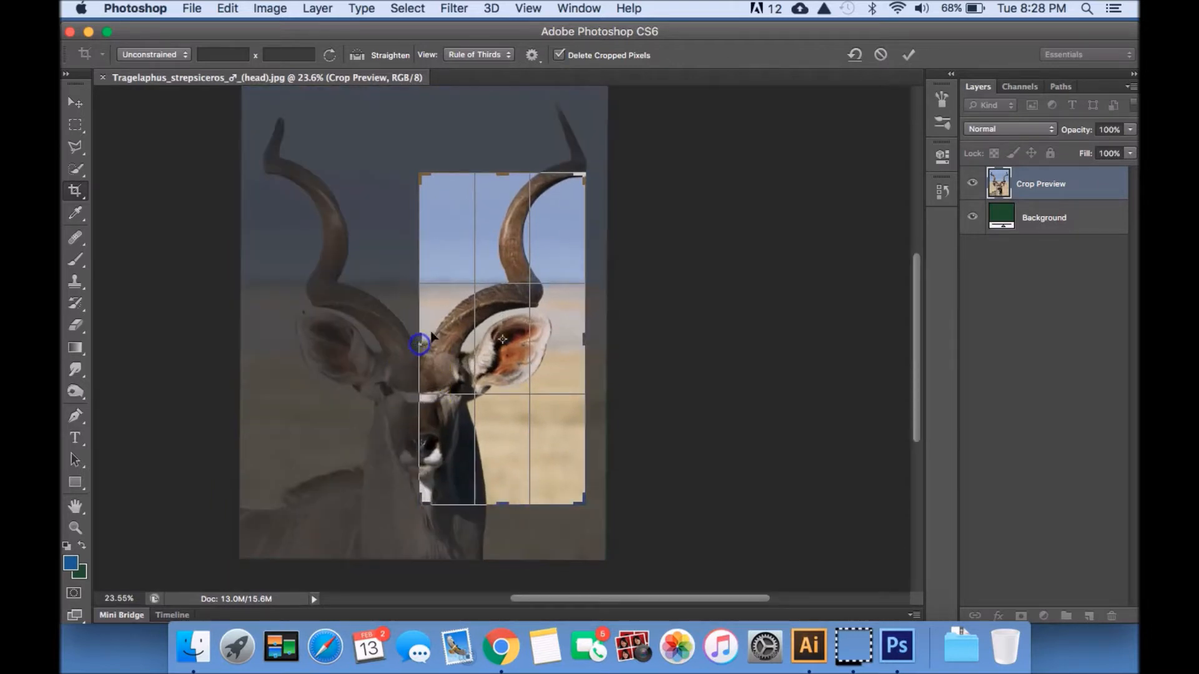
pyautogui.press('super+plus')
pyautogui.press('super+plus')
pyautogui.press('super+plus')
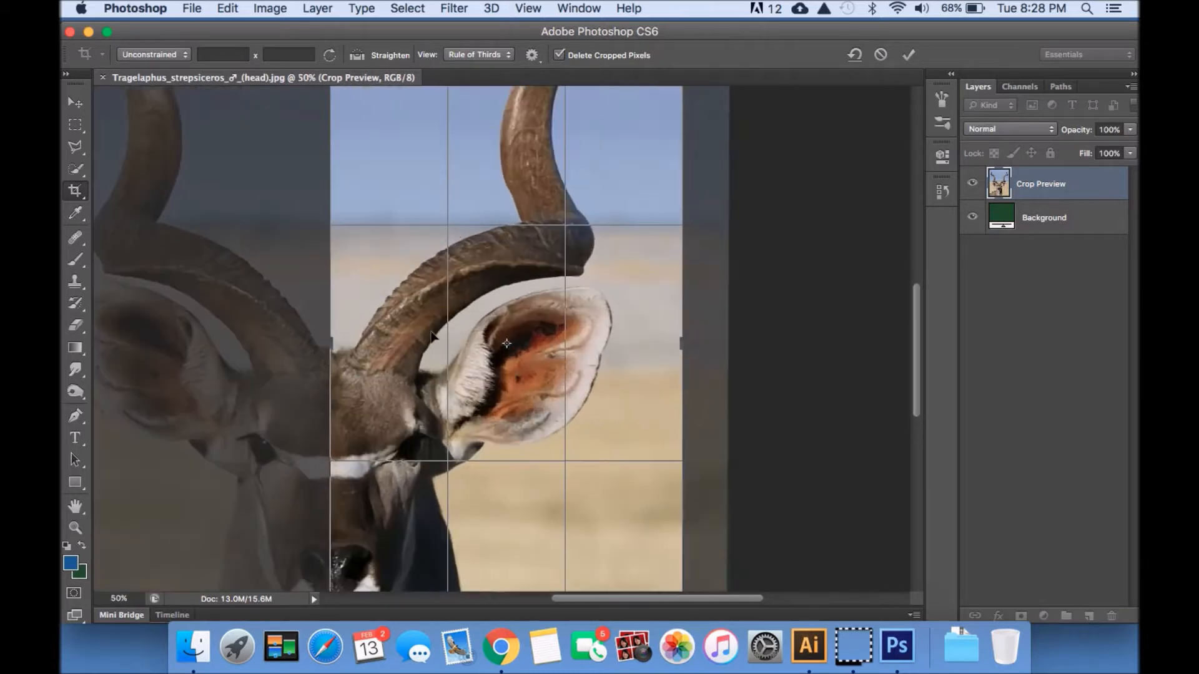
pyautogui.moveTo(512, 407); pyautogui.dragTo(556, 242)
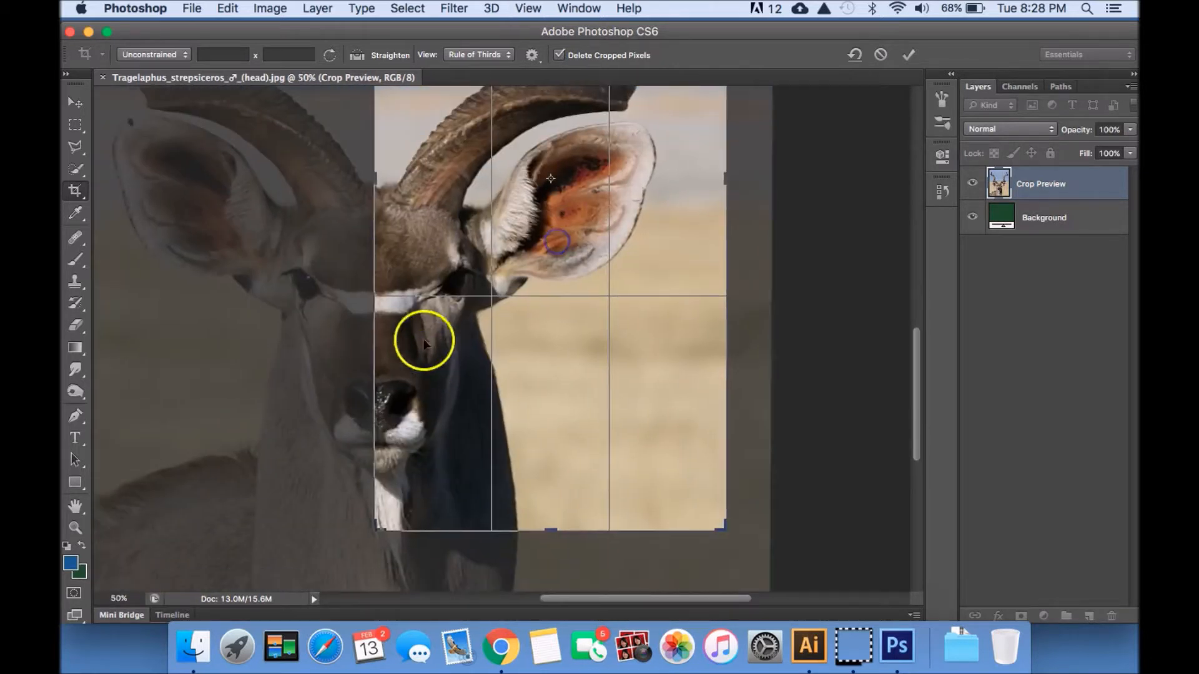
pyautogui.moveTo(382, 177); pyautogui.dragTo(371, 181)
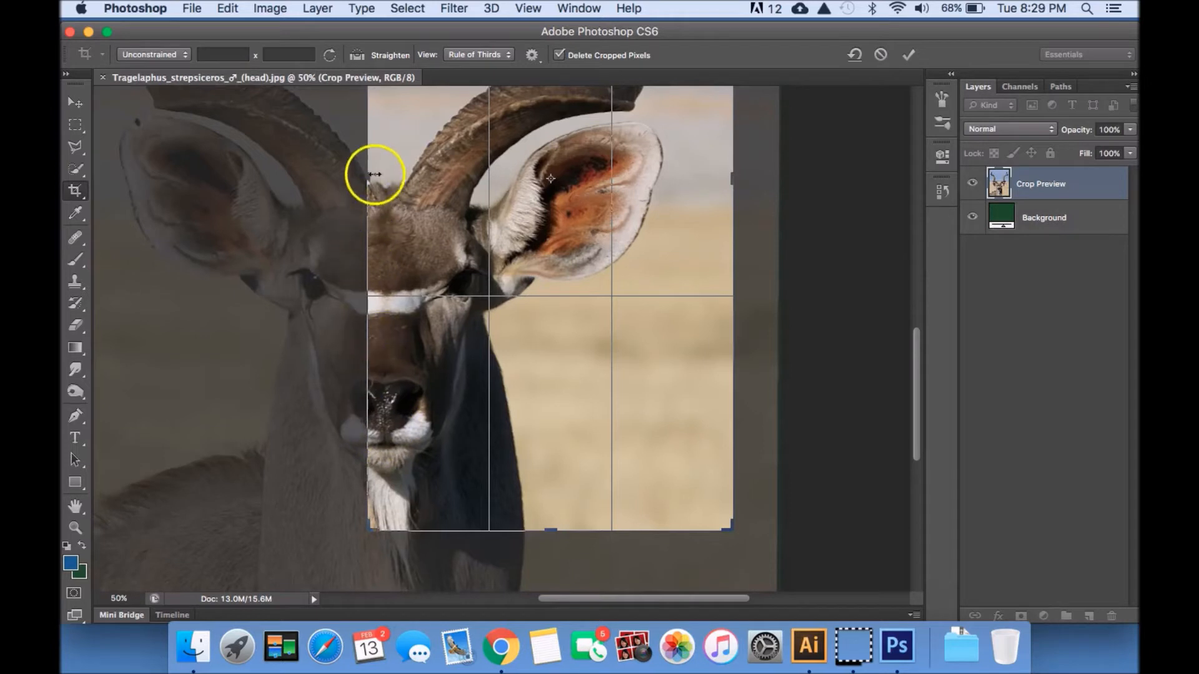
pyautogui.moveTo(365, 182); pyautogui.dragTo(374, 182)
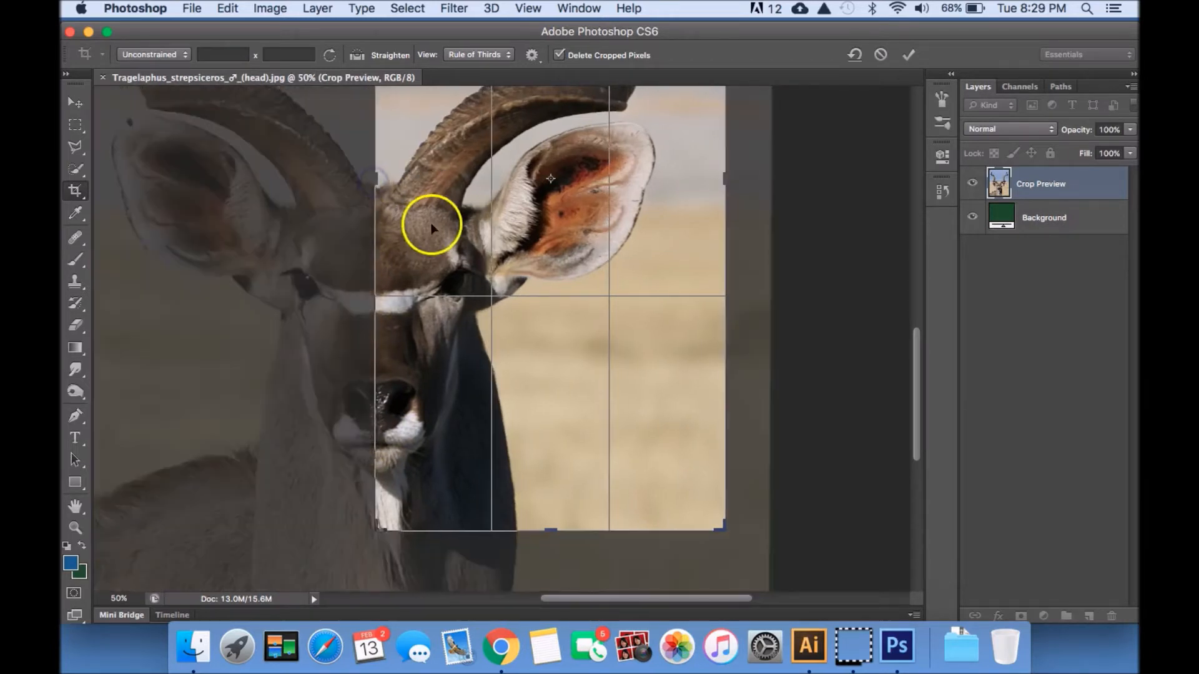
pyautogui.moveTo(548, 535); pyautogui.dragTo(546, 502)
# Extend the crop box's upper right corner to include the whole horn tip and apply the crop
pyautogui.scroll(5, 586, 371)
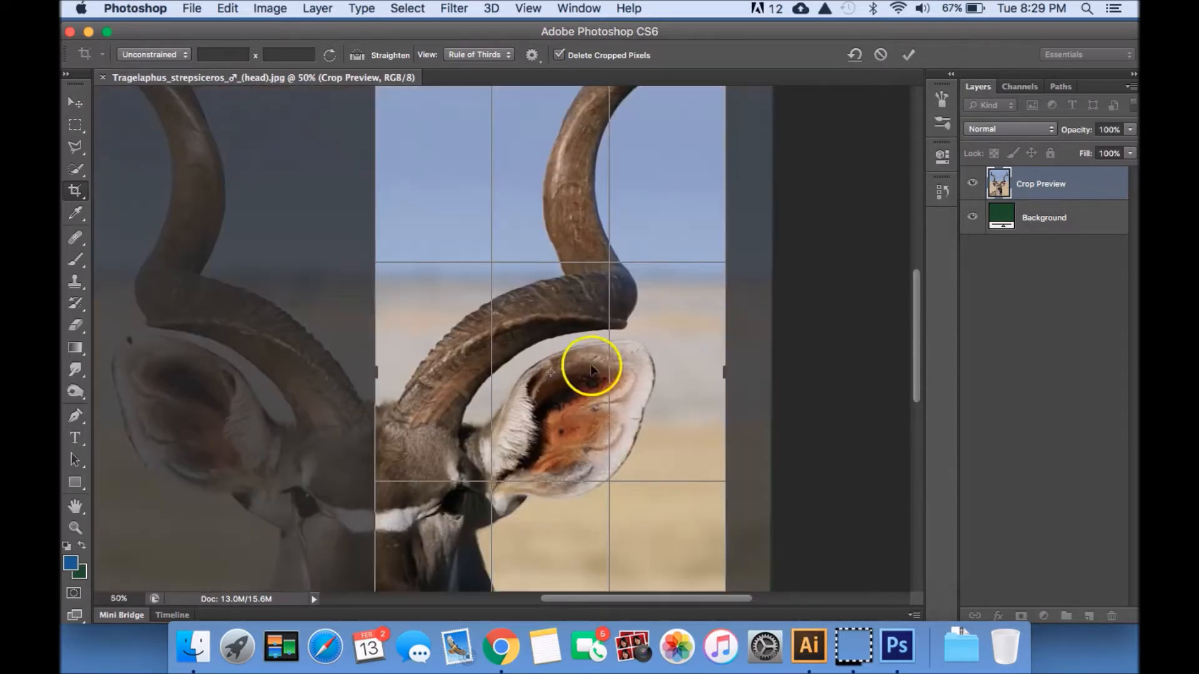
pyautogui.scroll(10, 656, 381)
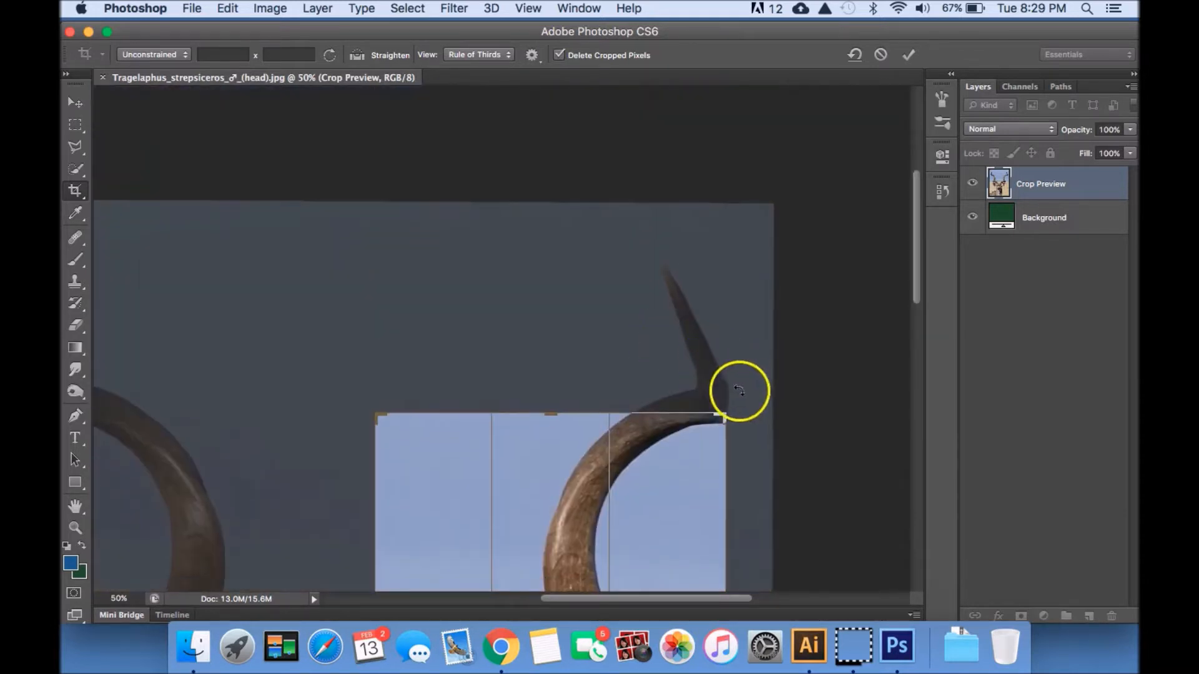
pyautogui.moveTo(725, 414); pyautogui.dragTo(731, 335)
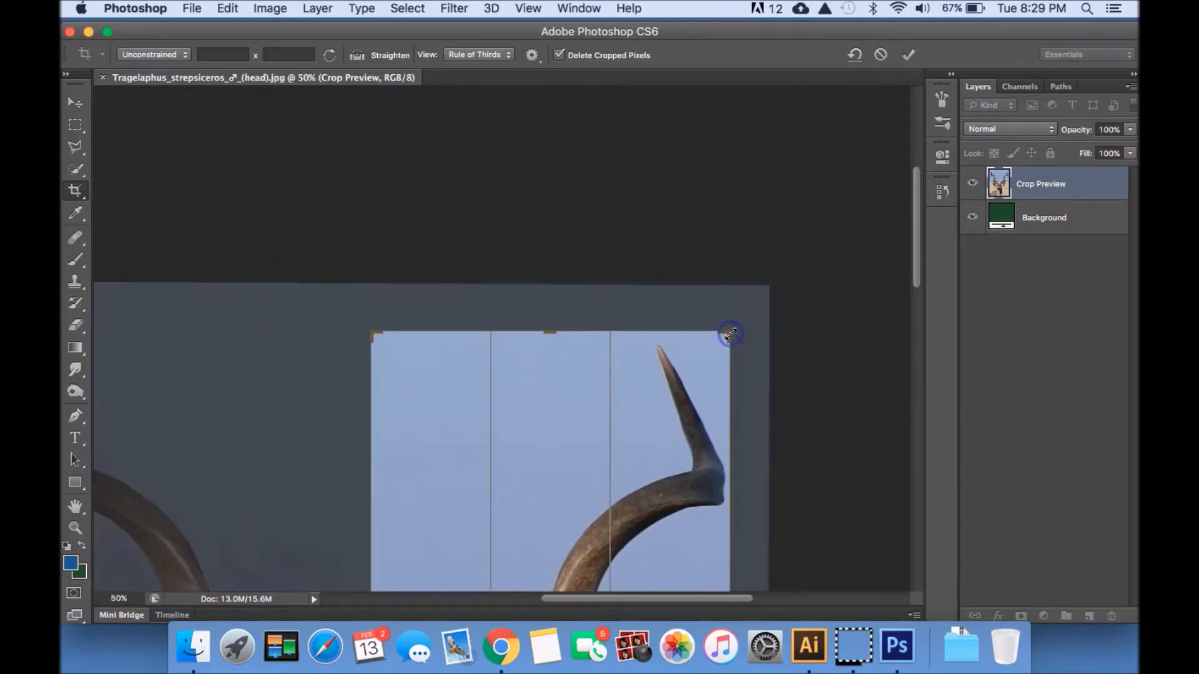
pyautogui.press('Return')
pyautogui.scroll(-5, 704, 393)
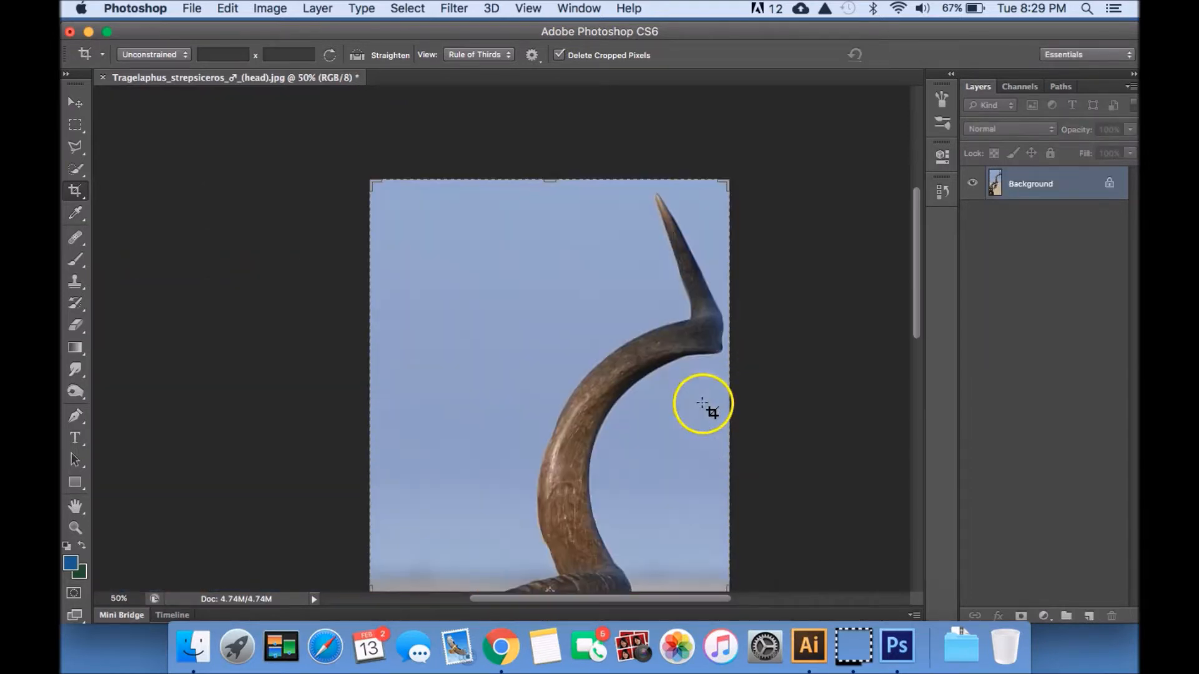
pyautogui.press('super+0')
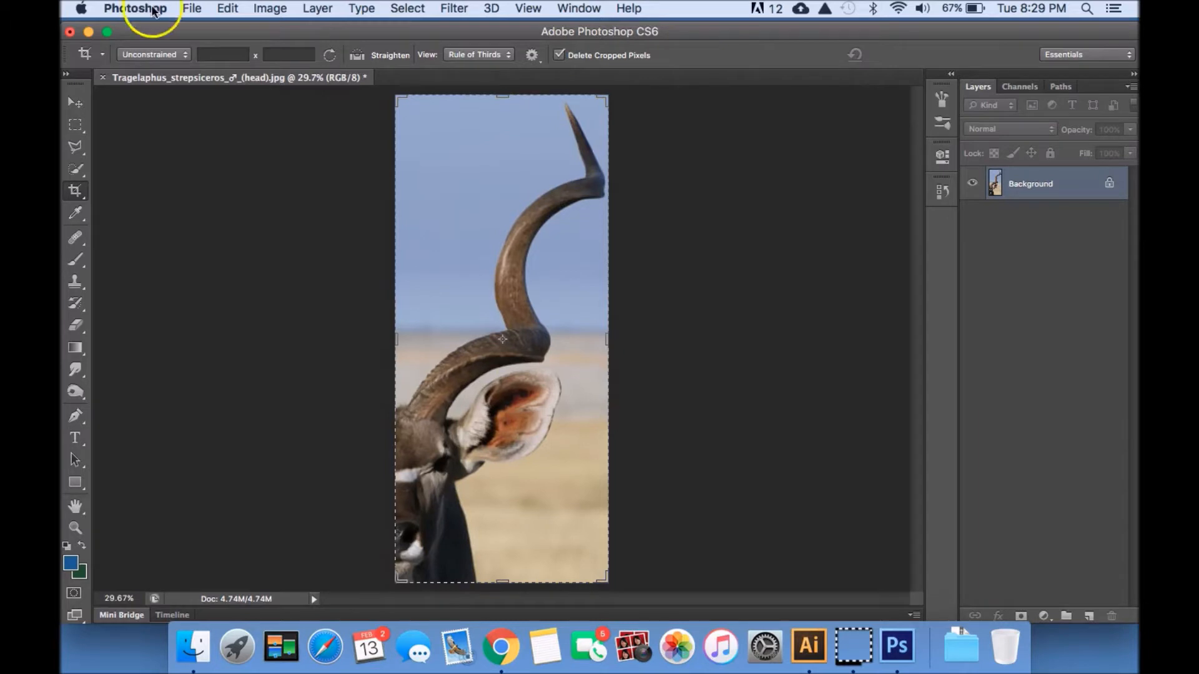
# Save the cropped photo in JPEG format as antelopecropped in the Low Poly Animals folder
pyautogui.click(194, 12)
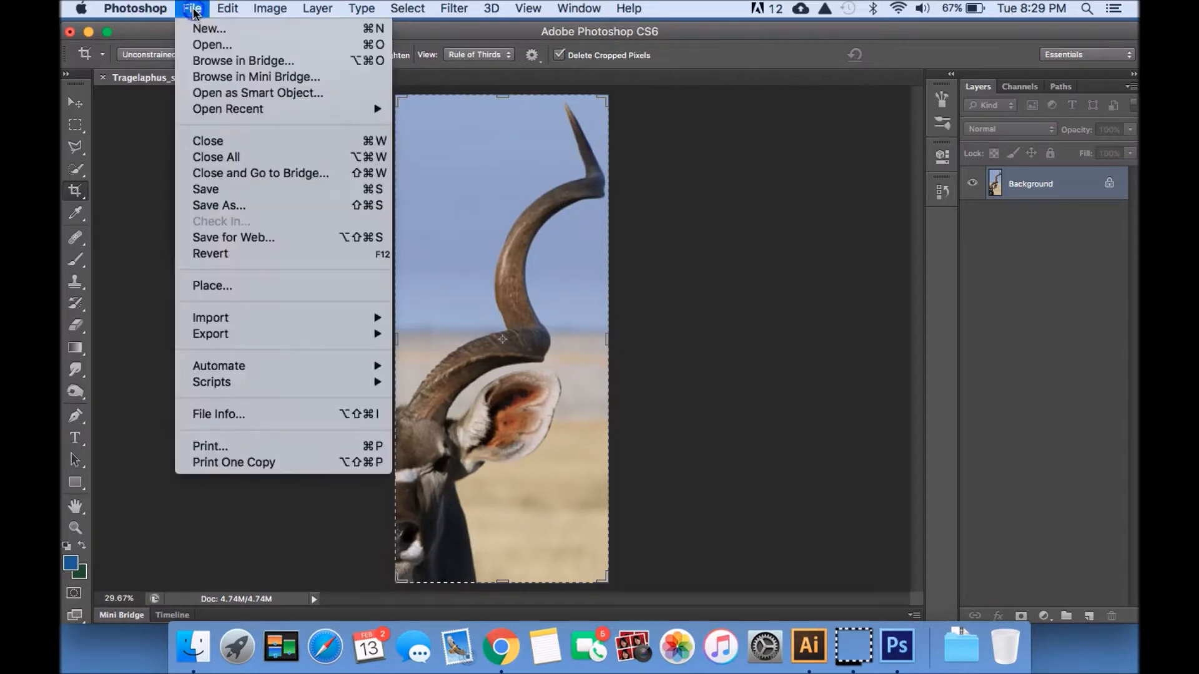
pyautogui.click(235, 214)
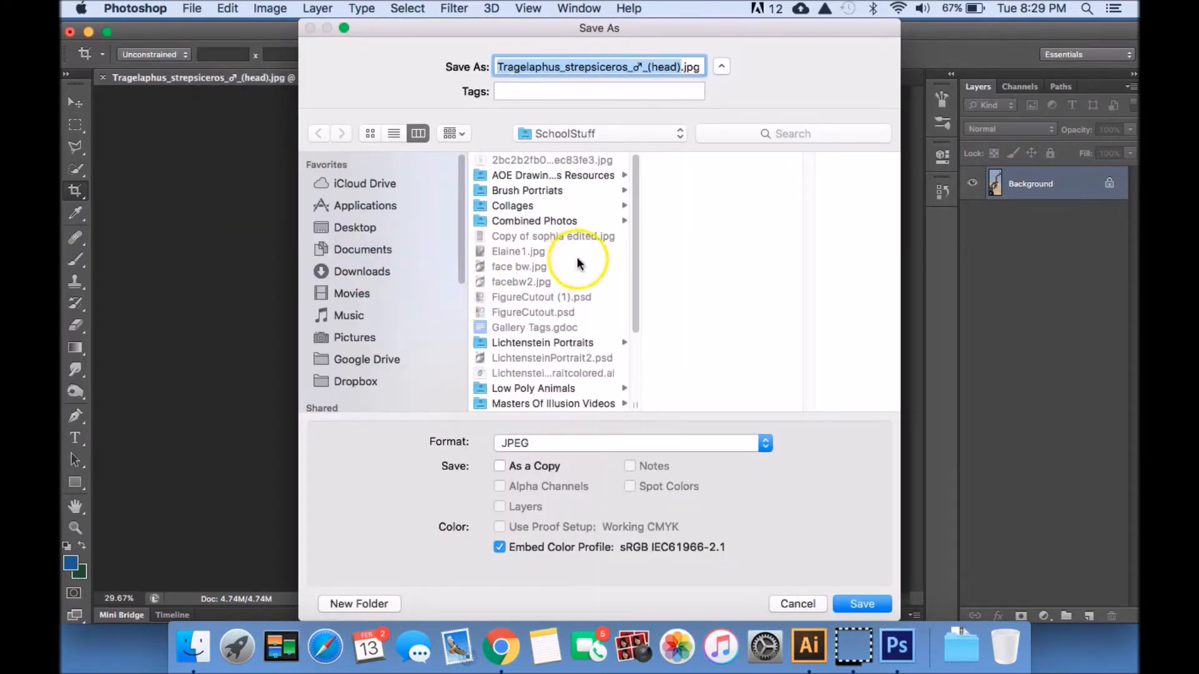
pyautogui.moveTo(632, 314); pyautogui.dragTo(637, 287)
pyautogui.click(544, 387)
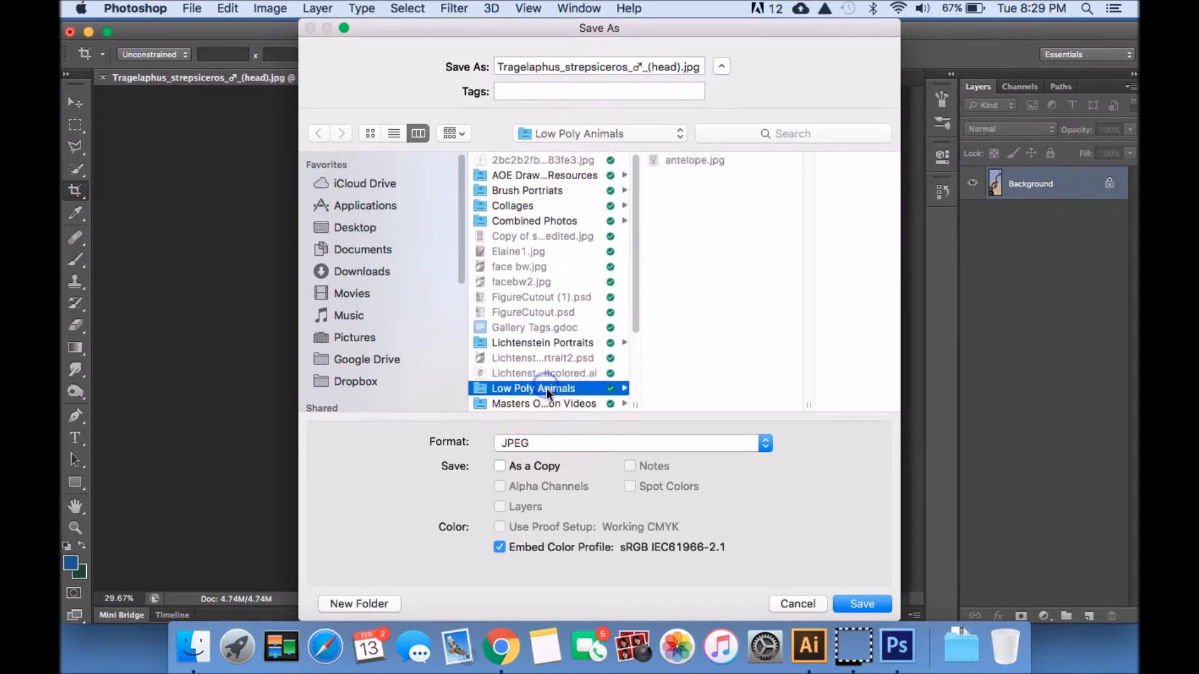
pyautogui.tripleClick(653, 73)
pyautogui.write('antelopecropped')
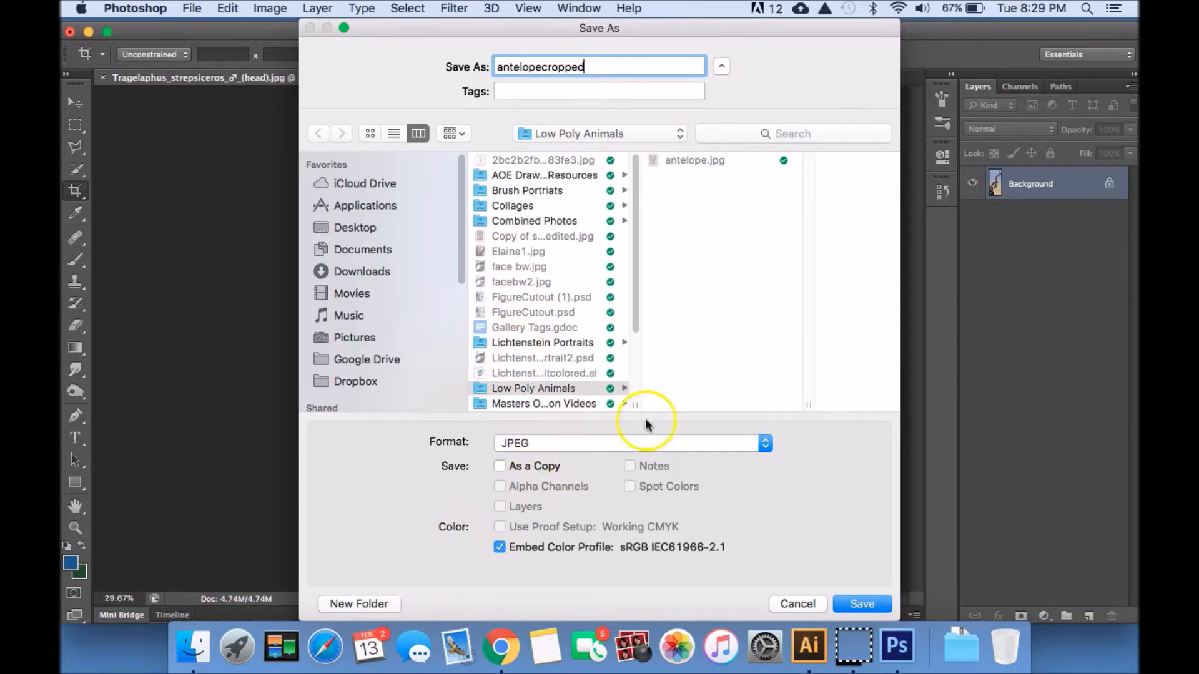
pyautogui.click(861, 603)
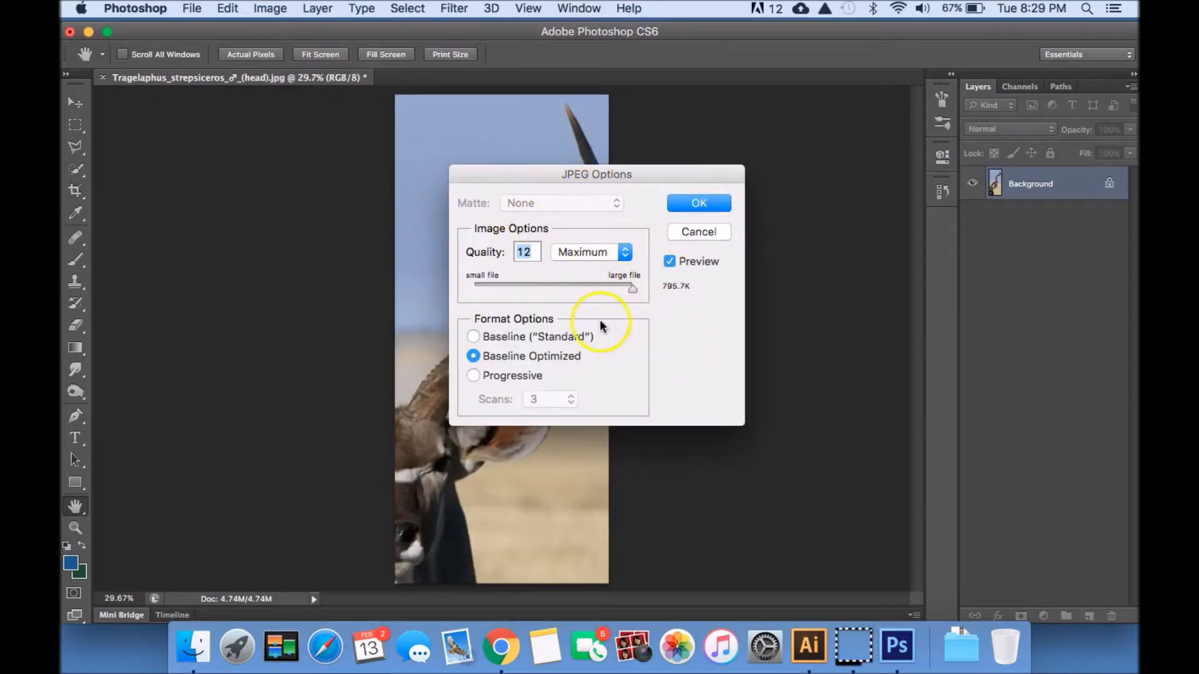
# Accept the JPEG options with Maximum quality 12 and the Baseline Optimized format
pyautogui.moveTo(633, 292); pyautogui.dragTo(586, 293)
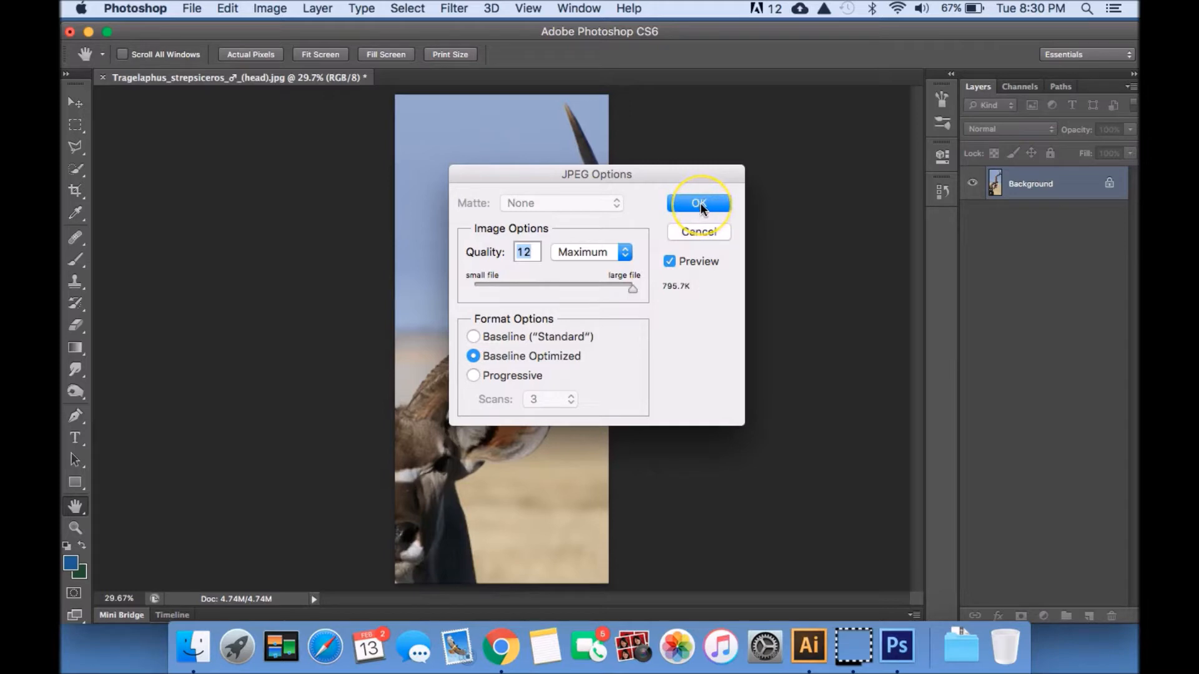
pyautogui.click(700, 202)
pyautogui.press('c')
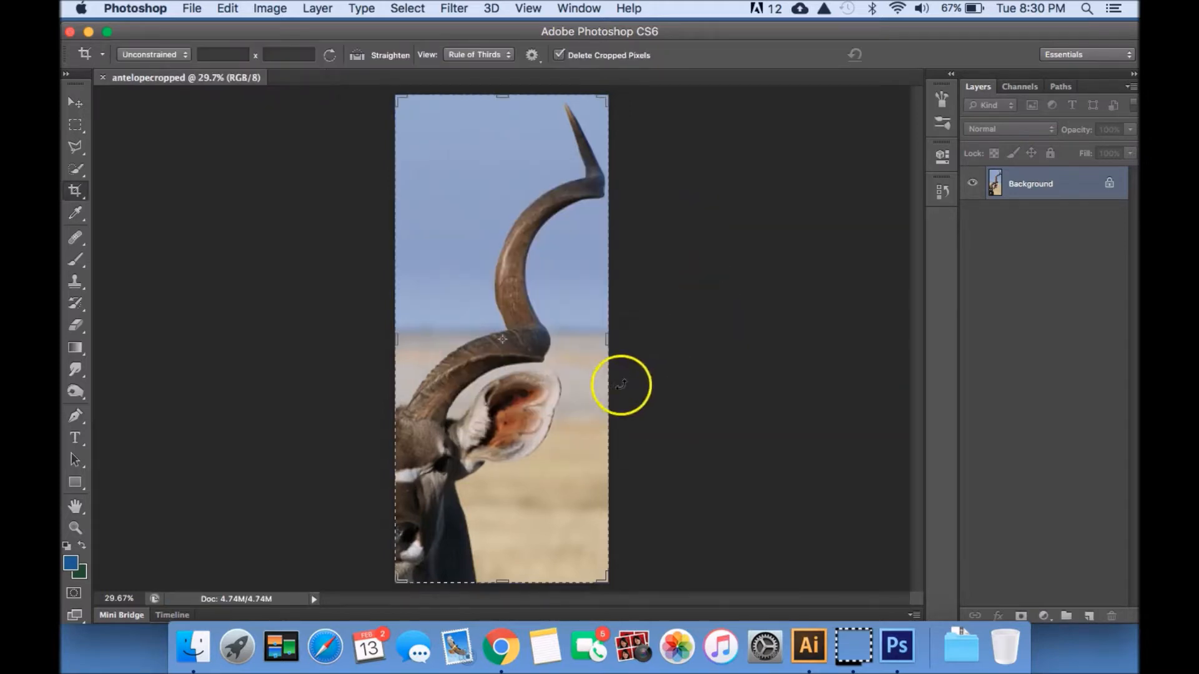
# Quit Photoshop and switch to Illustrator
pyautogui.click(140, 5)
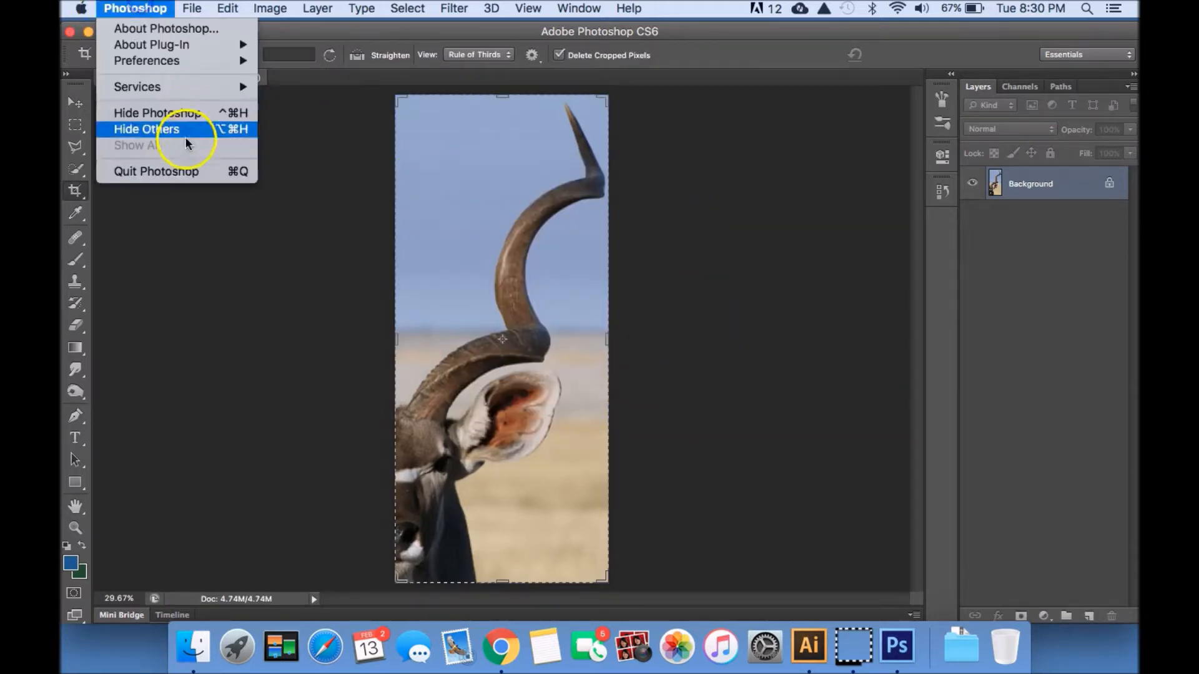
pyautogui.click(173, 171)
pyautogui.click(830, 637)
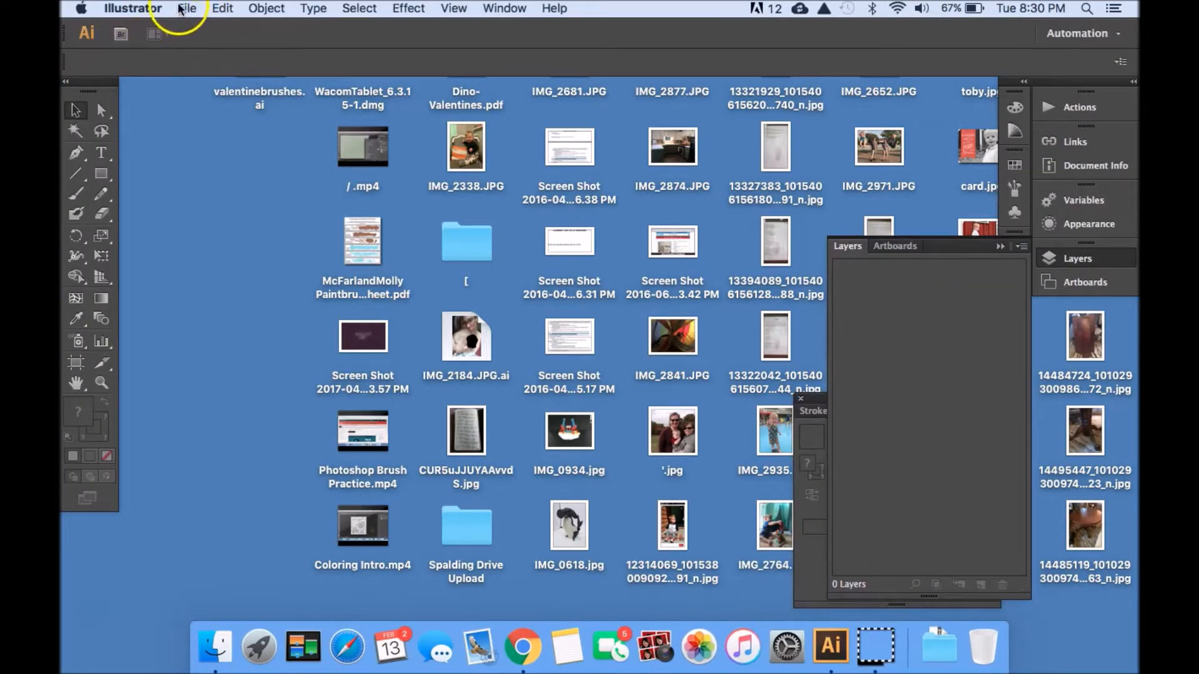
# Open the antelopecropped image from the Low Poly Animals folder inside SchoolStuff on Google Drive
pyautogui.click(181, 9)
pyautogui.click(193, 59)
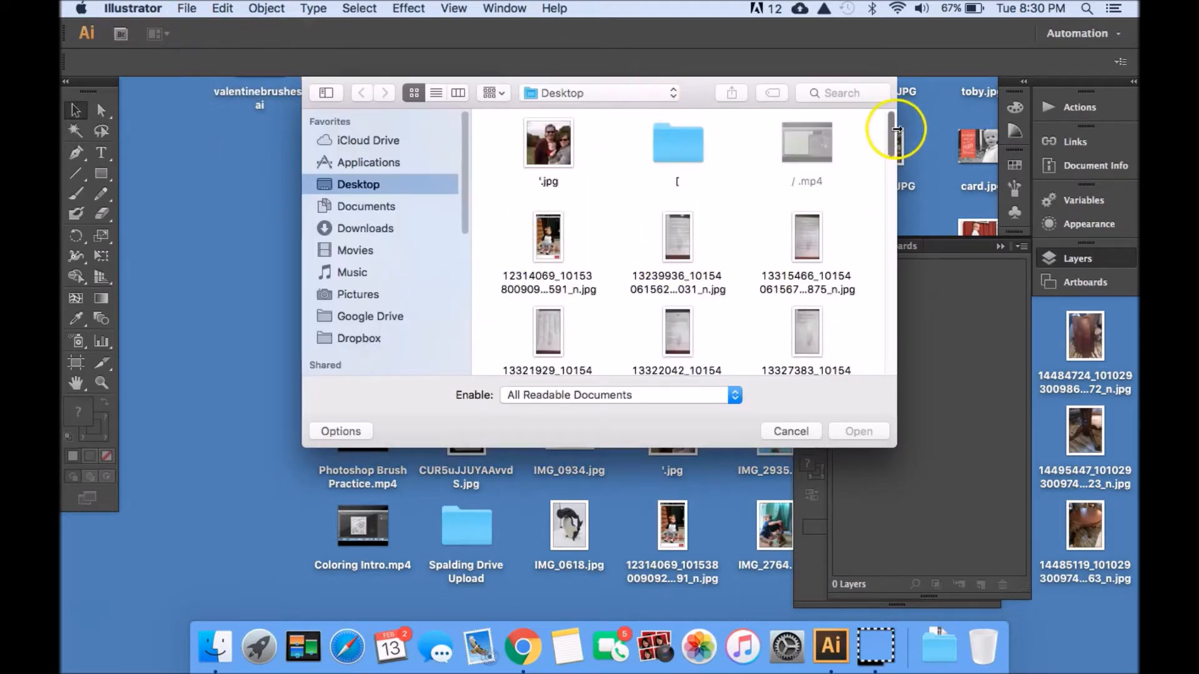
pyautogui.click(366, 319)
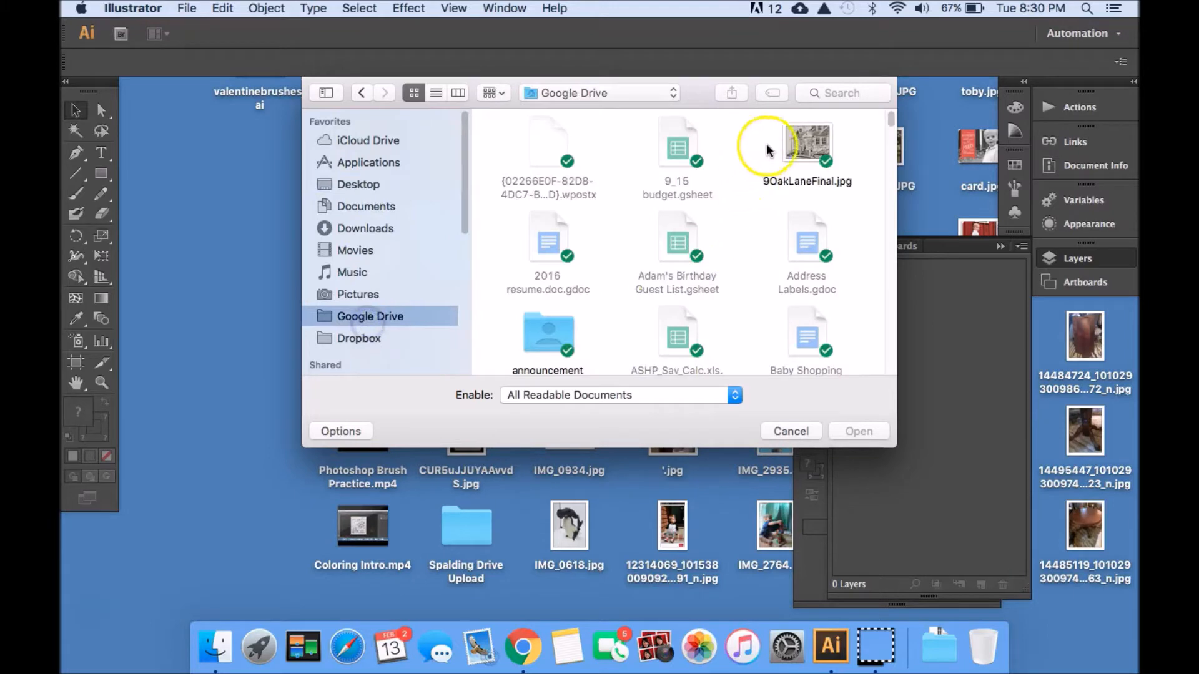
pyautogui.moveTo(890, 122); pyautogui.dragTo(887, 284)
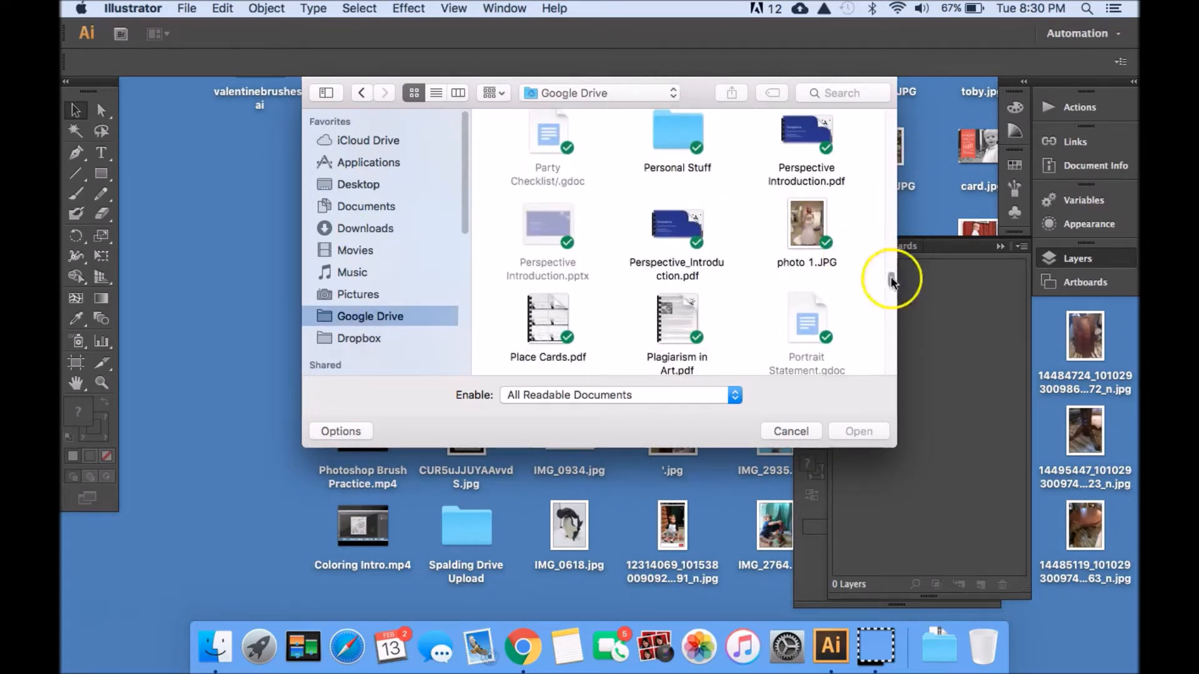
pyautogui.scroll(-8, 891, 262)
pyautogui.moveTo(891, 298); pyautogui.dragTo(891, 318)
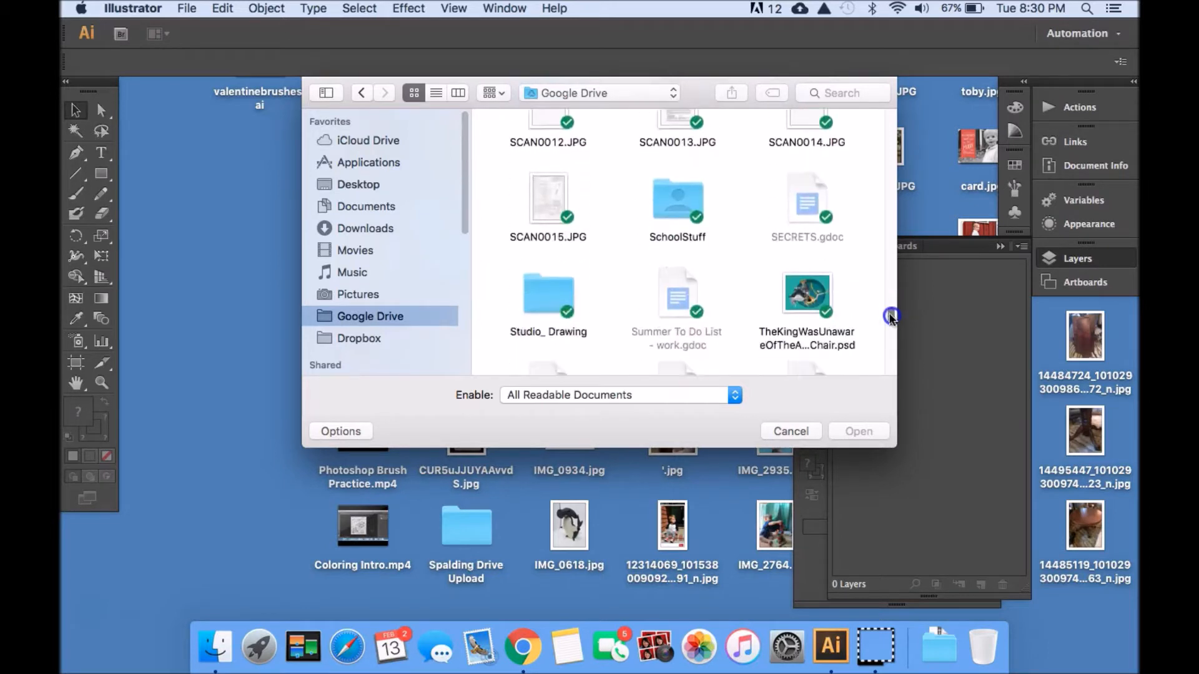
pyautogui.doubleClick(681, 212)
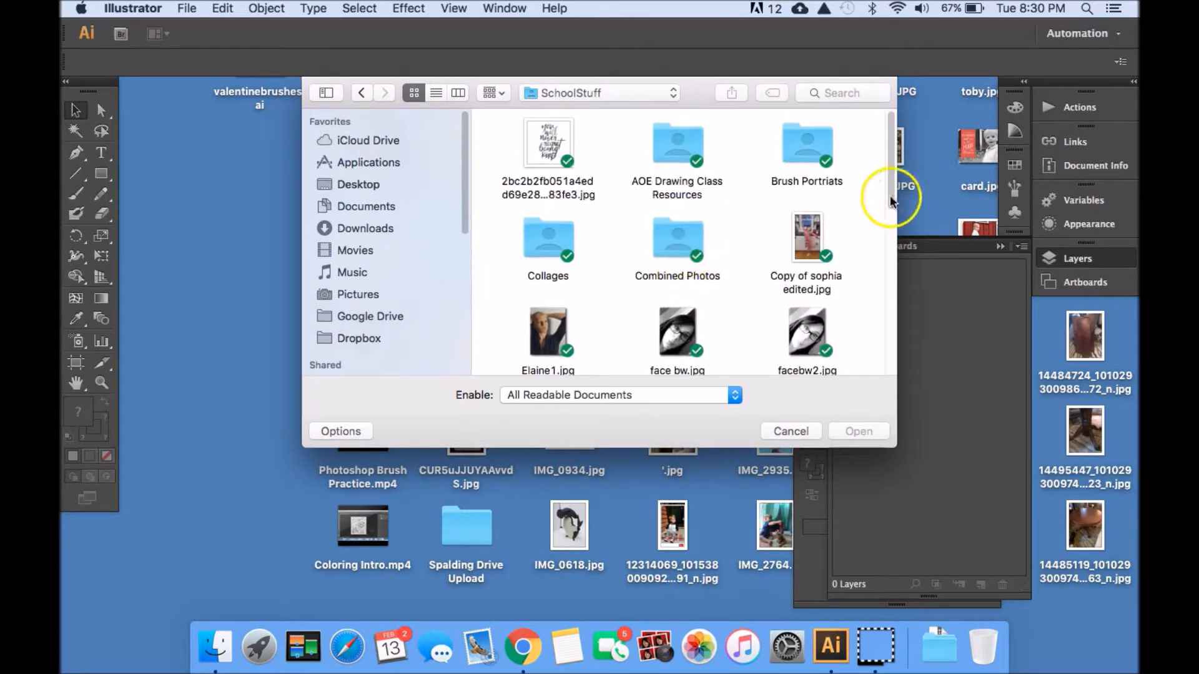
pyautogui.moveTo(886, 177); pyautogui.dragTo(908, 348)
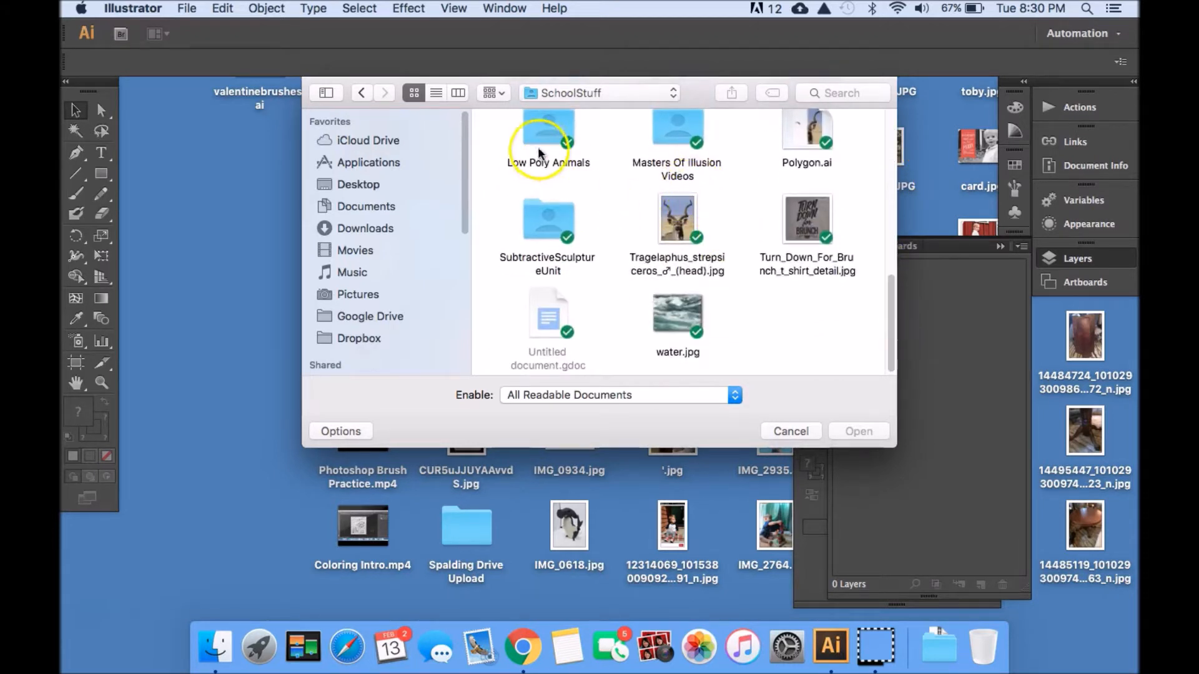
pyautogui.doubleClick(539, 151)
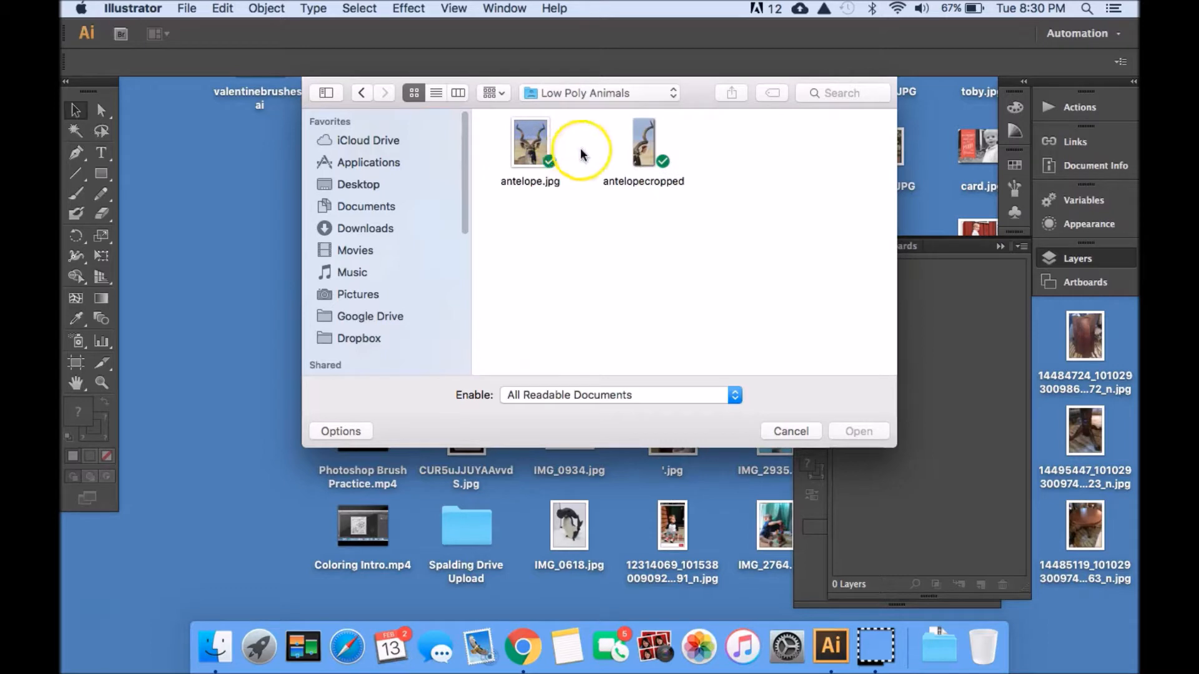
pyautogui.click(643, 143)
pyautogui.click(870, 432)
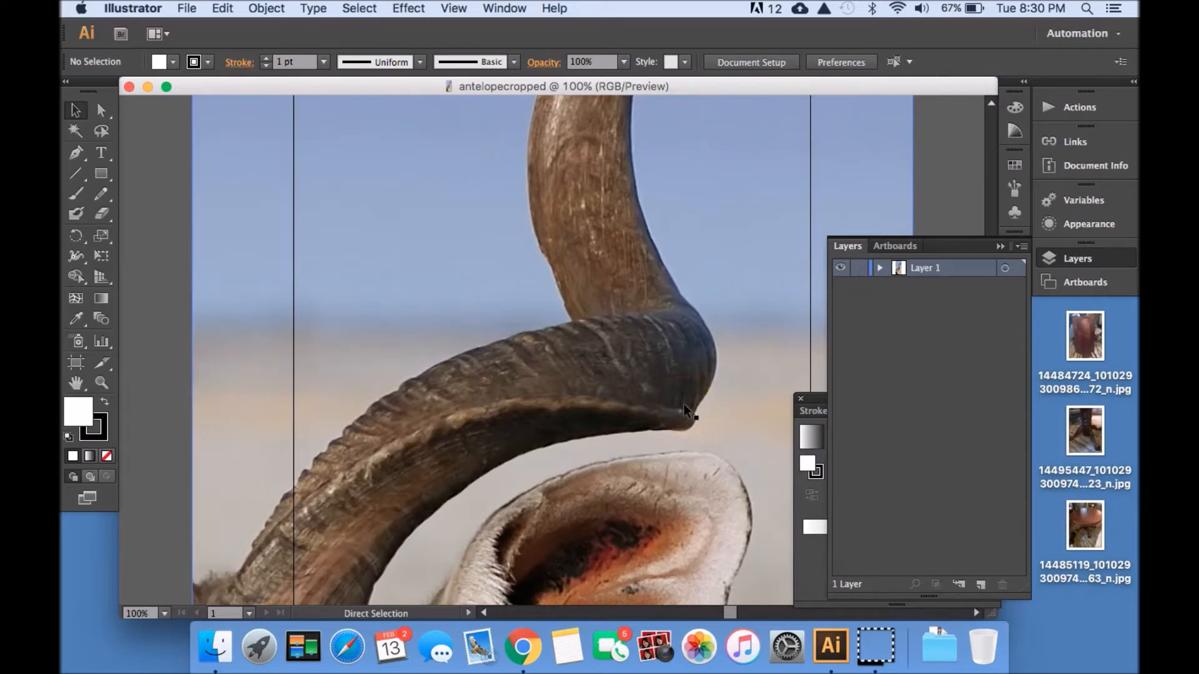
# Fit the artboard to the artwork bounds so that it covers the whole antelope photo
pyautogui.press('super+0')
pyautogui.scroll(-10, 685, 376)
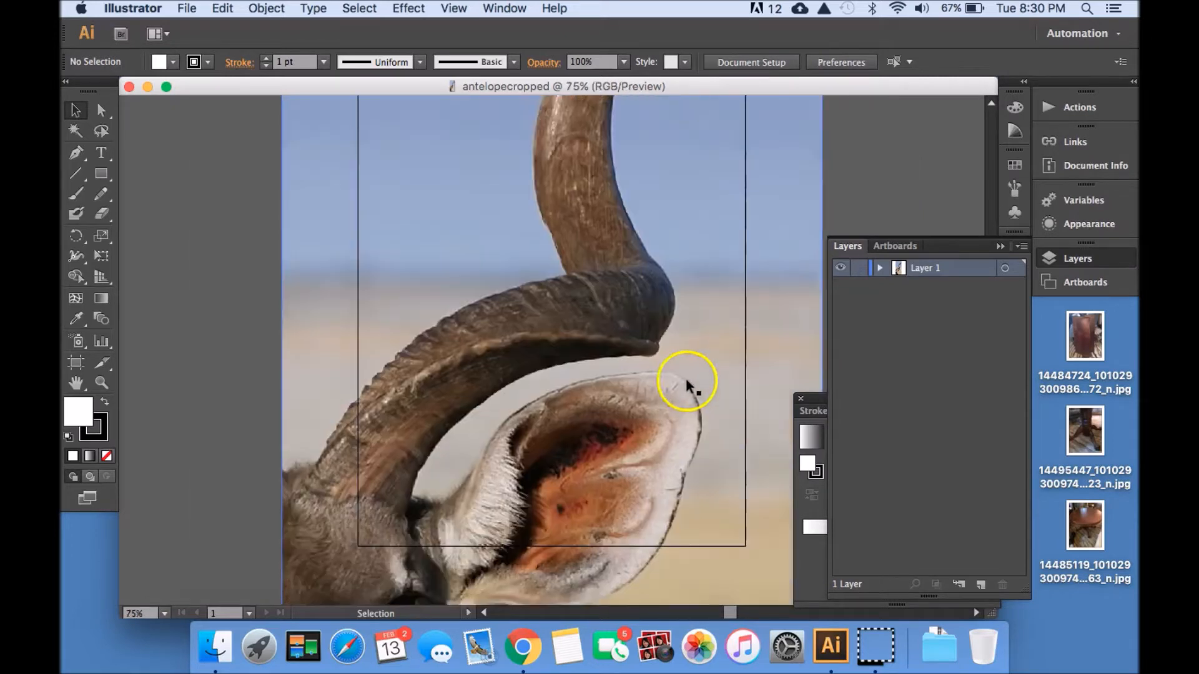
pyautogui.scroll(10, 684, 373)
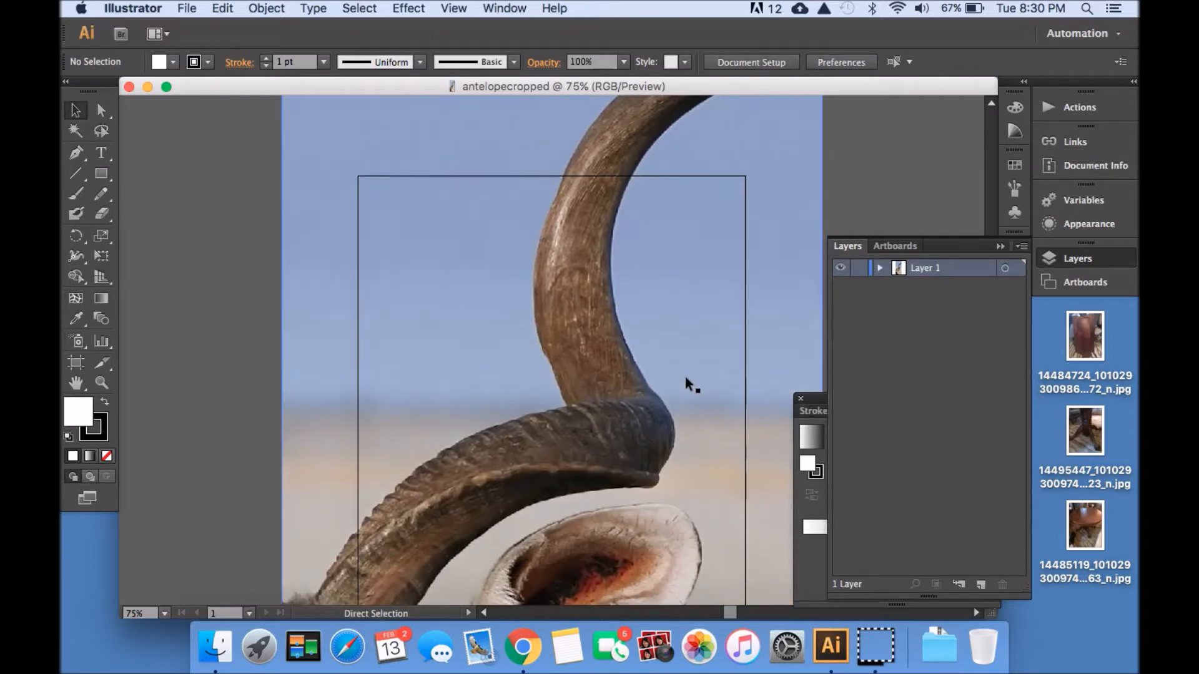
pyautogui.press('super+minus')
pyautogui.press('super+minus')
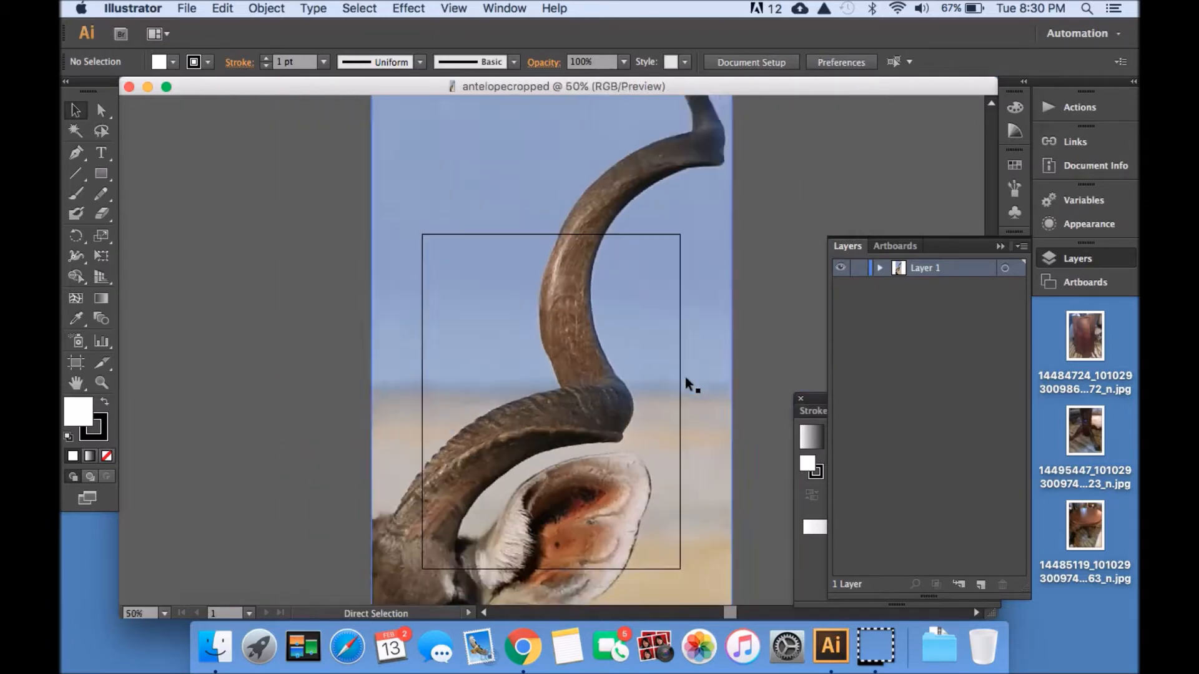
pyautogui.press('super+minus')
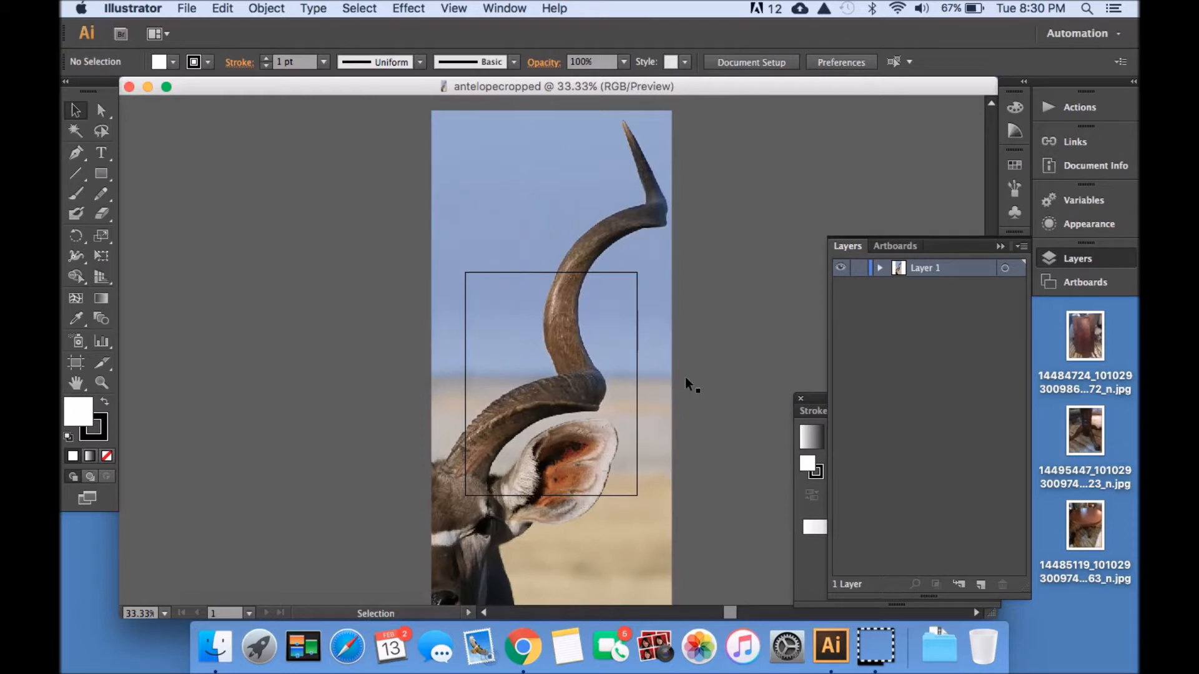
pyautogui.press('super+minus')
pyautogui.click(614, 306)
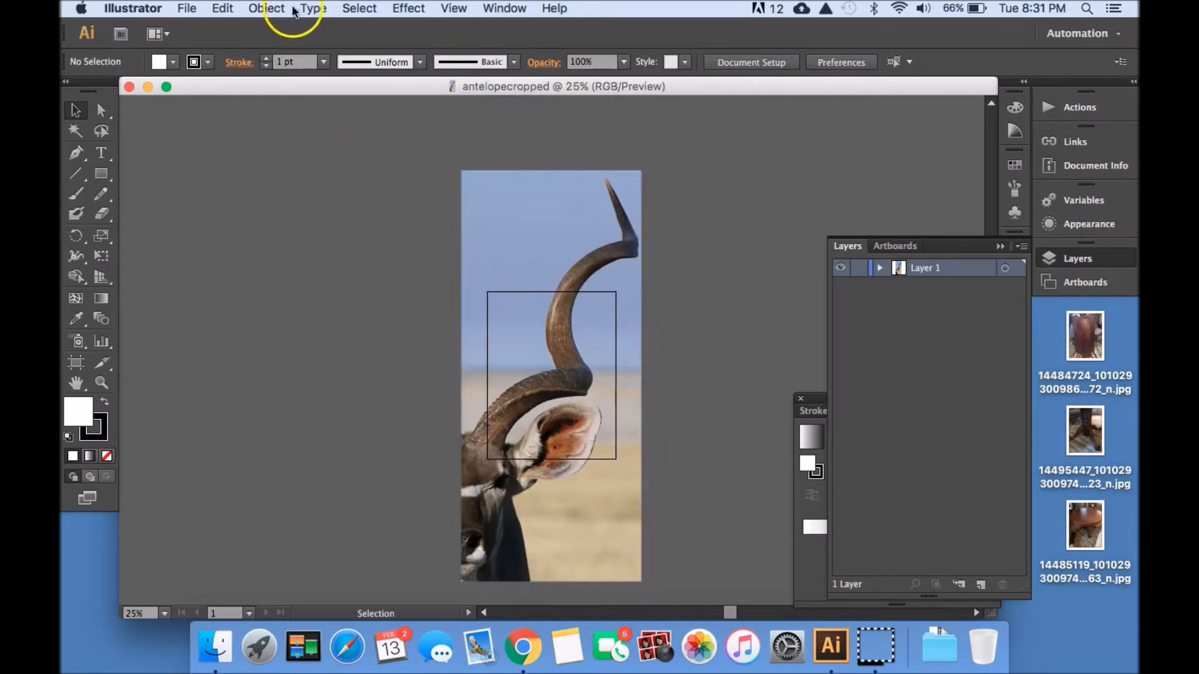
pyautogui.click(267, 10)
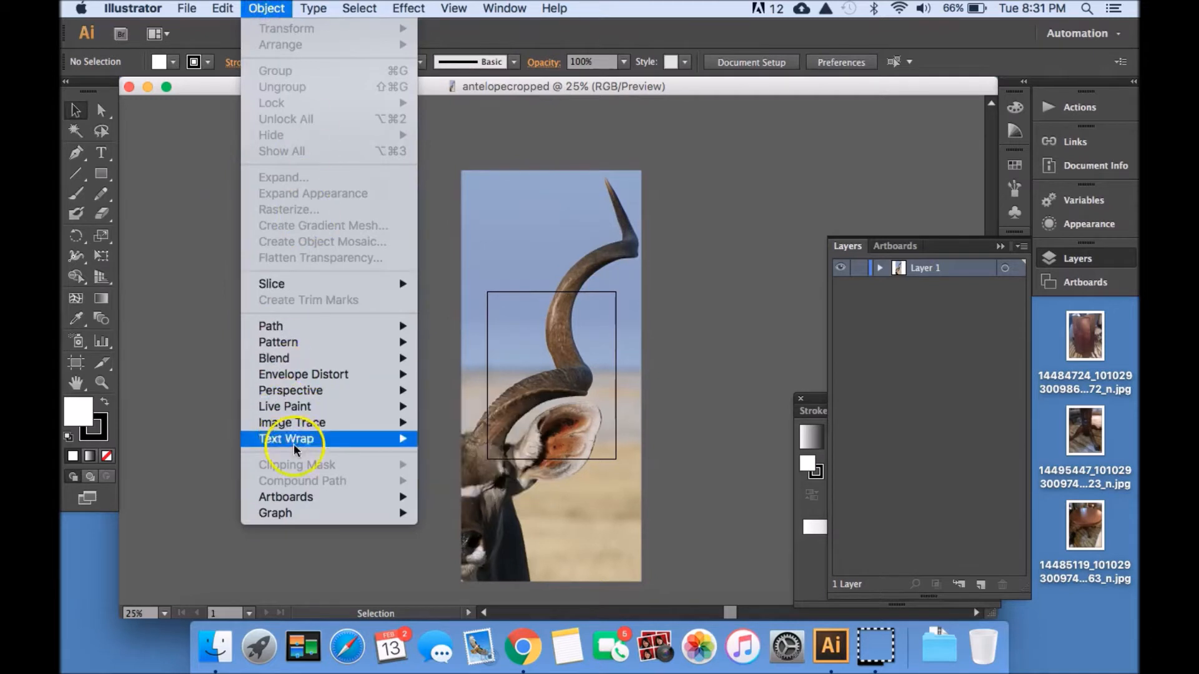
pyautogui.moveTo(317, 498)
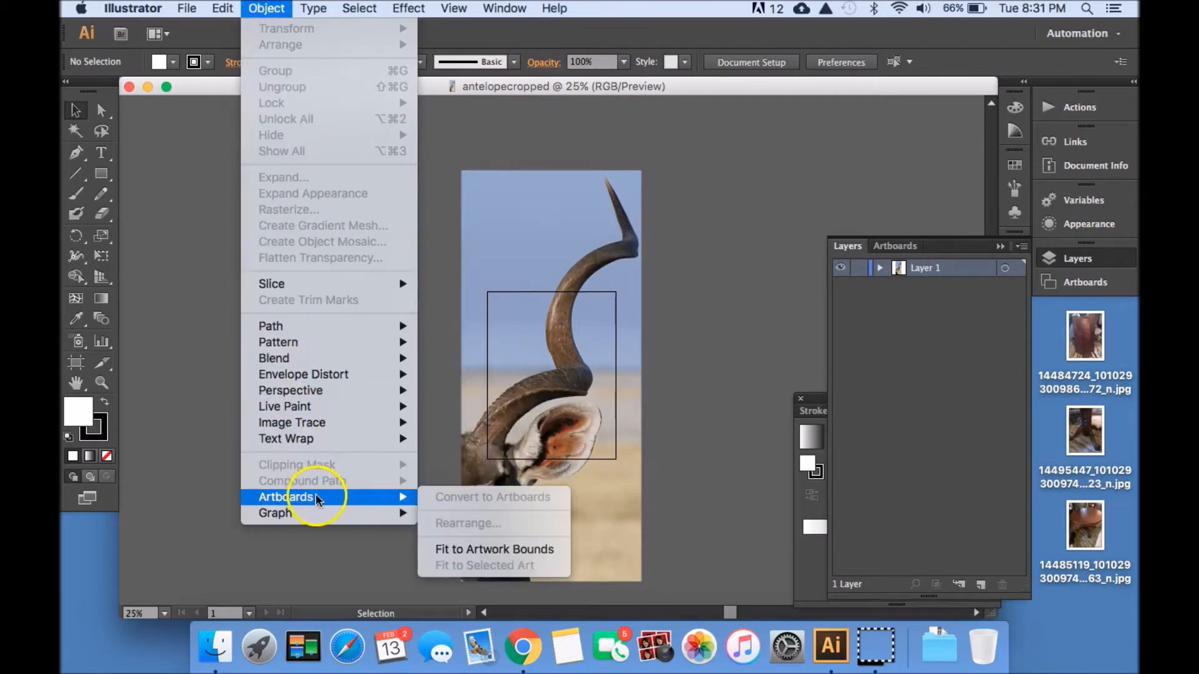
pyautogui.click(487, 555)
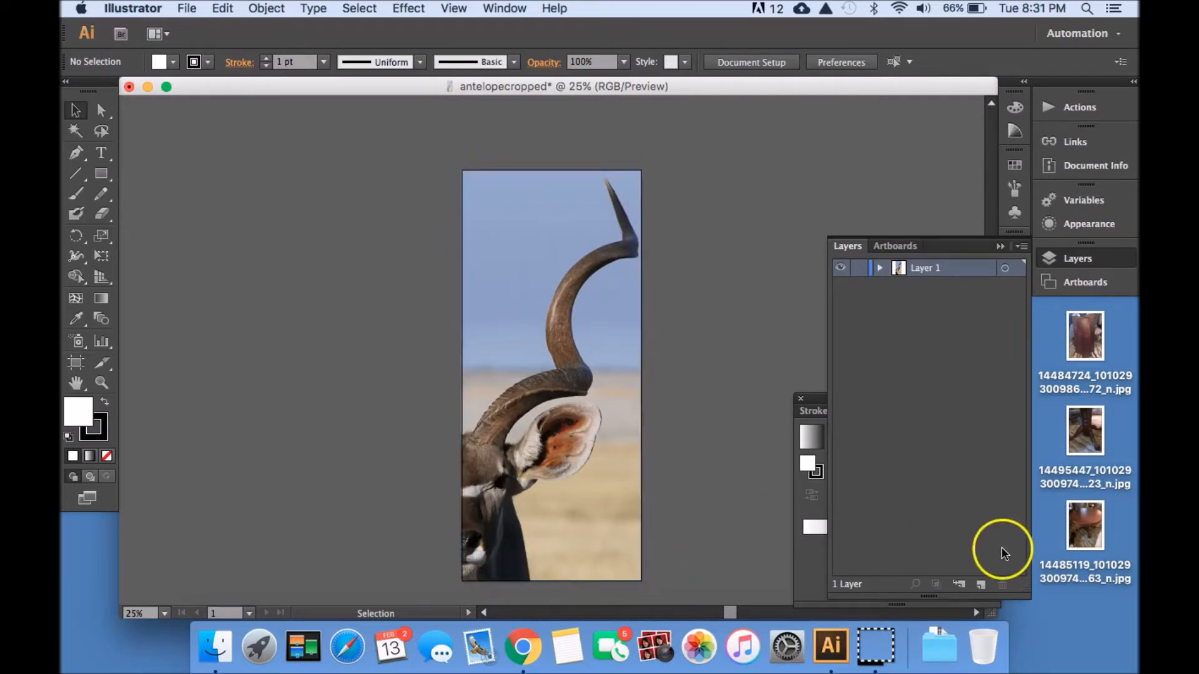
# Undock the Layers panel as a floating panel and check that Layers is enabled among the visible panels
pyautogui.moveTo(983, 253); pyautogui.dragTo(937, 131)
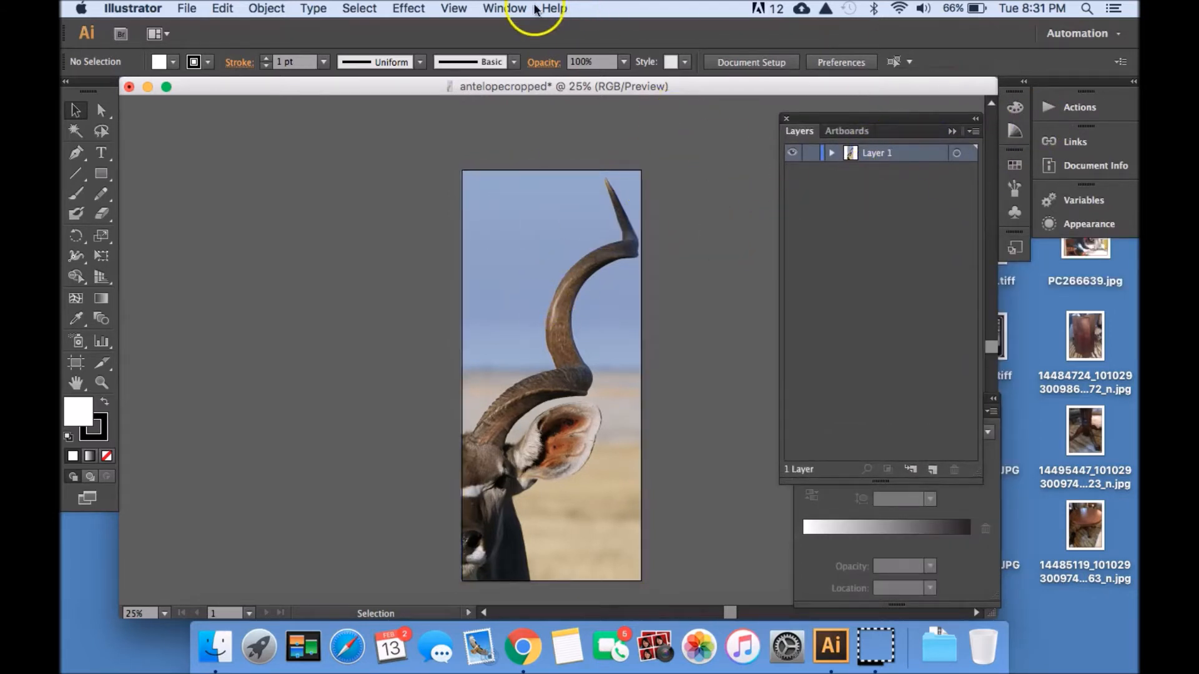
pyautogui.click(504, 8)
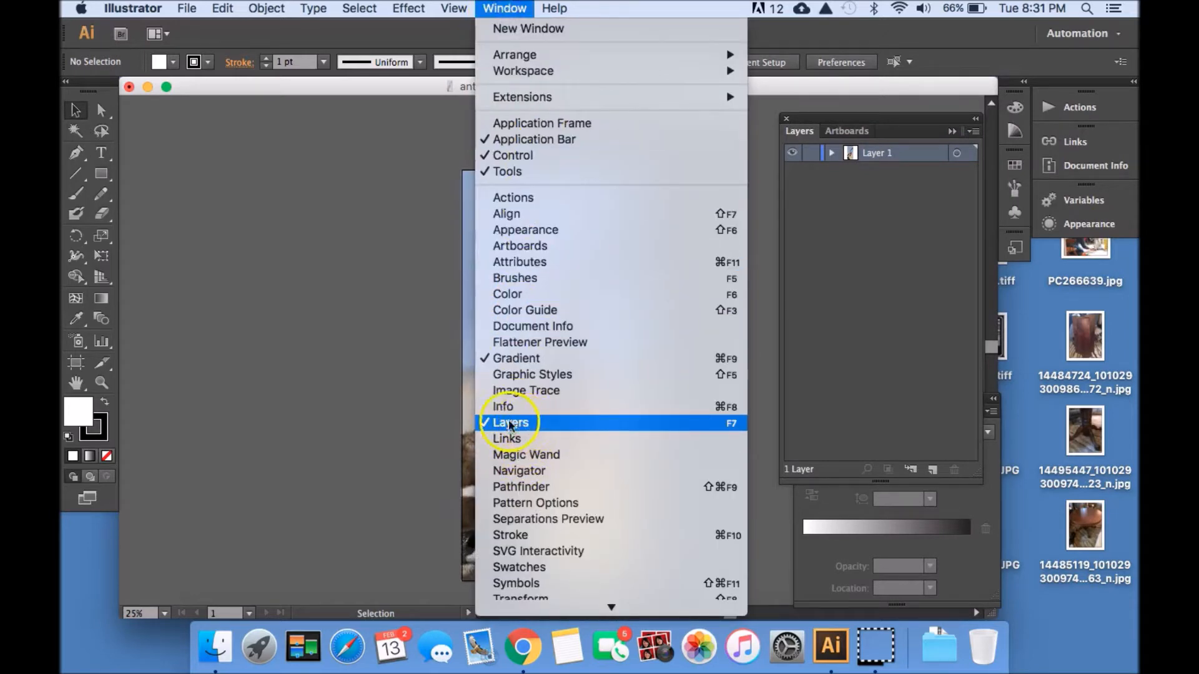
pyautogui.click(797, 165)
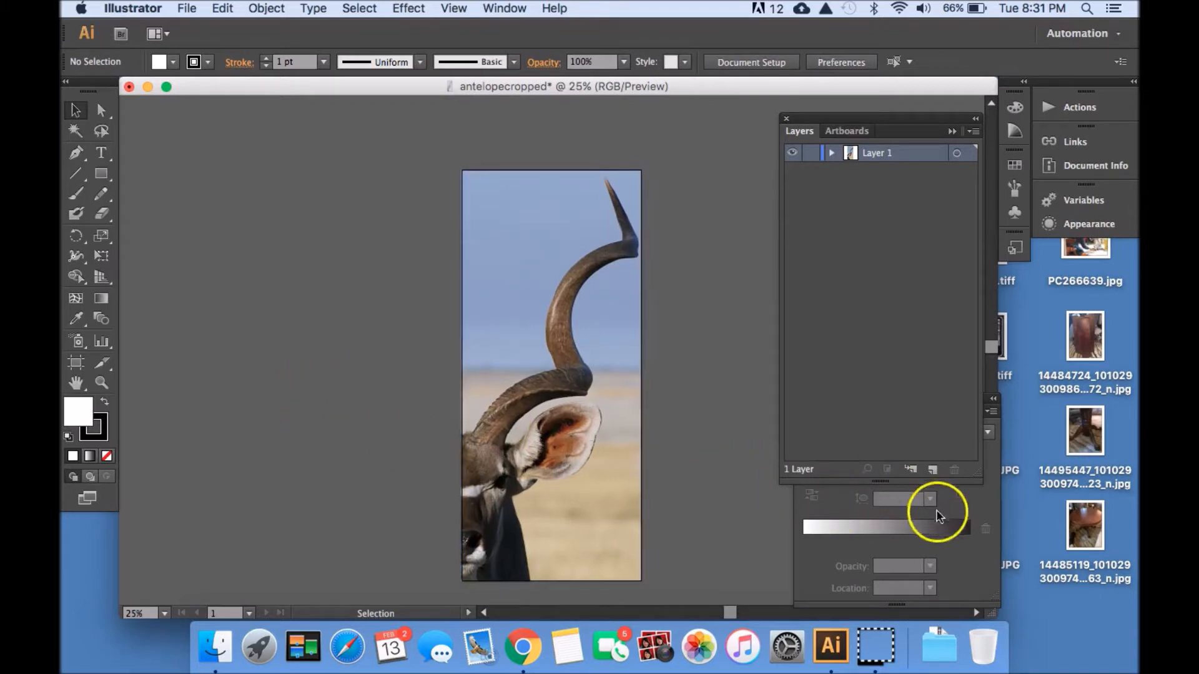
# Remove the floating Stroke, Gradient and Transparency panel group and widen the document window to cover the desktop
pyautogui.click(987, 548)
pyautogui.moveTo(883, 390); pyautogui.dragTo(968, 351)
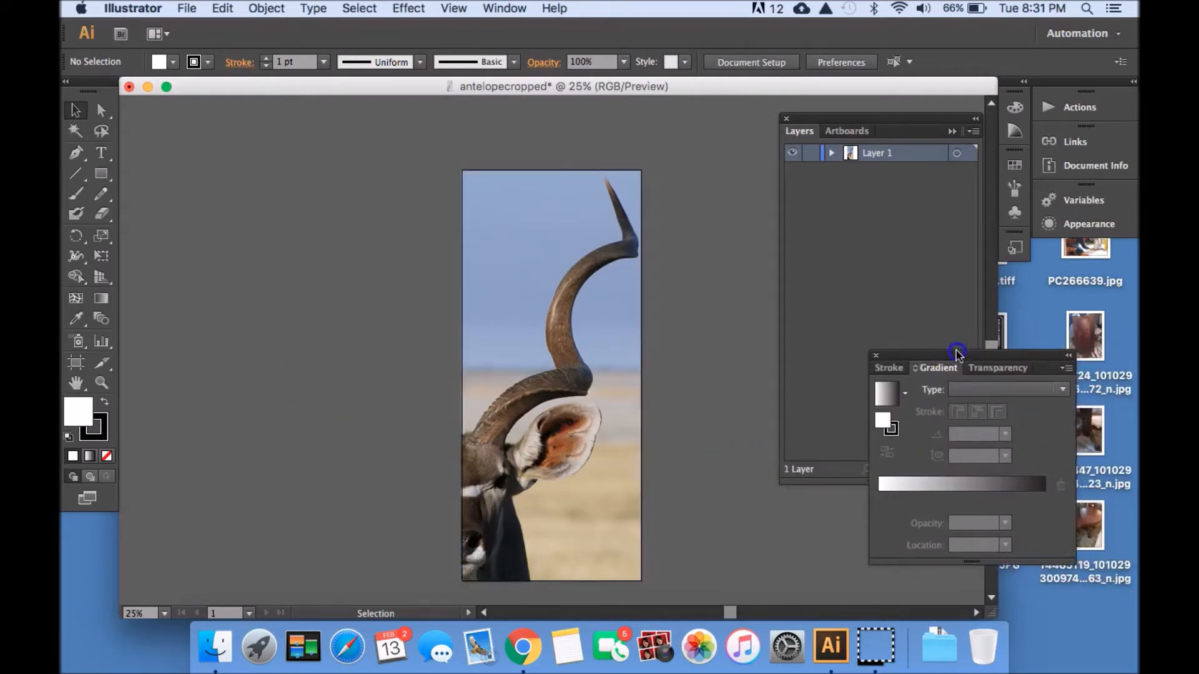
pyautogui.click(1075, 361)
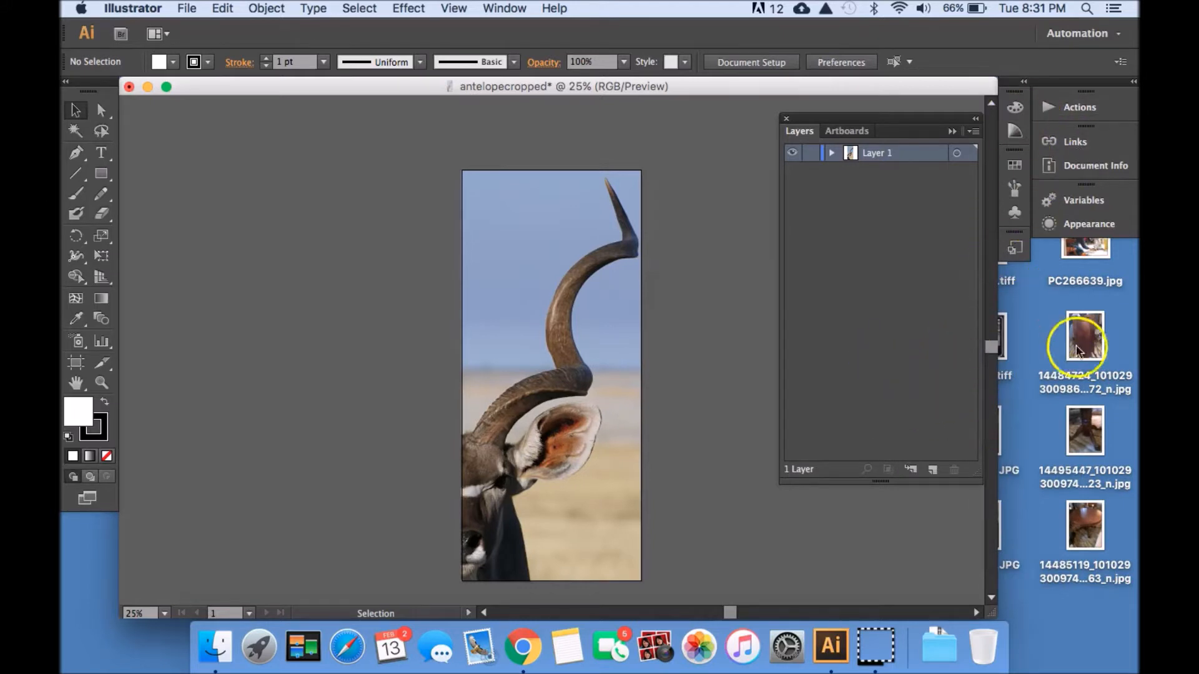
pyautogui.moveTo(1007, 486); pyautogui.dragTo(1136, 481)
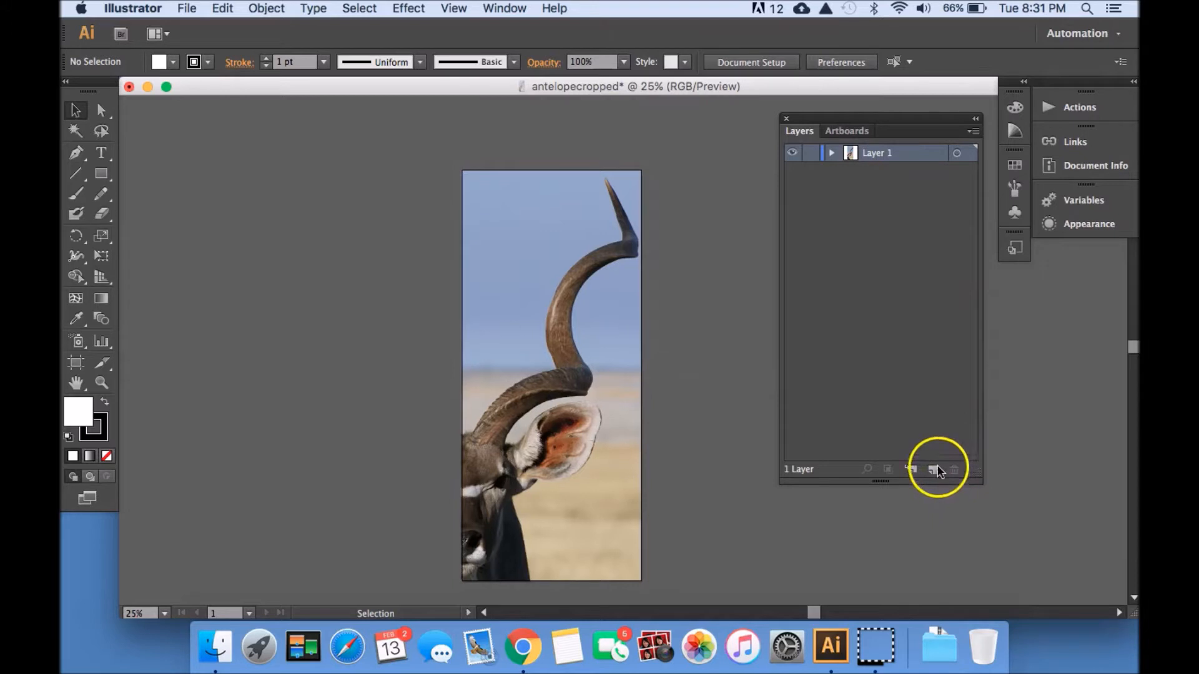
pyautogui.moveTo(872, 118); pyautogui.dragTo(822, 195)
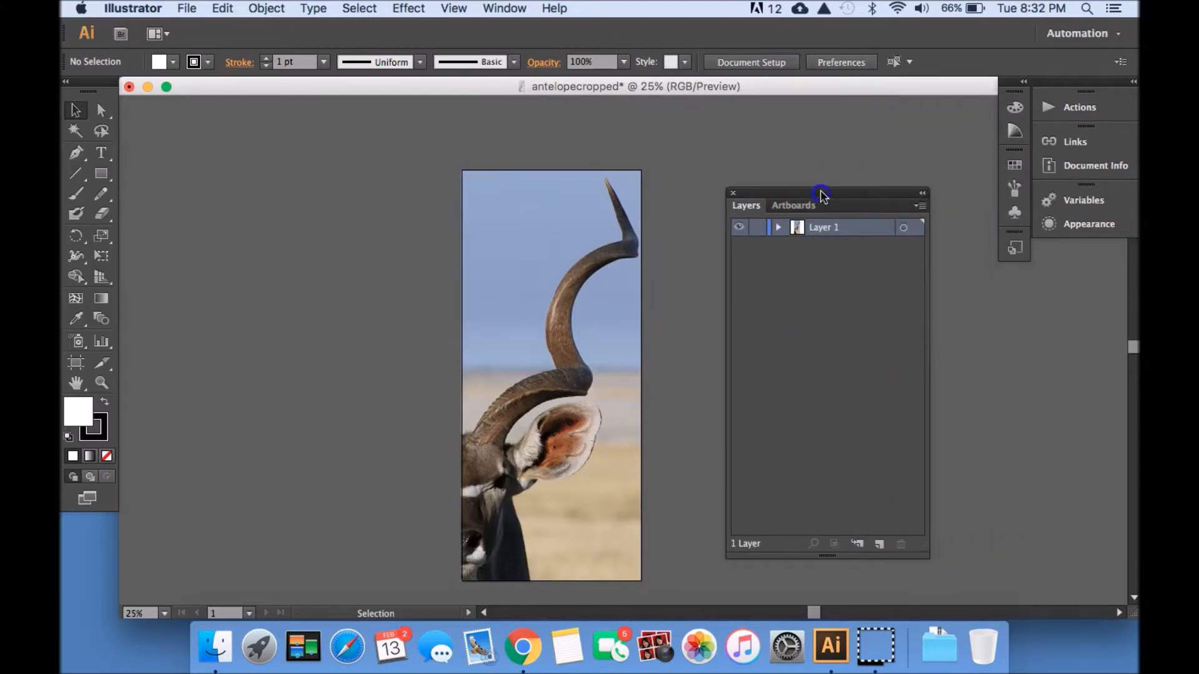
pyautogui.moveTo(1011, 80); pyautogui.dragTo(955, 142)
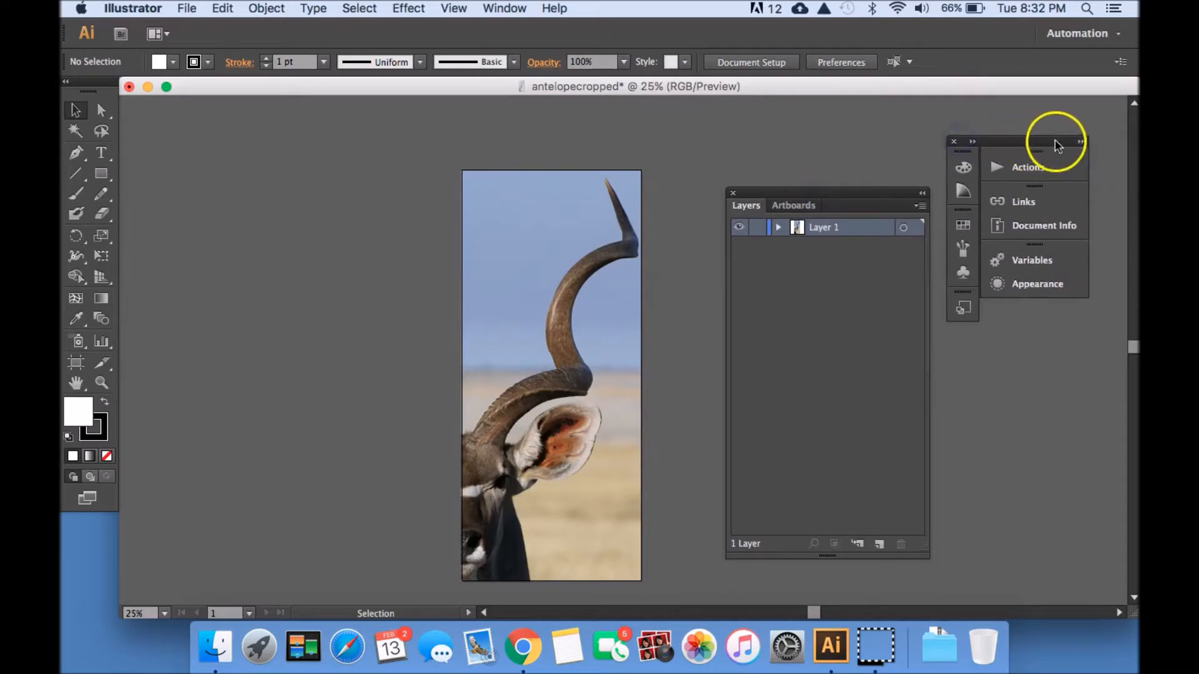
pyautogui.click(1083, 143)
pyautogui.moveTo(1094, 147); pyautogui.dragTo(995, 140)
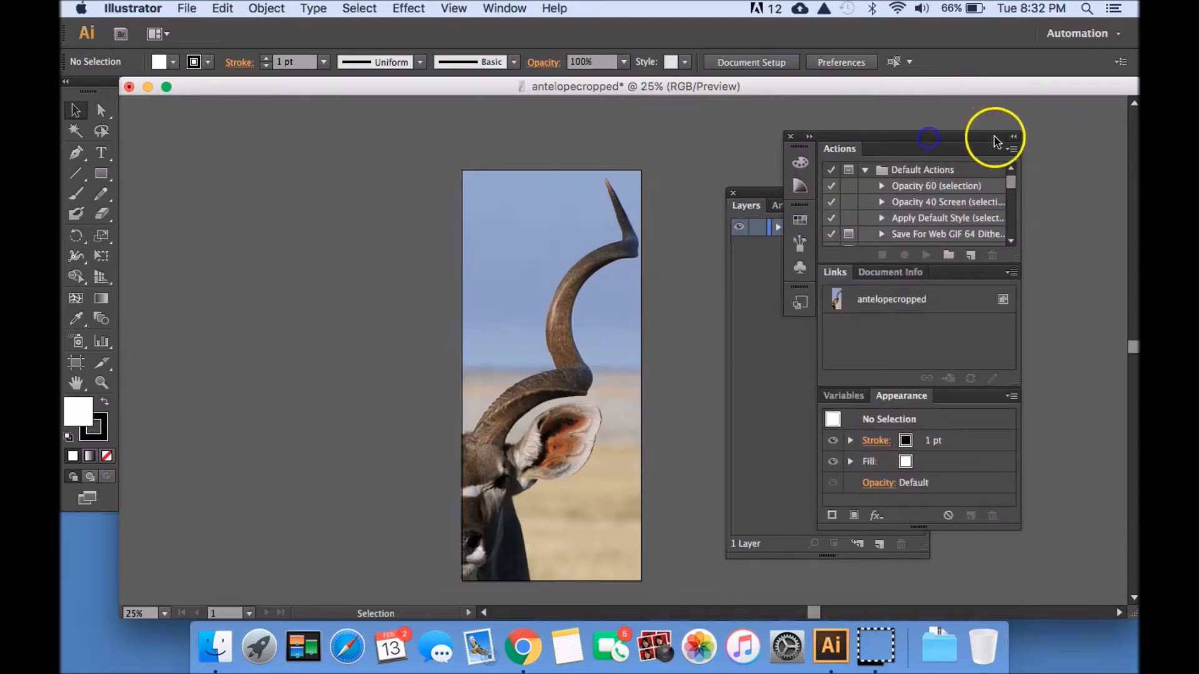
pyautogui.click(1017, 138)
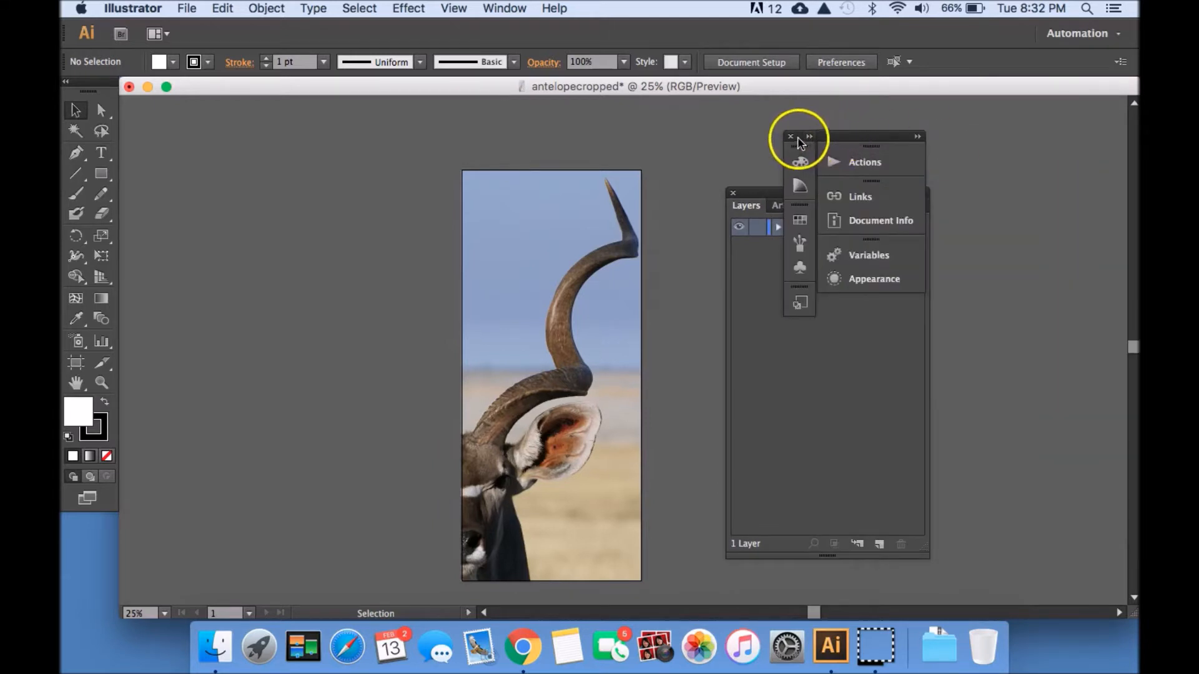
pyautogui.moveTo(840, 138); pyautogui.dragTo(1057, 101)
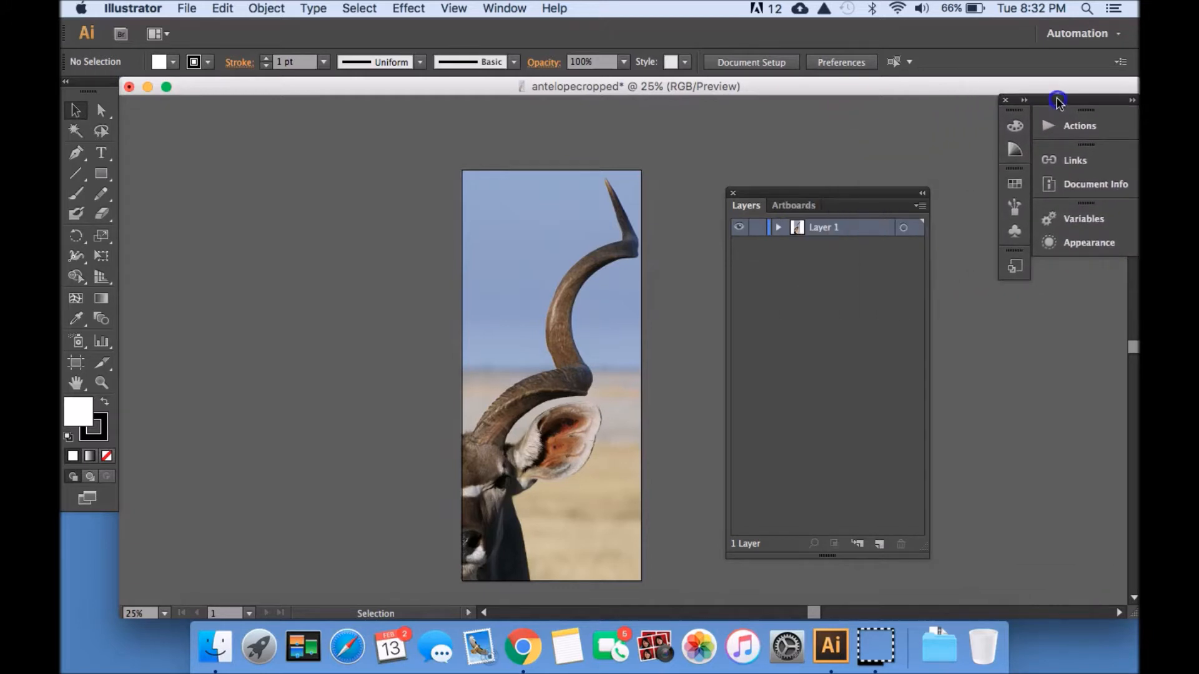
# Dock the Layers panel beneath the collapsed panels, open it and add a new layer above Layer 1
pyautogui.moveTo(873, 199); pyautogui.dragTo(1078, 256)
pyautogui.click(1079, 260)
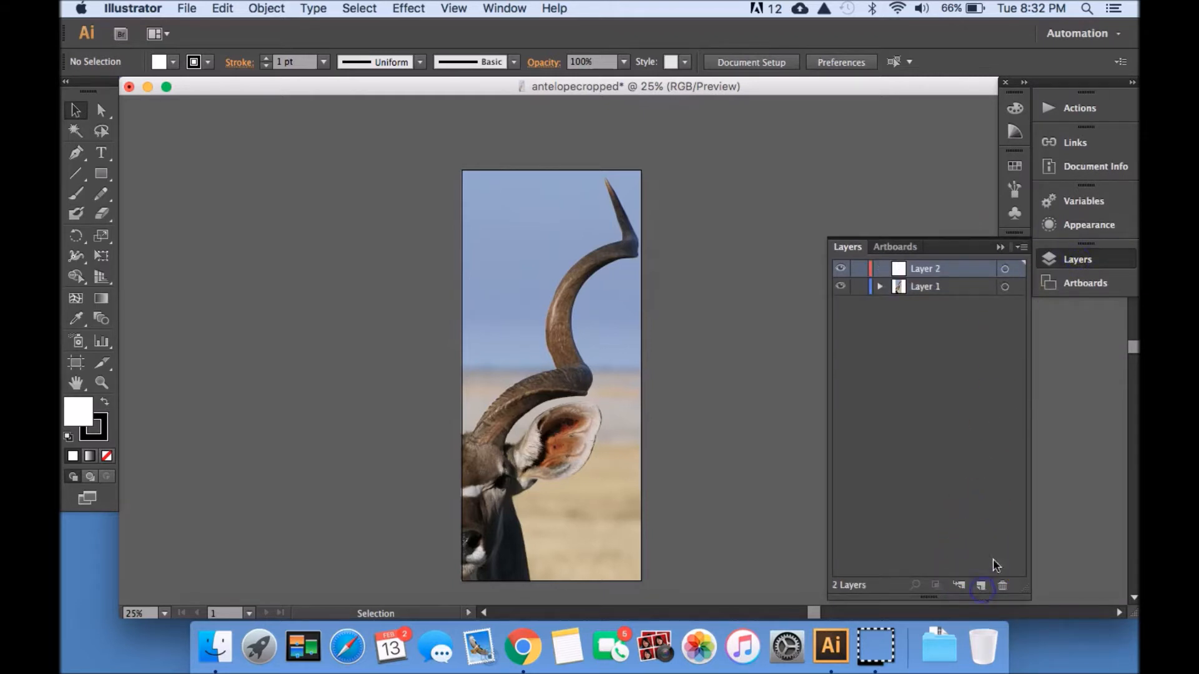
# Lock Layer 1, rename the new layer "triangles" and make it the active layer
pyautogui.click(858, 289)
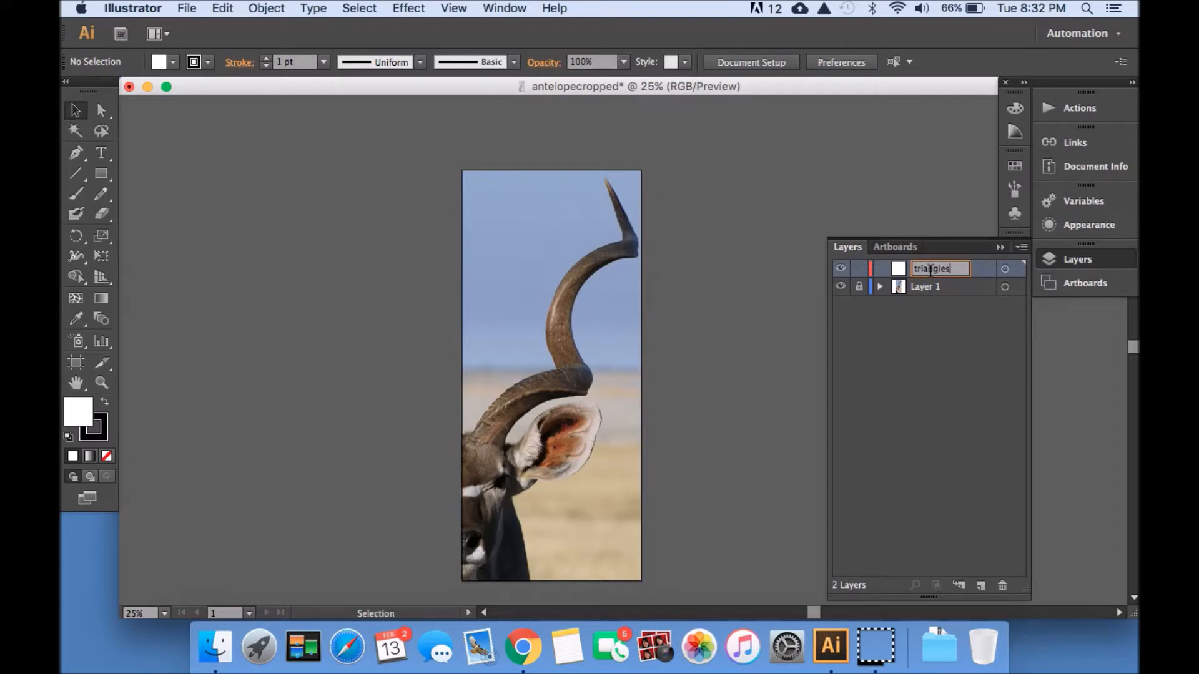
pyautogui.click(967, 370)
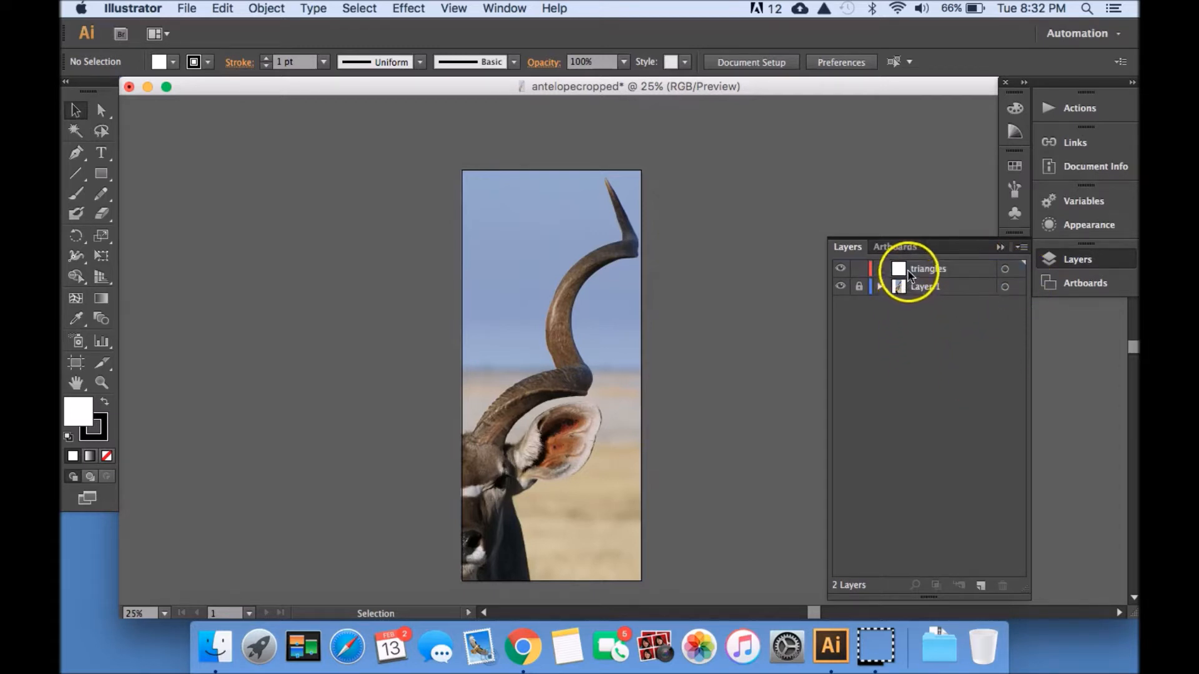
pyautogui.click(926, 271)
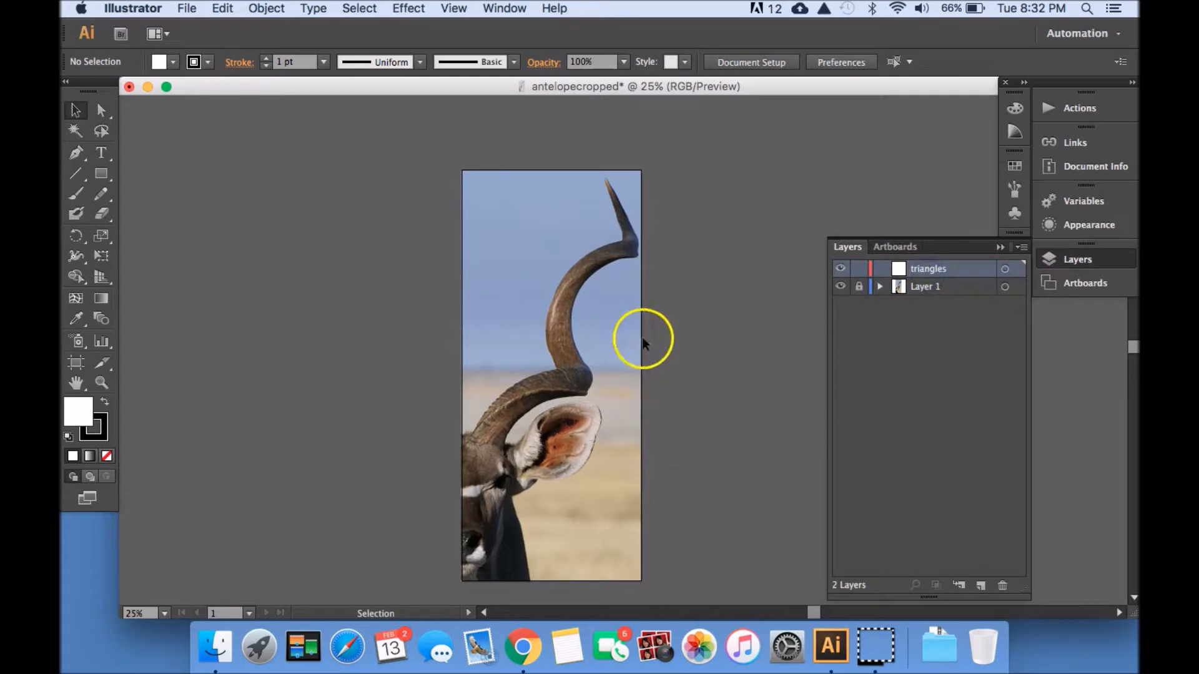
# Draw a small closed triangle with the Pen tool at the base of the antelope's ear, using no fill and a 1 pt black stroke
pyautogui.press('super+equal')
pyautogui.press('super+equal')
pyautogui.press('super+equal')
pyautogui.press('super+equal')
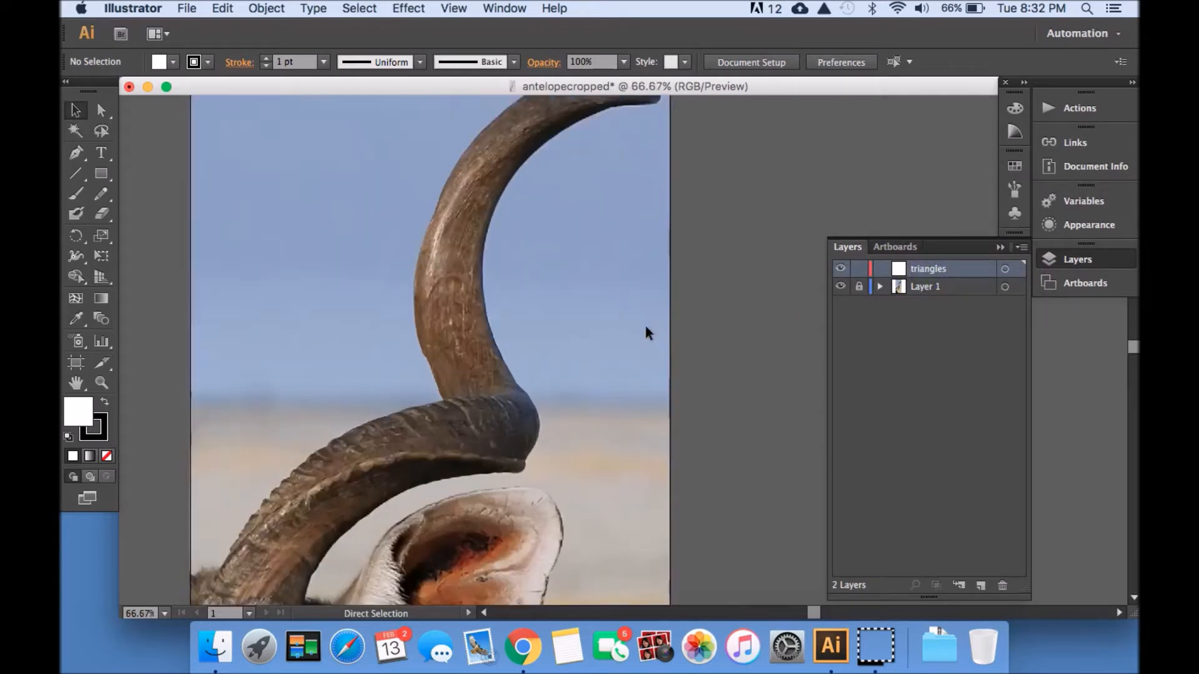
pyautogui.moveTo(465, 435); pyautogui.dragTo(684, 242)
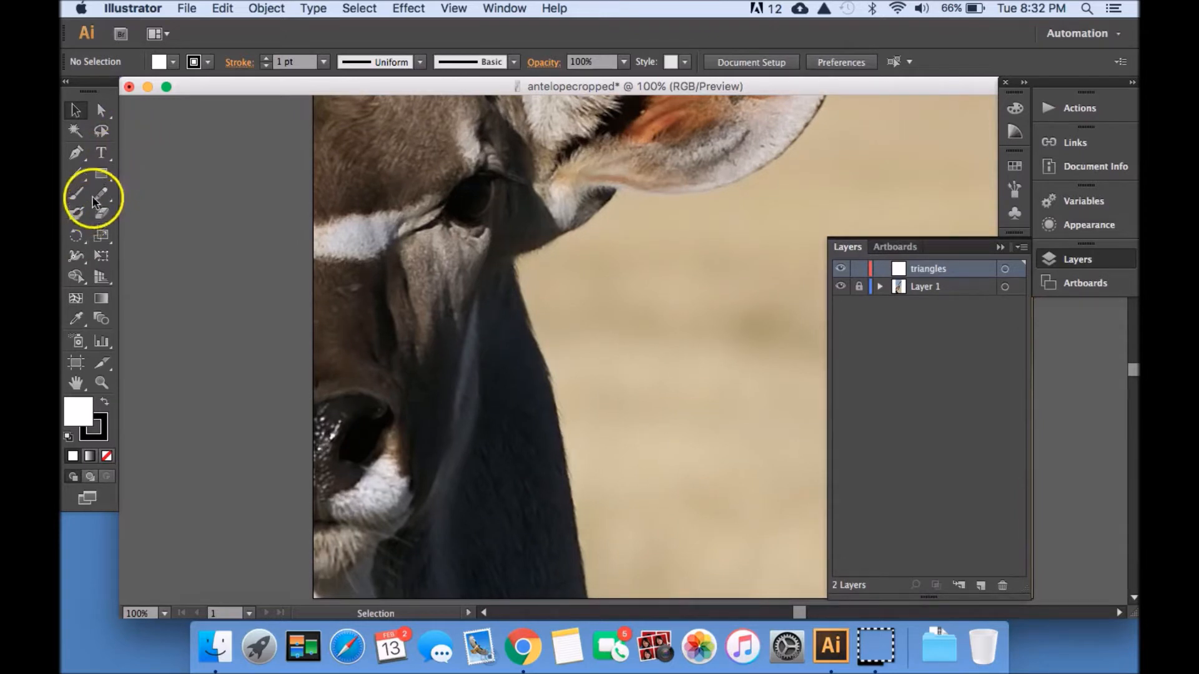
pyautogui.click(77, 156)
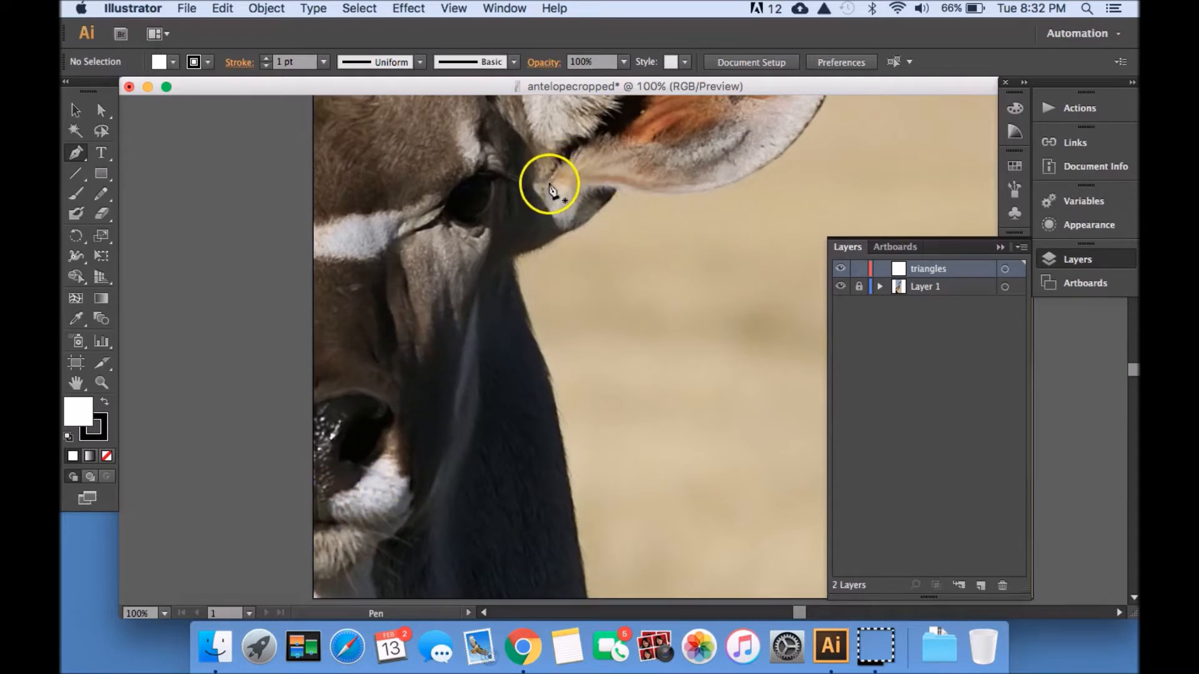
pyautogui.click(548, 183)
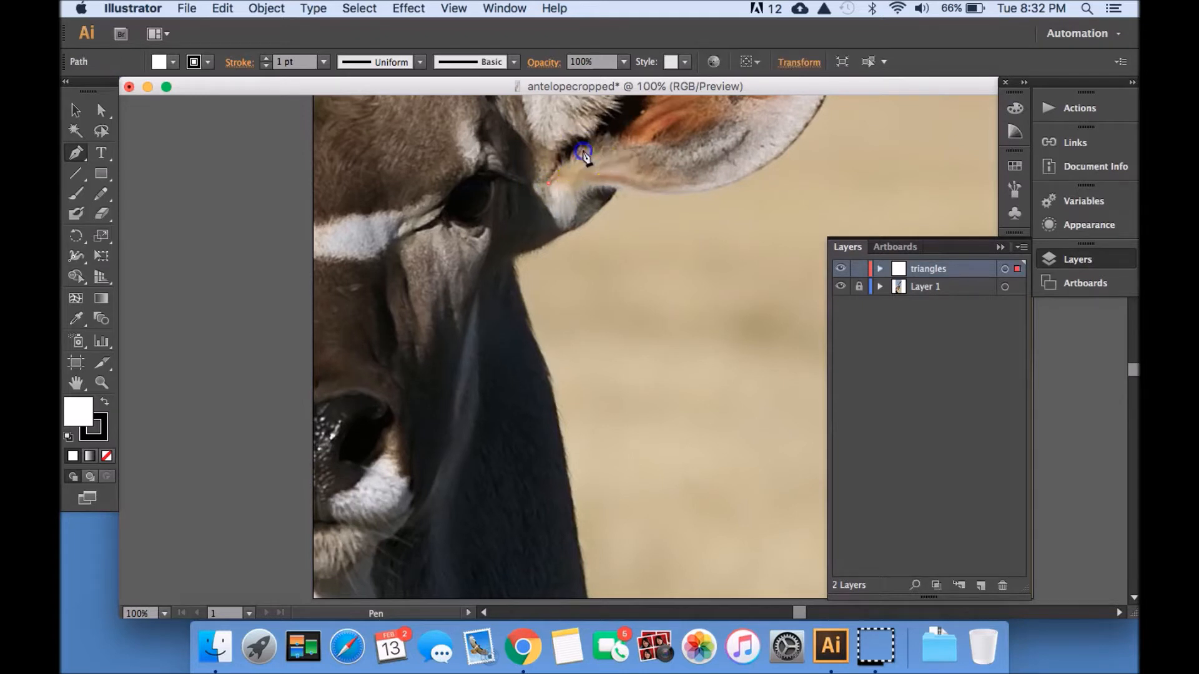
pyautogui.moveTo(581, 152); pyautogui.dragTo(601, 185)
pyautogui.click(585, 182)
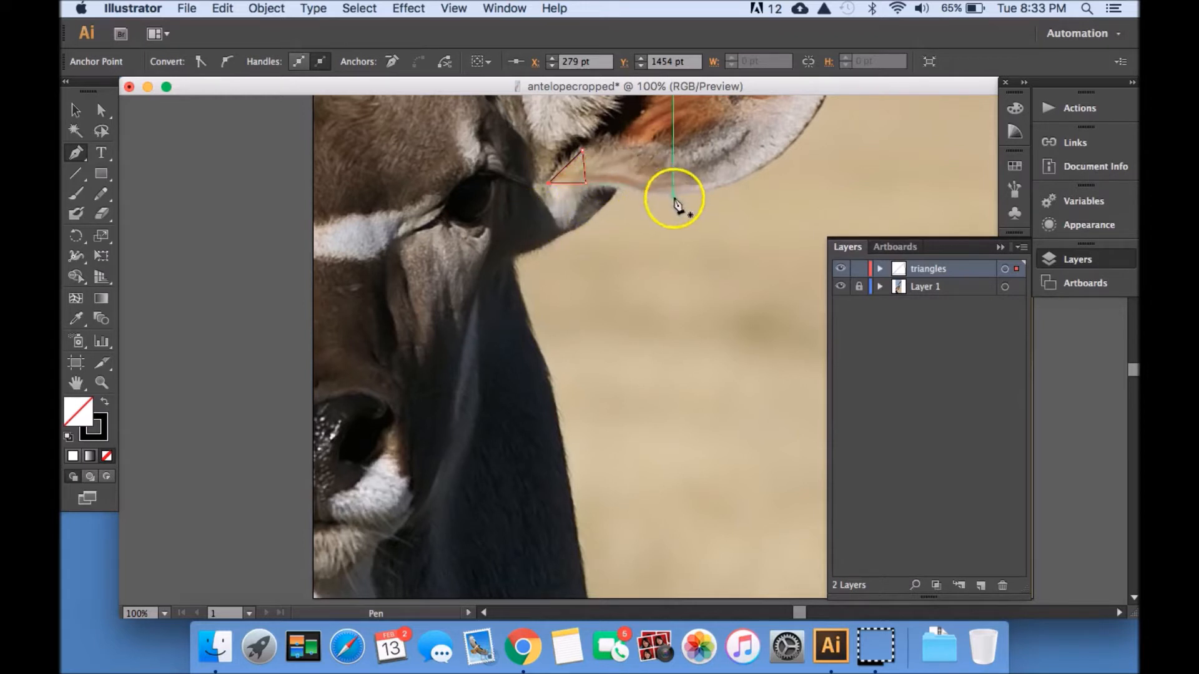
# Undo the stray pen edit and draw a second closed triangle sharing the first triangle's side nearest the ear tip
pyautogui.moveTo(610, 195); pyautogui.dragTo(564, 362)
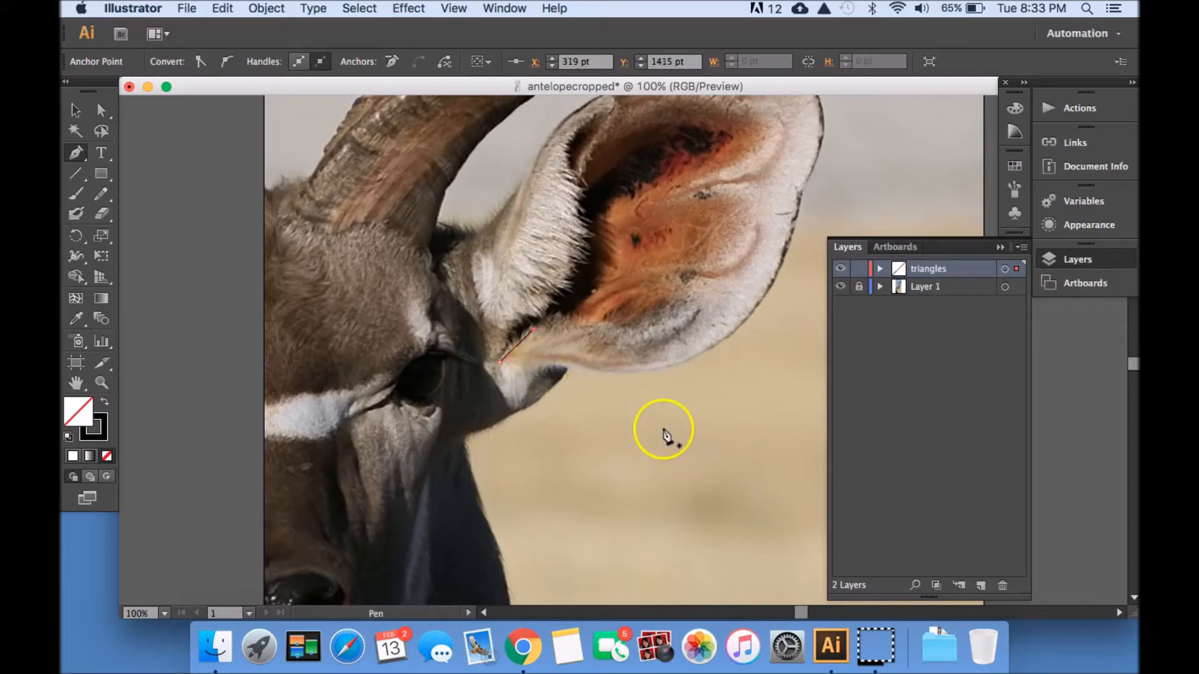
pyautogui.press('super+z')
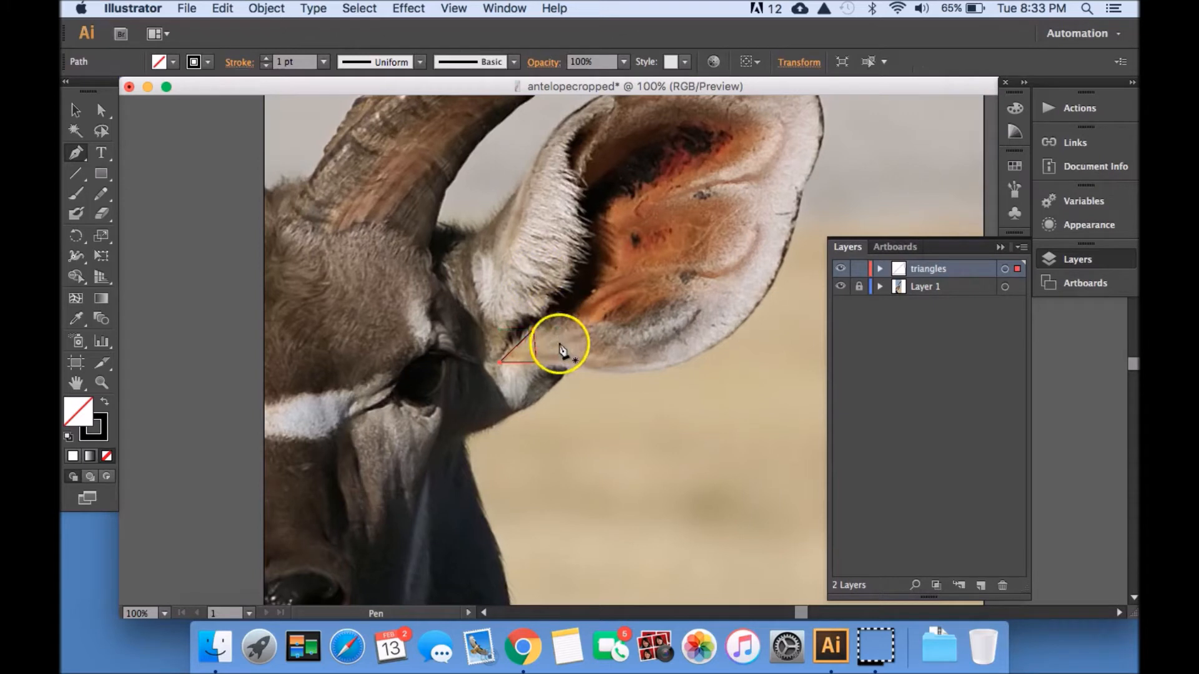
pyautogui.click(530, 336)
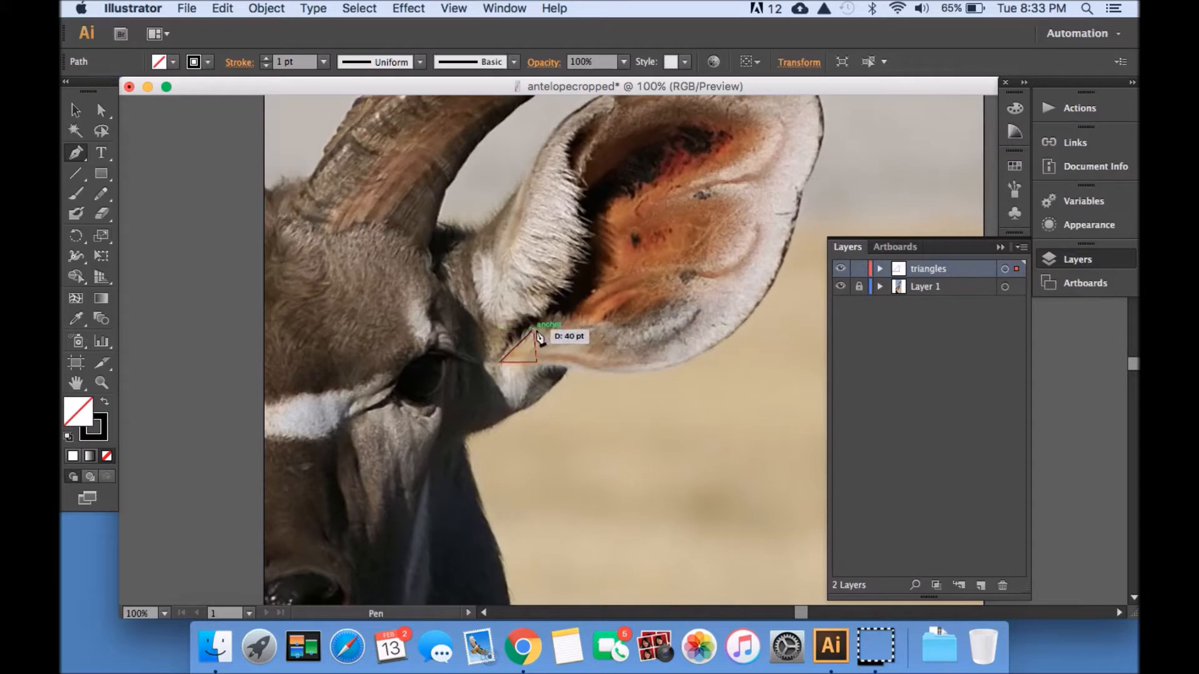
pyautogui.click(565, 332)
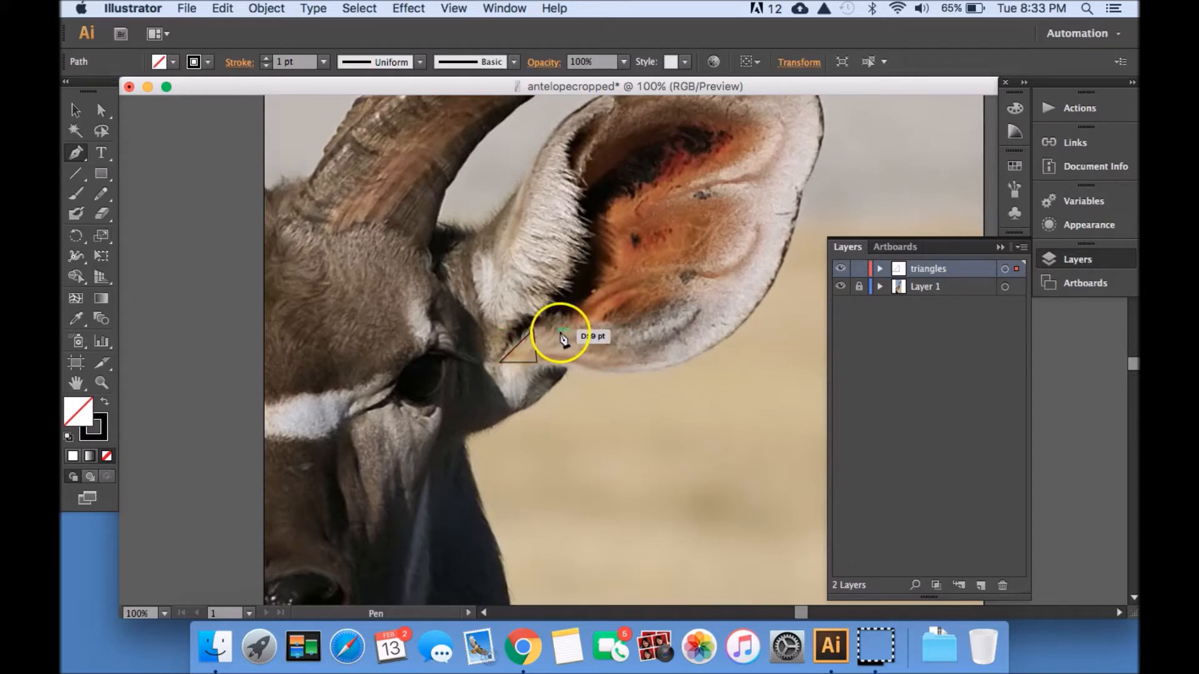
pyautogui.moveTo(563, 339); pyautogui.dragTo(560, 346)
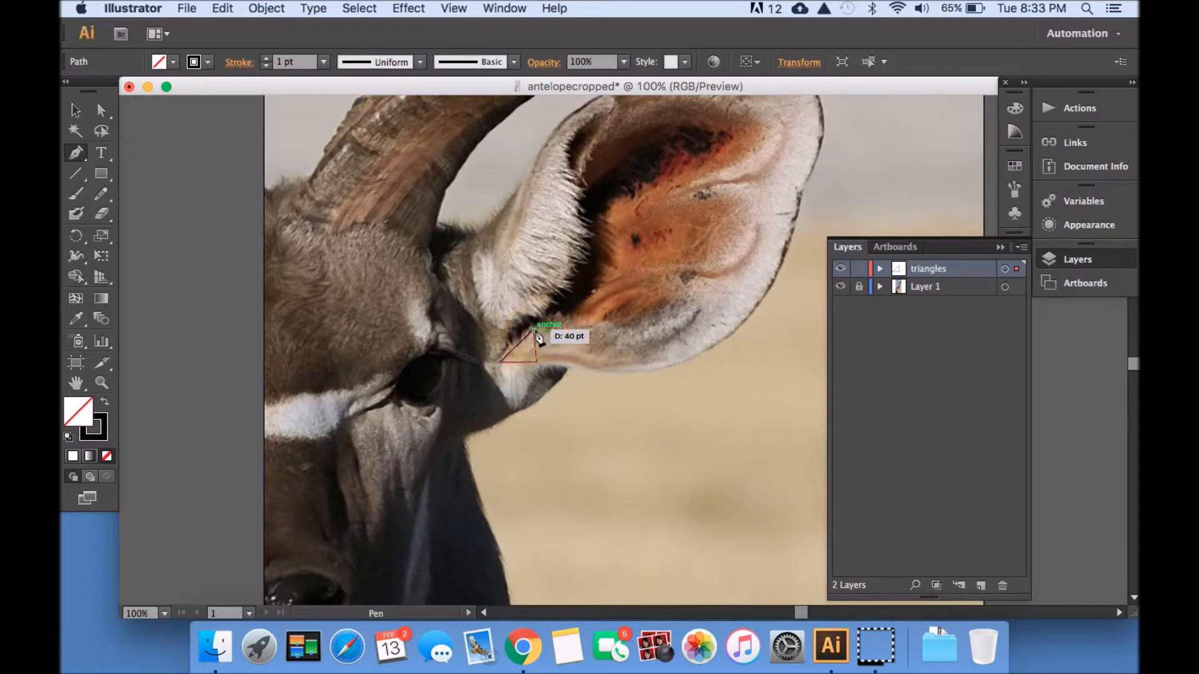
pyautogui.moveTo(535, 330); pyautogui.dragTo(537, 363)
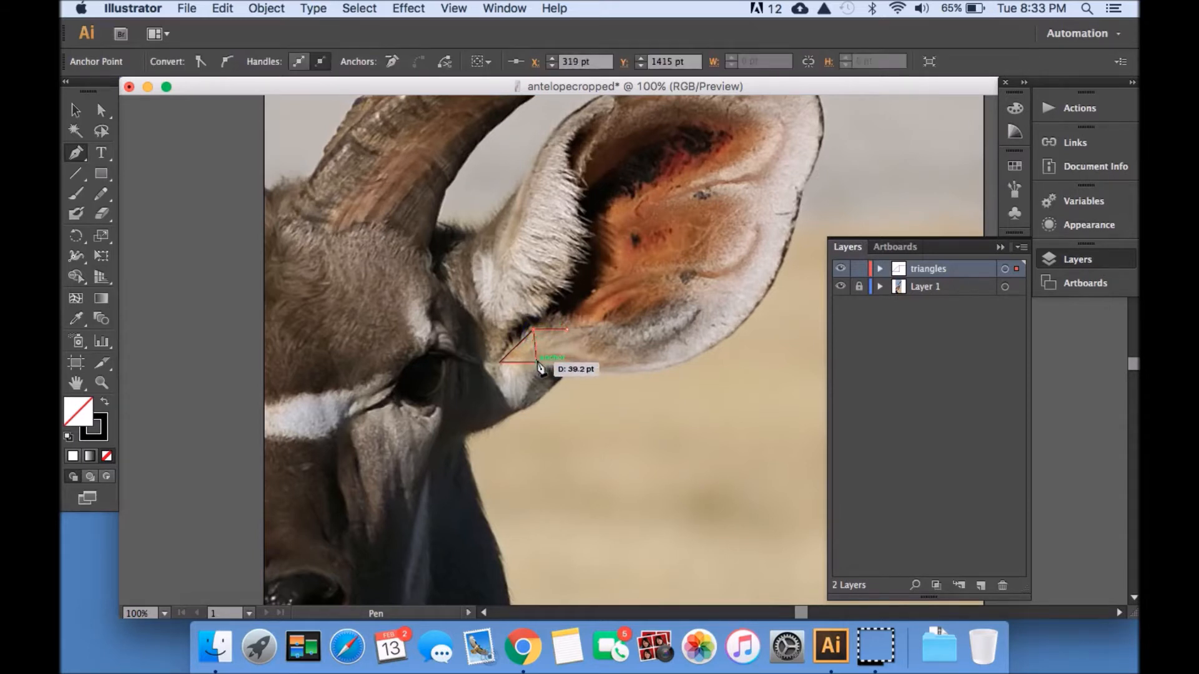
pyautogui.moveTo(537, 363); pyautogui.dragTo(569, 337)
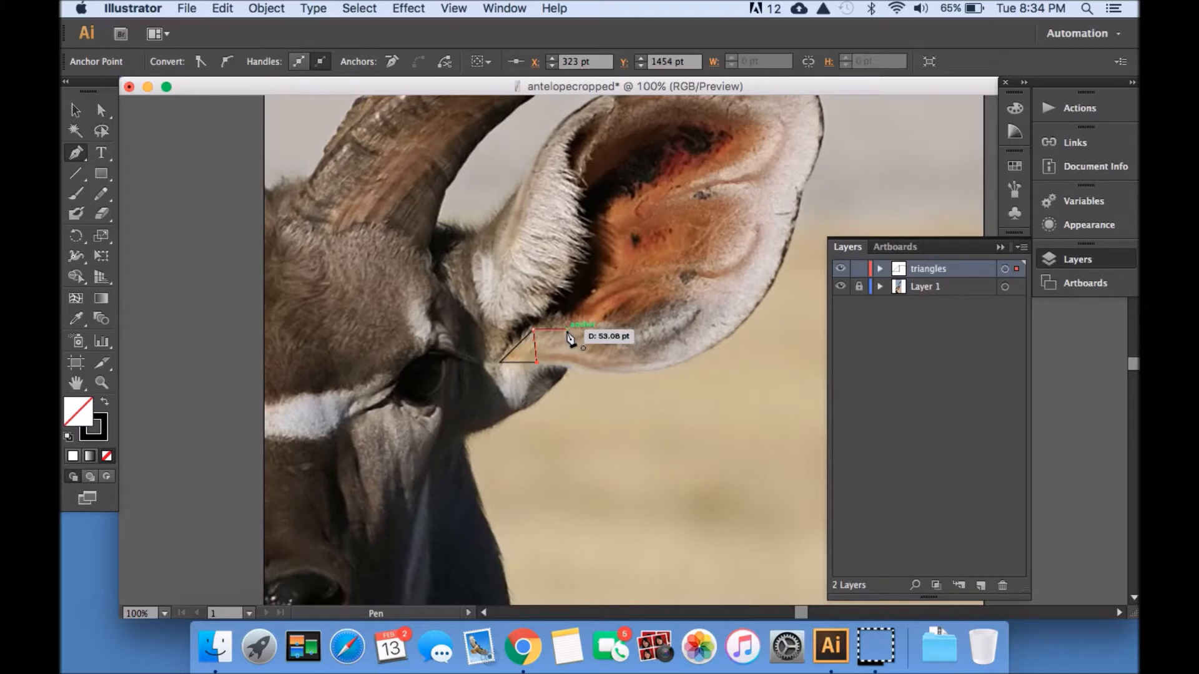
pyautogui.click(565, 330)
# Extend the strip along the ear's lower edge with two more closed triangles, each sharing a side with the previous one
pyautogui.click(568, 364)
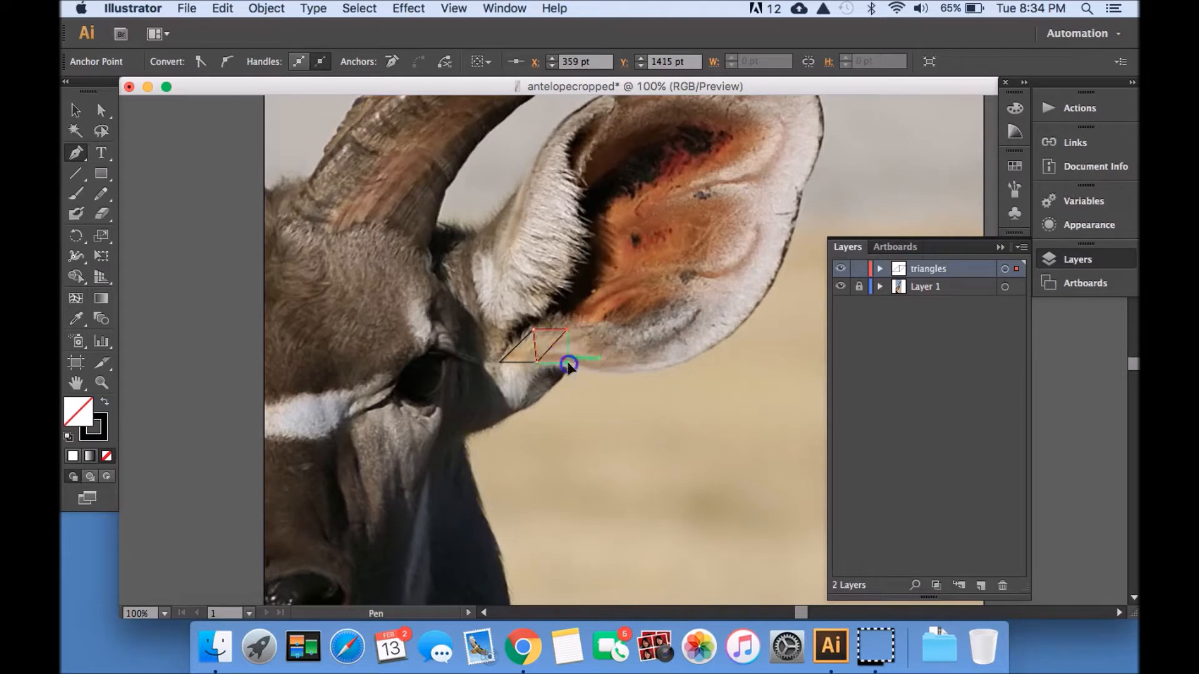
pyautogui.click(566, 331)
pyautogui.click(537, 361)
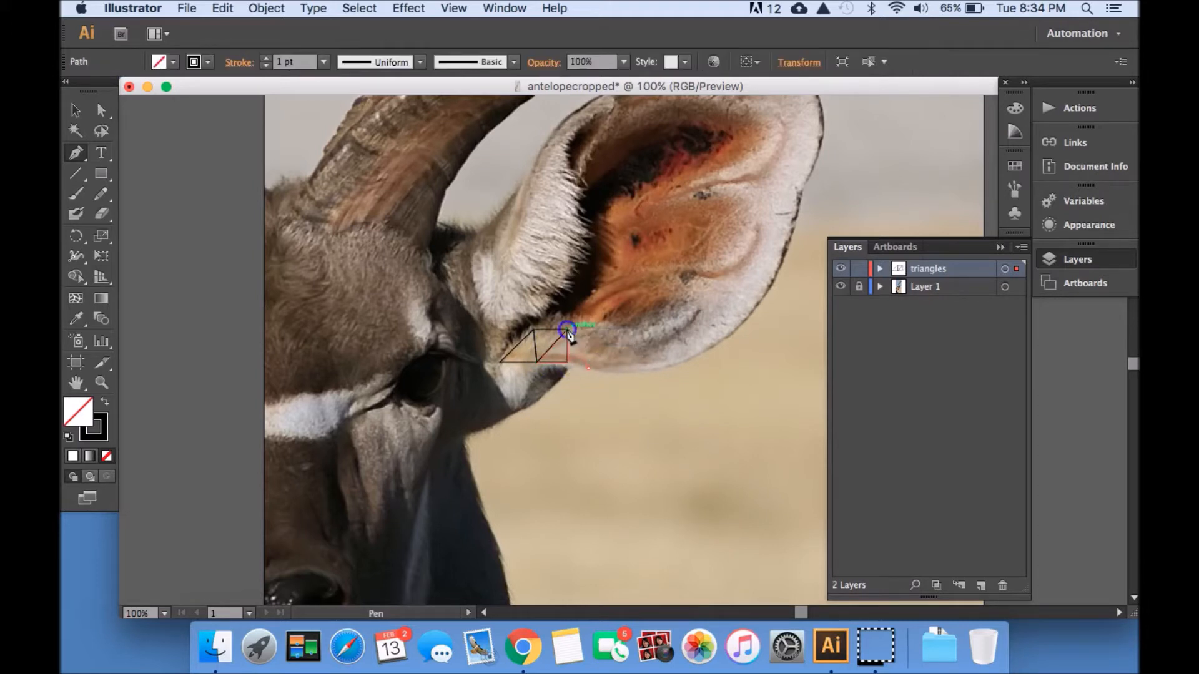
pyautogui.click(567, 331)
pyautogui.click(567, 361)
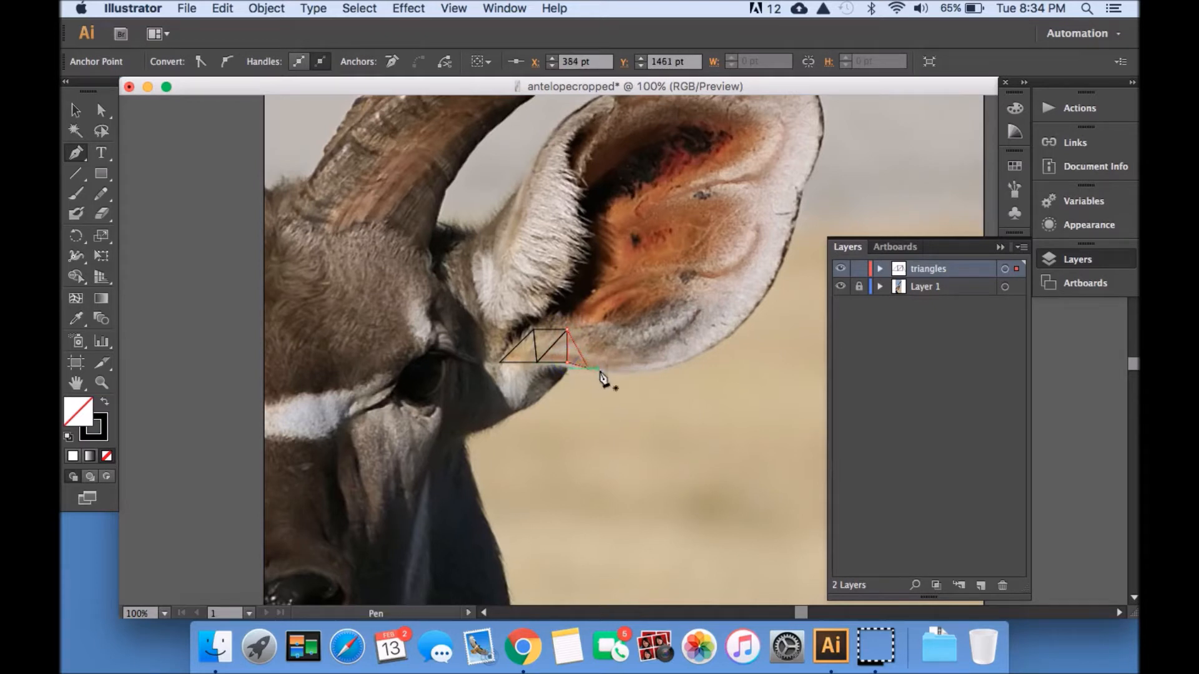
# Draw a fifth closed triangle that shares the fourth one's outer side and continues the strip's upper edge into the ear
pyautogui.click(600, 348)
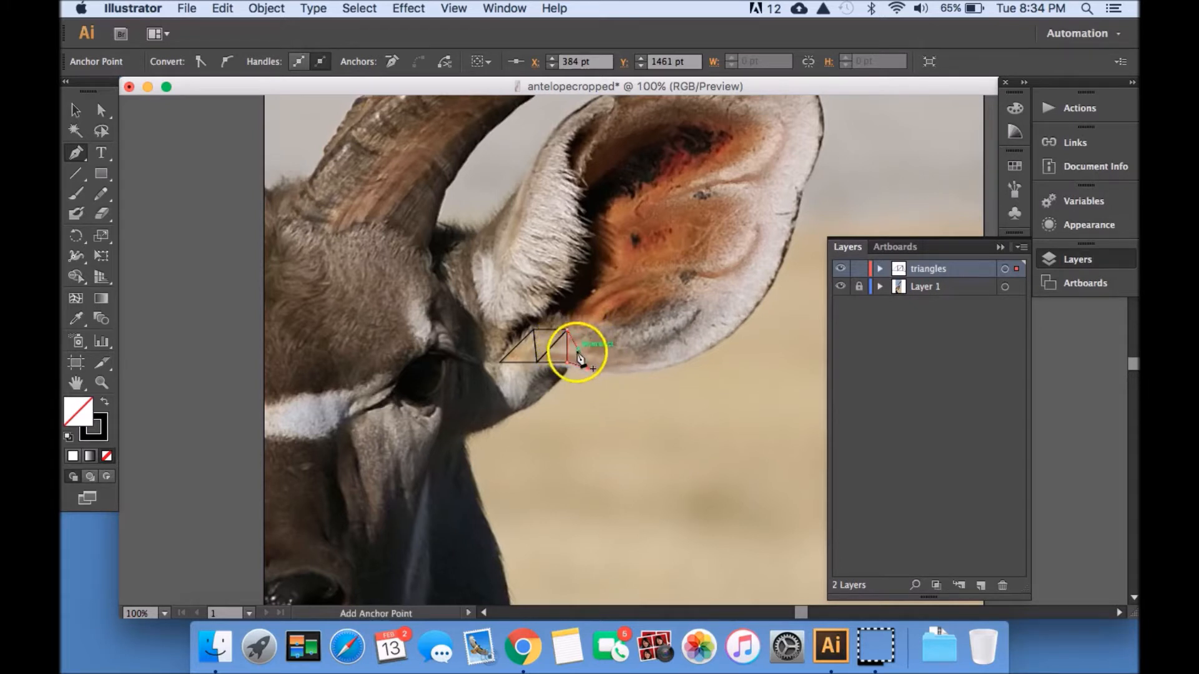
pyautogui.click(589, 331)
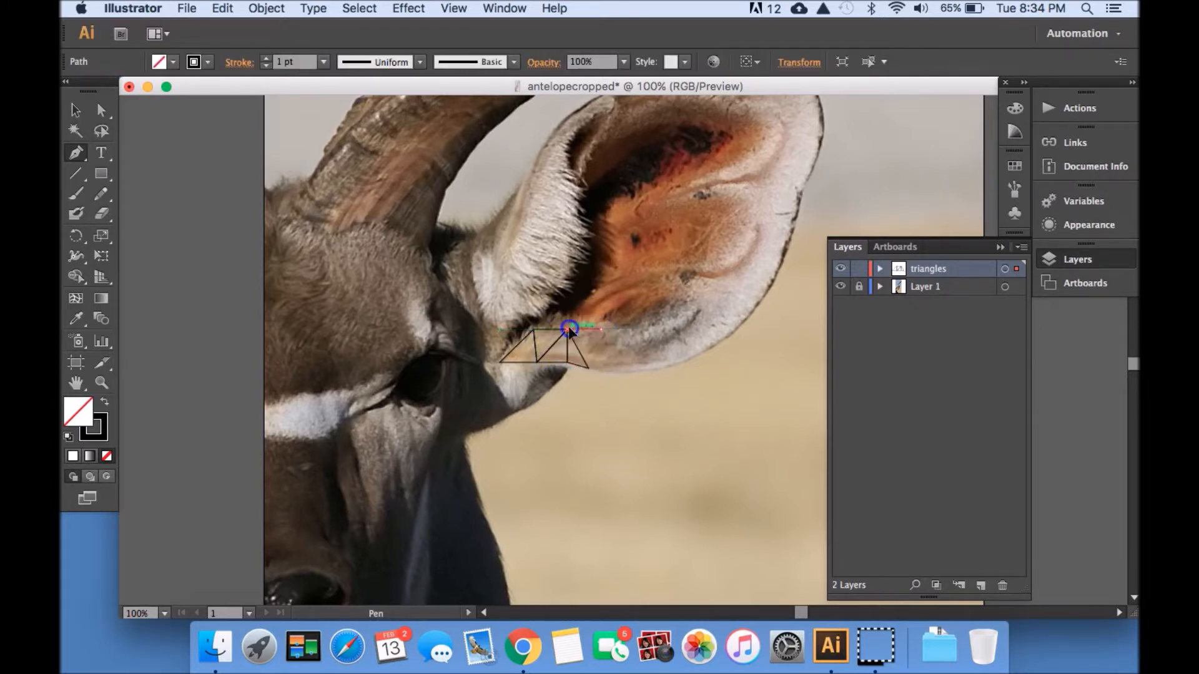
pyautogui.click(569, 329)
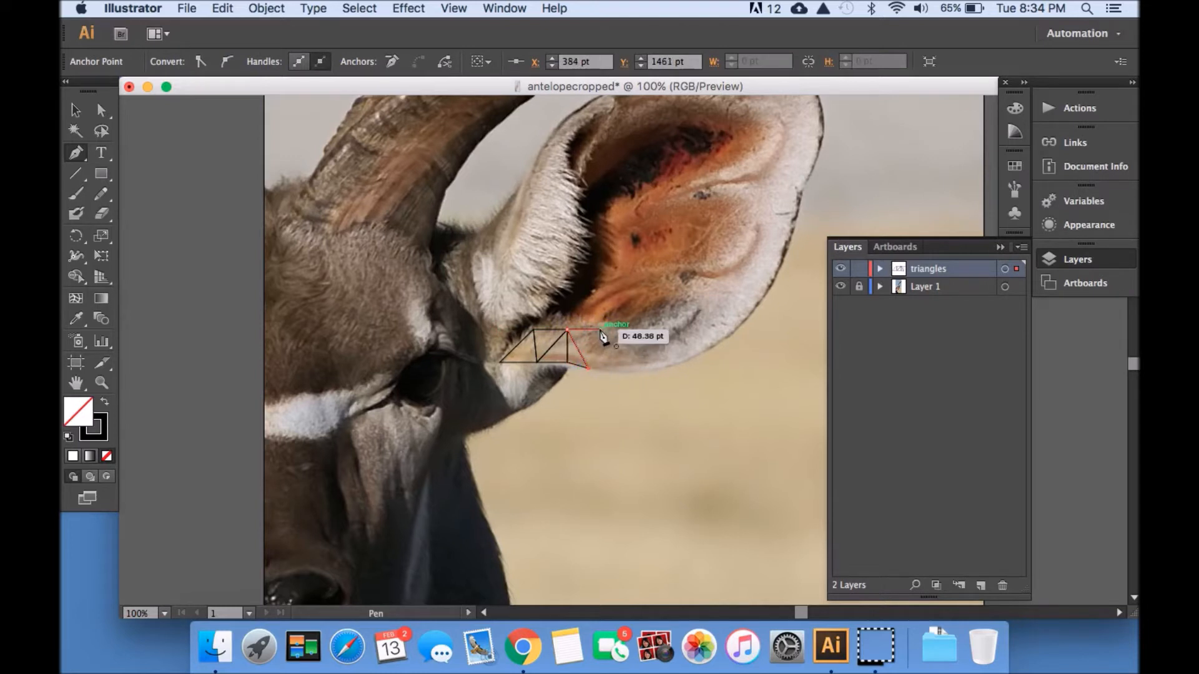
pyautogui.click(601, 329)
pyautogui.click(589, 369)
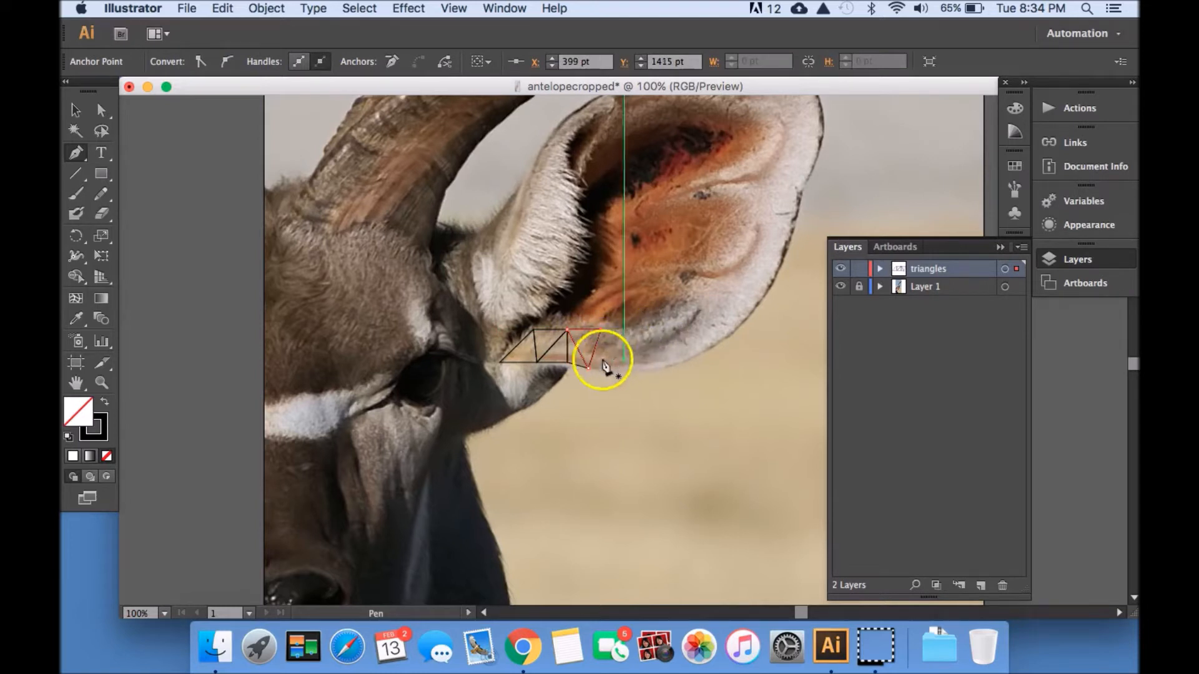
# Draw a narrow closed triangle rising from the strip's corner nearest the eye, toward the fur between ear and forehead
pyautogui.click(533, 330)
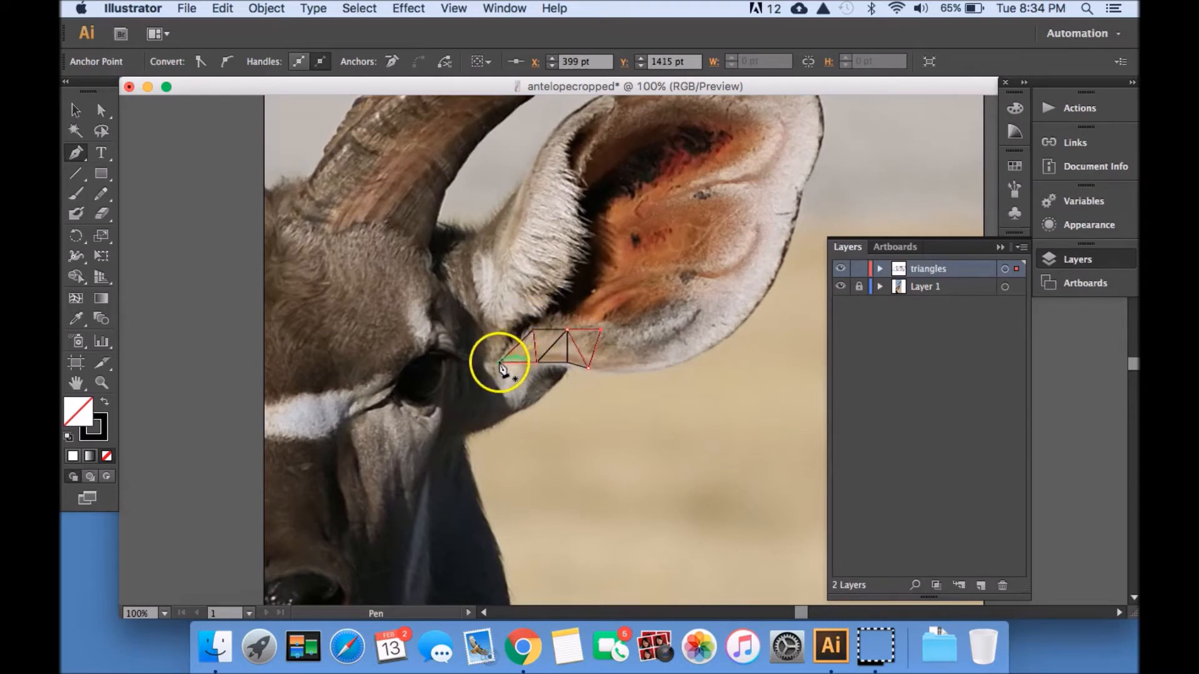
pyautogui.click(499, 362)
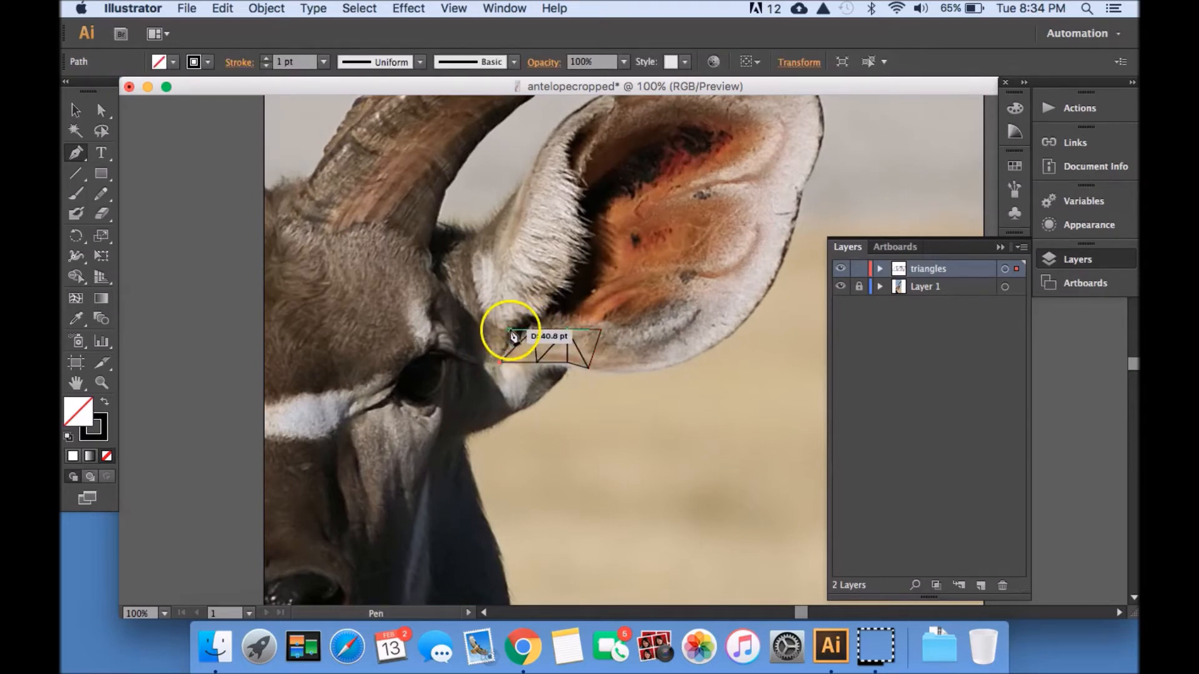
pyautogui.click(499, 362)
pyautogui.click(499, 362)
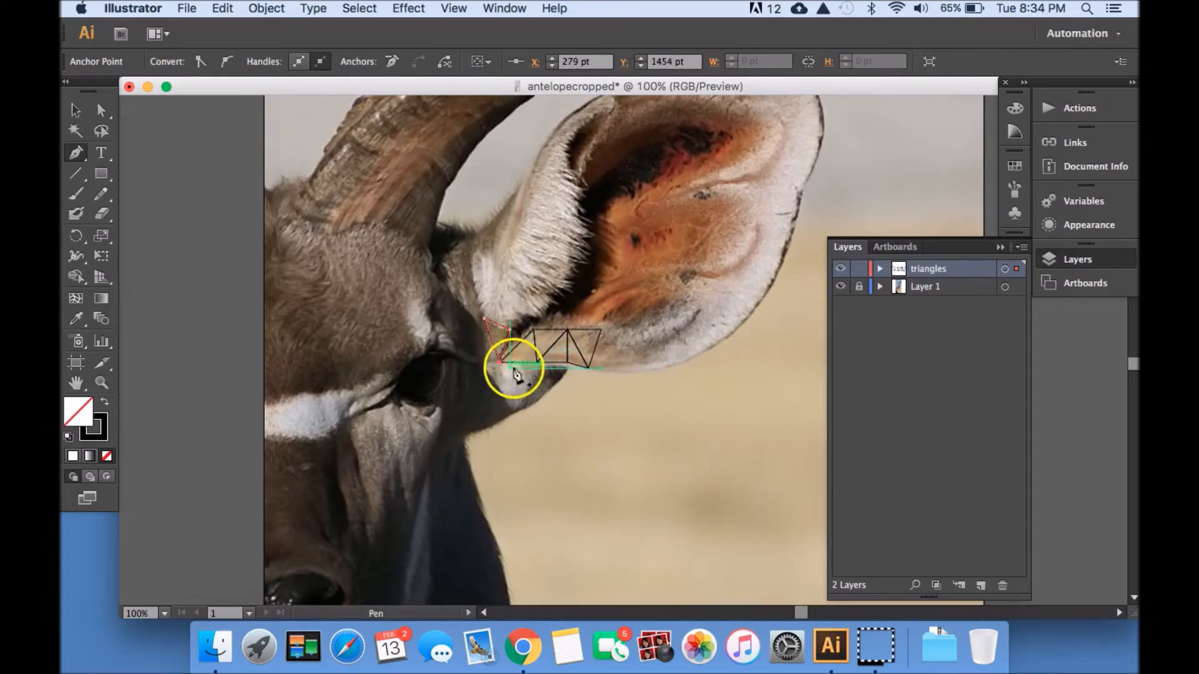
# Extend the strip along the ear's lower edge with two more closed triangles, each built on the previous one's outer side
pyautogui.click(601, 330)
pyautogui.click(590, 369)
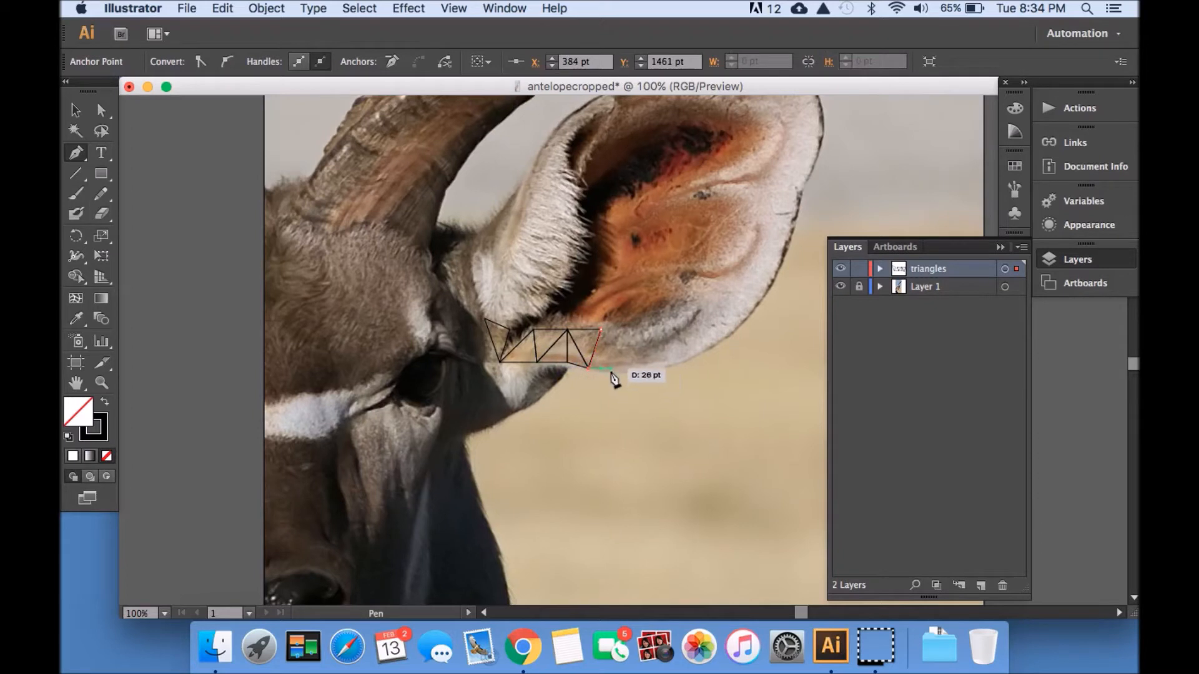
pyautogui.click(610, 373)
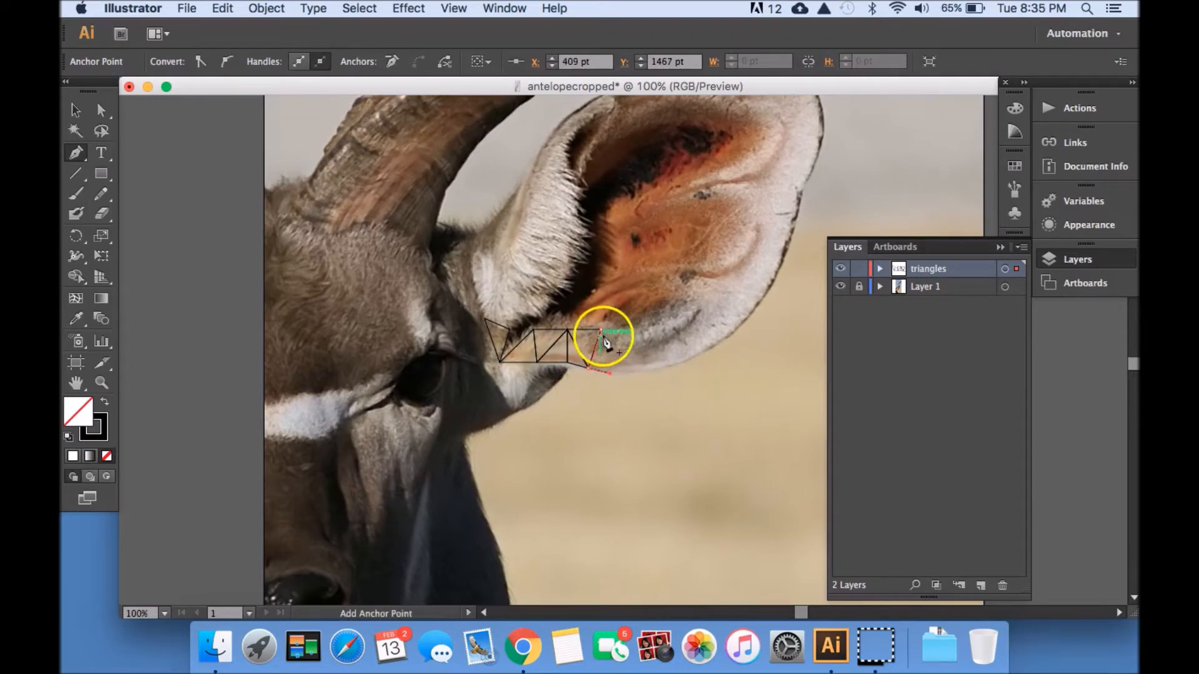
pyautogui.click(600, 329)
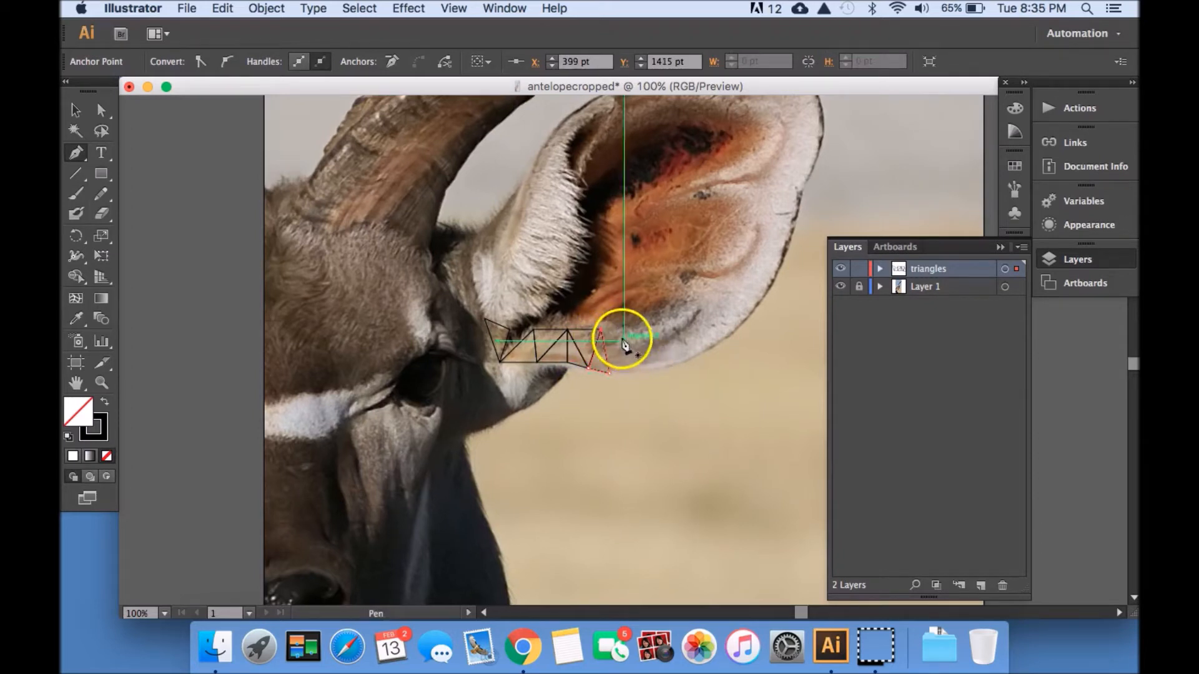
pyautogui.click(632, 329)
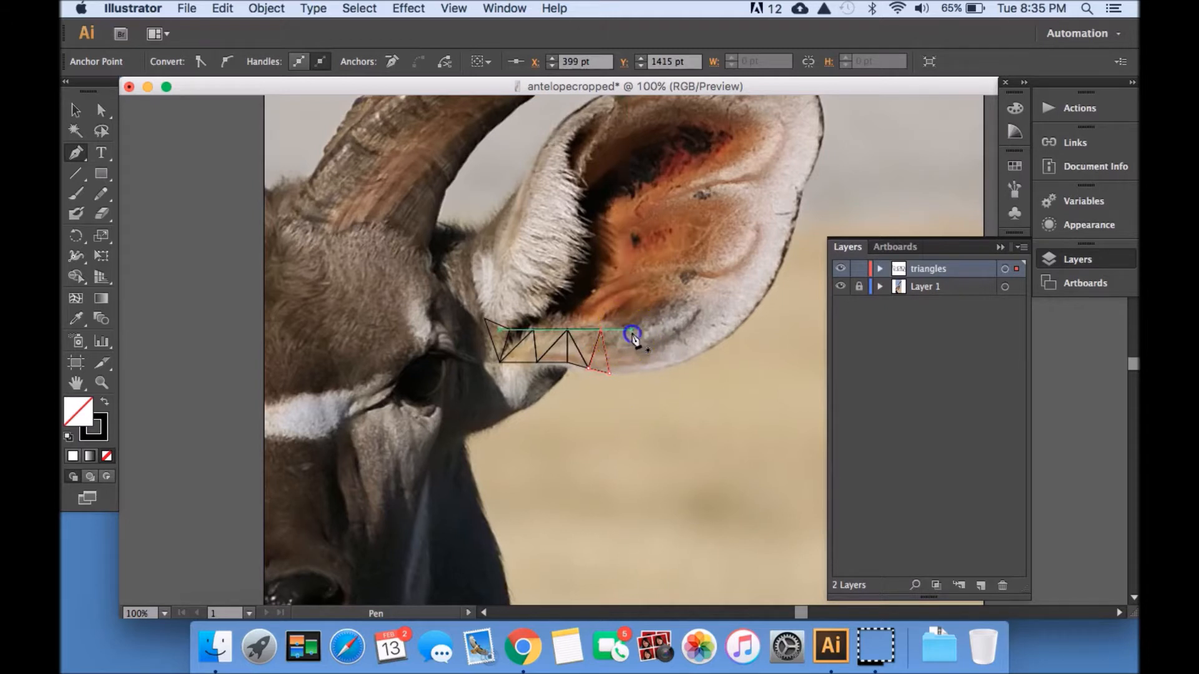
pyautogui.click(601, 330)
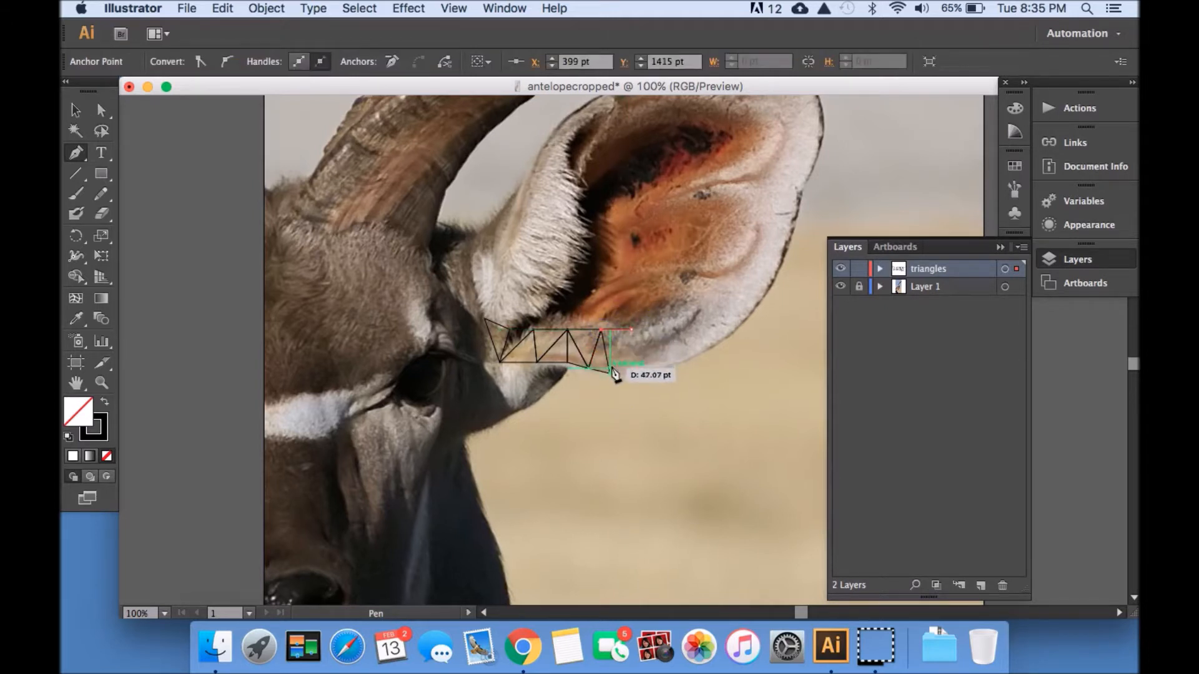
pyautogui.click(611, 374)
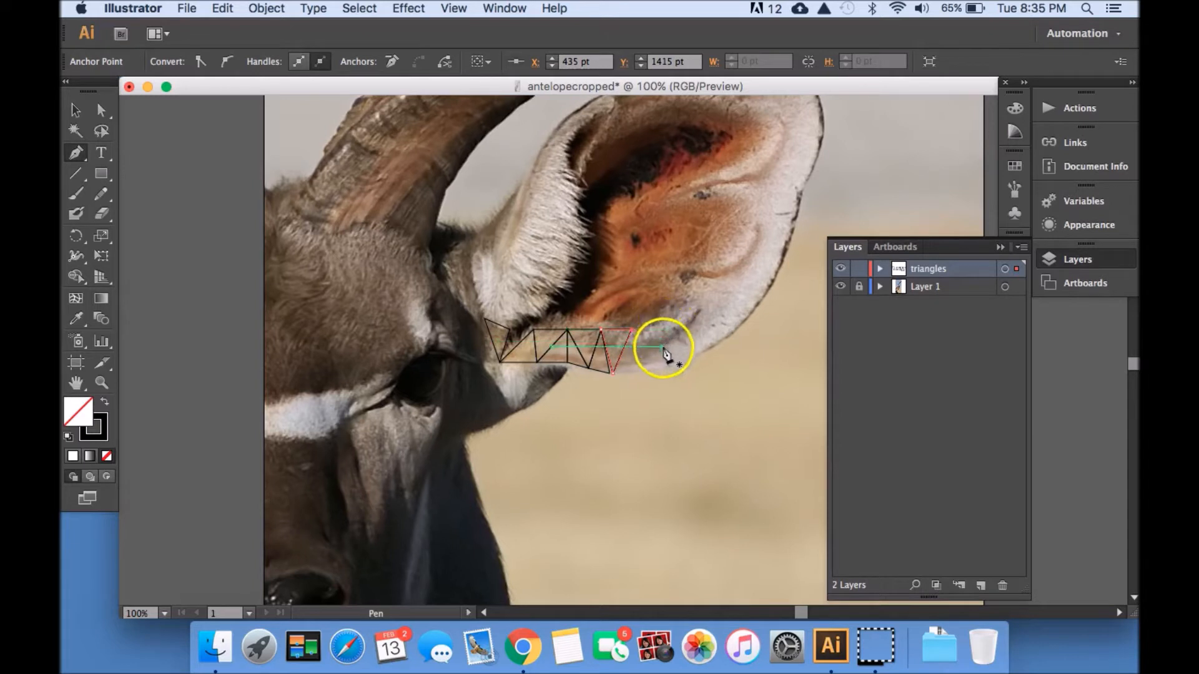
pyautogui.click(560, 220)
pyautogui.click(608, 197)
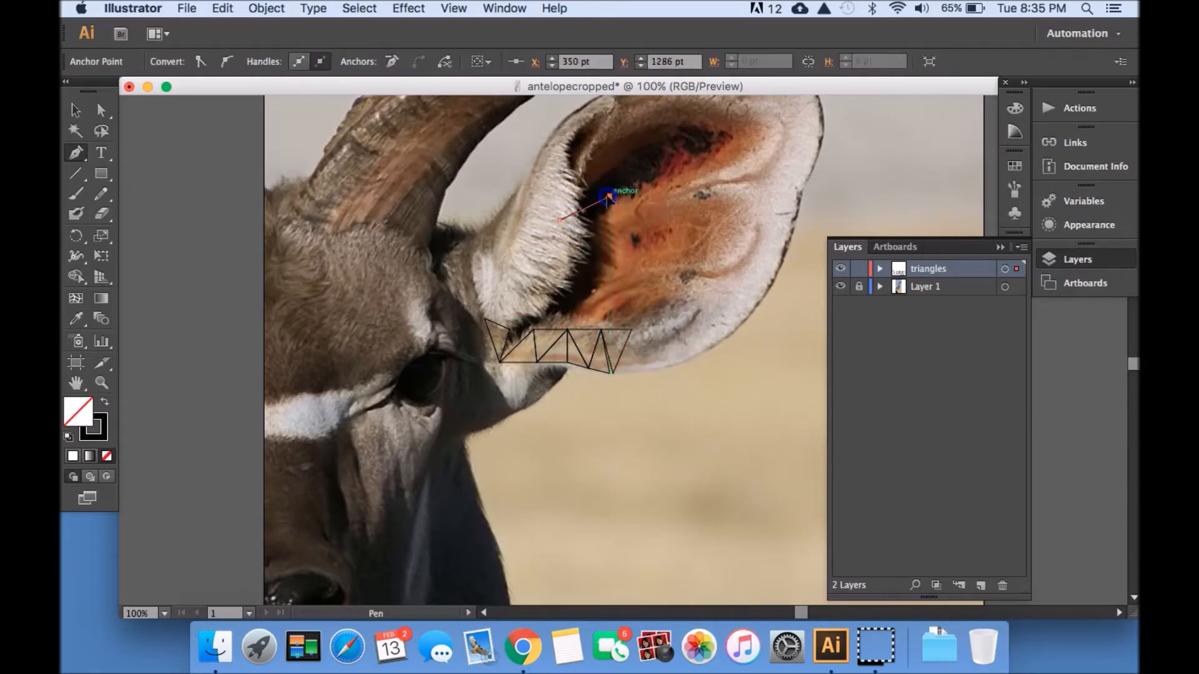
pyautogui.click(601, 257)
pyautogui.click(559, 225)
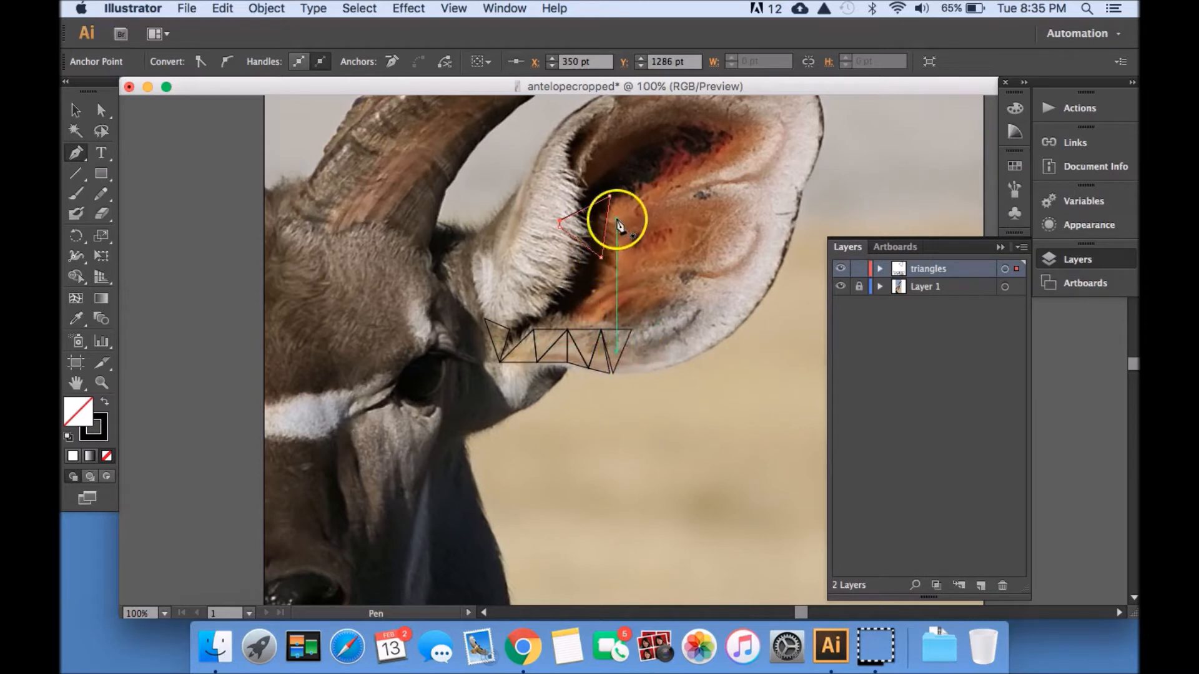
pyautogui.press('Delete')
pyautogui.press('Delete')
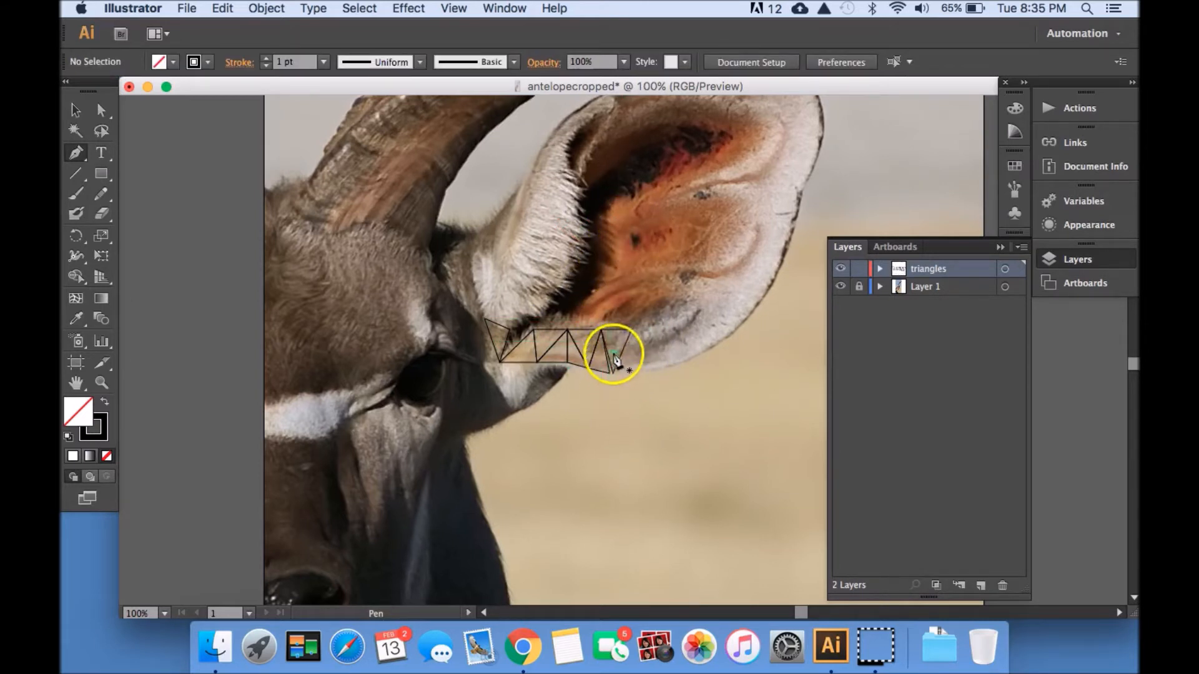
# Close the gap in the strip by moving the last triangle's bottom anchor onto the neighbouring triangle's bottom corner
pyautogui.press('super+equal')
pyautogui.press('super+equal')
pyautogui.press('super+equal')
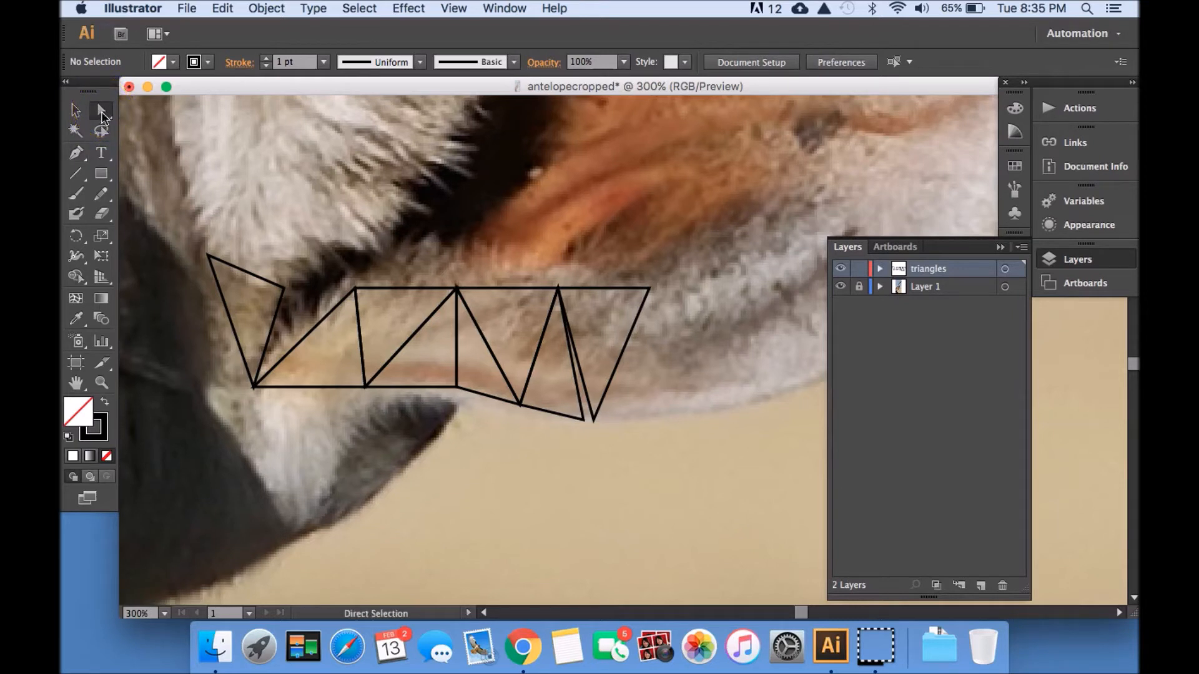
pyautogui.click(593, 421)
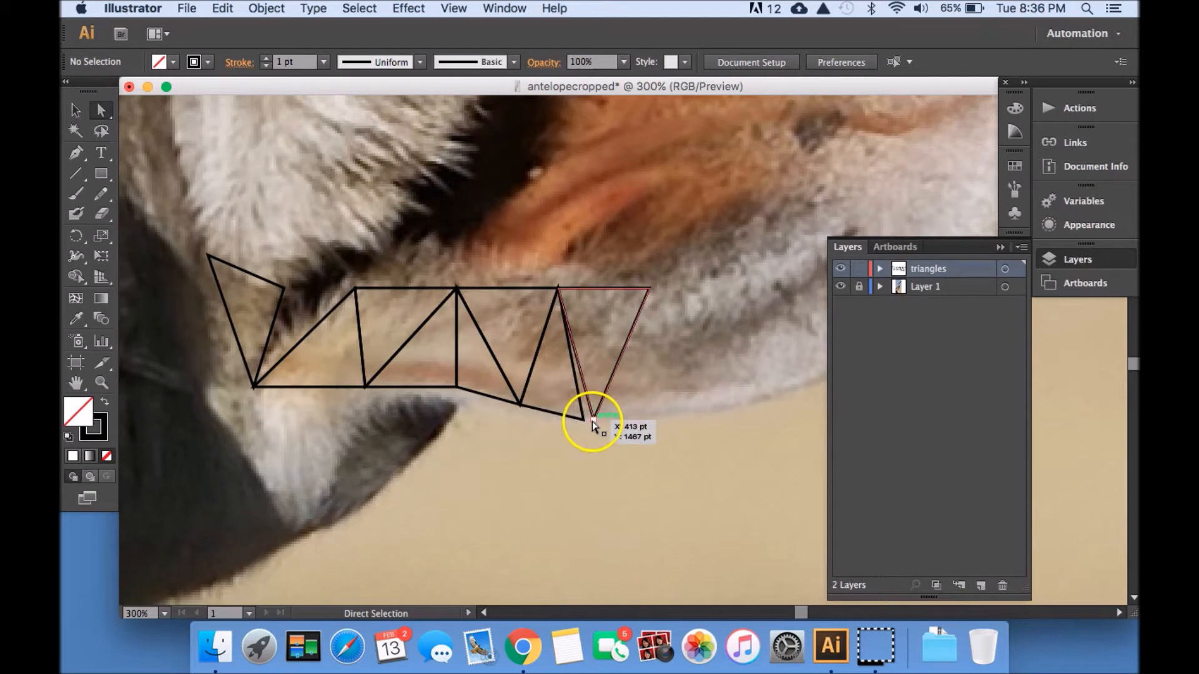
pyautogui.click(593, 421)
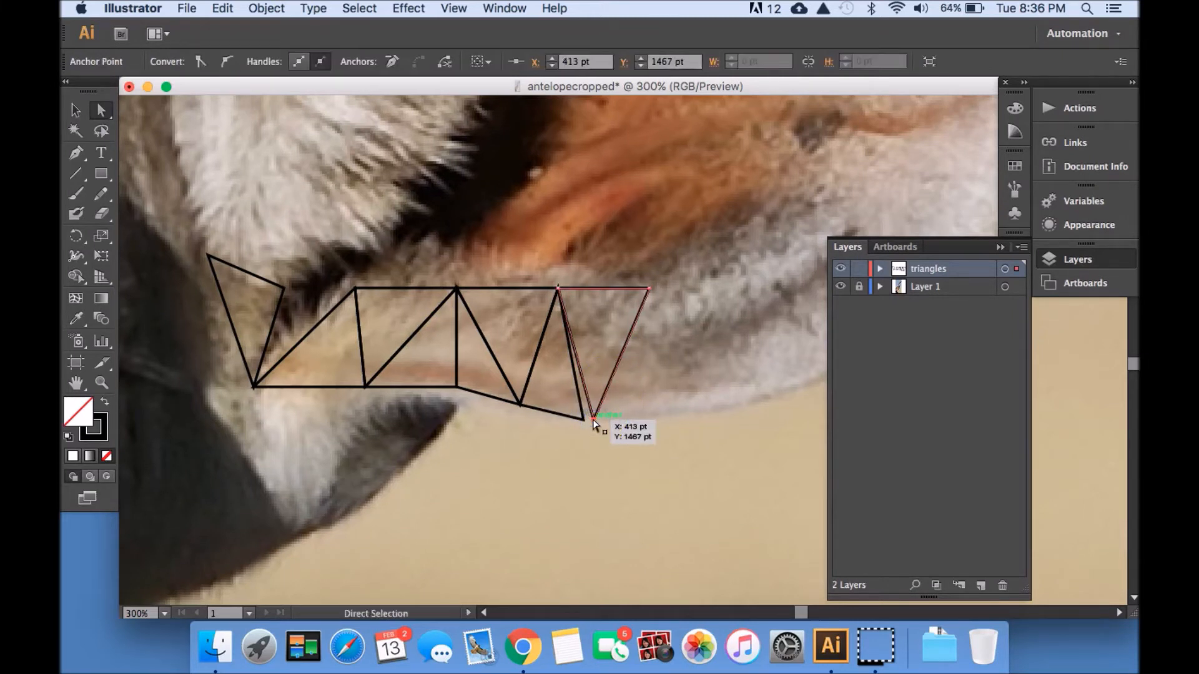
pyautogui.moveTo(593, 422); pyautogui.dragTo(582, 423)
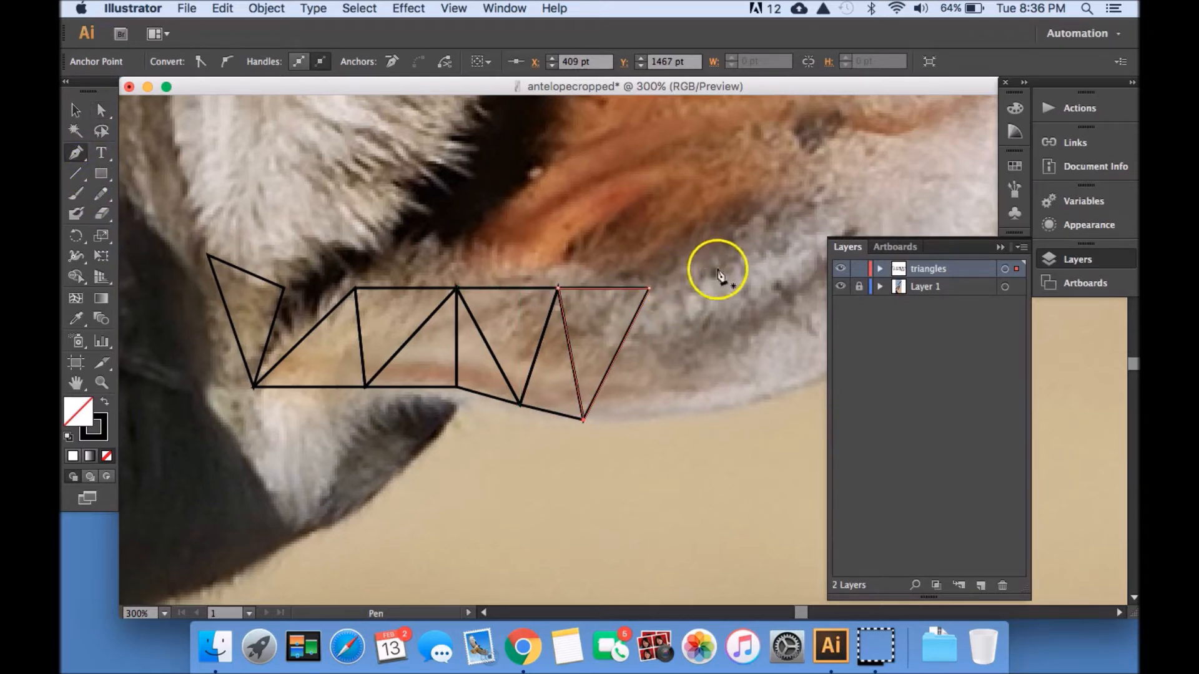
# Draw another triangle from the strip's outer upper corner, following the ear's curved lower edge
pyautogui.click(729, 247)
pyautogui.click(650, 288)
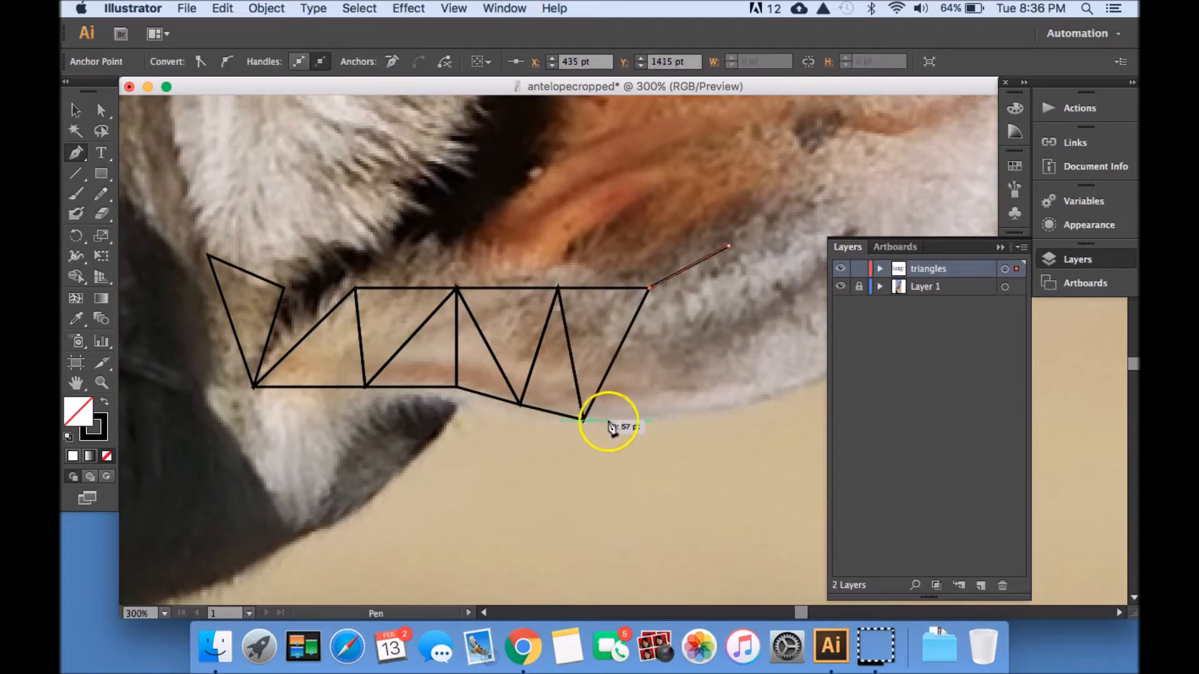
pyautogui.click(690, 419)
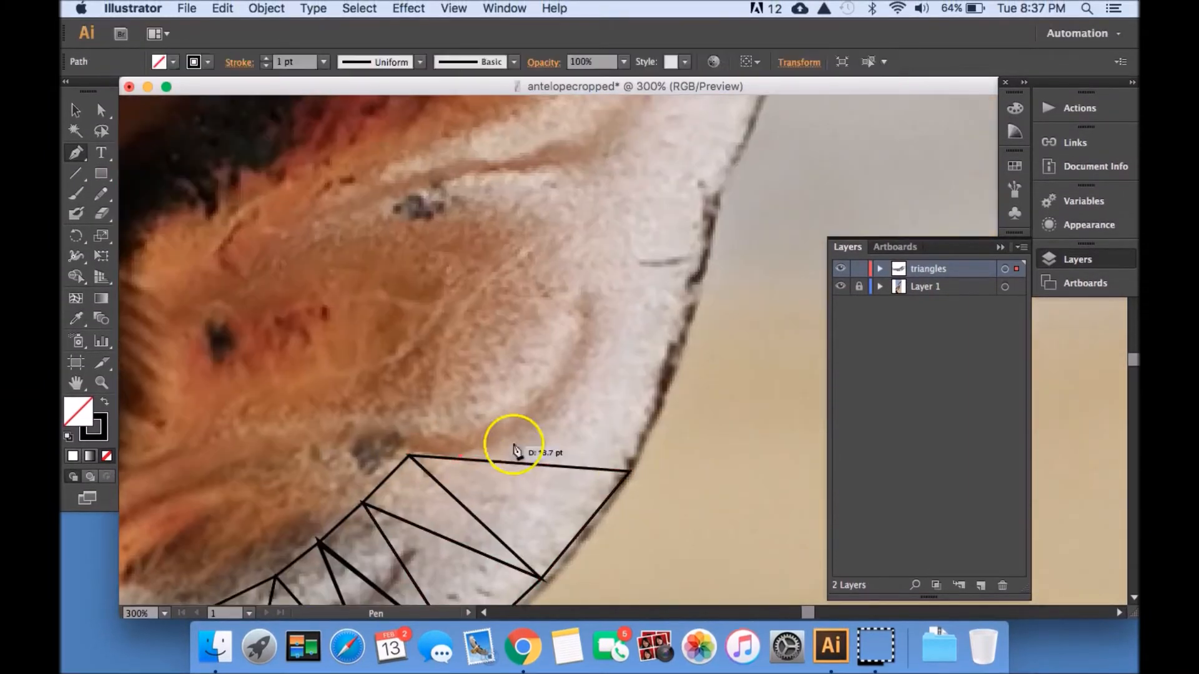
# Continue the chain of connected triangles up the ear's pale outer edge to the rounded tip
pyautogui.click(587, 354)
pyautogui.click(588, 217)
pyautogui.click(707, 236)
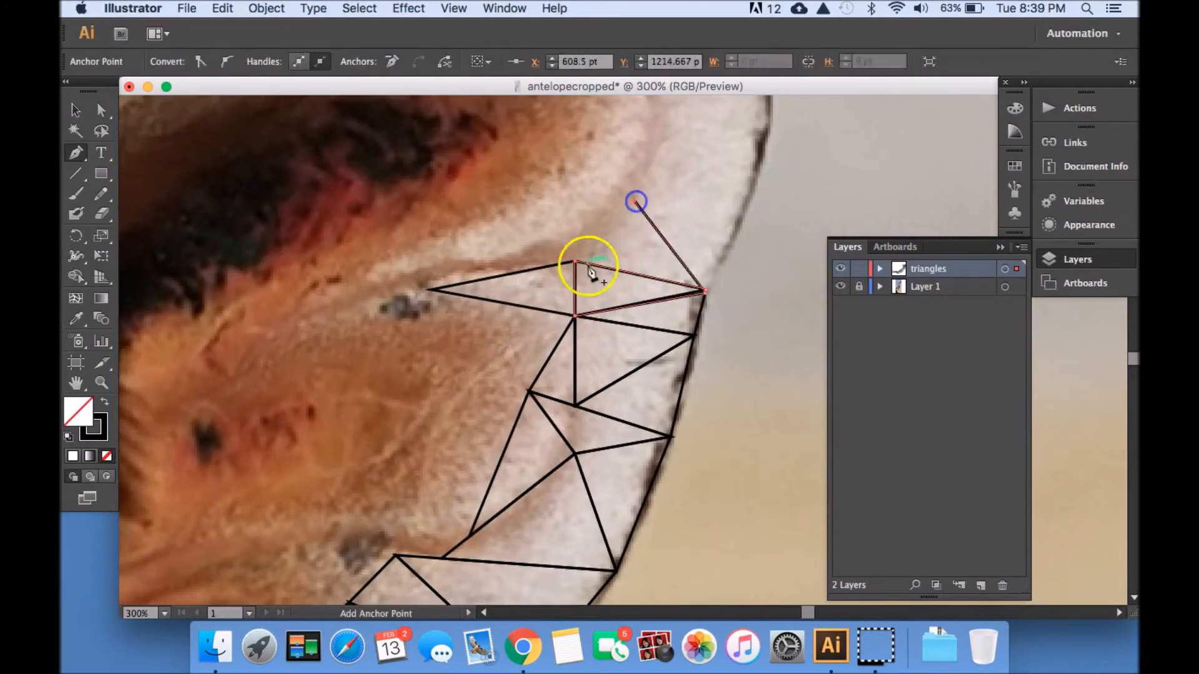
pyautogui.click(594, 256)
pyautogui.click(650, 178)
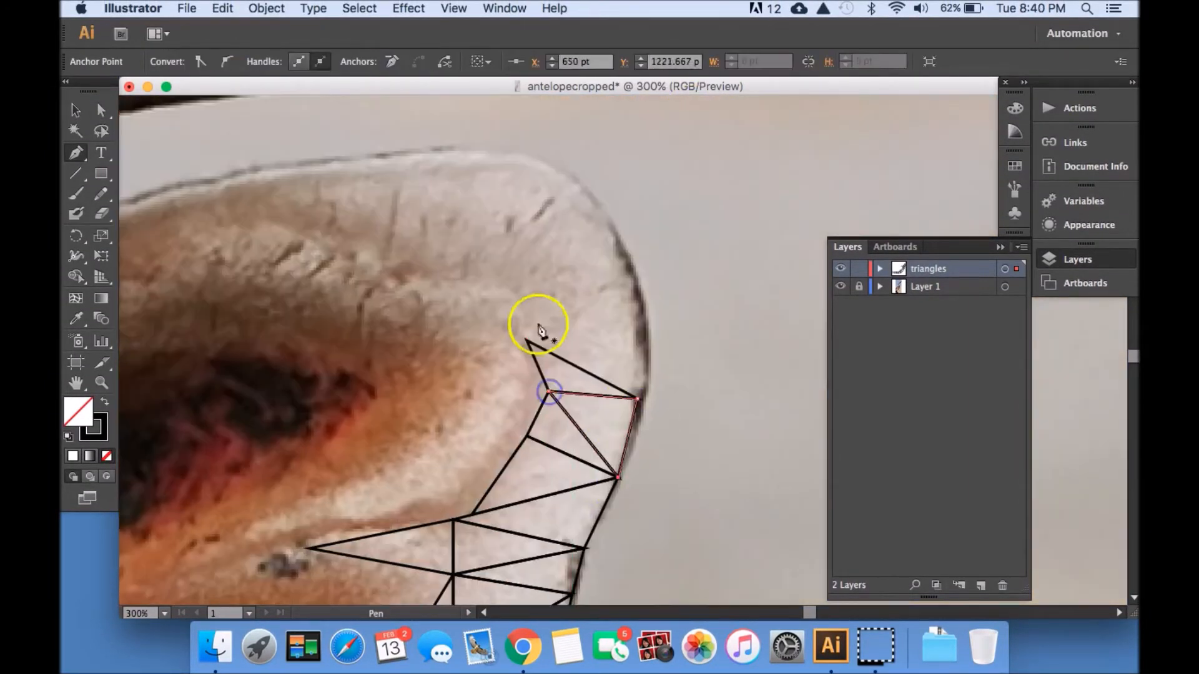
pyautogui.click(508, 428)
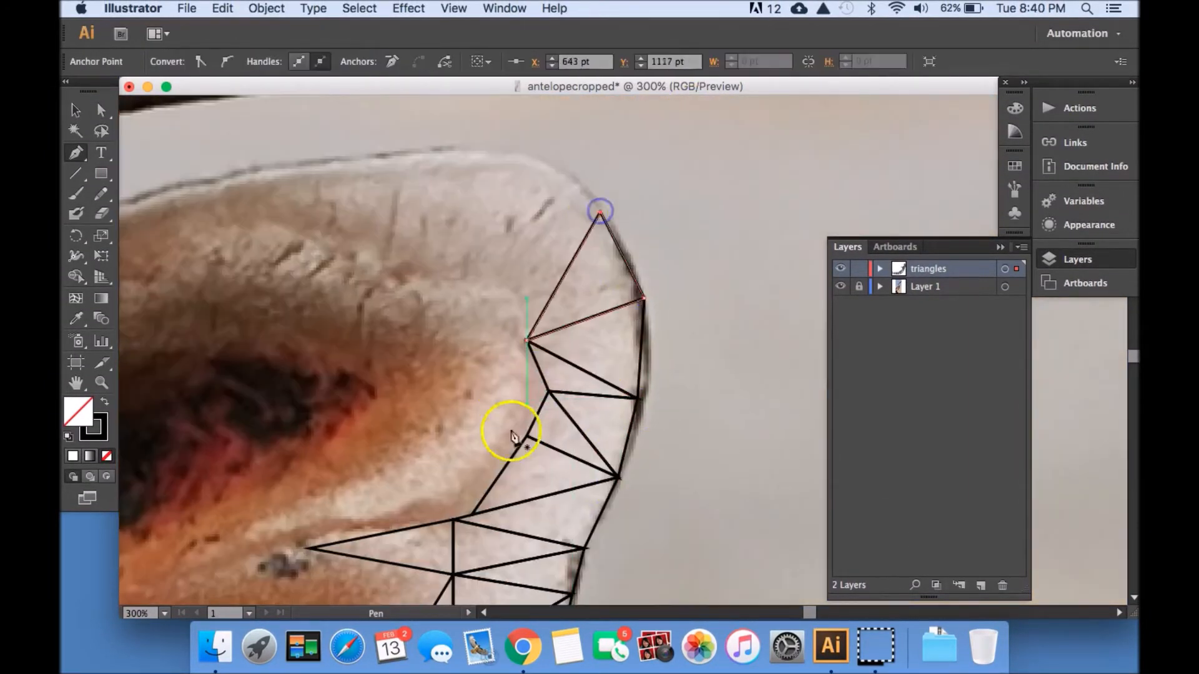
pyautogui.click(289, 527)
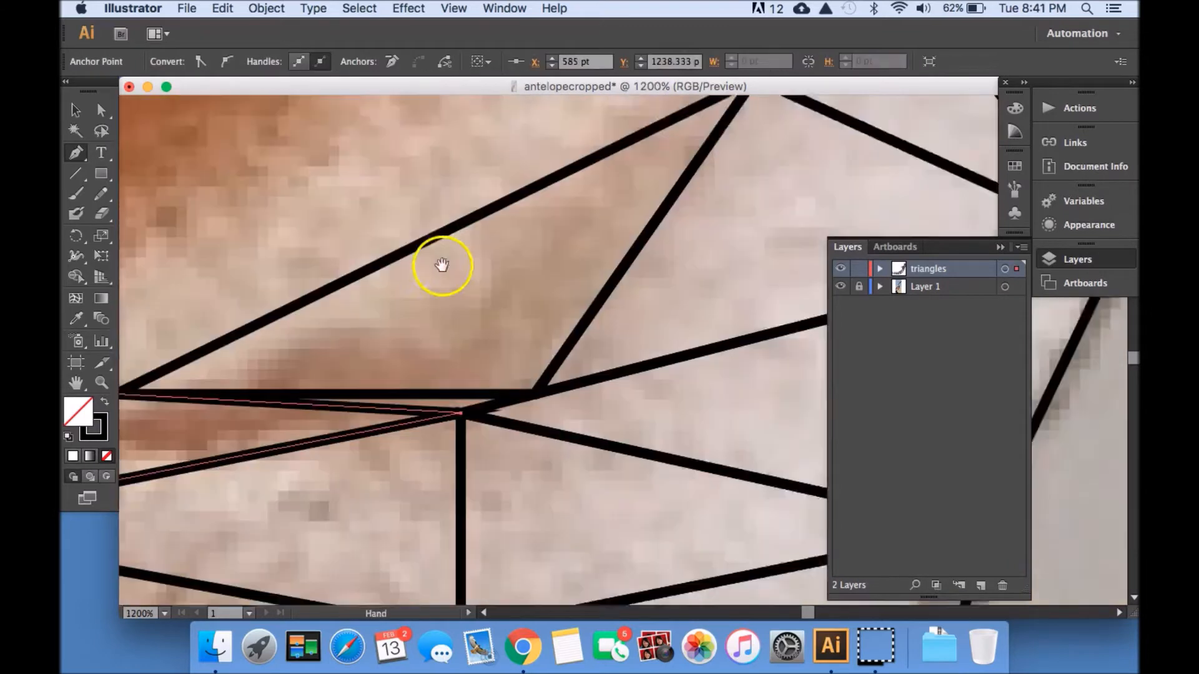
# Wrap connected triangles around the ear's rounded tip and along the start of its upper edge
pyautogui.press('super+minus')
pyautogui.press('super+minus')
pyautogui.press('super+minus')
pyautogui.press('super+minus')
pyautogui.press('super+minus')
pyautogui.click(527, 152)
pyautogui.click(623, 275)
pyautogui.click(590, 233)
pyautogui.click(410, 174)
pyautogui.click(492, 200)
# Fill the pale inner rim near the ear tip with connected triangles sharing the outer triangles' corners
pyautogui.click(624, 274)
pyautogui.click(624, 340)
pyautogui.click(560, 239)
pyautogui.click(583, 312)
pyautogui.click(575, 362)
pyautogui.click(431, 407)
pyautogui.click(397, 217)
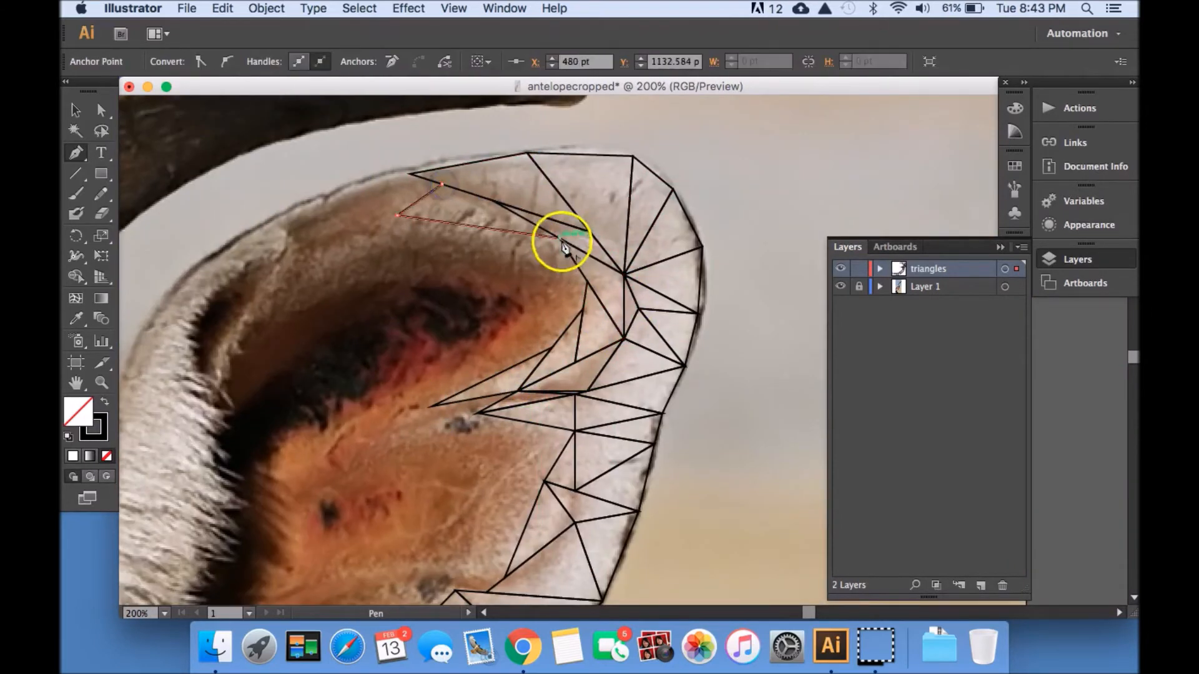
# Extend the connected triangles along the ear's upper edge down toward the fold above the white fur
pyautogui.press('super+minus')
pyautogui.click(517, 307)
pyautogui.click(542, 317)
pyautogui.click(425, 351)
pyautogui.click(517, 308)
pyautogui.click(423, 370)
pyautogui.click(354, 424)
# Draw connected triangles across the upper part of the ear's hollow, tying them to the inner rim near the tip
pyautogui.click(507, 339)
pyautogui.click(501, 387)
pyautogui.click(605, 407)
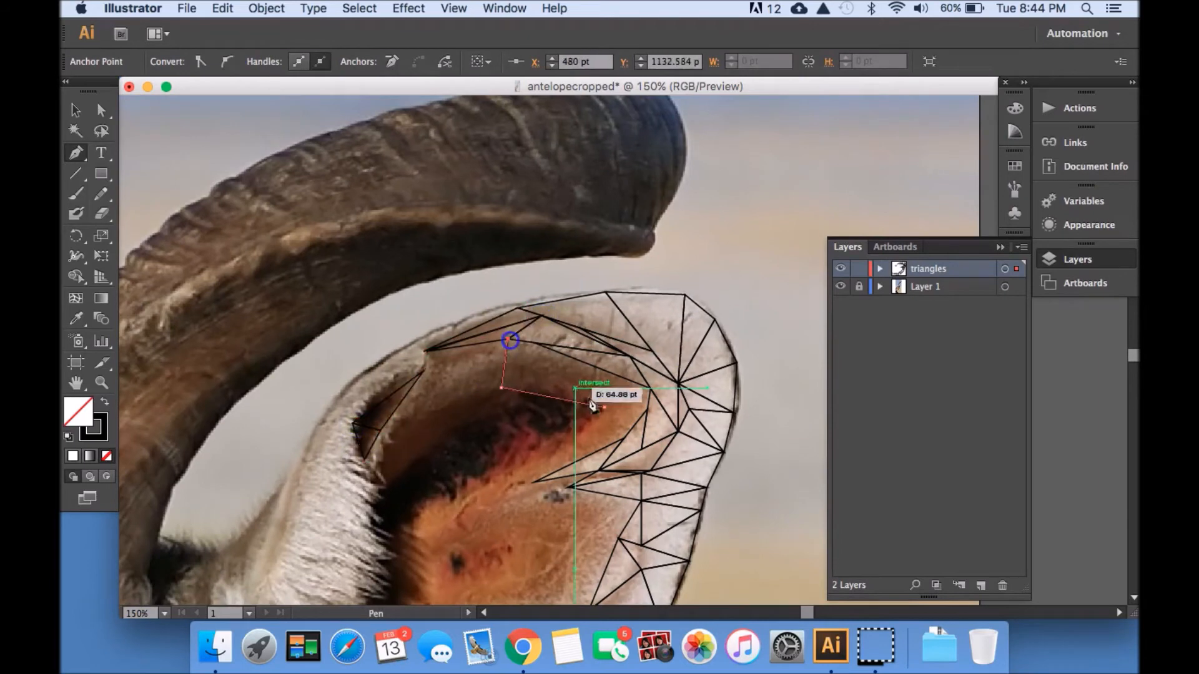
pyautogui.click(650, 389)
pyautogui.click(648, 409)
pyautogui.click(605, 407)
pyautogui.click(625, 439)
# Add large triangles spanning the dark hollow from the upper rim down to the fold beside the white fur
pyautogui.click(534, 482)
pyautogui.click(381, 493)
pyautogui.click(502, 387)
pyautogui.click(386, 425)
pyautogui.click(380, 493)
# Draw a narrow closed triangle on the inner fold where the ear's upper edge meets the white fur
pyautogui.press('super+equal')
pyautogui.press('super+equal')
pyautogui.press('super+equal')
pyautogui.press('super+equal')
pyautogui.moveTo(428, 356); pyautogui.dragTo(644, 234)
pyautogui.click(454, 256)
pyautogui.click(476, 224)
pyautogui.click(456, 501)
pyautogui.click(454, 256)
# Draw long narrow triangles down the outer edge of the white fur and begin connecting them across the fur
pyautogui.press('super+minus')
pyautogui.press('super+minus')
pyautogui.press('super+minus')
pyautogui.click(217, 518)
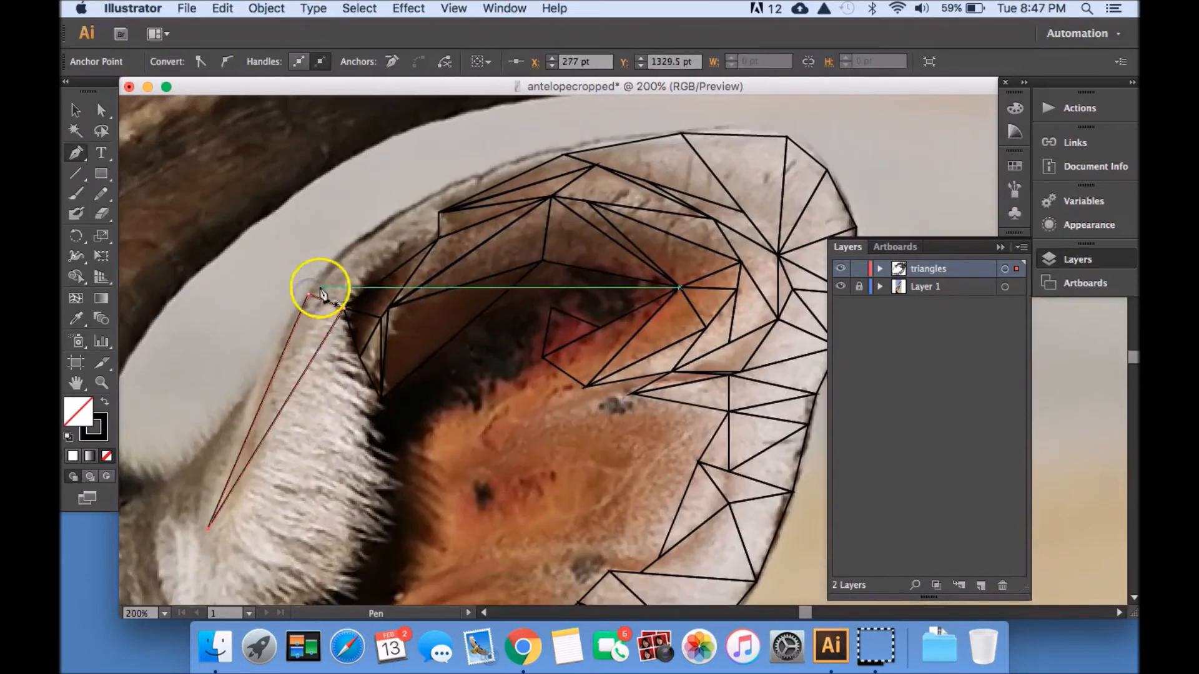
pyautogui.moveTo(437, 387); pyautogui.dragTo(594, 261)
pyautogui.click(457, 259)
pyautogui.click(482, 219)
pyautogui.click(549, 303)
pyautogui.click(510, 174)
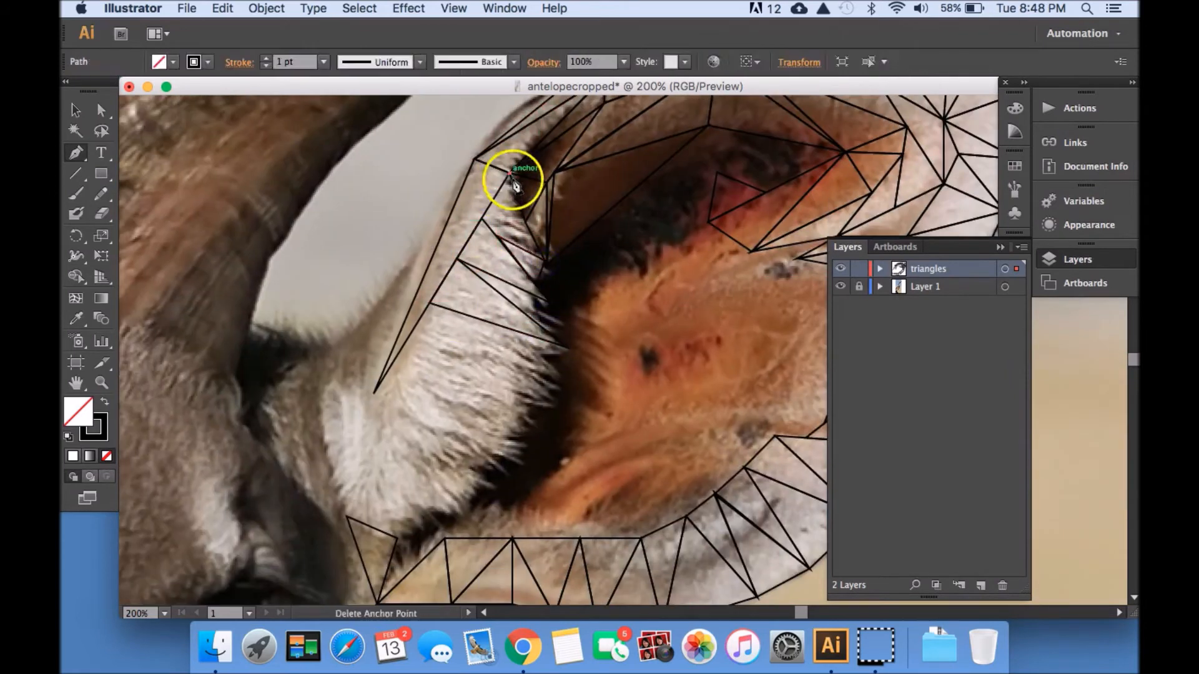
# Add a thin triangle across the white fur, reaching from its outer side toward the dark hollow
pyautogui.press('super+equal')
pyautogui.press('super+equal')
pyautogui.press('super+equal')
pyautogui.press('super+equal')
pyautogui.click(358, 449)
pyautogui.click(466, 393)
pyautogui.click(551, 549)
pyautogui.press('super+minus')
pyautogui.press('super+minus')
pyautogui.press('super+minus')
pyautogui.press('super+minus')
pyautogui.press('super+minus')
# Continue the series of thin connected triangles down the white fur along the jagged edge of the hollow
pyautogui.click(521, 420)
pyautogui.click(611, 492)
pyautogui.click(505, 446)
pyautogui.click(522, 419)
pyautogui.click(612, 493)
pyautogui.click(529, 478)
pyautogui.click(539, 345)
pyautogui.click(448, 453)
pyautogui.click(467, 481)
pyautogui.click(539, 345)
pyautogui.press('super+minus')
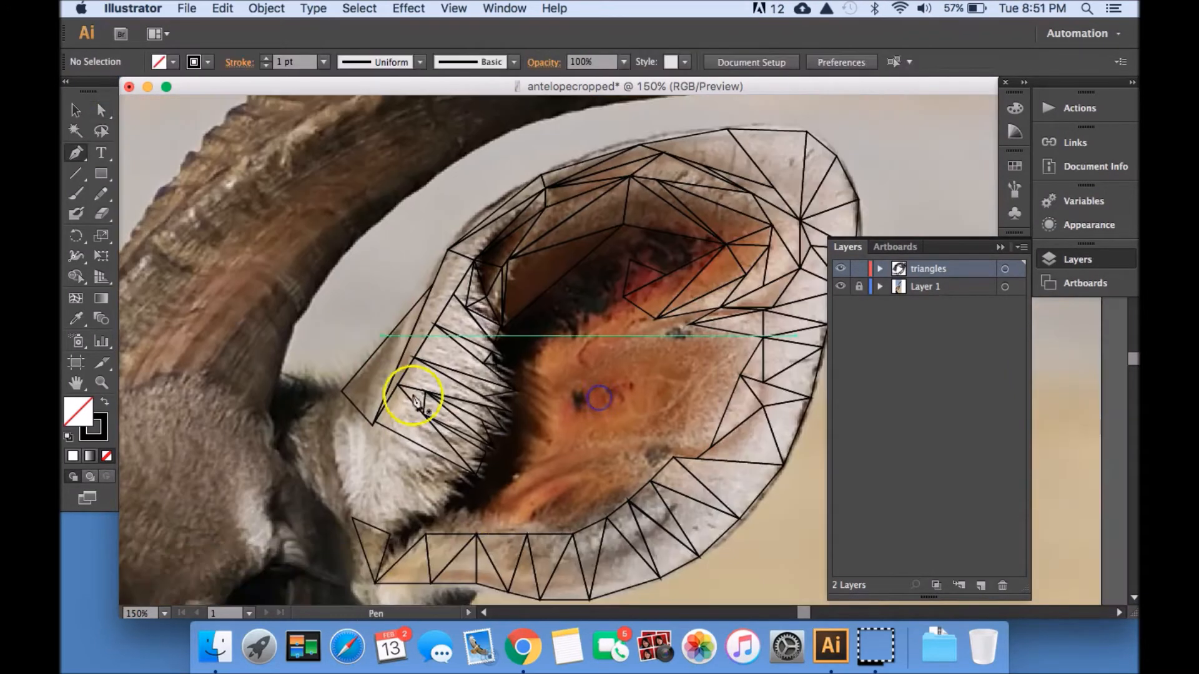
# Change the stroke colour for the new triangles to light pink (C 1.25, M 37.93, Y 20.8, K 0)
pyautogui.press('super+equal')
pyautogui.press('super+equal')
pyautogui.press('super+equal')
pyautogui.press('super+equal')
pyautogui.click(441, 313)
pyautogui.click(1015, 108)
# Draw narrow pink triangles over the lower white fur tips and the dark shadow beside them
pyautogui.click(435, 383)
pyautogui.click(548, 301)
pyautogui.click(432, 226)
pyautogui.click(522, 337)
pyautogui.click(275, 212)
pyautogui.click(444, 313)
pyautogui.click(924, 449)
# Nudge a fur triangle's anchor toward the hollow and add a small triangle at the upper fur tips
pyautogui.press('a')
pyautogui.moveTo(492, 253); pyautogui.dragTo(504, 254)
pyautogui.press('p')
pyautogui.click(527, 149)
pyautogui.click(507, 205)
# Draw a large closed triangle linking the dark base of the hollow to the upper edge of the lower strip
pyautogui.click(417, 470)
pyautogui.click(674, 530)
pyautogui.click(553, 346)
# Draw triangles along the dark lower edge of the white fur, connecting them to the narrow triangle nearest the eye
pyautogui.click(326, 479)
pyautogui.click(383, 355)
pyautogui.click(433, 382)
pyautogui.click(326, 479)
pyautogui.click(251, 476)
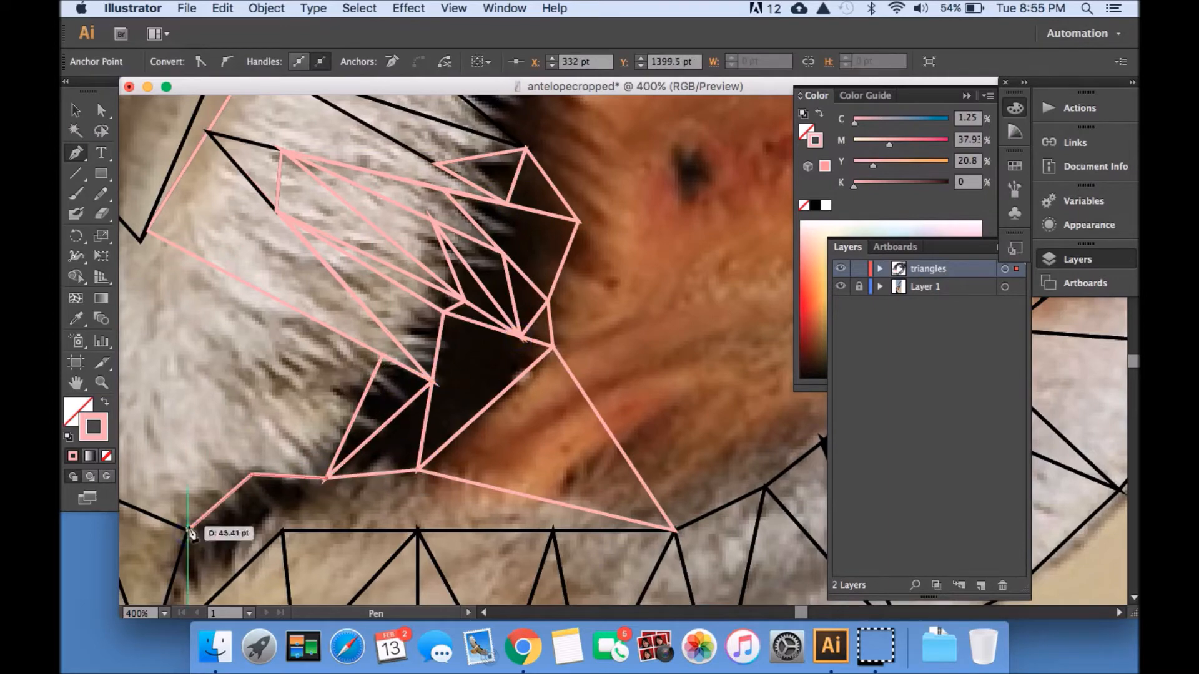
pyautogui.scroll(-3, 326, 476)
pyautogui.click(258, 309)
# Draw pink triangles over the dark upper hollow and beside the ear's outer rim, sharing corners with existing triangles
pyautogui.scroll(10, 327, 350)
pyautogui.press('super+minus')
pyautogui.press('super+minus')
pyautogui.press('super+minus')
pyautogui.click(87, 153)
pyautogui.click(585, 198)
pyautogui.click(689, 218)
pyautogui.click(591, 232)
pyautogui.click(654, 297)
pyautogui.click(703, 348)
# Draw a fan of pink triangles from the dark corner beside the white fur to the lower strip's inner edge
pyautogui.click(489, 439)
pyautogui.click(612, 455)
pyautogui.click(636, 431)
pyautogui.click(489, 422)
pyautogui.click(590, 472)
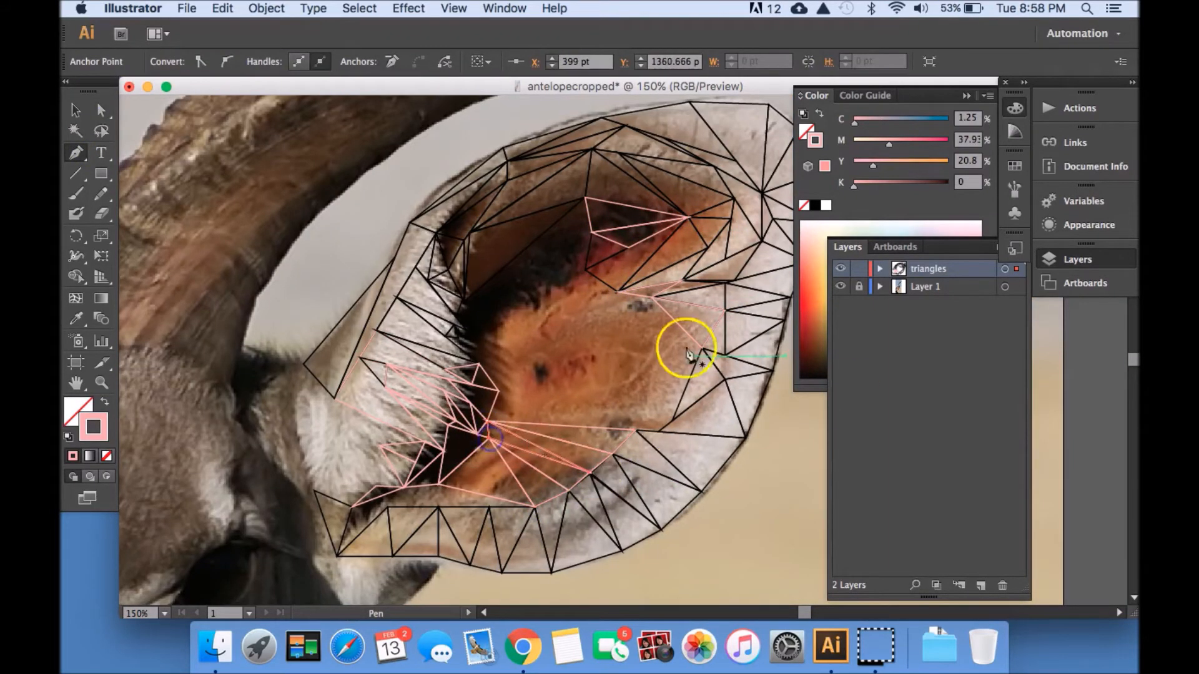
# Draw pink triangles over the orange inner surface, connecting to the inner corners of the ear's outer rim strip
pyautogui.click(702, 348)
pyautogui.click(673, 420)
pyautogui.press('super+plus')
pyautogui.press('super+plus')
pyautogui.click(710, 431)
pyautogui.click(649, 510)
# Draw a fan of narrow pink triangles across the middle of the orange inner ear, sharing existing corners
pyautogui.click(612, 234)
pyautogui.click(381, 291)
pyautogui.click(612, 234)
pyautogui.click(374, 431)
pyautogui.click(629, 361)
# Draw pink triangles over the dark upper hollow, joining them to the black triangles beside the white fur
pyautogui.scroll(5, 484, 406)
pyautogui.click(623, 327)
pyautogui.click(428, 414)
pyautogui.click(518, 336)
pyautogui.click(444, 502)
pyautogui.click(610, 257)
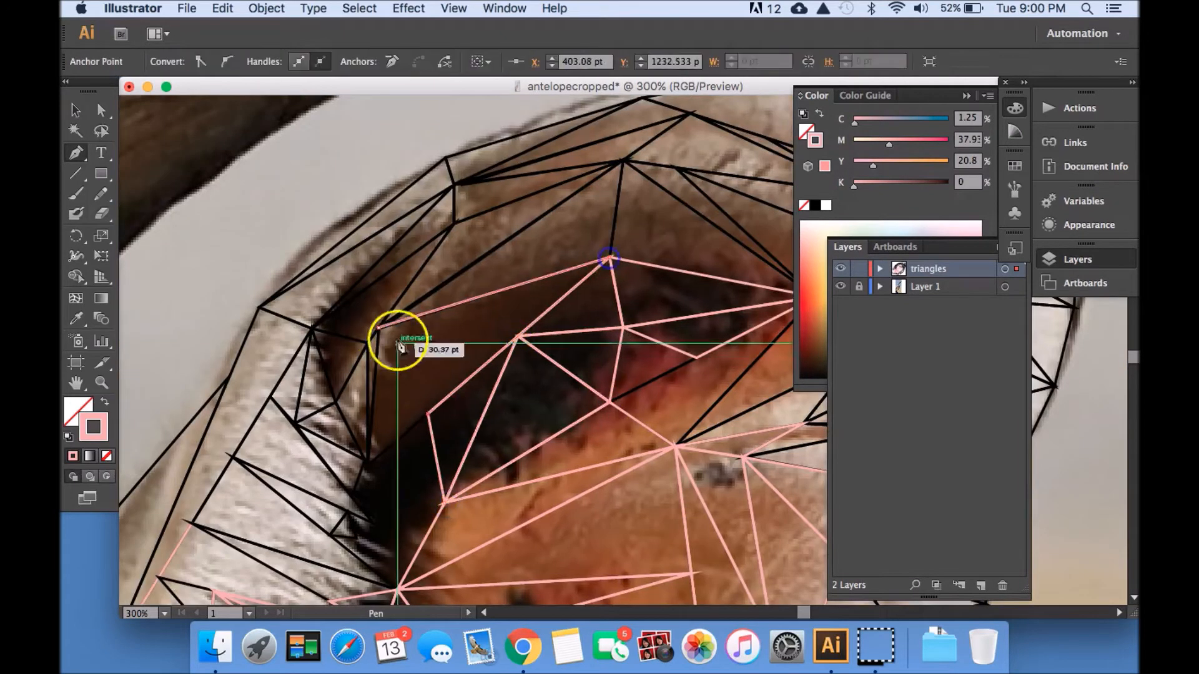
pyautogui.click(378, 328)
# Draw further connected triangles around the dark fold between the white fur and the inner ear
pyautogui.scroll(-5, 475, 374)
pyautogui.click(601, 352)
pyautogui.click(822, 281)
pyautogui.click(602, 351)
pyautogui.click(554, 440)
# Move two misplaced corner points onto the adjoining corners so the neighbouring triangles meet
pyautogui.press('a')
pyautogui.moveTo(529, 374); pyautogui.dragTo(545, 395)
pyautogui.moveTo(505, 361); pyautogui.dragTo(500, 339)
pyautogui.press('p')
pyautogui.click(544, 394)
pyautogui.press('a')
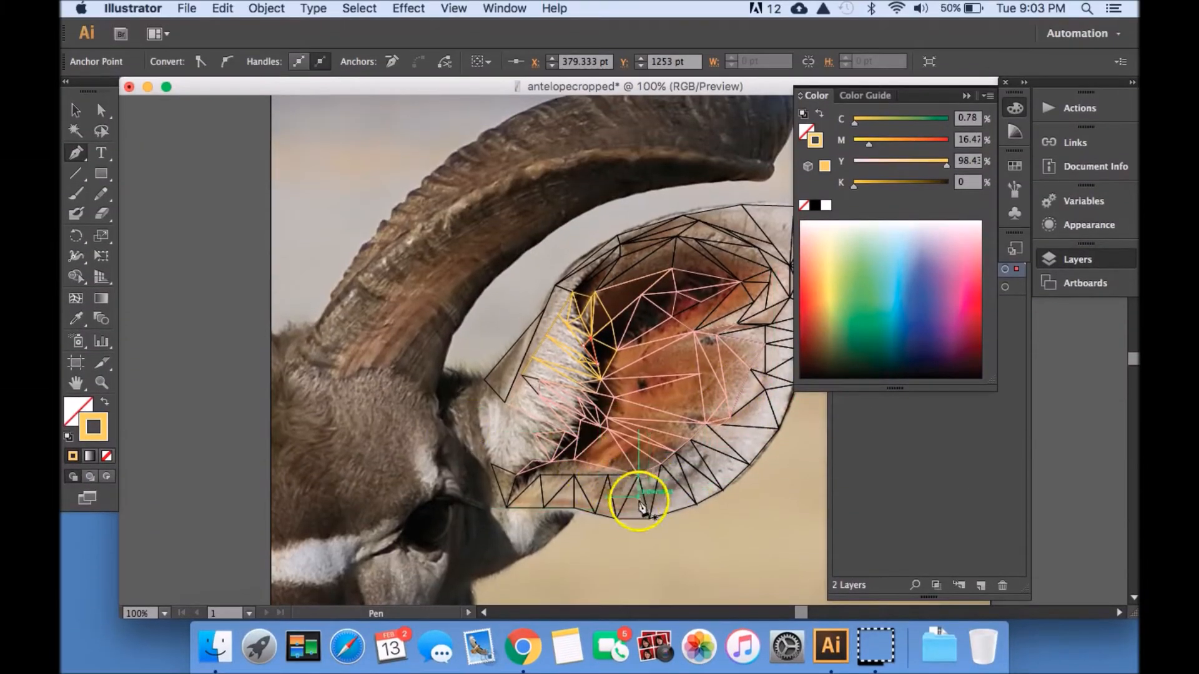
# Fill the triangle nearest the eye at the ear's base with the brown sampled from the photo beneath it
pyautogui.moveTo(658, 508); pyautogui.dragTo(495, 517)
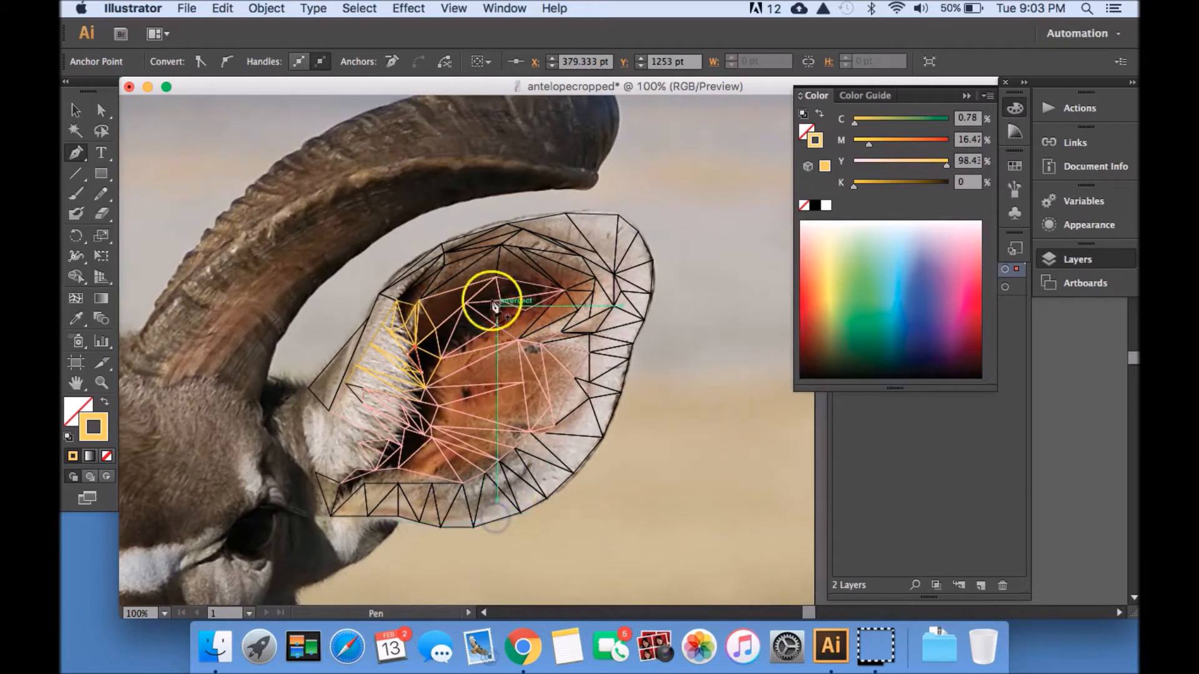
pyautogui.click(103, 111)
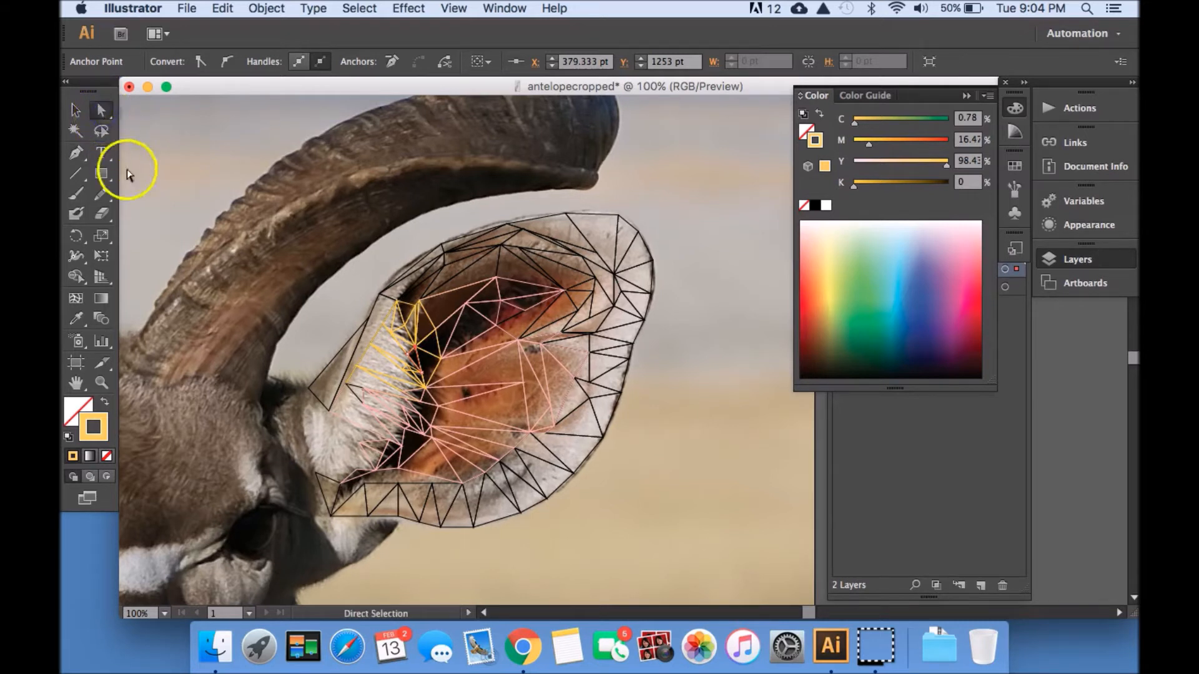
pyautogui.click(75, 113)
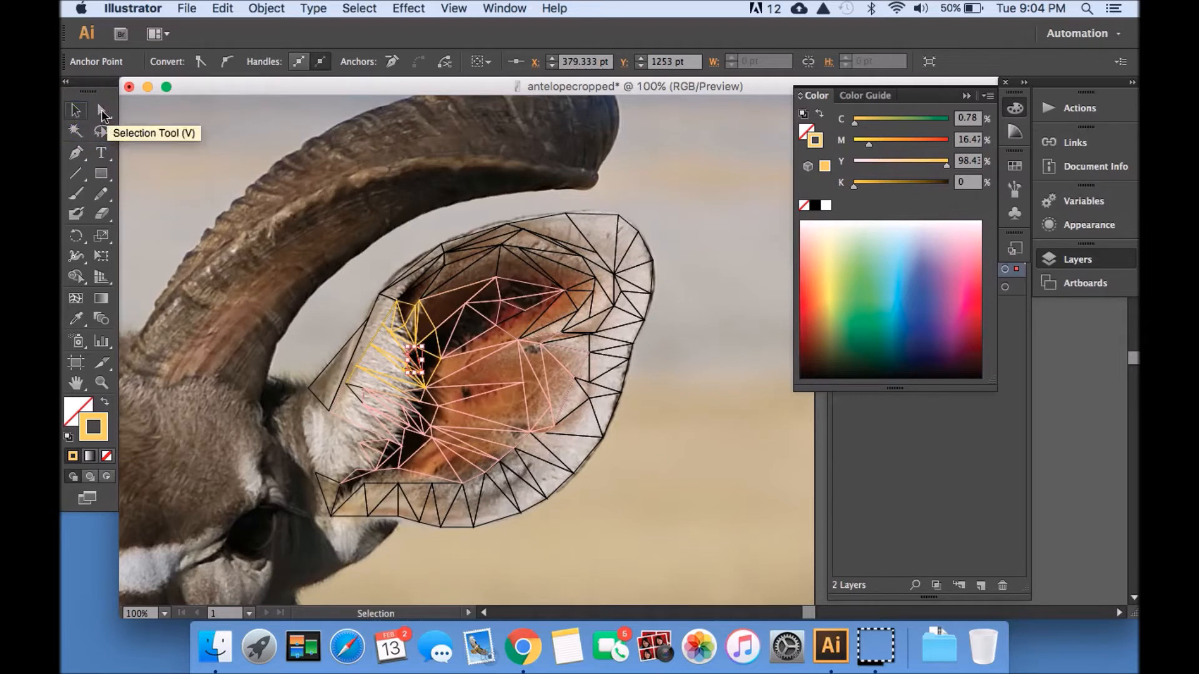
pyautogui.click(102, 113)
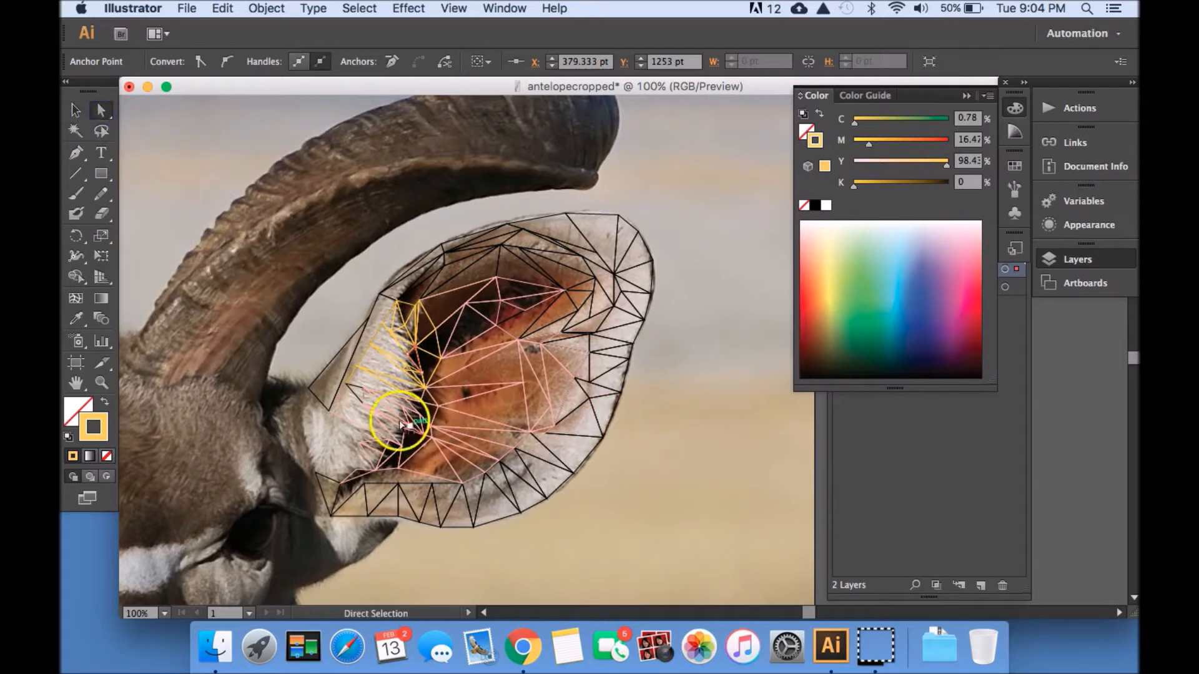
pyautogui.moveTo(387, 420); pyautogui.dragTo(517, 460)
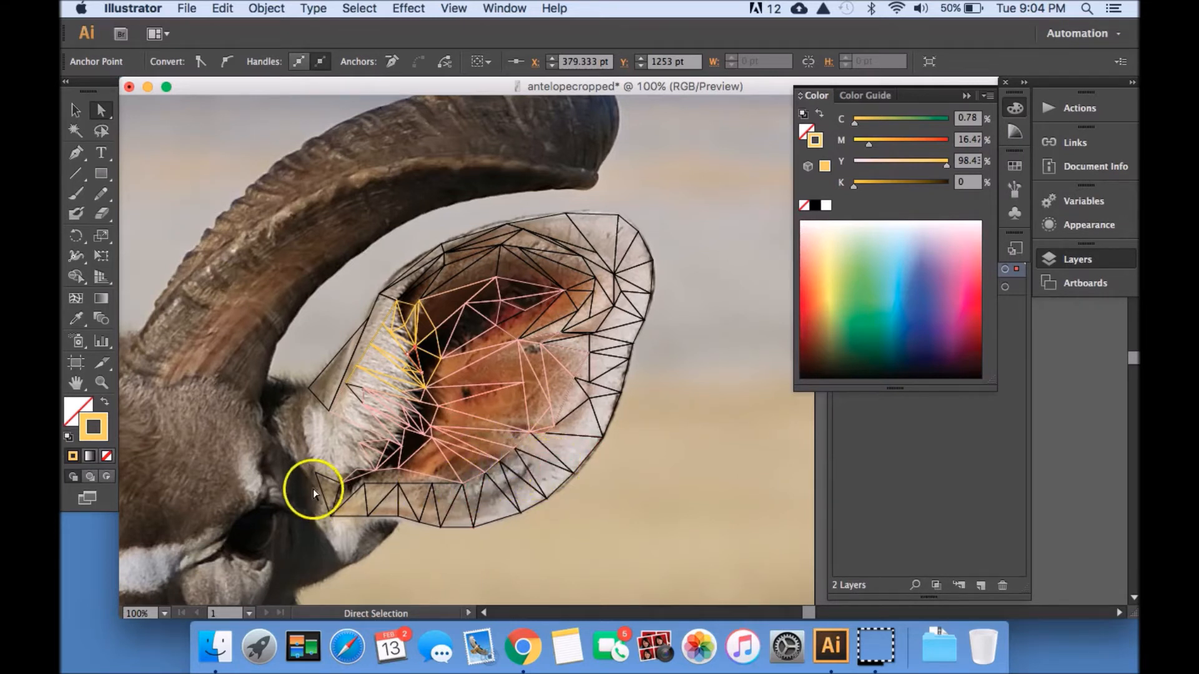
pyautogui.click(393, 487)
pyautogui.press('i')
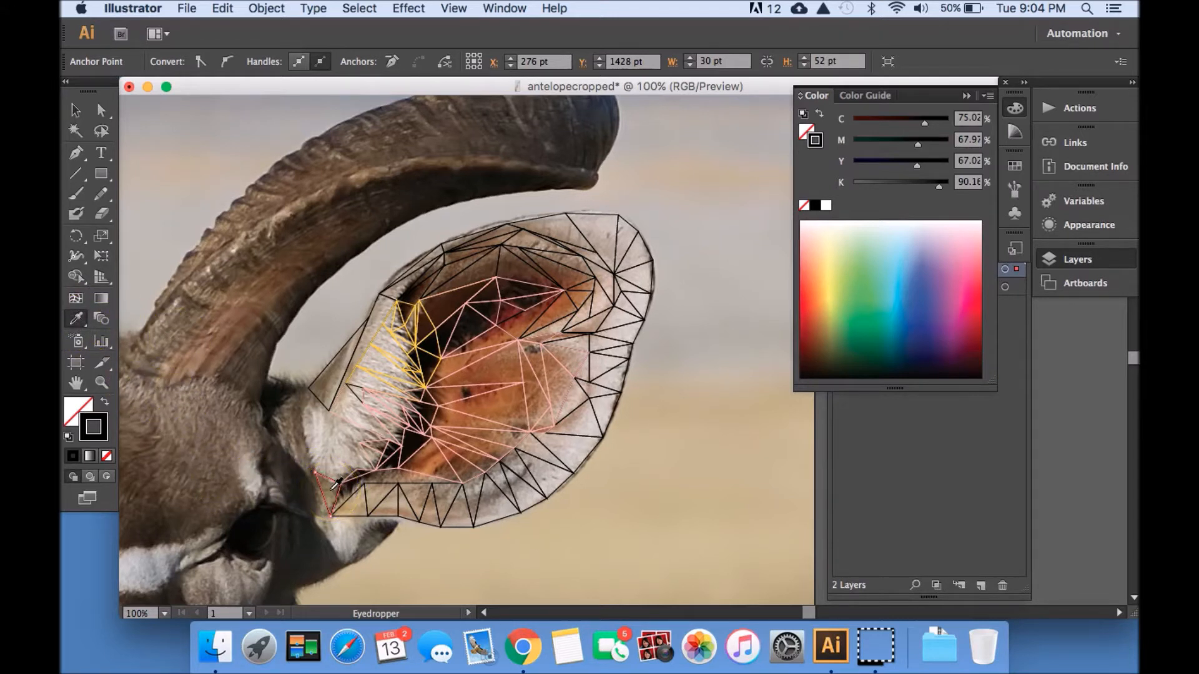
pyautogui.click(332, 487)
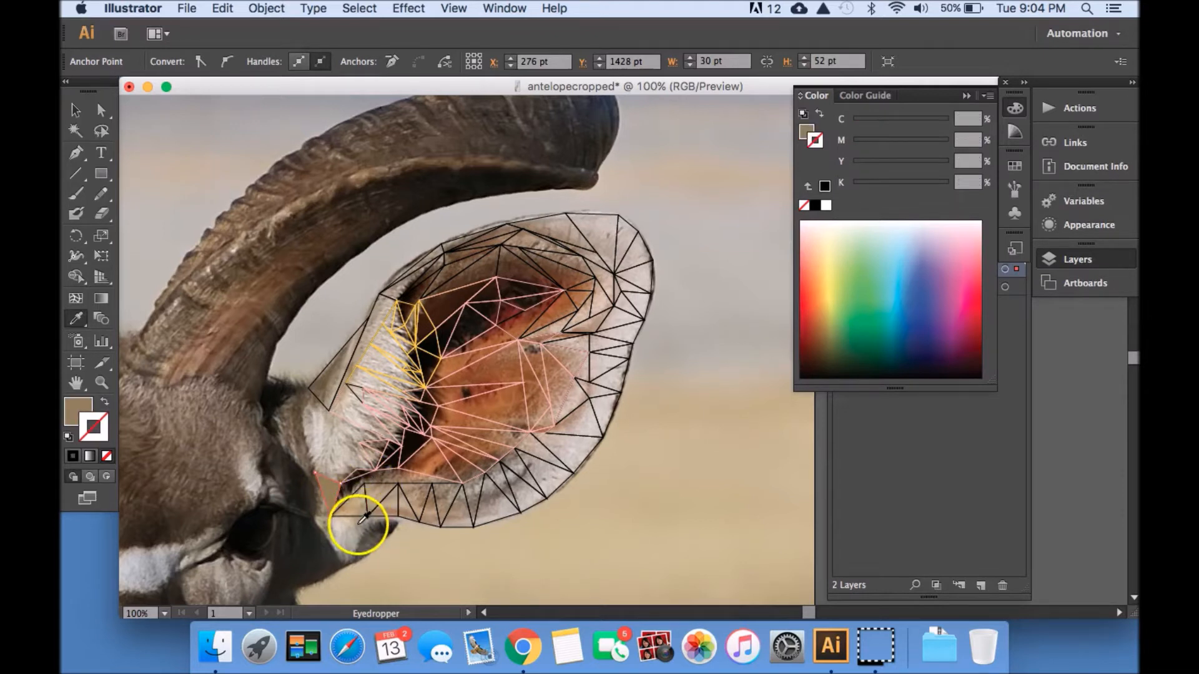
# Fill the first two triangles of the lower strip, beside the brown one, with tan tones sampled from the photo
pyautogui.press('a')
pyautogui.click(395, 513)
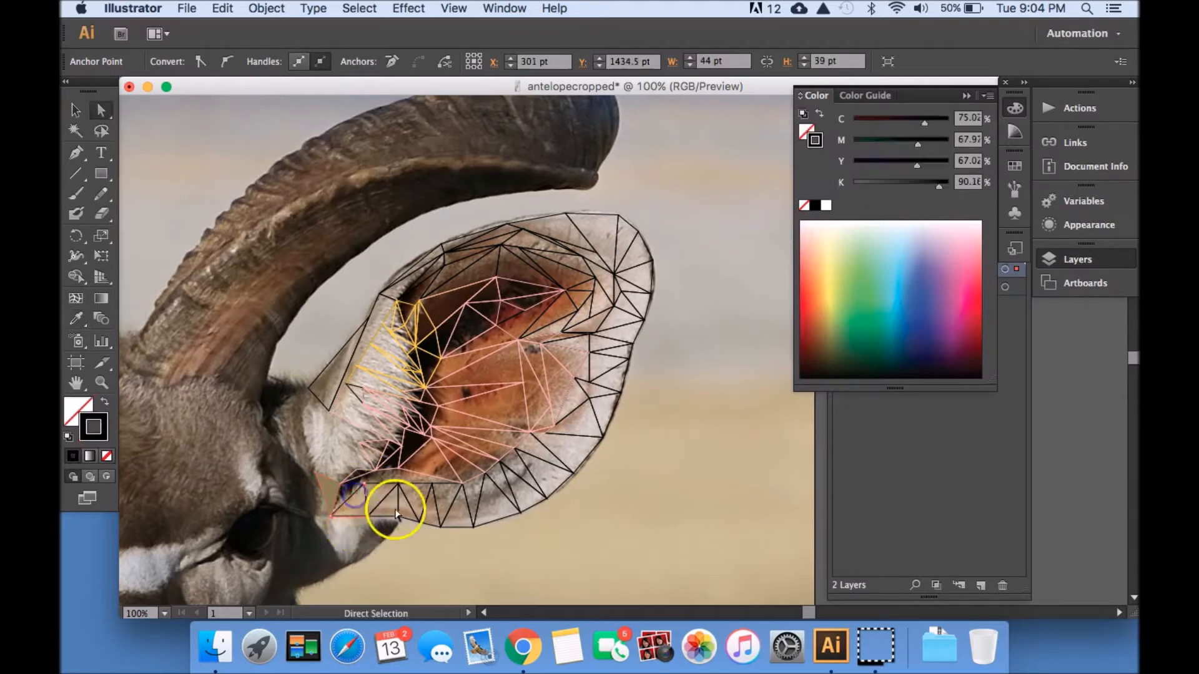
pyautogui.press('i')
pyautogui.click(356, 507)
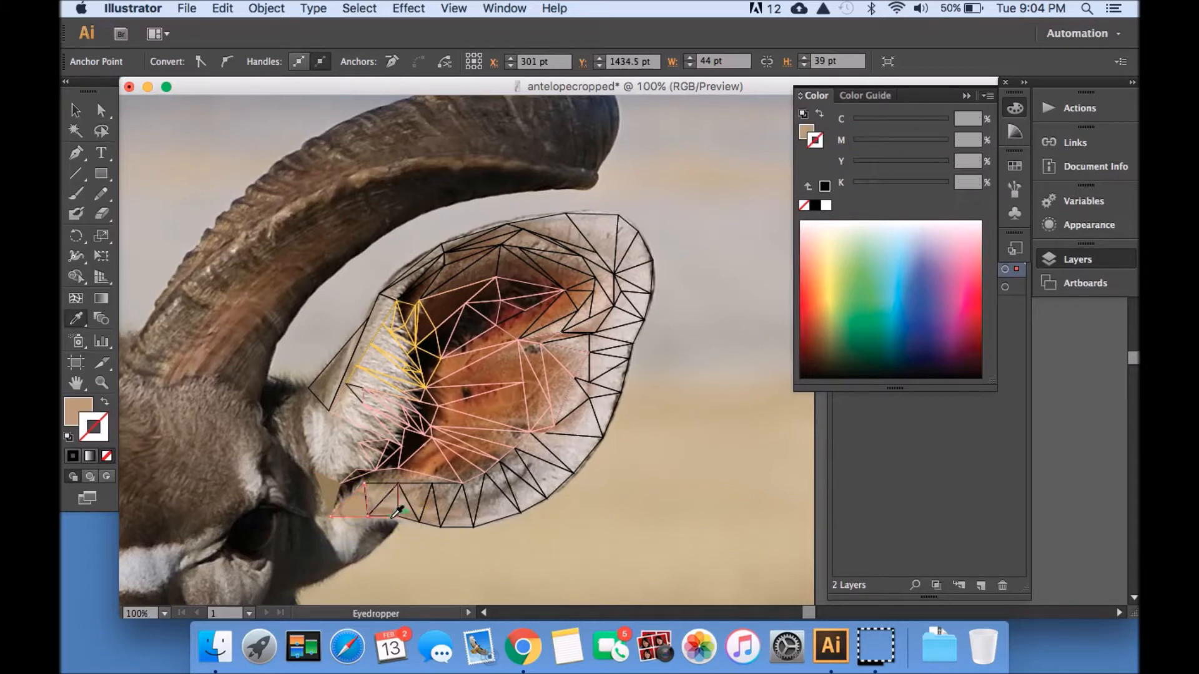
pyautogui.press('a')
pyautogui.click(388, 495)
pyautogui.press('i')
pyautogui.click(395, 504)
pyautogui.click(379, 495)
# Fill the next two outlined triangles along the lower strip with the beige fur colours sampled beneath them
pyautogui.press('a')
pyautogui.click(398, 508)
pyautogui.click(406, 509)
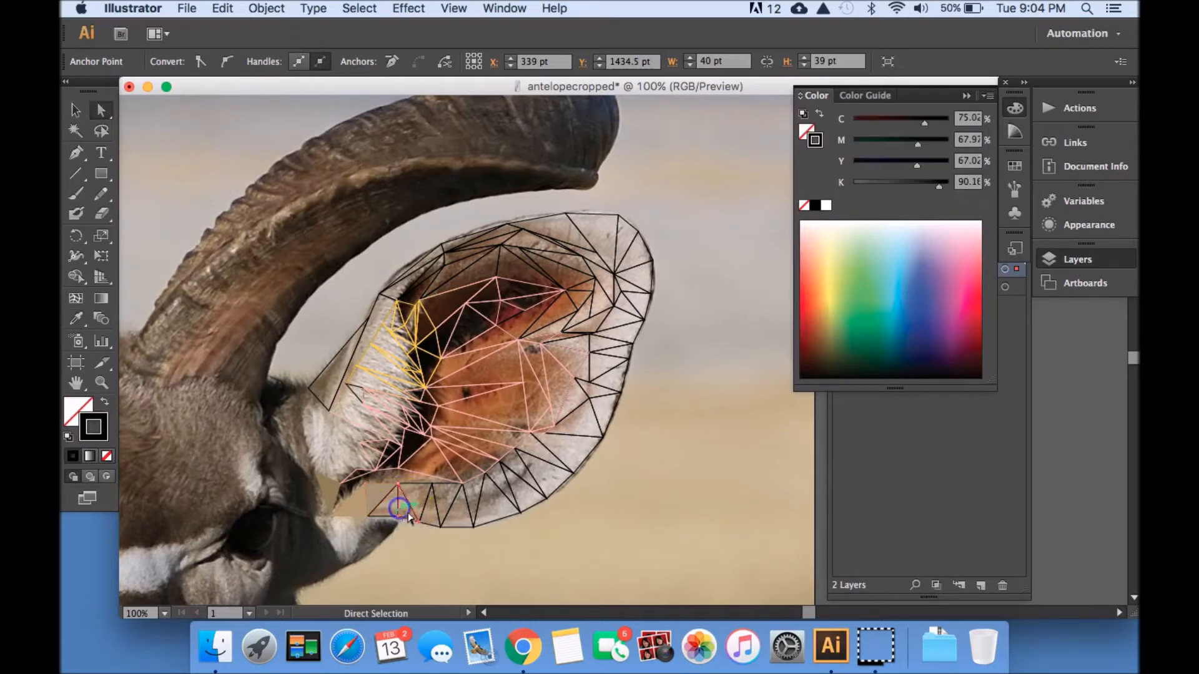
pyautogui.press('i')
pyautogui.click(418, 513)
pyautogui.press('a')
pyautogui.click(381, 518)
pyautogui.press('i')
pyautogui.click(387, 507)
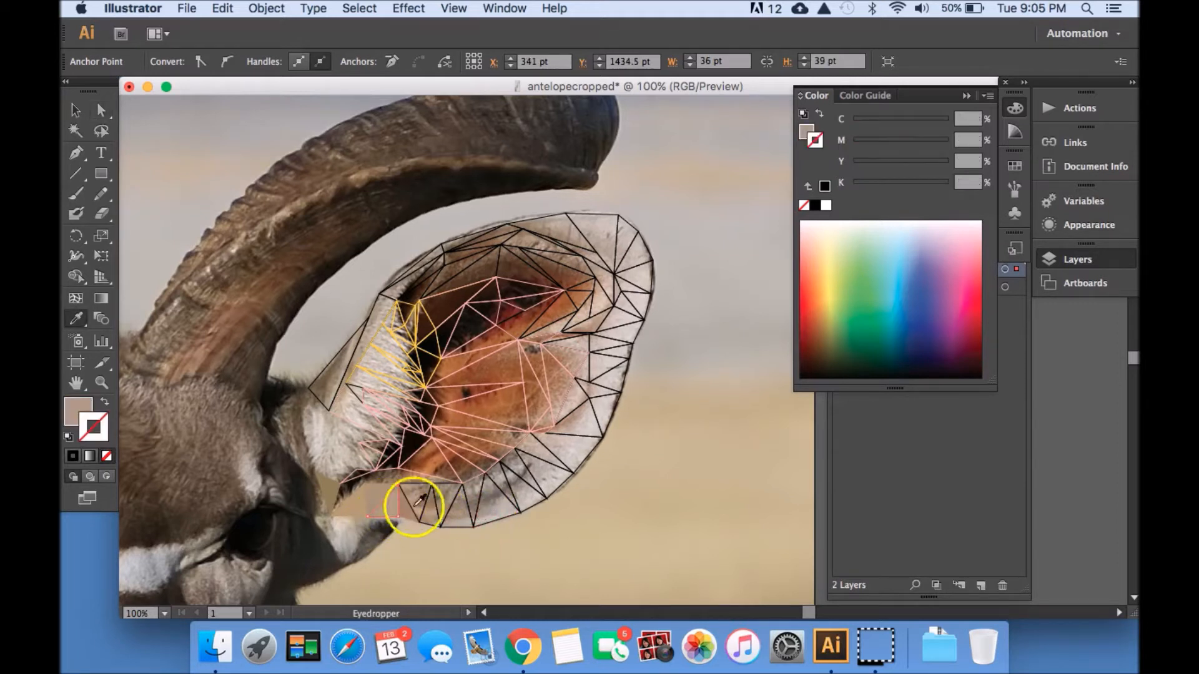
# Fill the following two triangles on the strip's upper edge with brownish tones sampled from the fur inside each
pyautogui.press('a')
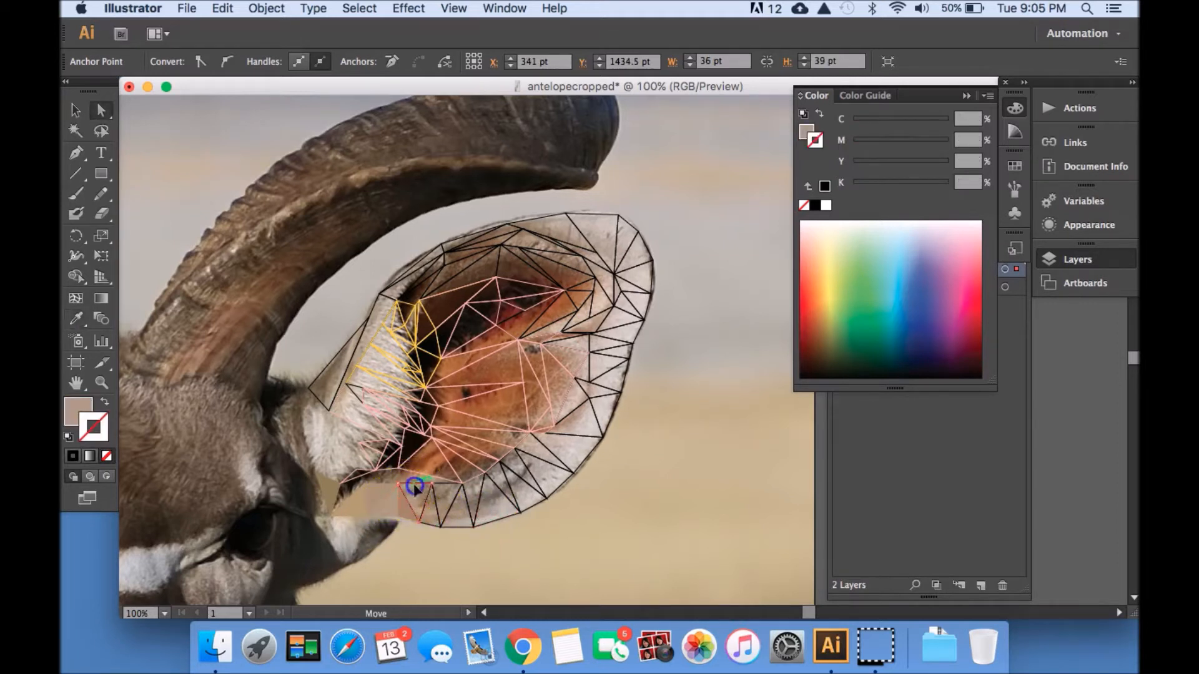
pyautogui.click(415, 486)
pyautogui.press('i')
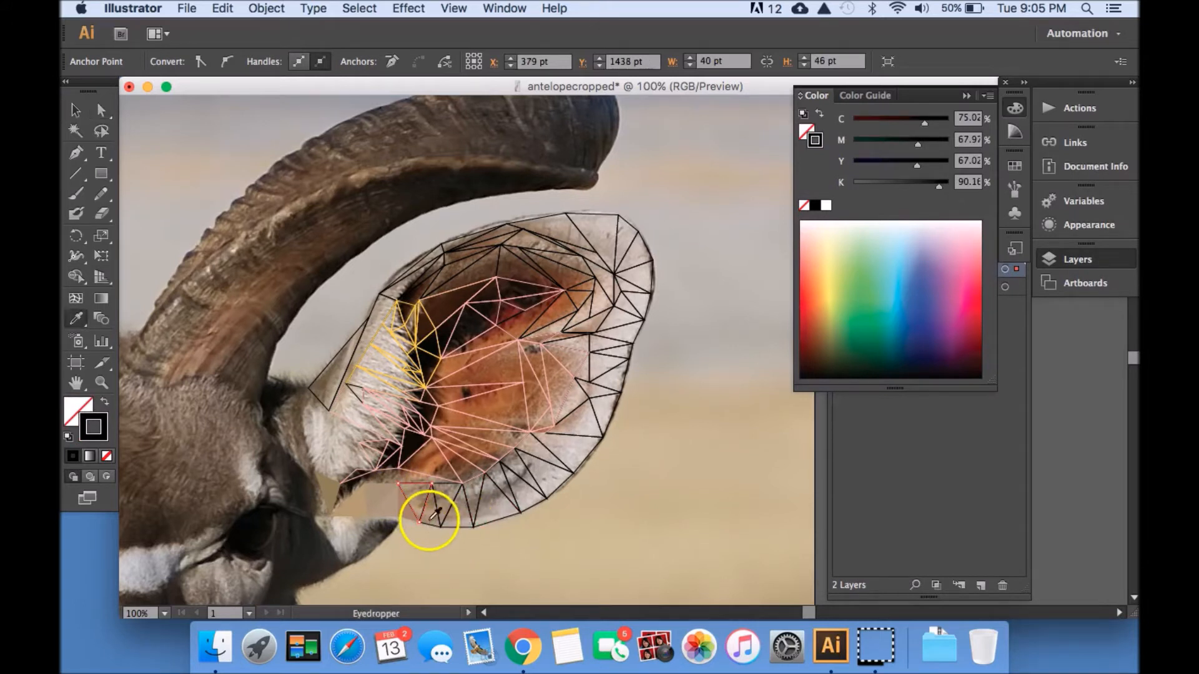
pyautogui.click(417, 499)
pyautogui.press('a')
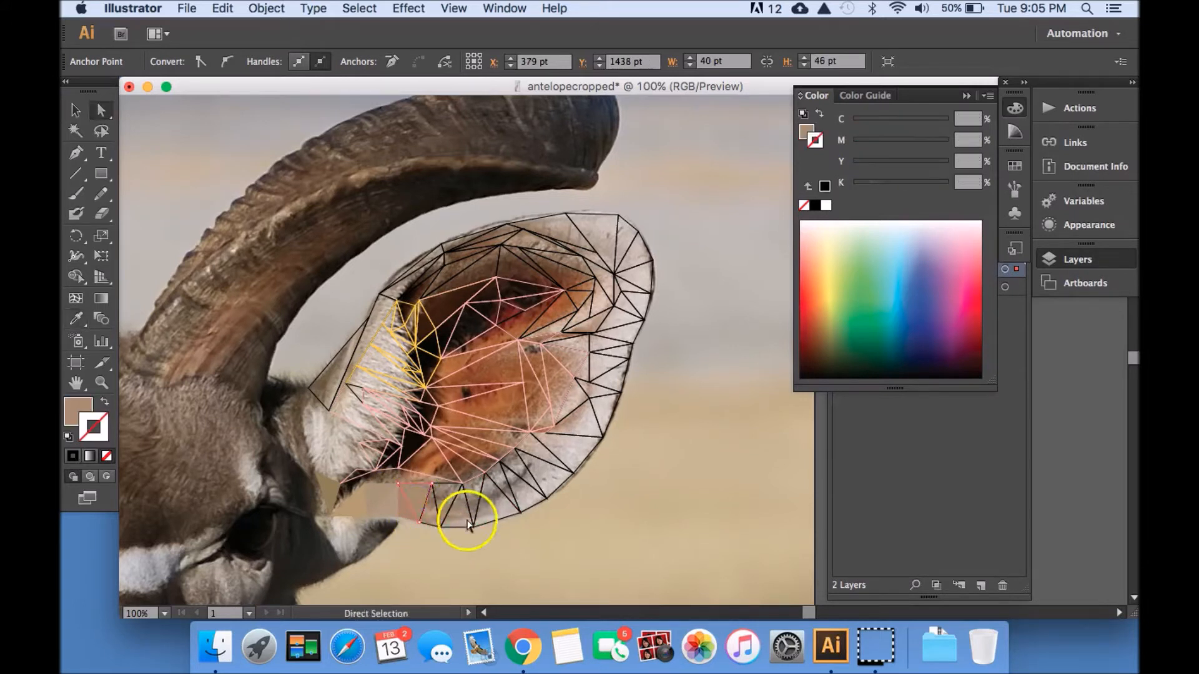
pyautogui.click(435, 507)
pyautogui.press('i')
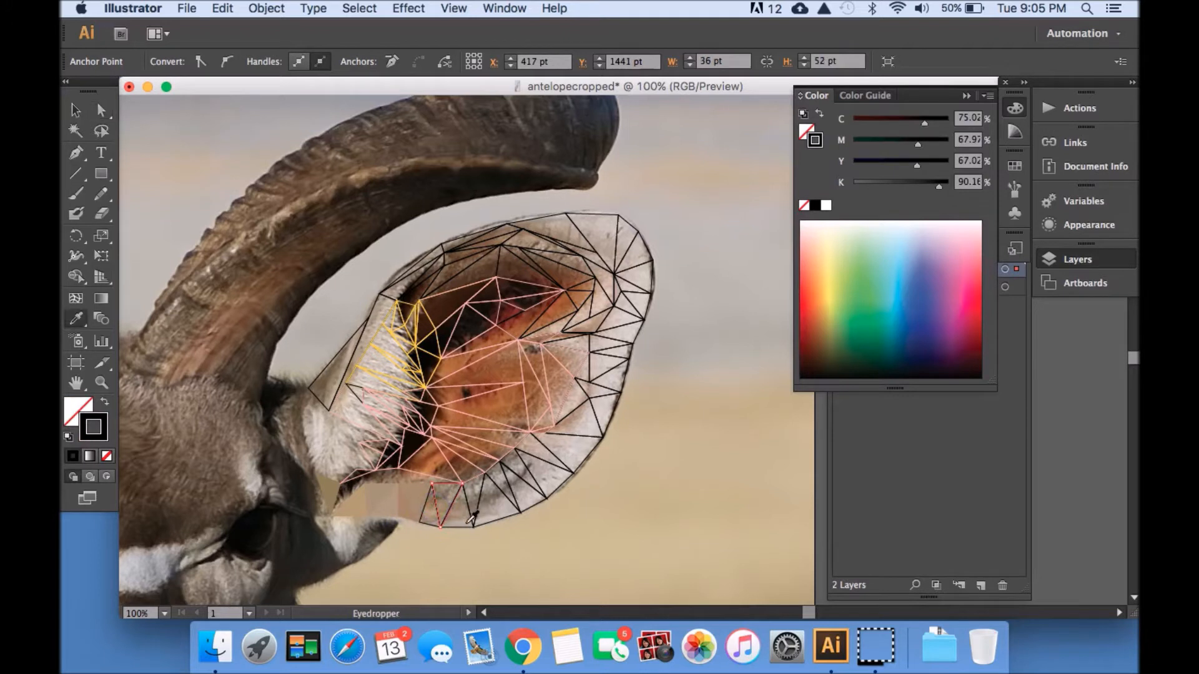
pyautogui.click(443, 499)
# Fill the two remaining triangles along the strip's flat lower edge with sampled light tan and grey-brown tones
pyautogui.press('a')
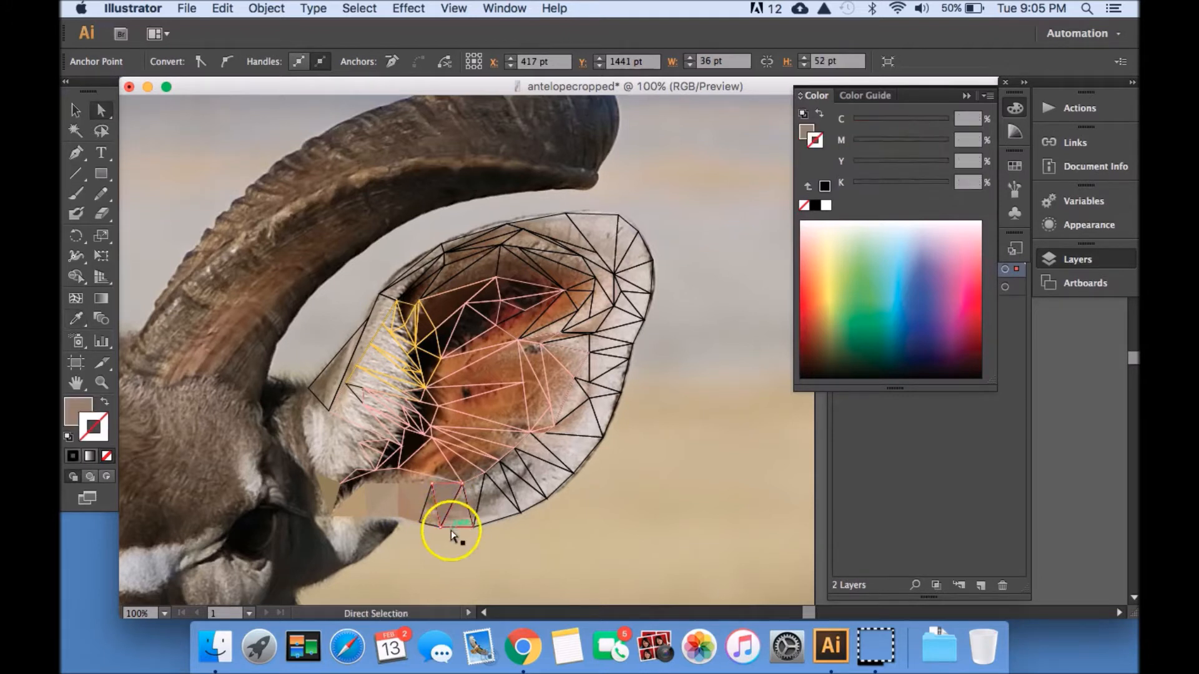
pyautogui.click(428, 521)
pyautogui.press('i')
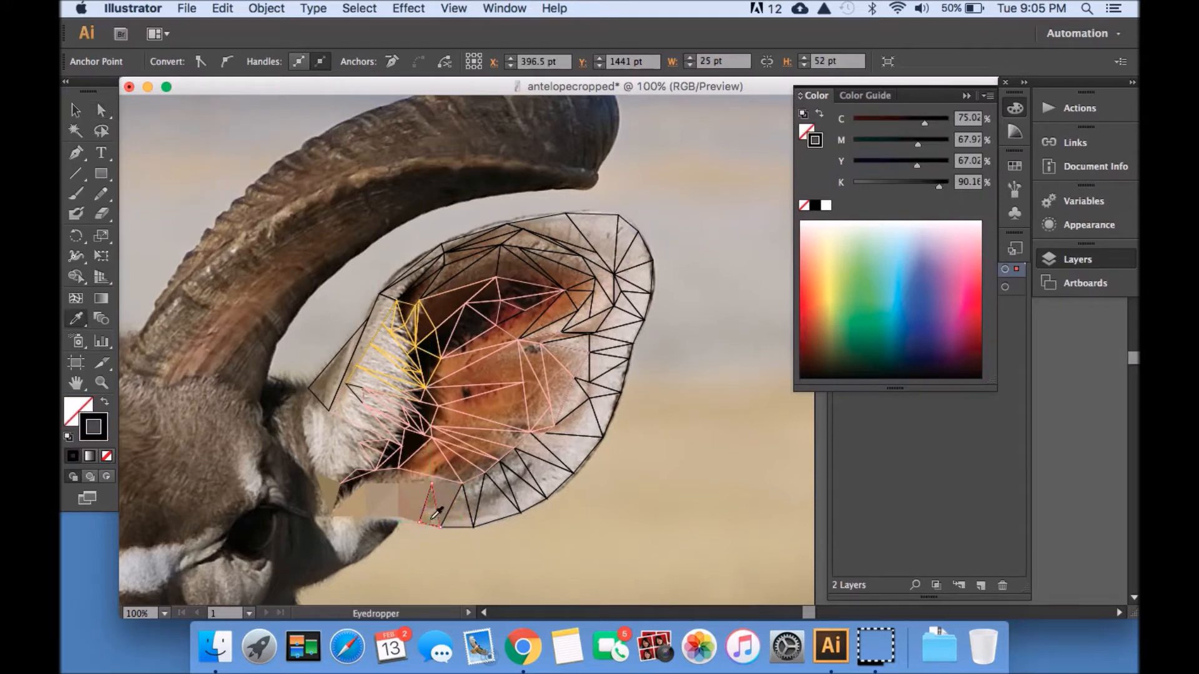
pyautogui.click(431, 510)
pyautogui.press('a')
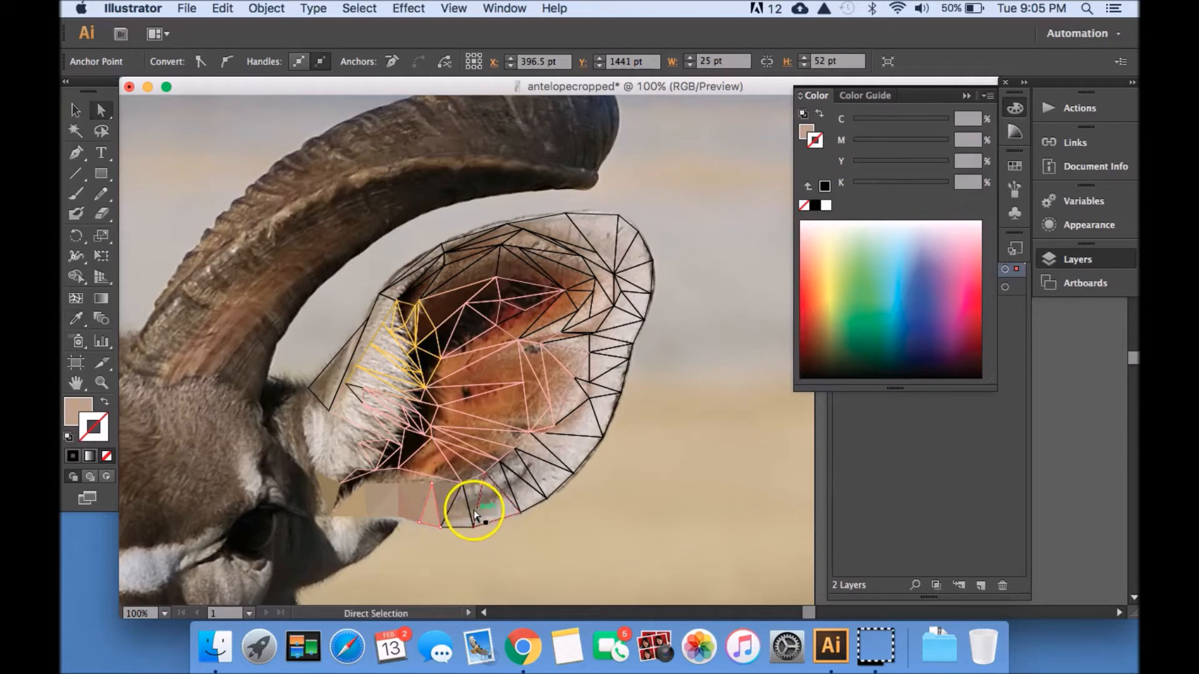
pyautogui.click(469, 507)
pyautogui.press('i')
pyautogui.click(458, 512)
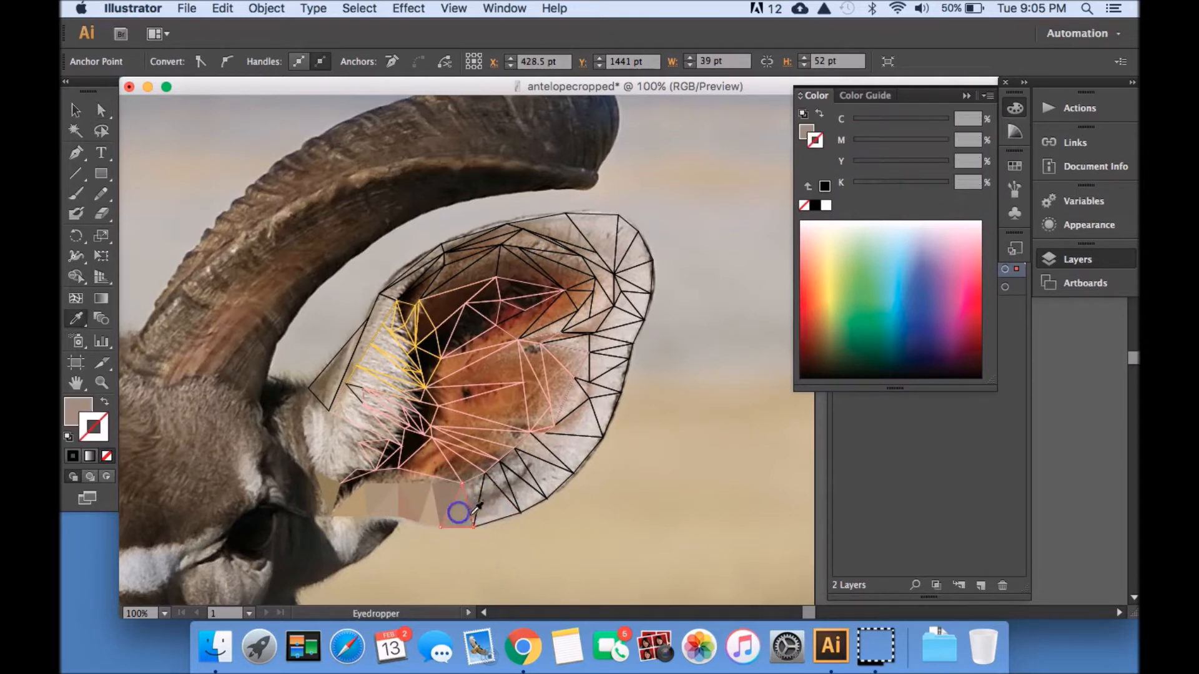
# Fill the wide triangle where the lower strip starts curving upward with the grey sampled from the fur
pyautogui.press('a')
pyautogui.click(488, 505)
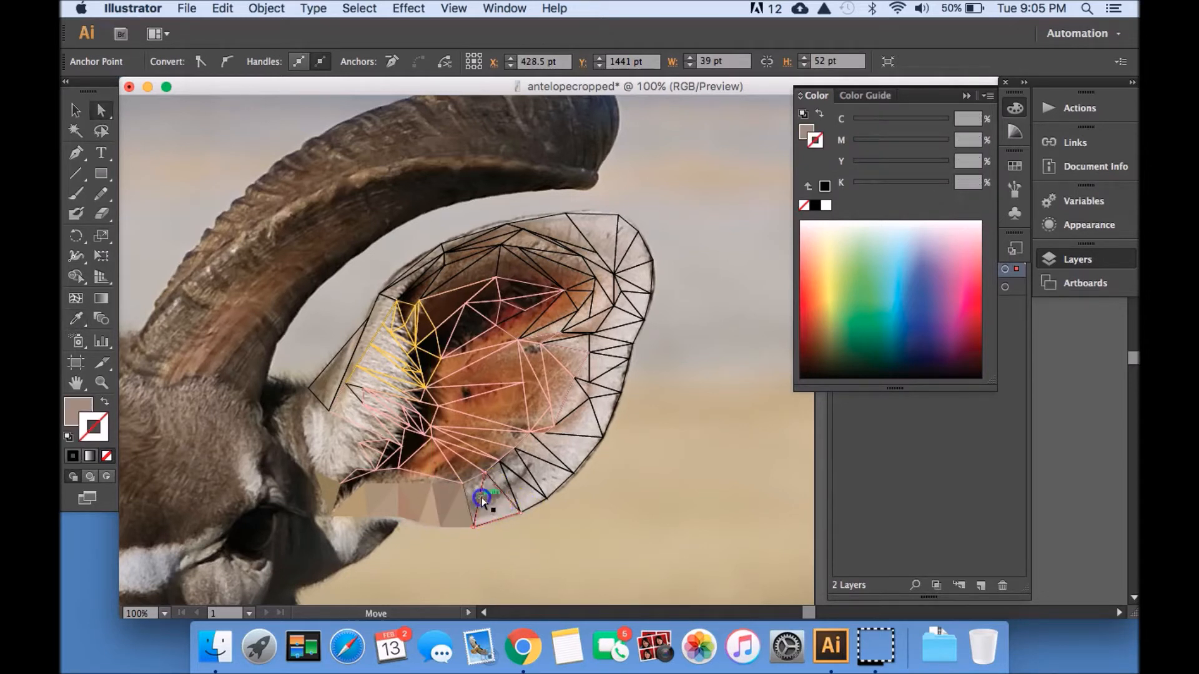
pyautogui.press('i')
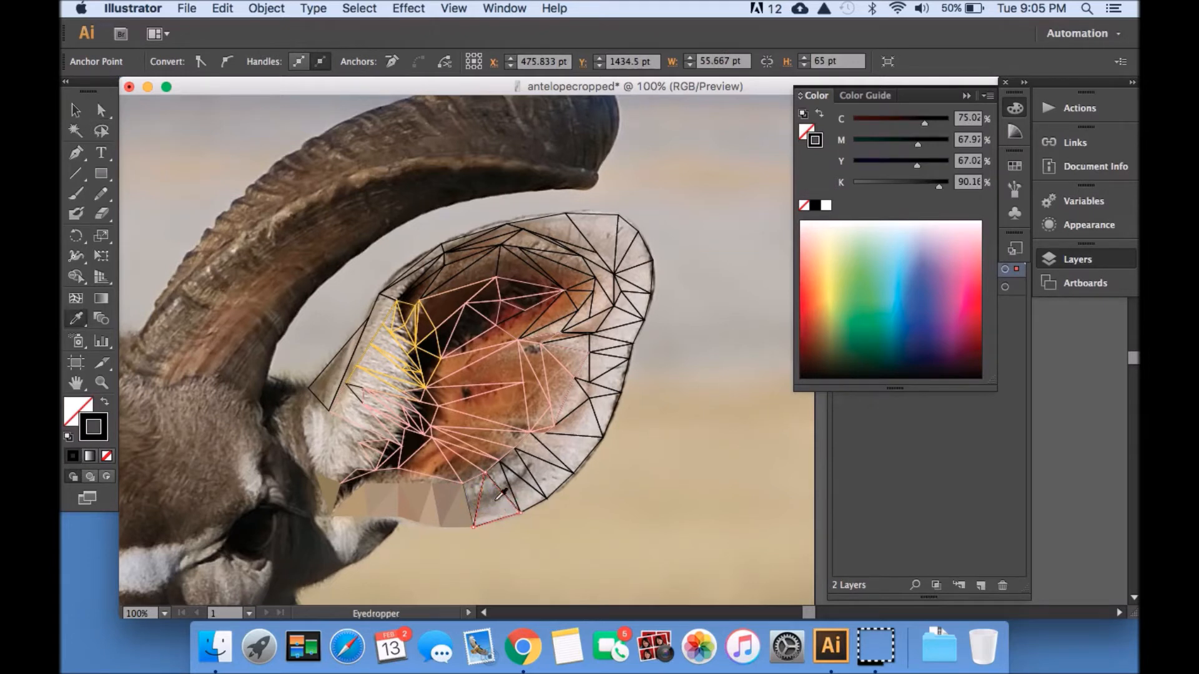
pyautogui.click(496, 501)
# Fill the long pink-outlined triangle above the strip's bend with a light grey sampled from the photo
pyautogui.press('a')
pyautogui.click(483, 504)
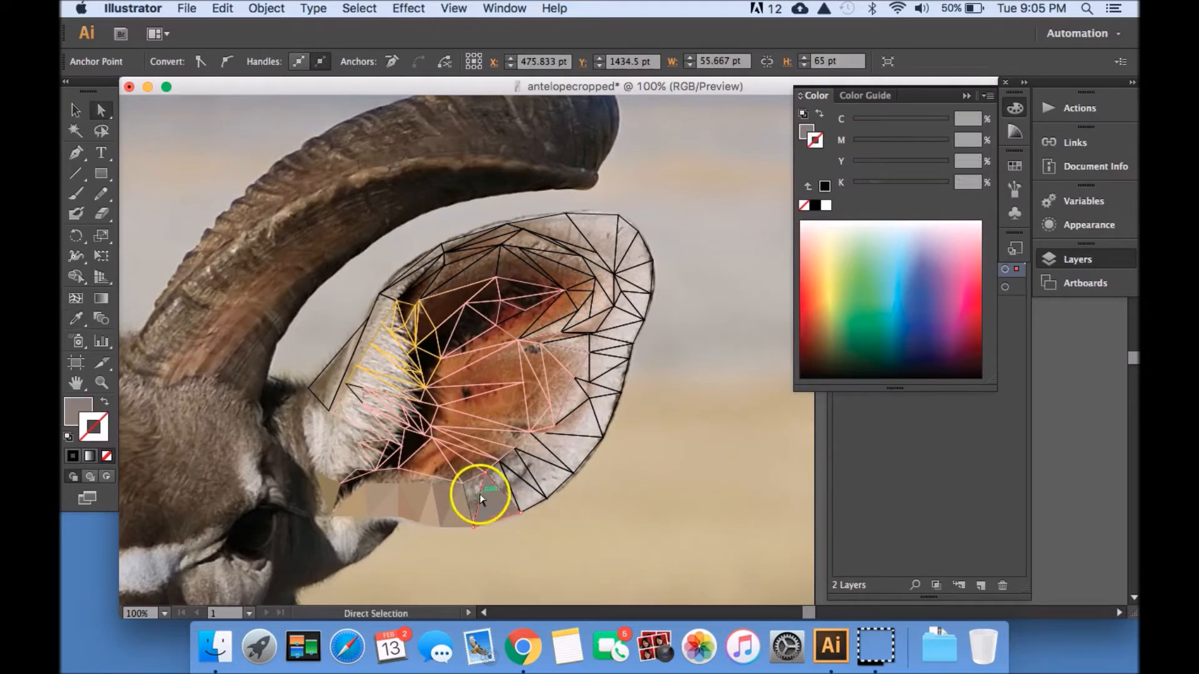
pyautogui.click(473, 482)
pyautogui.press('i')
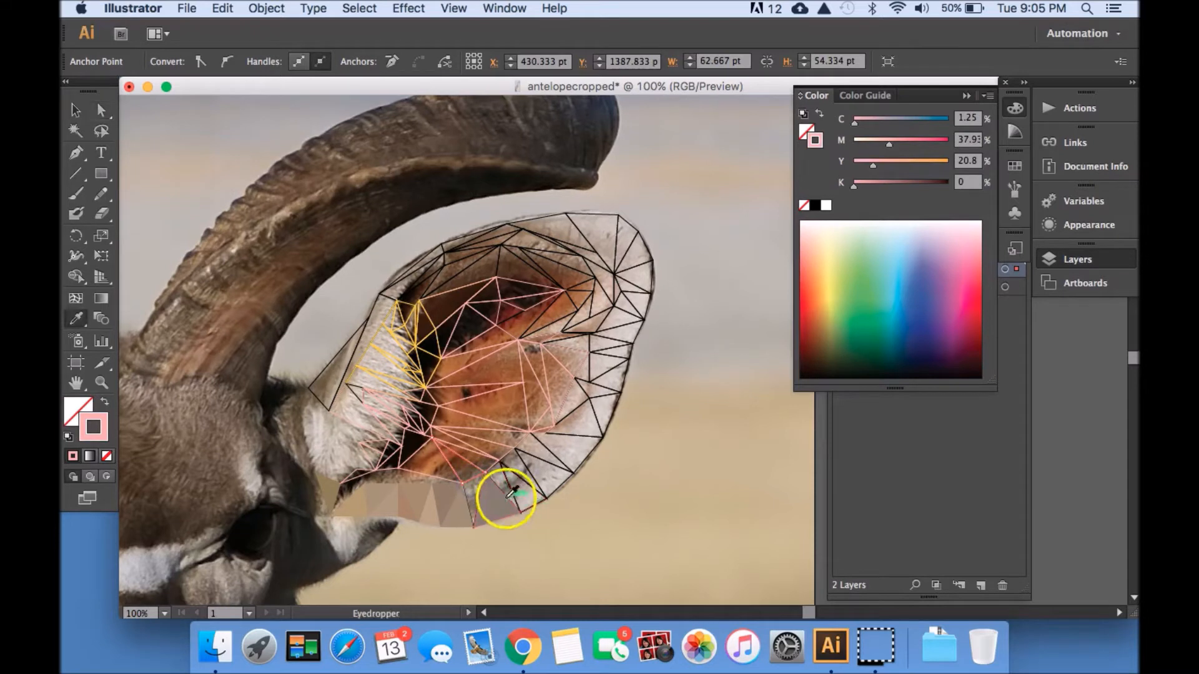
pyautogui.click(472, 492)
pyautogui.click(524, 502)
pyautogui.press('a')
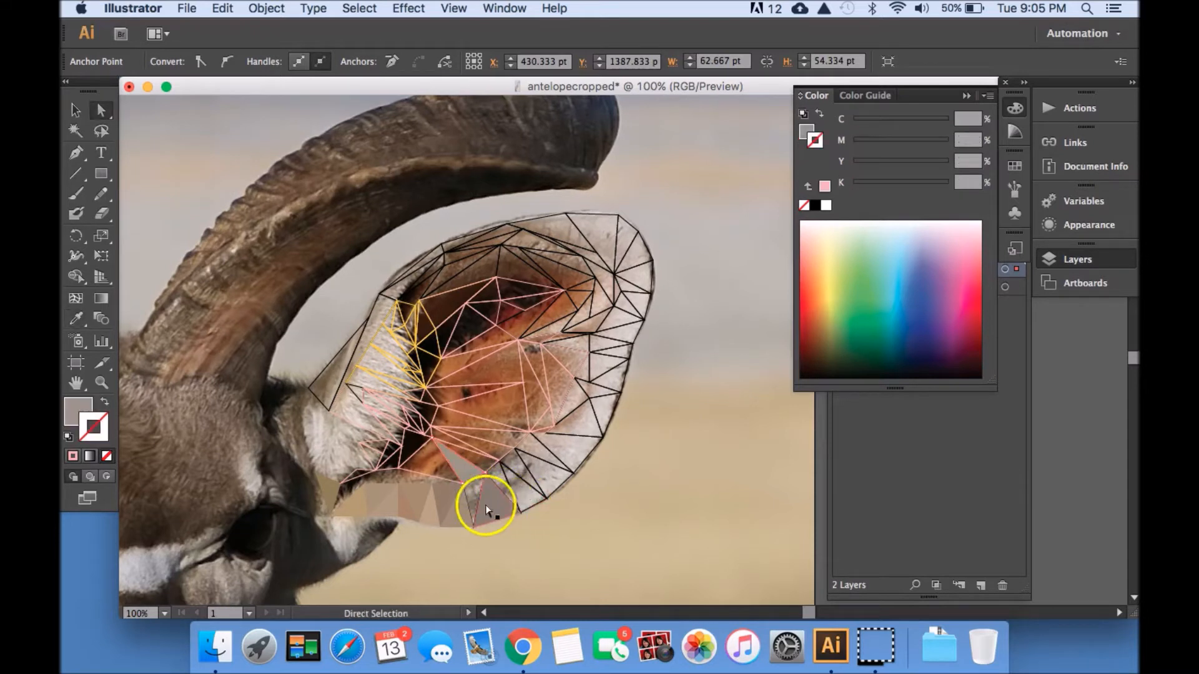
# Try to select the unfilled narrow triangle between the grey-brown and grey filled triangles
pyautogui.click(472, 503)
pyautogui.click(476, 488)
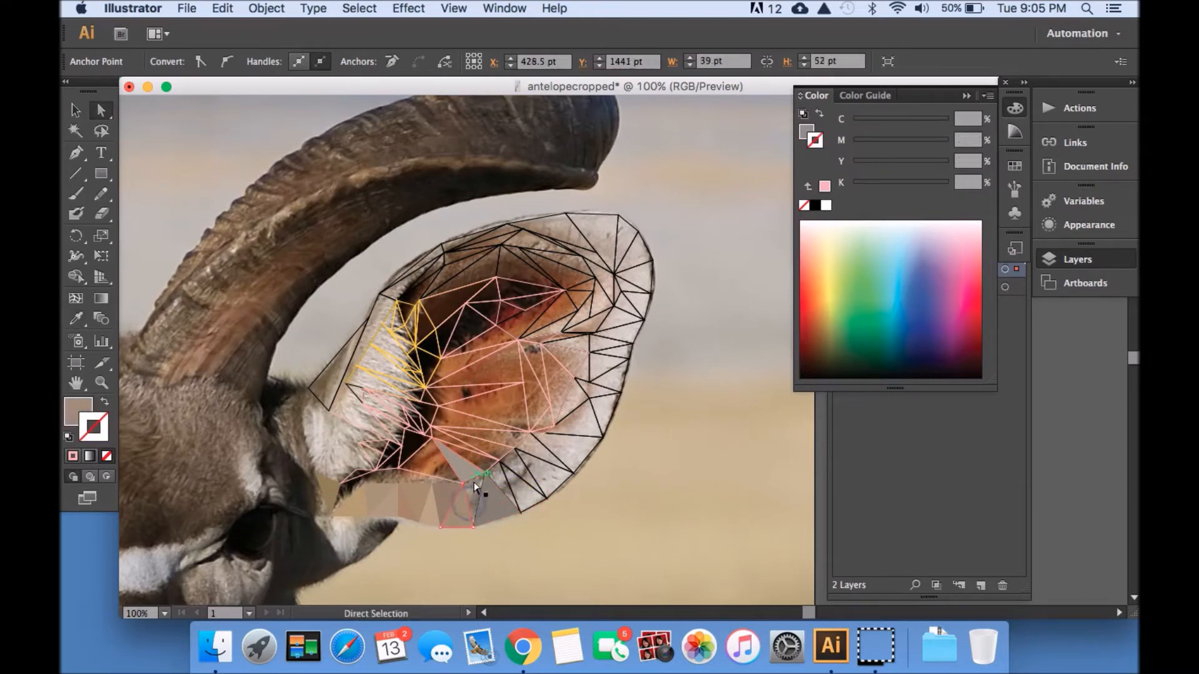
pyautogui.moveTo(474, 478); pyautogui.dragTo(465, 497)
pyautogui.click(474, 490)
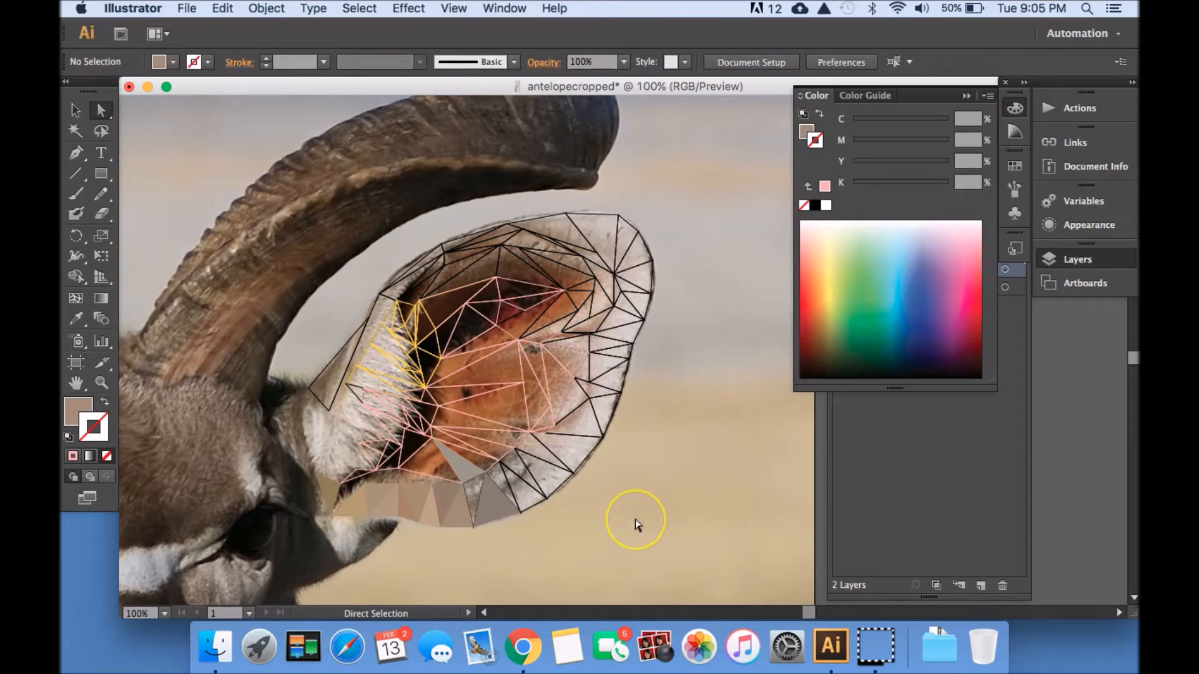
# Select the wide grey triangle bordering the unfilled gap on the lower strip
pyautogui.press('super+equal')
pyautogui.press('super+equal')
pyautogui.press('super+equal')
pyautogui.moveTo(503, 460); pyautogui.dragTo(747, 231)
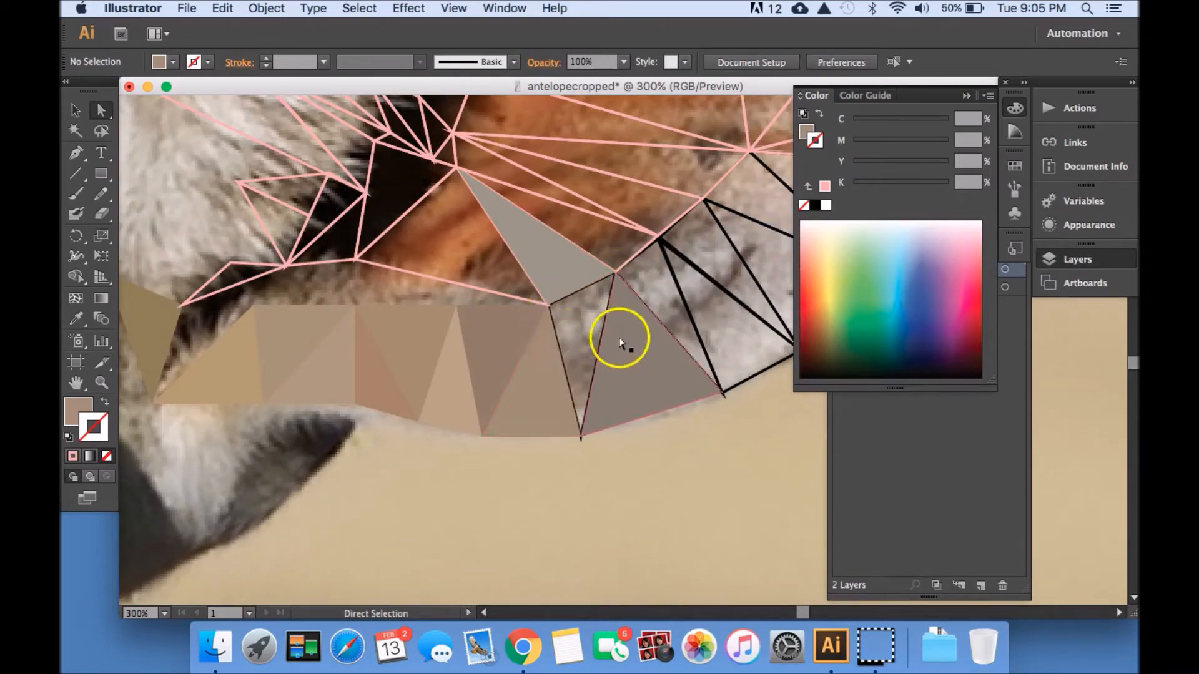
pyautogui.click(592, 384)
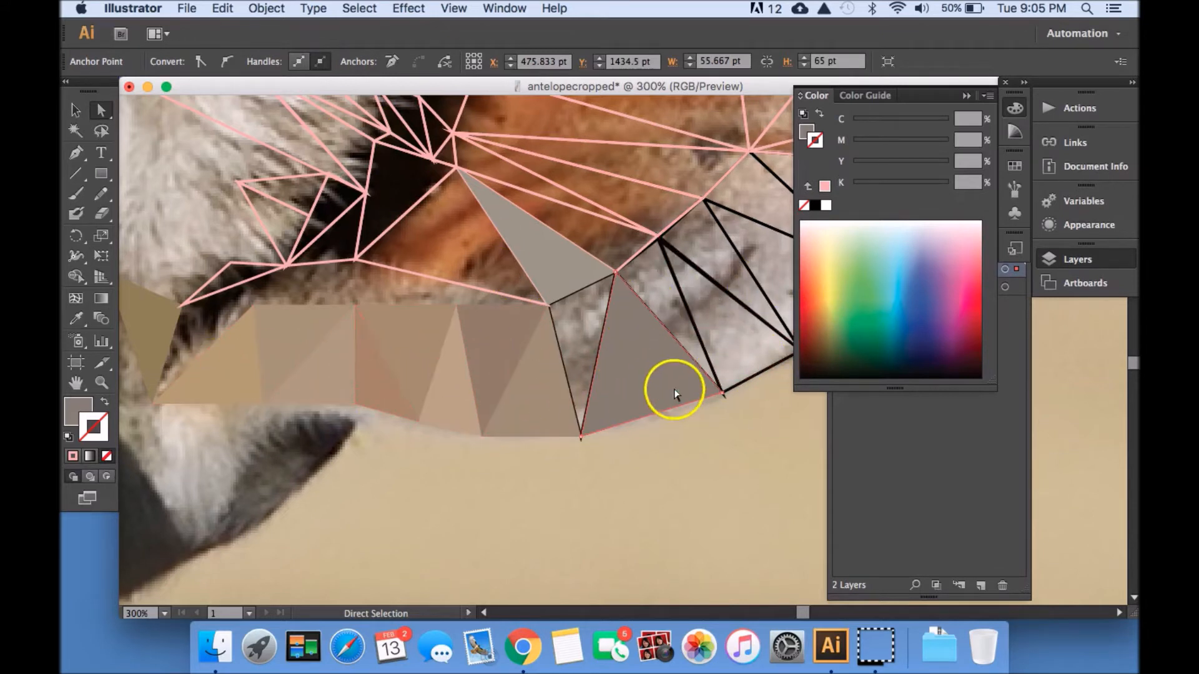
# Expand the triangles layer and find the path of the selected wide grey triangle among its entries
pyautogui.click(966, 95)
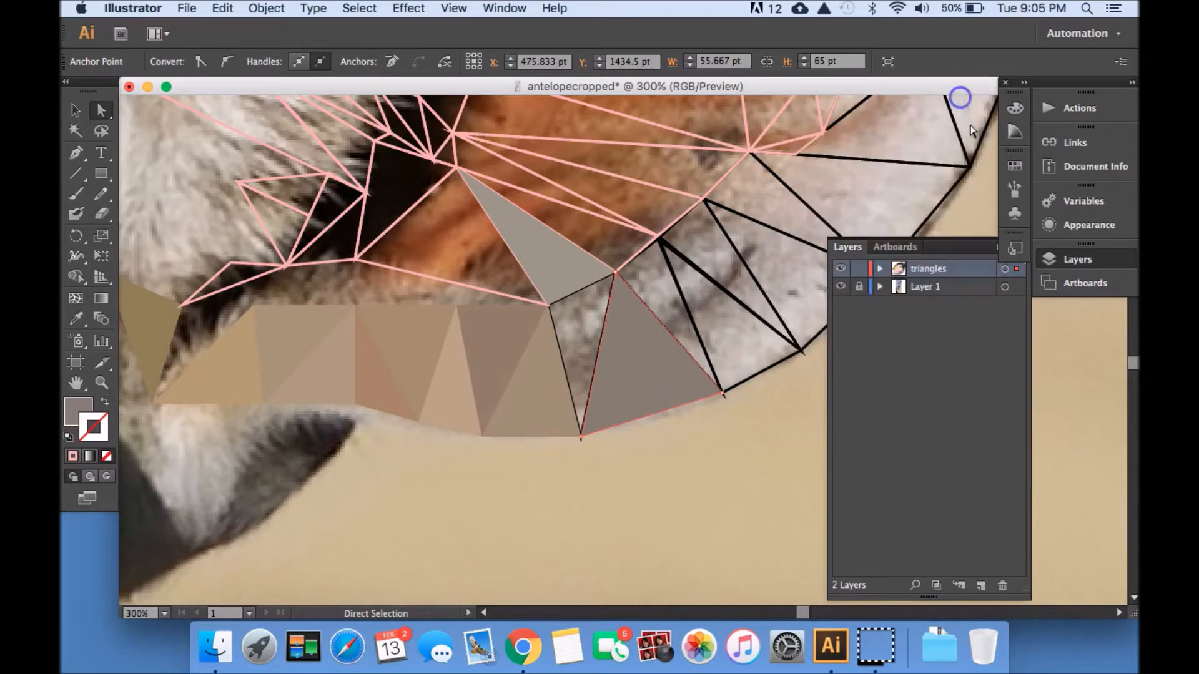
pyautogui.click(881, 270)
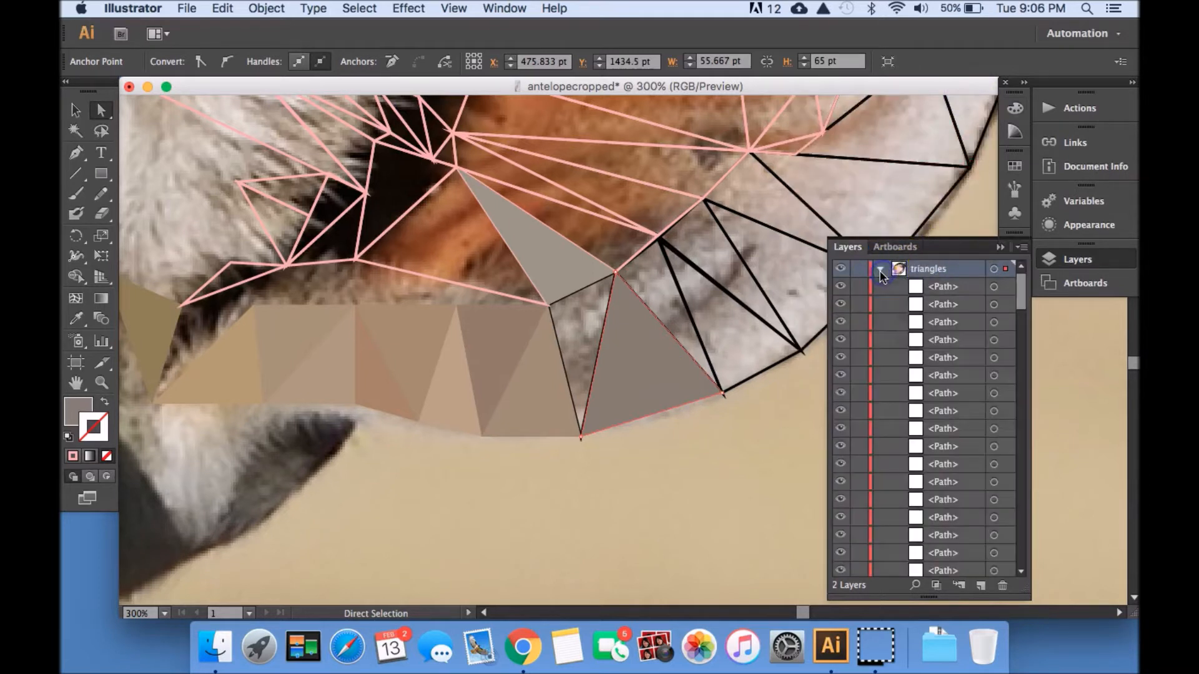
pyautogui.moveTo(1017, 303); pyautogui.dragTo(1018, 396)
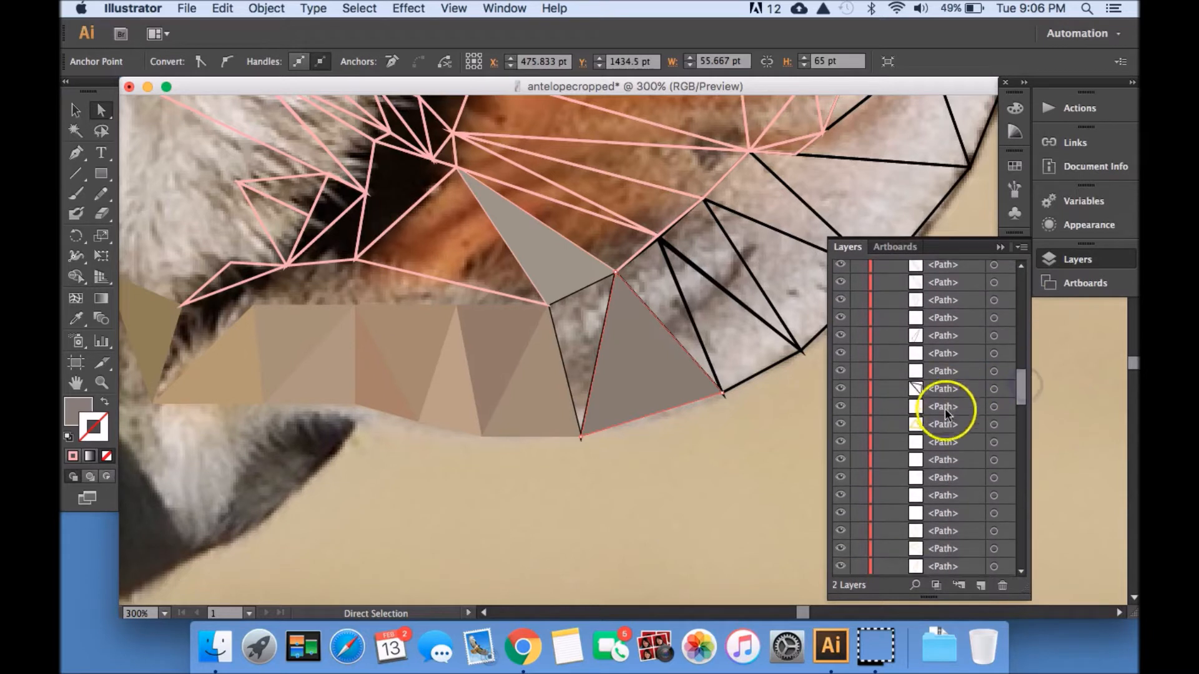
pyautogui.scroll(-5, 943, 409)
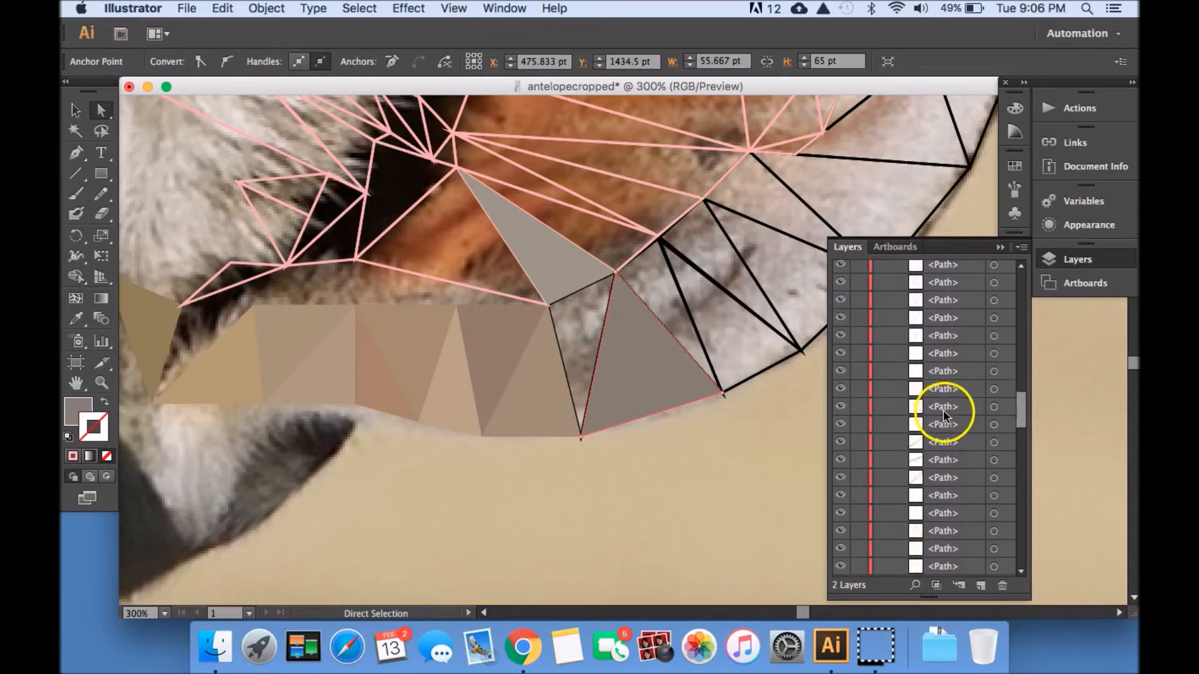
pyautogui.scroll(10, 938, 417)
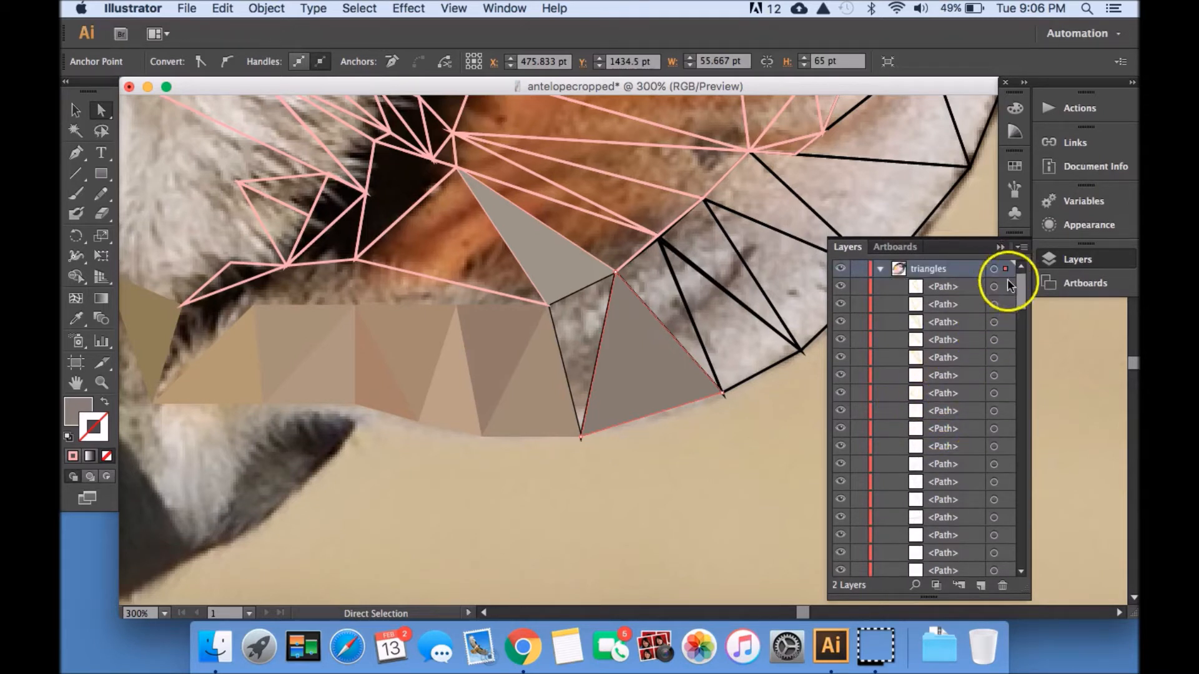
pyautogui.scroll(-3, 1001, 353)
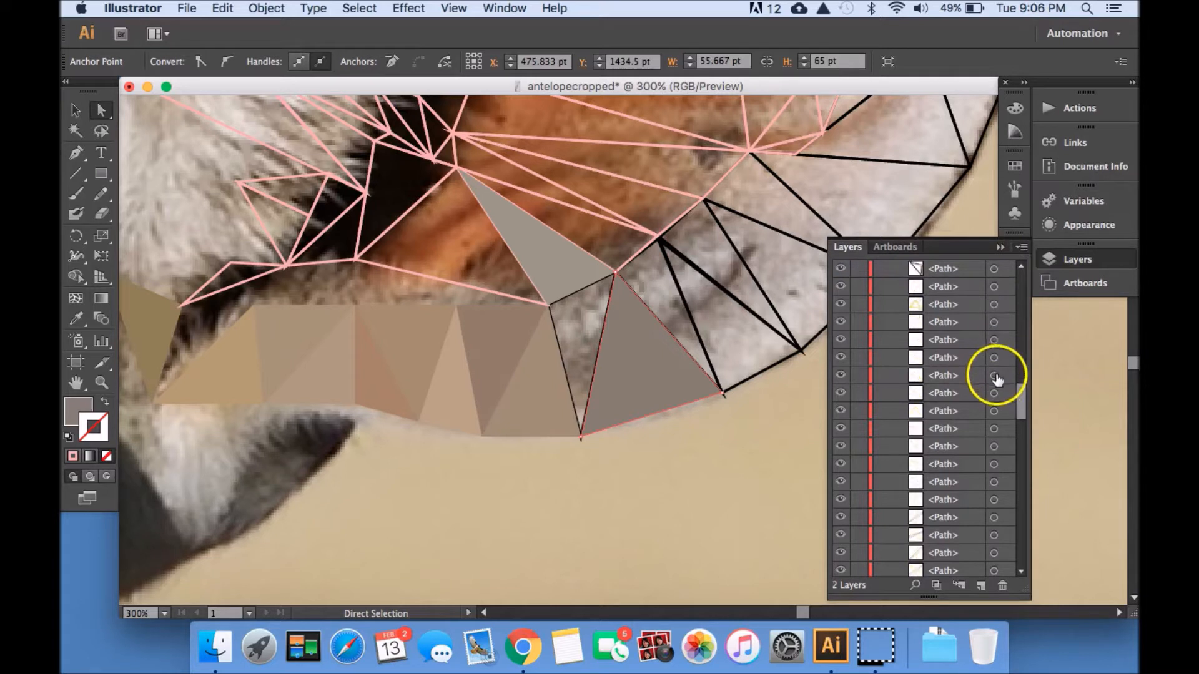
pyautogui.scroll(-5, 997, 379)
pyautogui.click(996, 375)
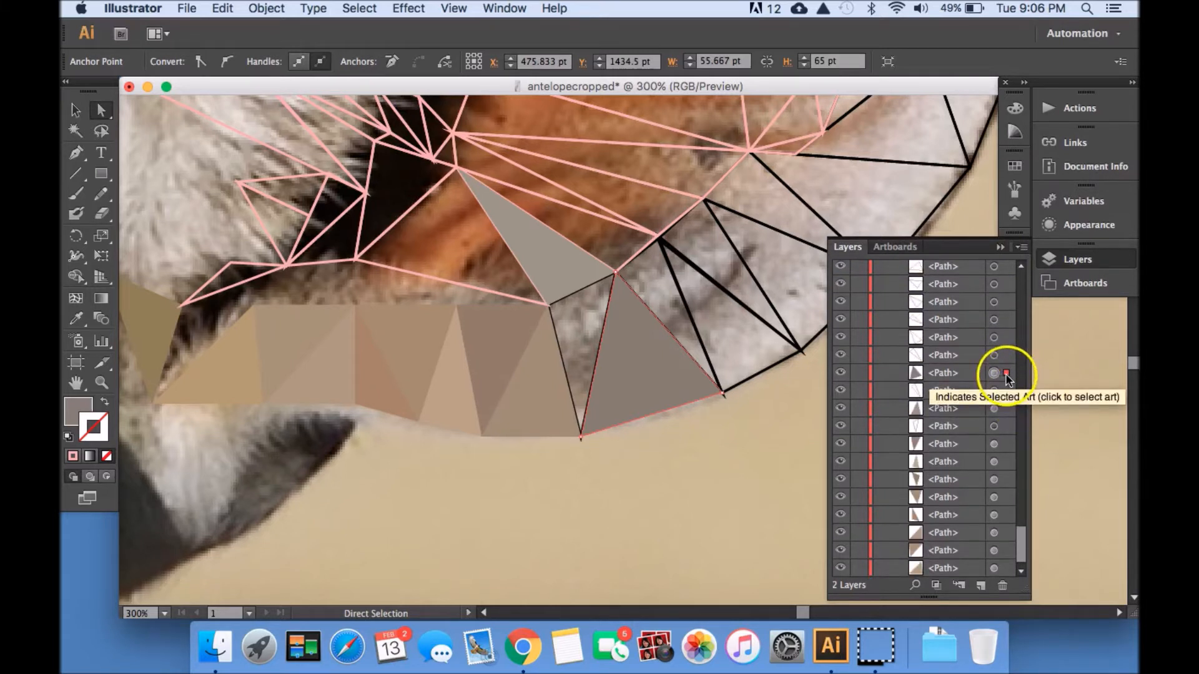
pyautogui.click(975, 373)
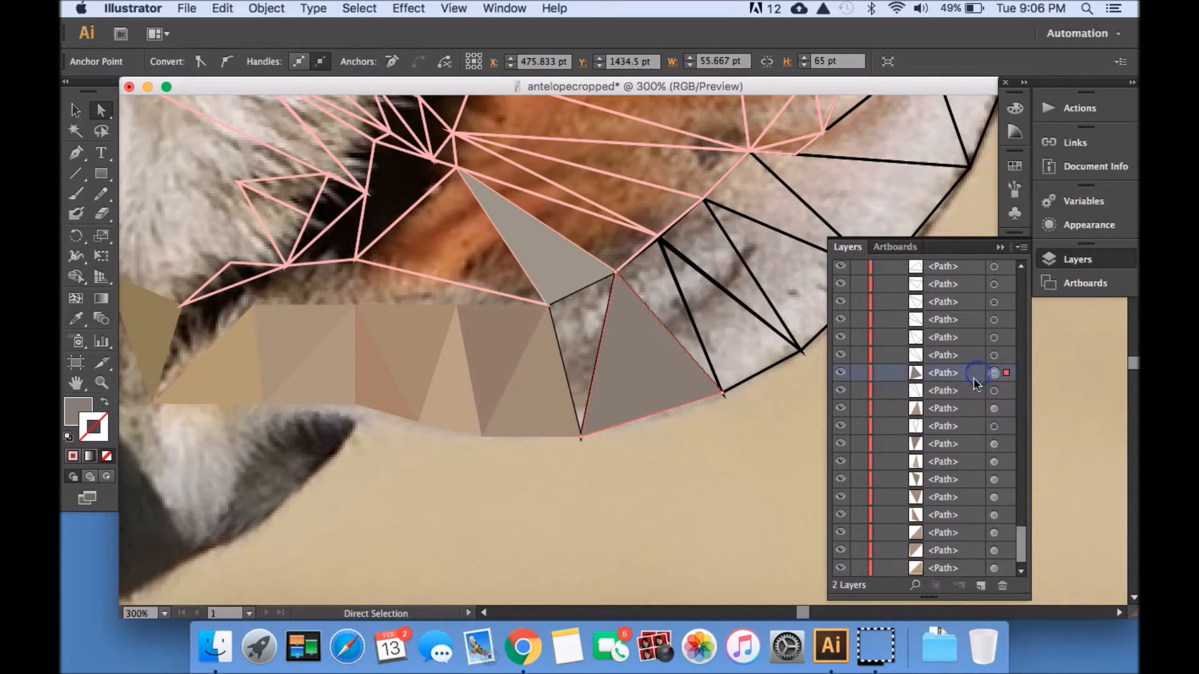
# Identify the unfilled narrow triangle's path by its visibility and move it above the wide grey triangle in the stacking order
pyautogui.click(841, 394)
pyautogui.click(841, 392)
pyautogui.click(842, 425)
pyautogui.moveTo(967, 431); pyautogui.dragTo(957, 368)
# Fill the narrow triangle between the grey-brown and wide grey triangles with a grey sampled from the photo
pyautogui.click(561, 350)
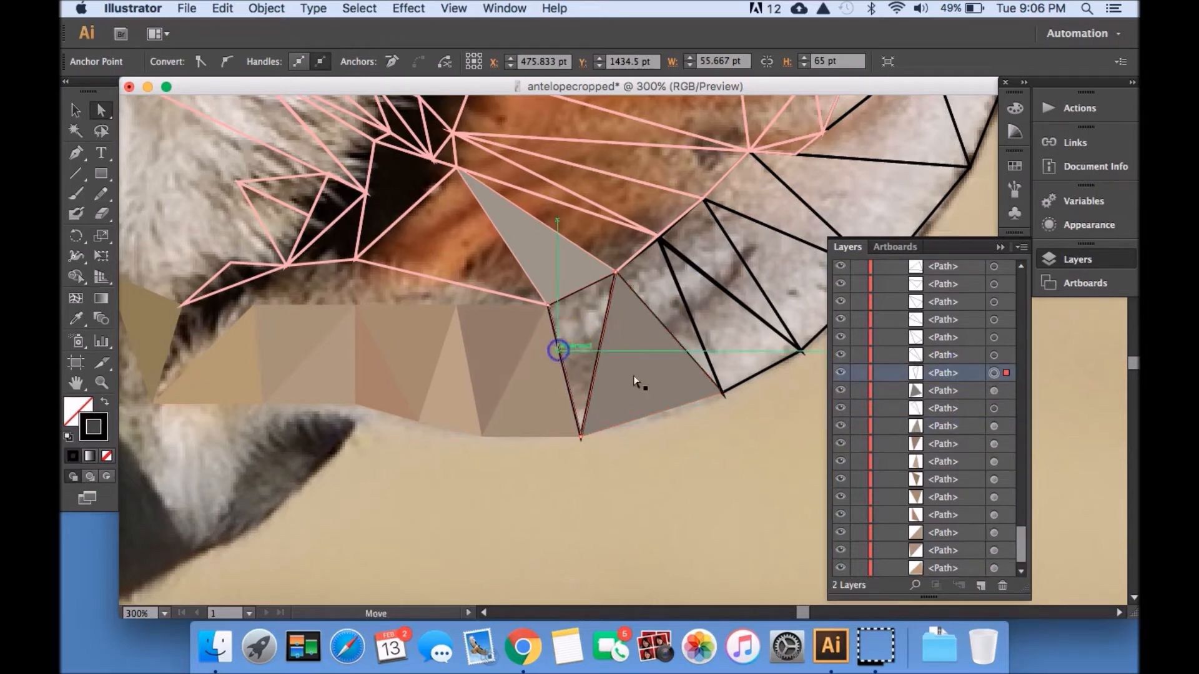
pyautogui.press('i')
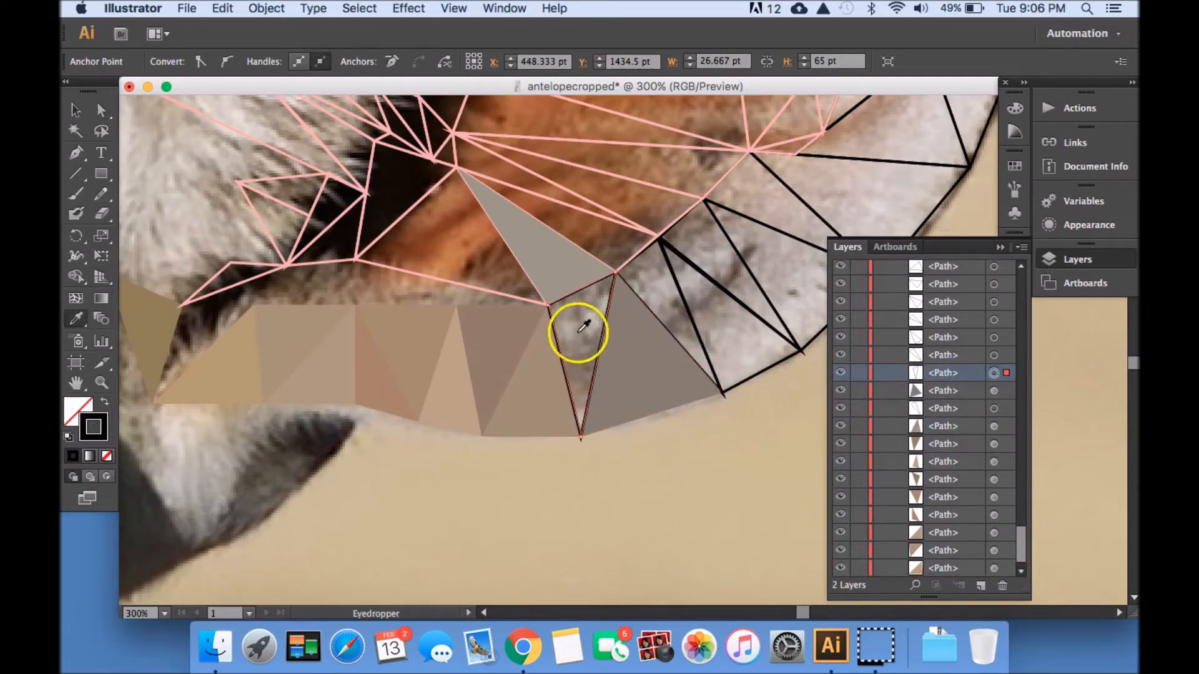
pyautogui.click(693, 362)
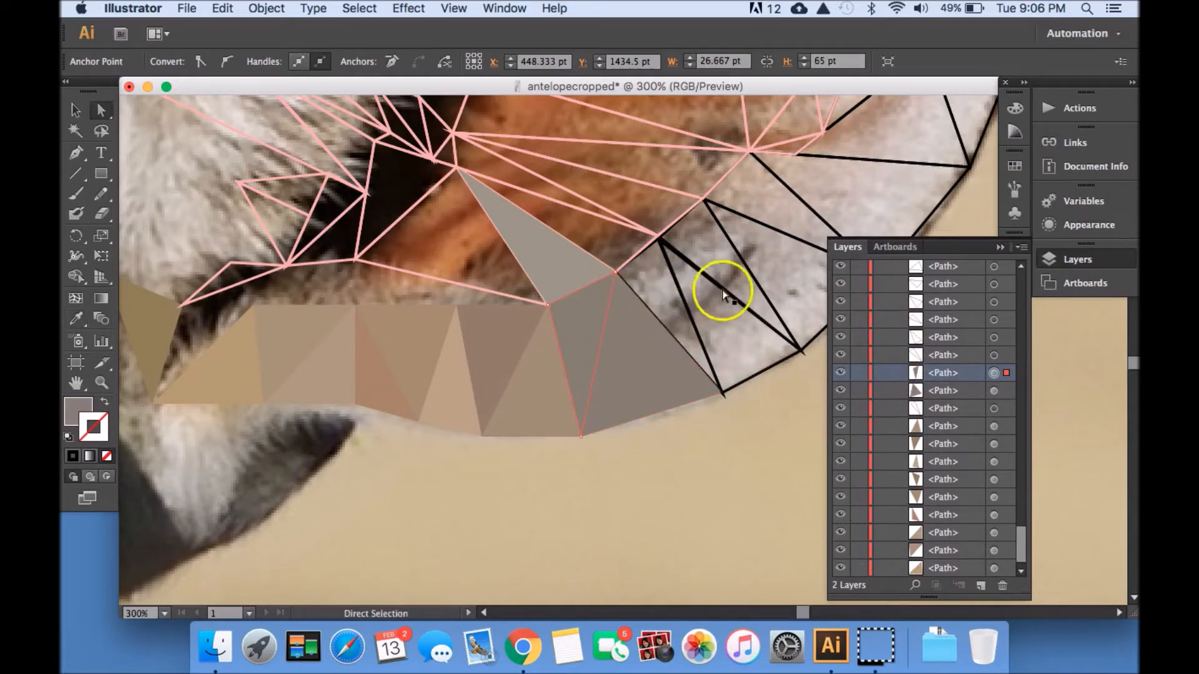
# Fill the black-outlined triangle on the ear's lower edge, beyond the unfilled gap, with a grey sampled from the fur
pyautogui.keyDown('super'); pyautogui.click(678, 294); pyautogui.keyUp('super')
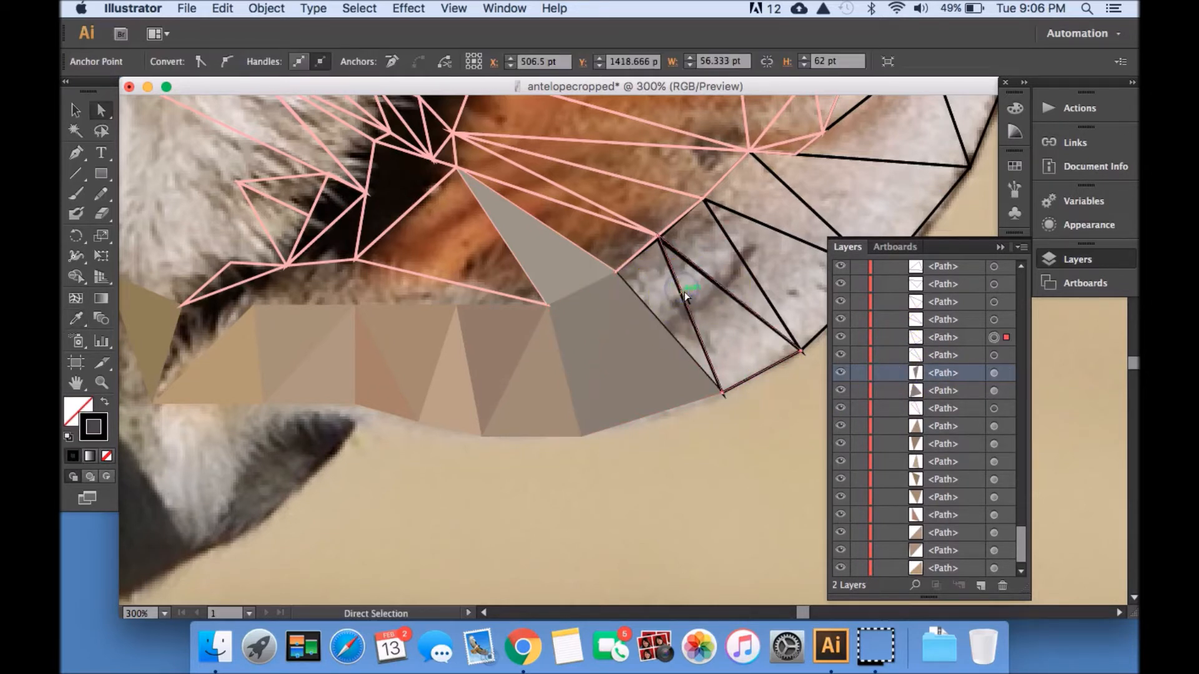
pyautogui.click(716, 299)
pyautogui.press('a')
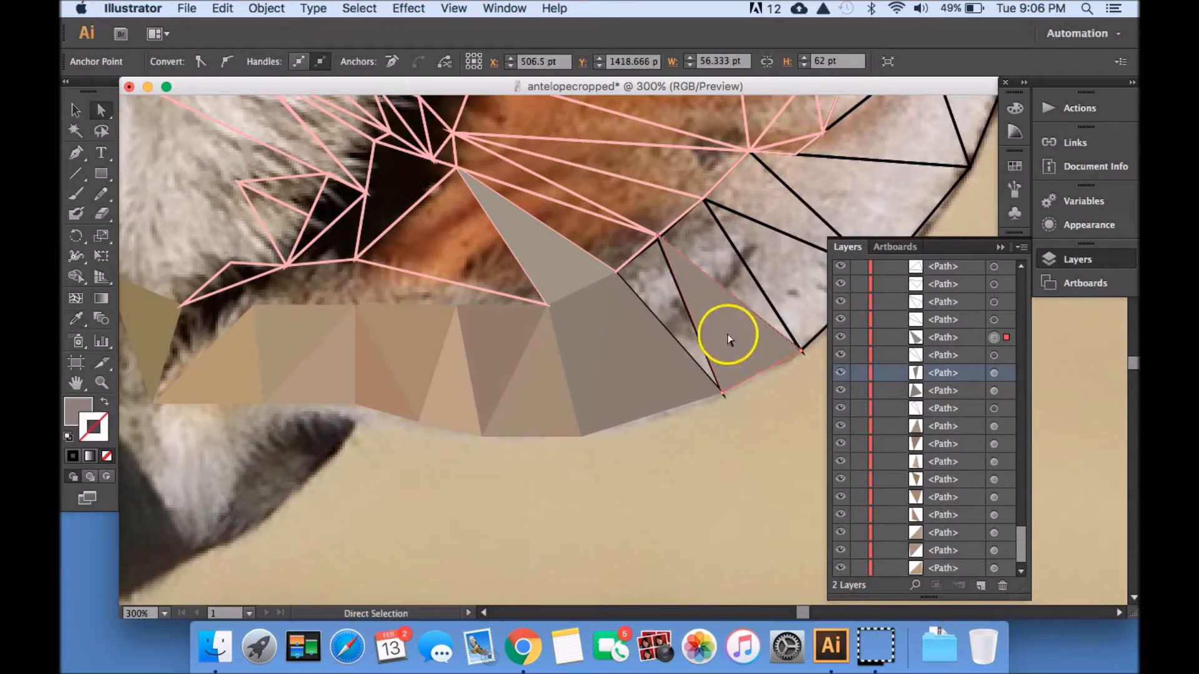
pyautogui.click(800, 311)
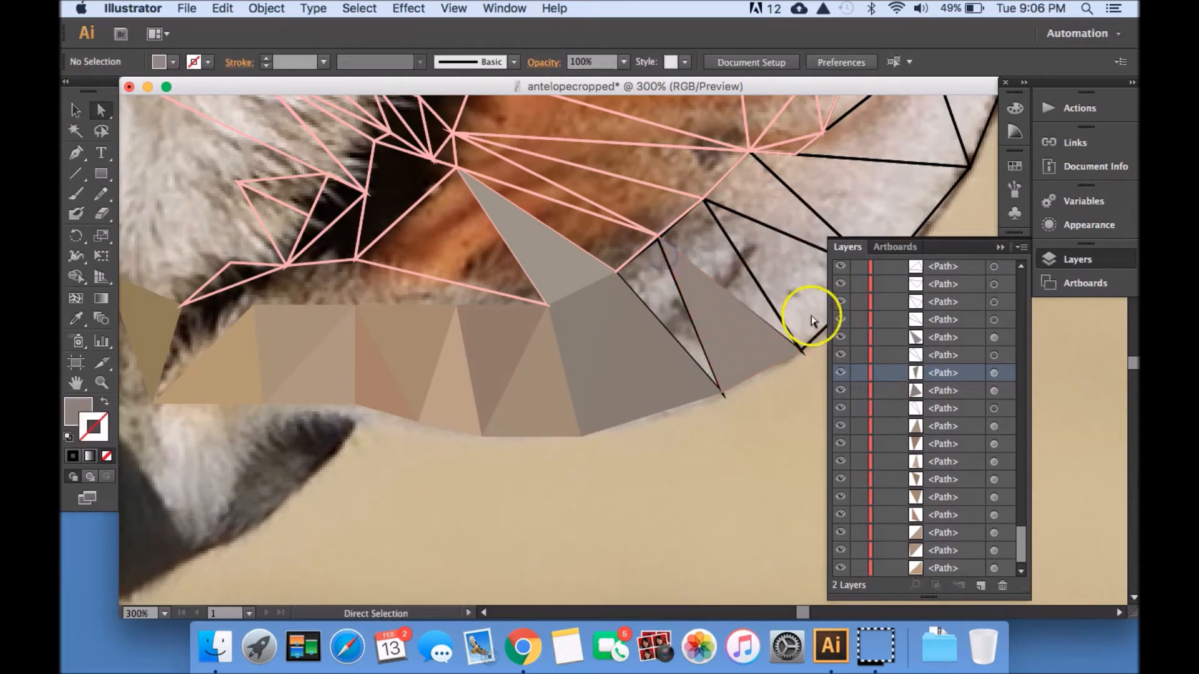
# Select the unfilled sliver beside the wide grey triangle through its layer entry and fill it with a dark brown sampled from the photo
pyautogui.click(938, 412)
pyautogui.click(841, 410)
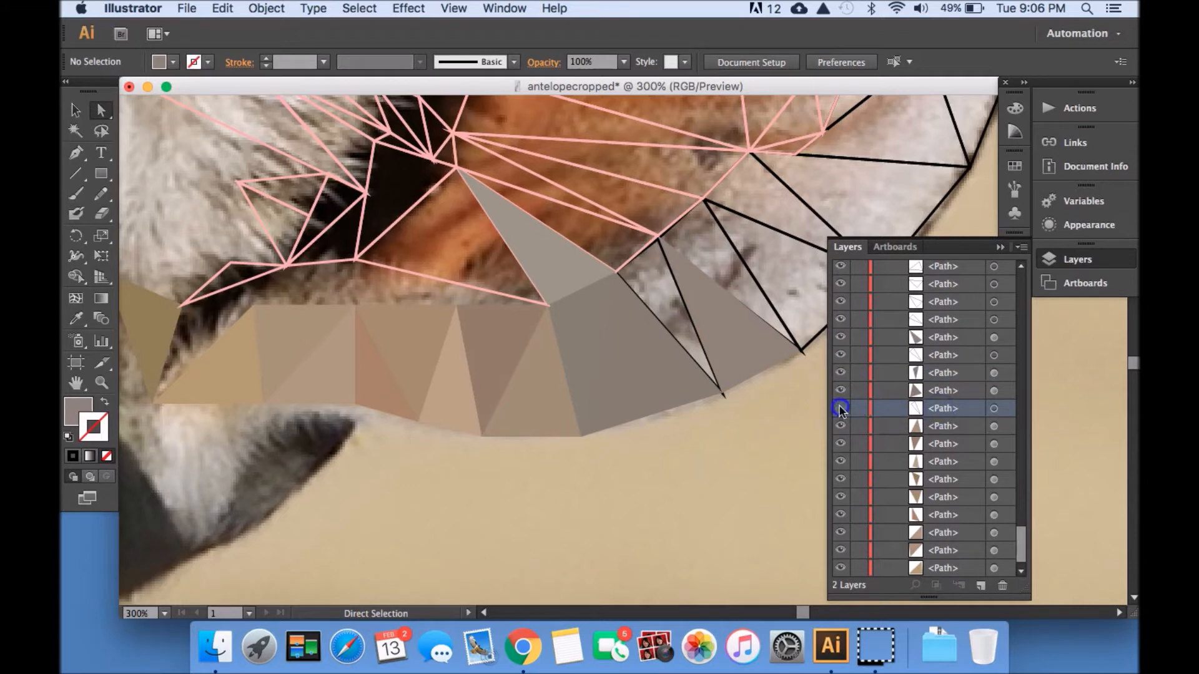
pyautogui.click(673, 278)
pyautogui.click(991, 410)
pyautogui.click(828, 393)
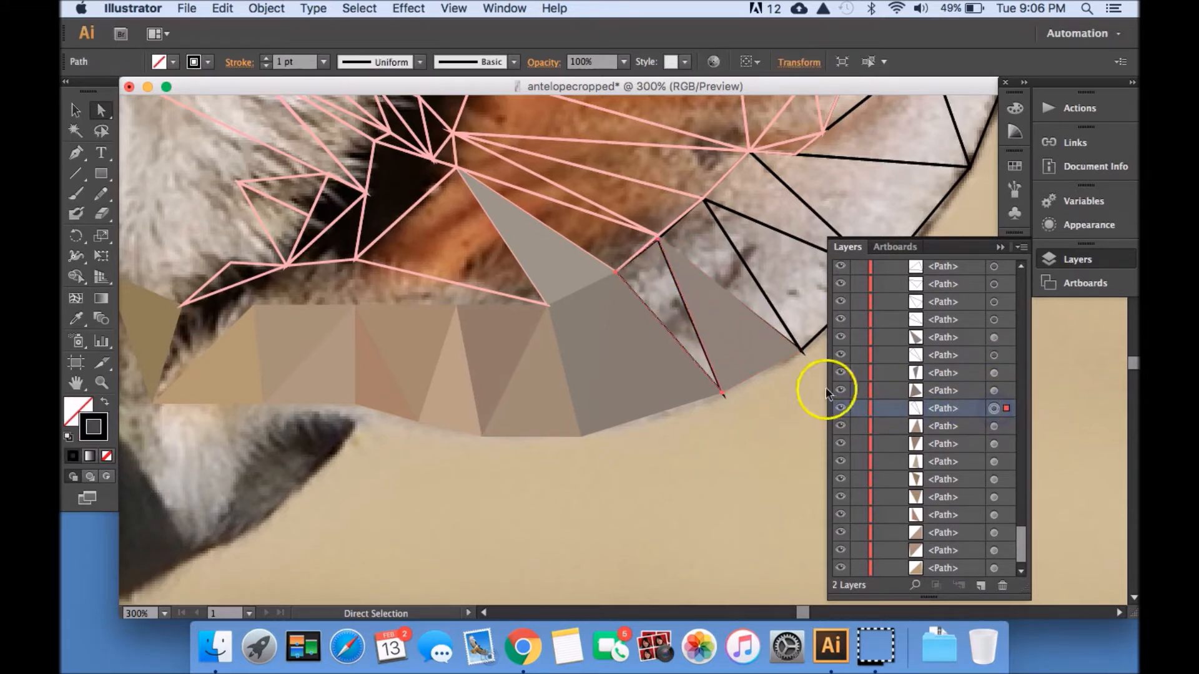
pyautogui.press('i')
pyautogui.click(679, 304)
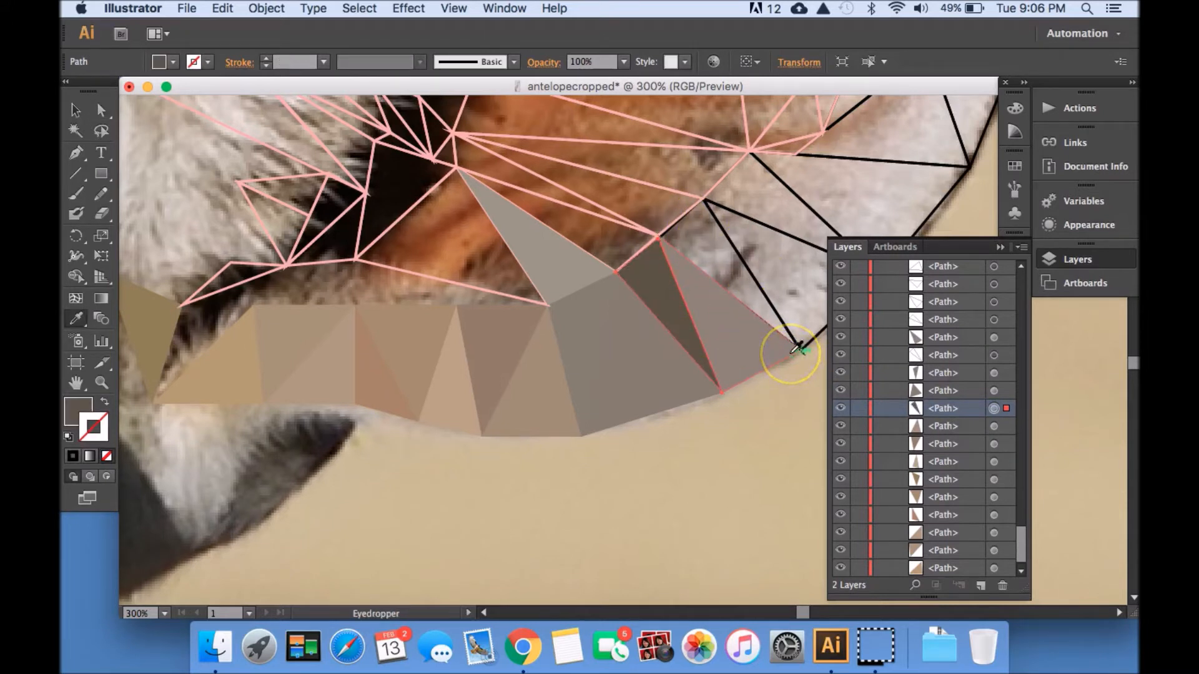
# Fill the large black-outlined triangle further up the lower rim with a light pinkish grey sampled from the fur
pyautogui.press('a')
pyautogui.click(751, 270)
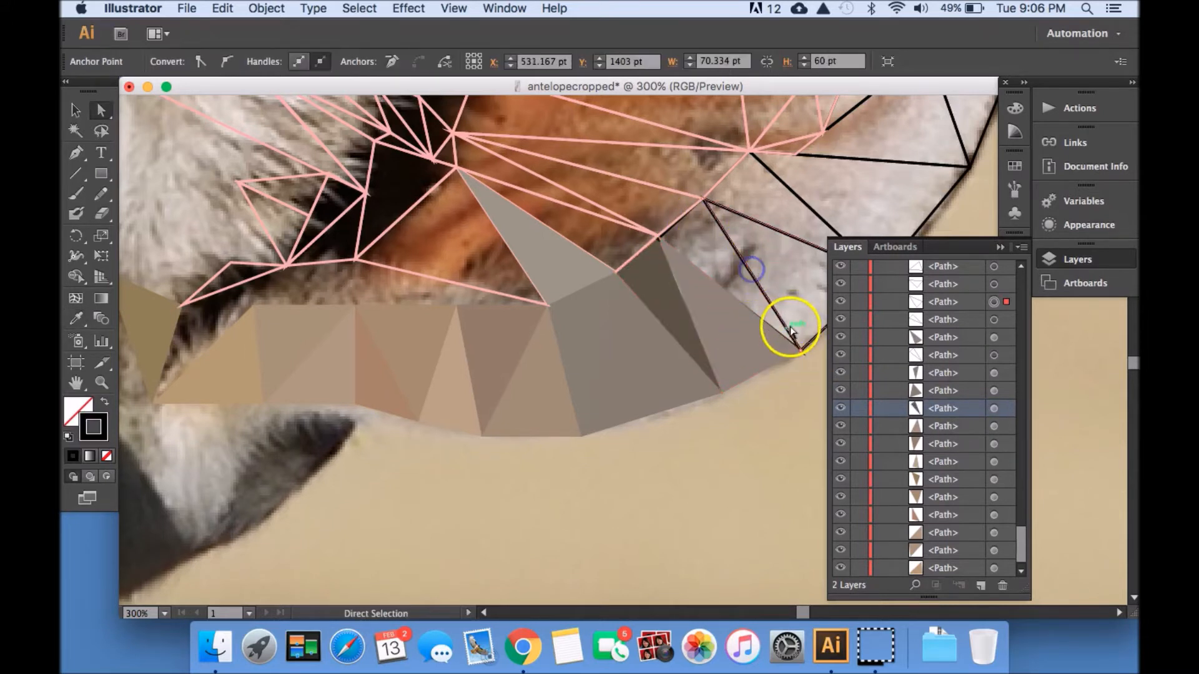
pyautogui.press('i')
pyautogui.click(789, 270)
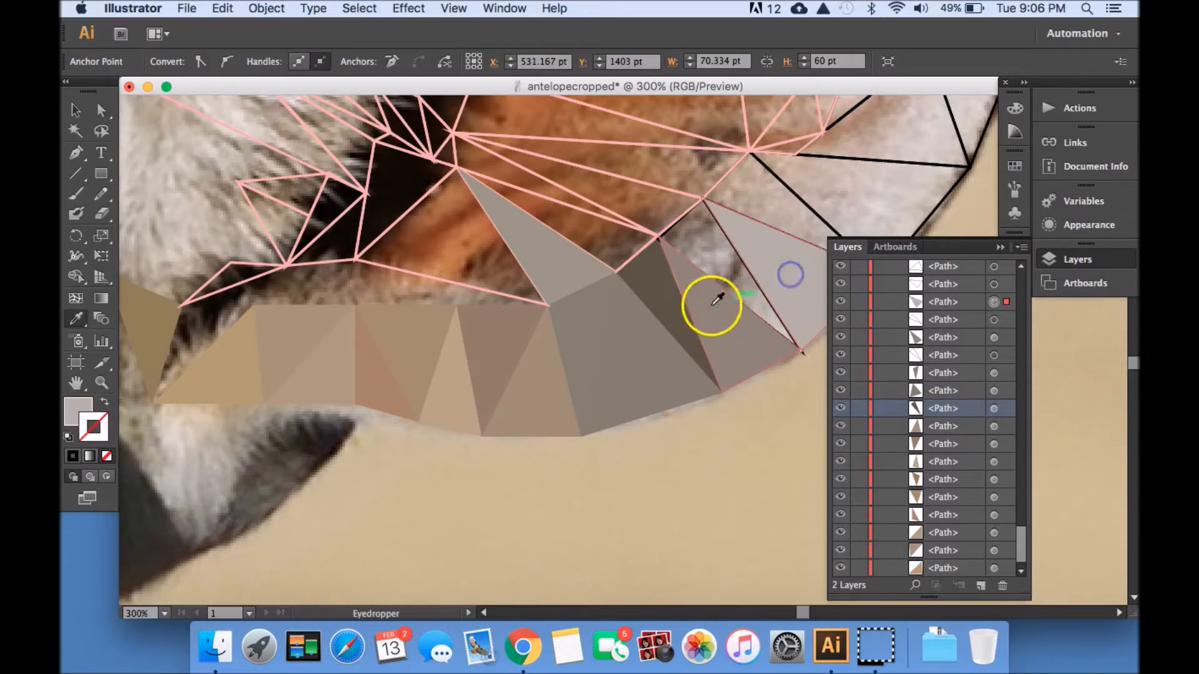
# Fill the pale rim, orange inner-ear and black ear-base triangles with colours sampled from the photo
pyautogui.click(677, 235)
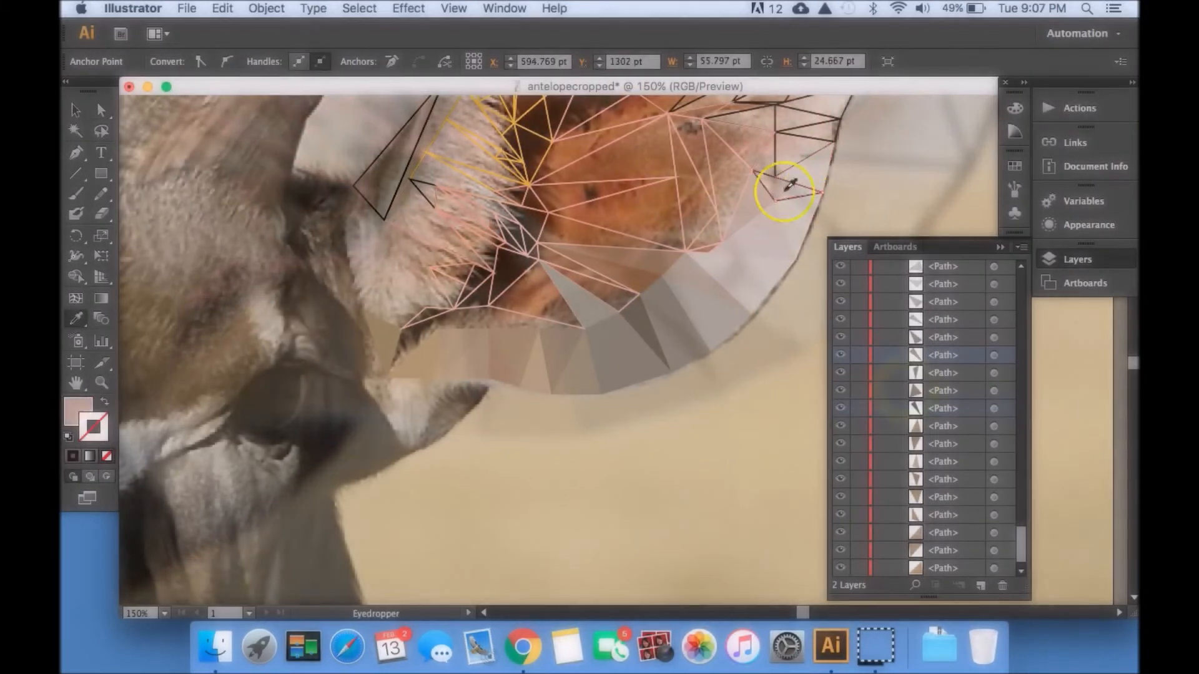
pyautogui.click(562, 260)
pyautogui.click(589, 184)
pyautogui.click(704, 241)
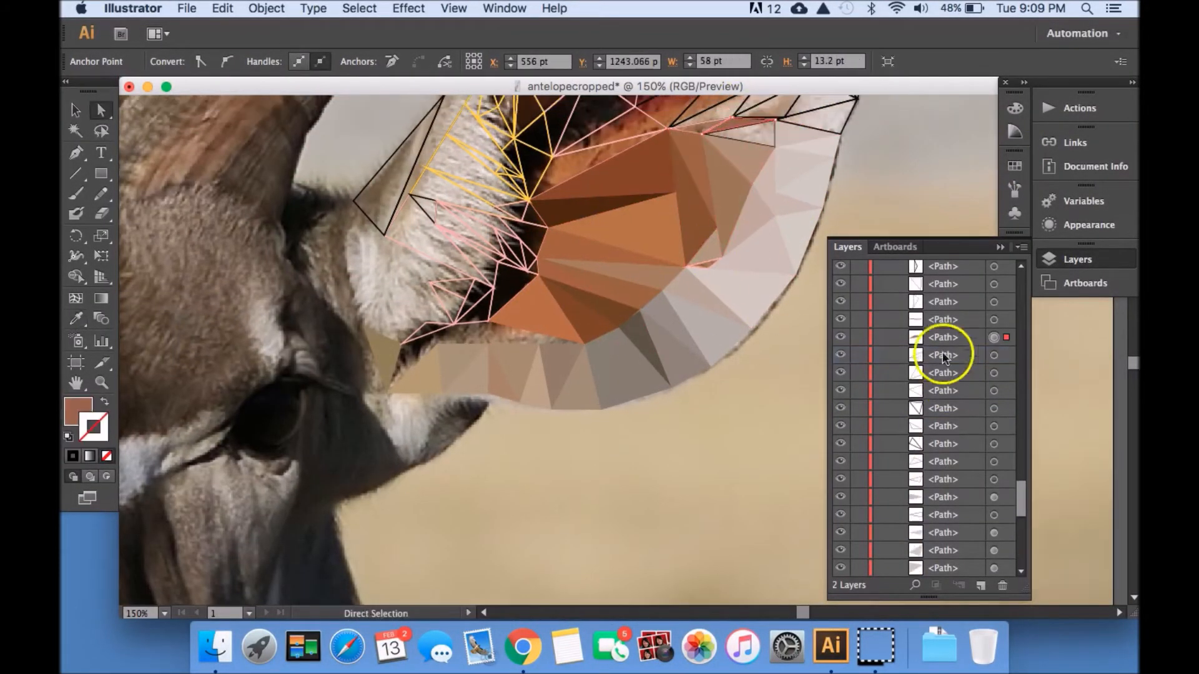
pyautogui.click(490, 95)
pyautogui.click(479, 301)
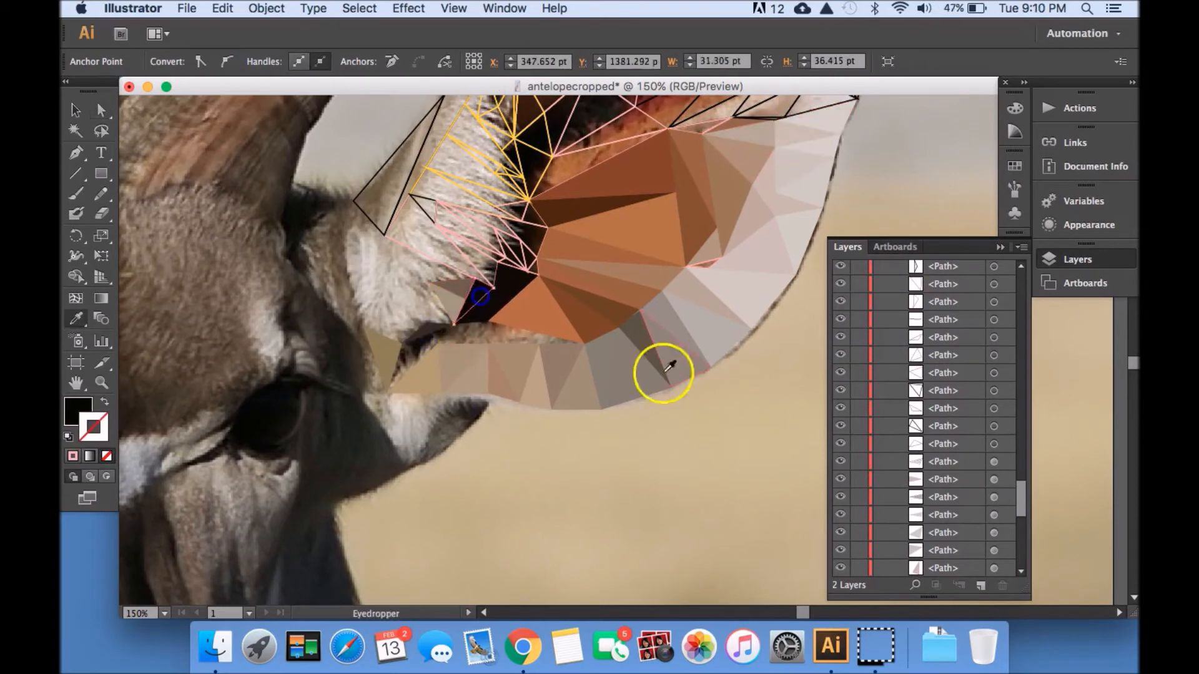
# Fill the triangles around the ear's tip and outer rim with pale pink and beige tones sampled from the photo
pyautogui.scroll(3, 746, 263)
pyautogui.click(651, 255)
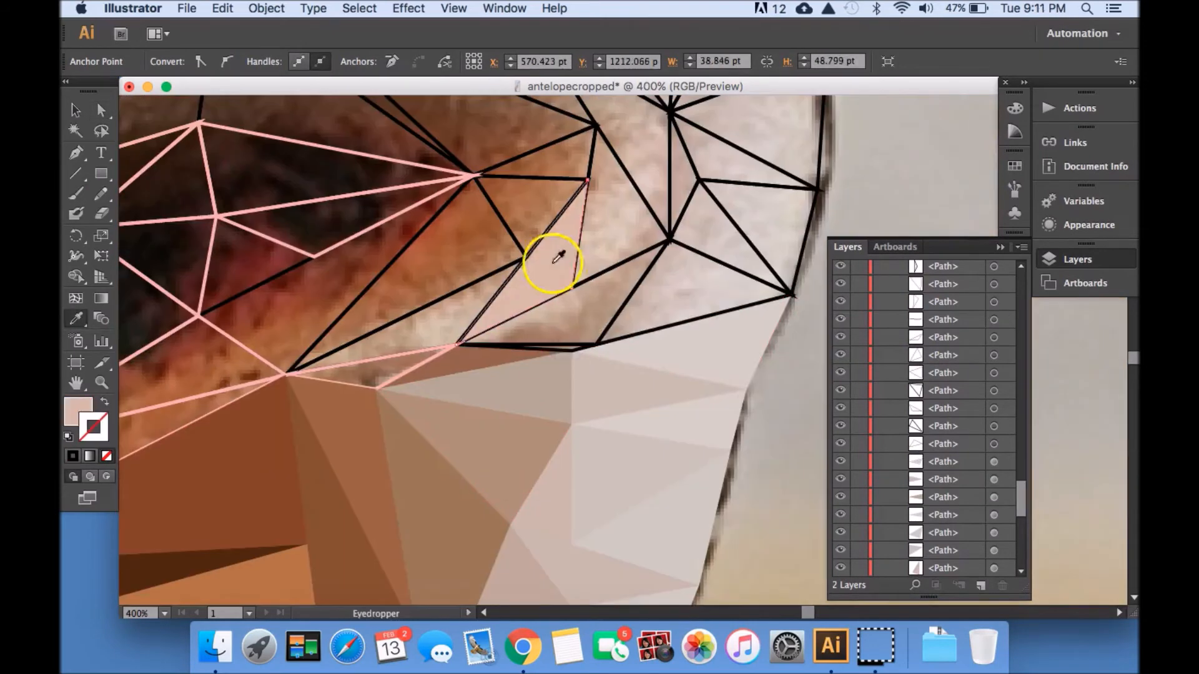
pyautogui.click(571, 346)
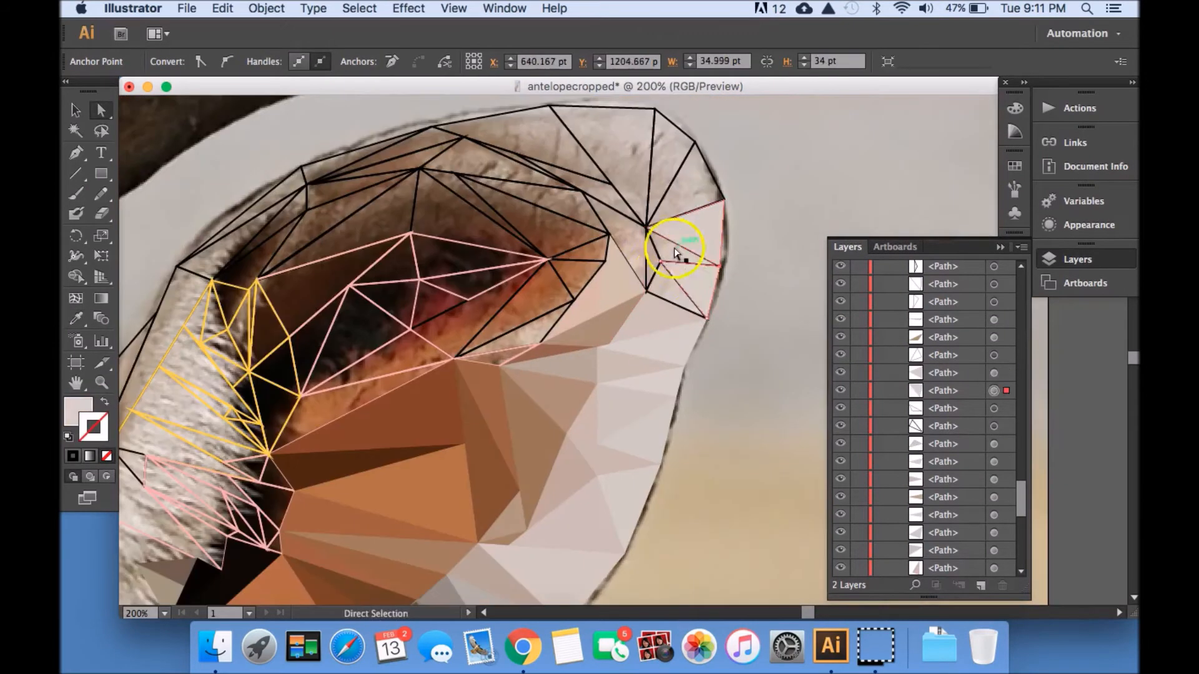
pyautogui.click(674, 256)
pyautogui.click(599, 180)
pyautogui.press('i')
pyautogui.click(591, 253)
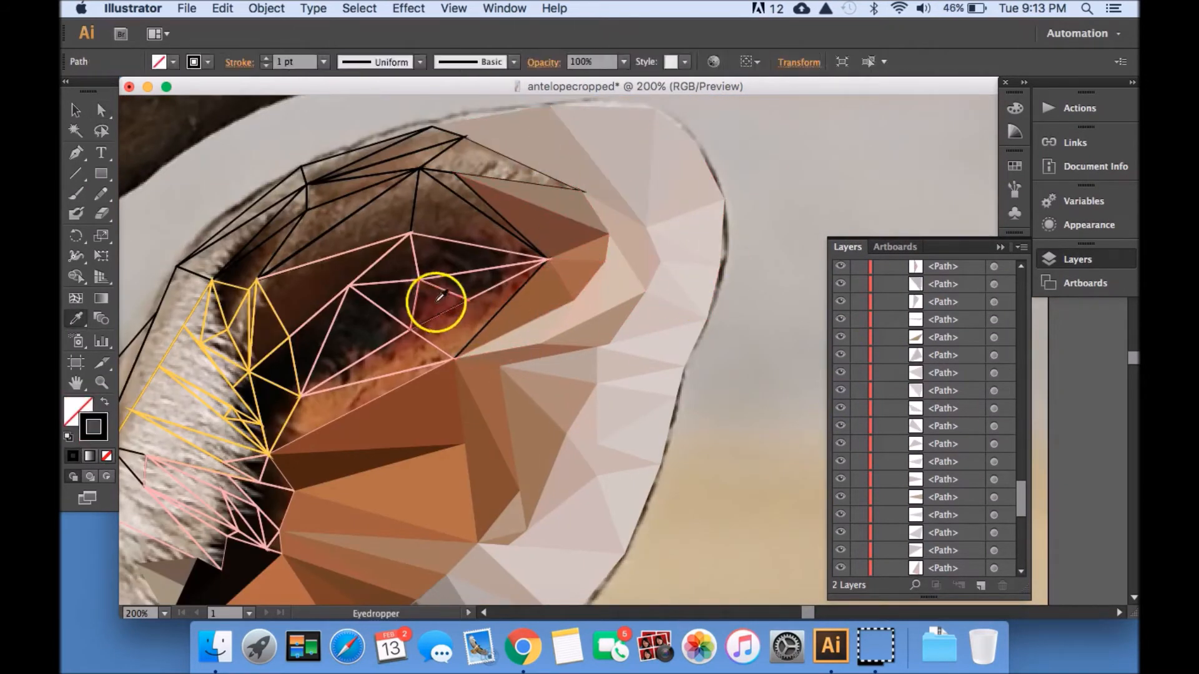
# Fill the pink-outlined triangles deep inside the ear with the orange, dark red, black and brown sampled from the photo
pyautogui.click(420, 352)
pyautogui.press('a')
pyautogui.click(412, 267)
pyautogui.press('i')
pyautogui.rightClick(409, 230)
pyautogui.click(324, 220)
# Fill the black-outlined triangles along the ear's upper rim with brown and beige tones sampled from the photo
pyautogui.press('a')
pyautogui.rightClick(423, 165)
pyautogui.press('i')
pyautogui.click(214, 278)
pyautogui.press('a')
pyautogui.click(209, 321)
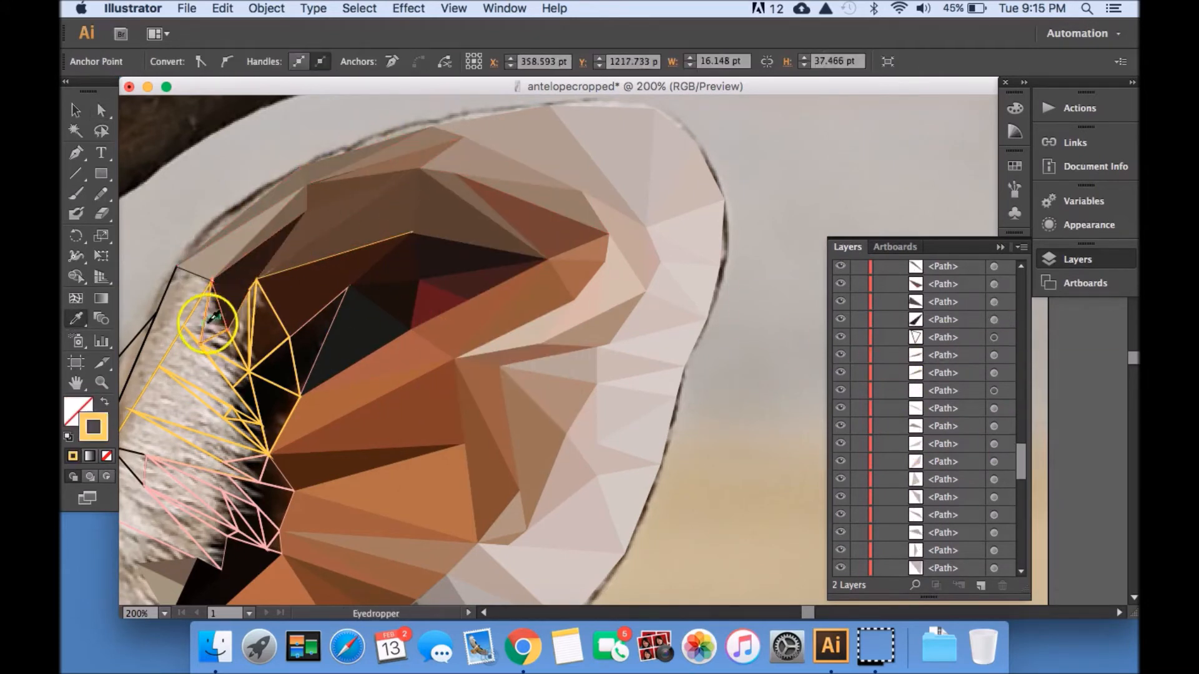
# Fill the yellow-outlined triangles where the upper rim meets the white fur with sampled taupe and dark brown
pyautogui.press('i')
pyautogui.click(270, 319)
pyautogui.press('a')
pyautogui.click(280, 369)
pyautogui.press('i')
pyautogui.press('a')
pyautogui.click(324, 354)
# Select the unfilled yellow-stroked triangle in the dark inner ear through its layer entry and fill it with a sampled colour
pyautogui.click(1001, 397)
pyautogui.click(1006, 393)
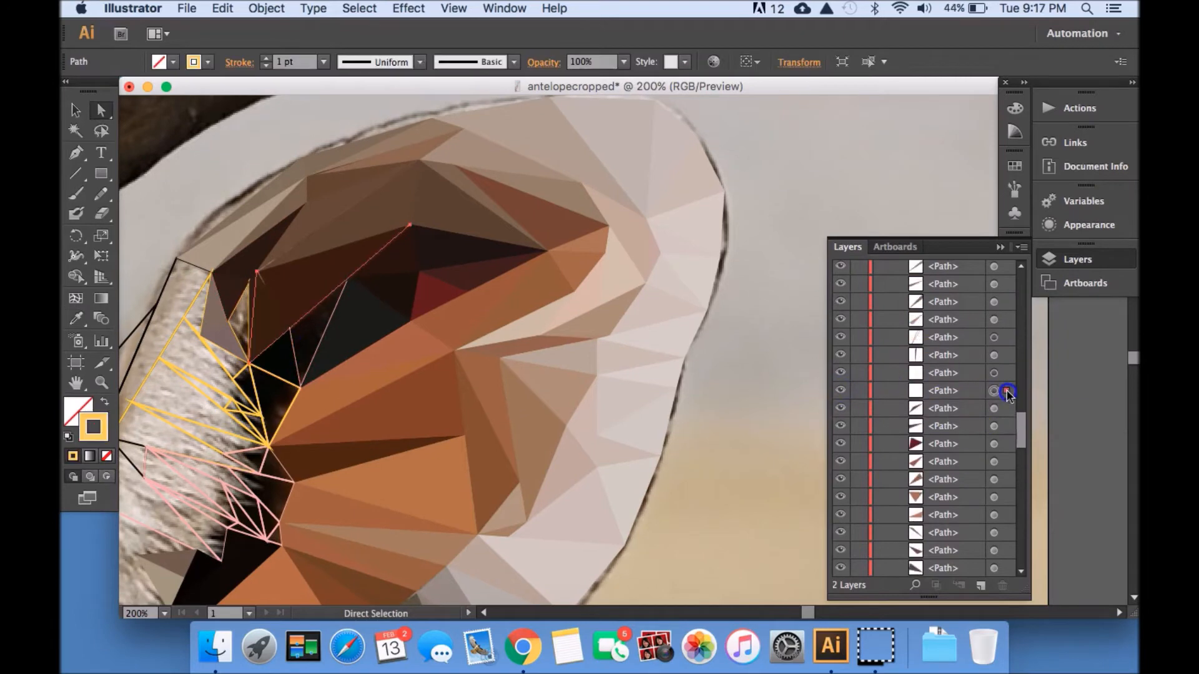
pyautogui.press('i')
pyautogui.click(229, 360)
# Fill the narrow triangle between the dark inner ear and the fur with a taupe brown sampled from the photo
pyautogui.press('a')
pyautogui.click(279, 364)
pyautogui.click(230, 335)
pyautogui.press('i')
pyautogui.click(350, 254)
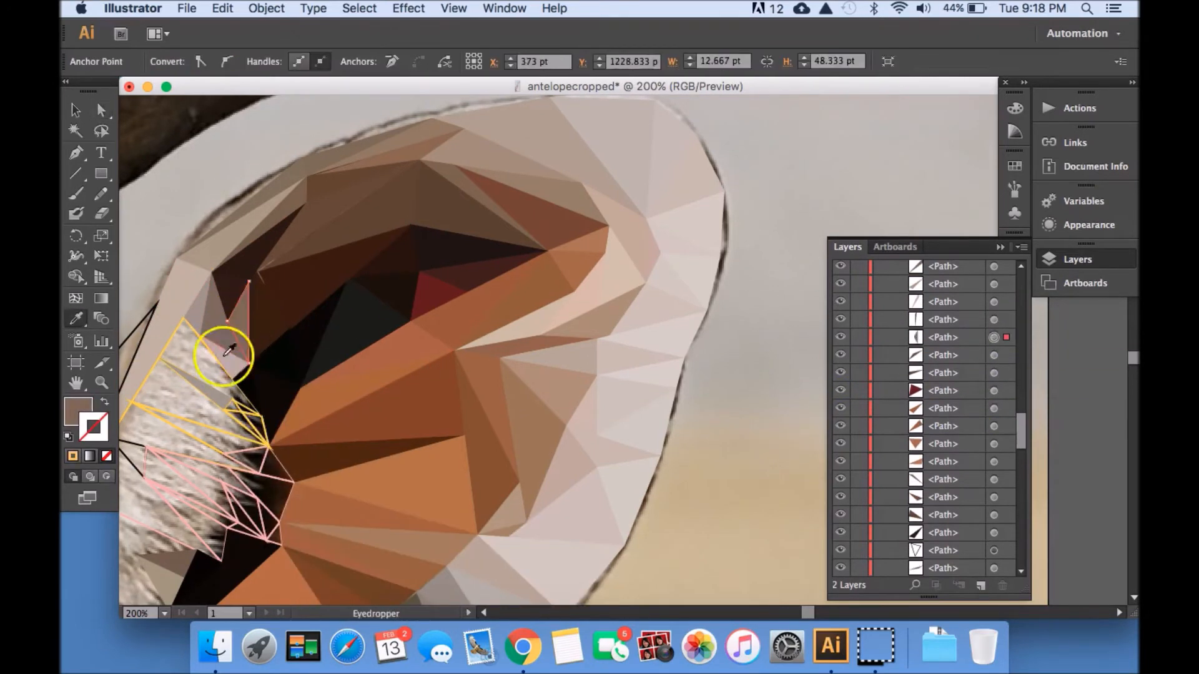
# Fill the upper yellow-outlined triangles over the white fur with pale pinkish greys sampled from the photo
pyautogui.press('a')
pyautogui.press('i')
pyautogui.click(171, 397)
pyautogui.press('a')
pyautogui.press('super+equal')
pyautogui.press('super+equal')
pyautogui.press('super+equal')
pyautogui.click(425, 414)
pyautogui.click(514, 415)
# Fill the remaining outlined triangles over the fur tufts and the ear's outer base with sampled beige, black and brown
pyautogui.press('p')
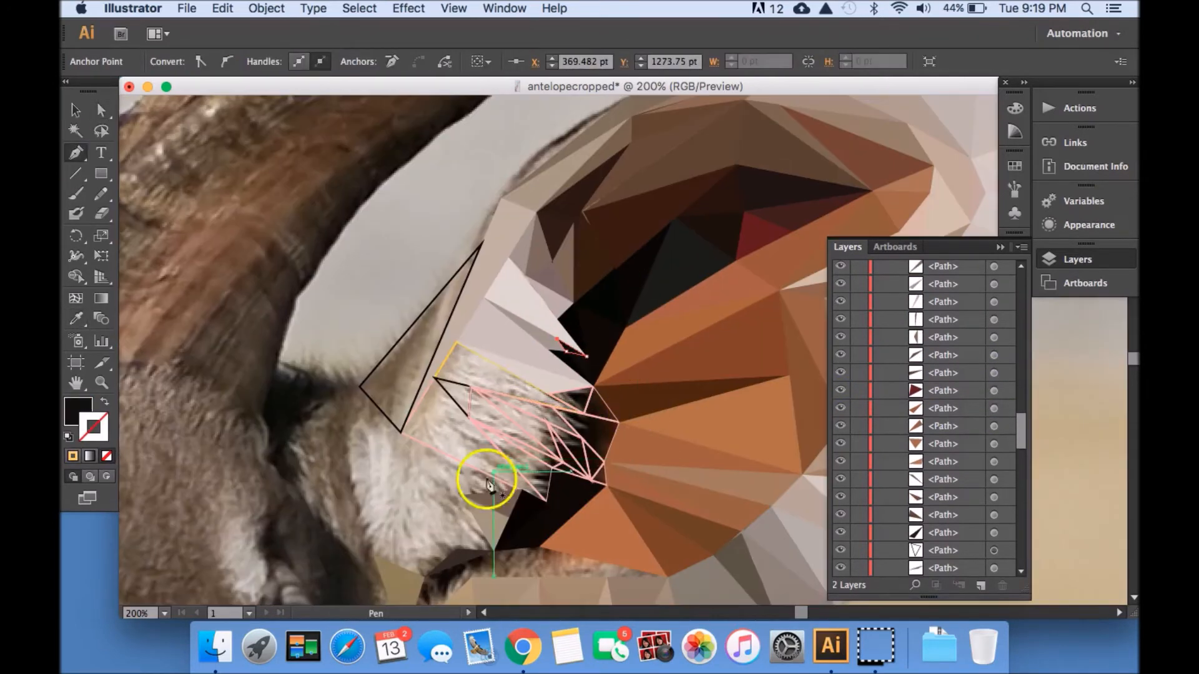
pyautogui.press('a')
pyautogui.click(575, 400)
pyautogui.press('i')
pyautogui.press('a')
pyautogui.click(509, 429)
pyautogui.press('super+equal')
pyautogui.press('super+equal')
pyautogui.press('super+equal')
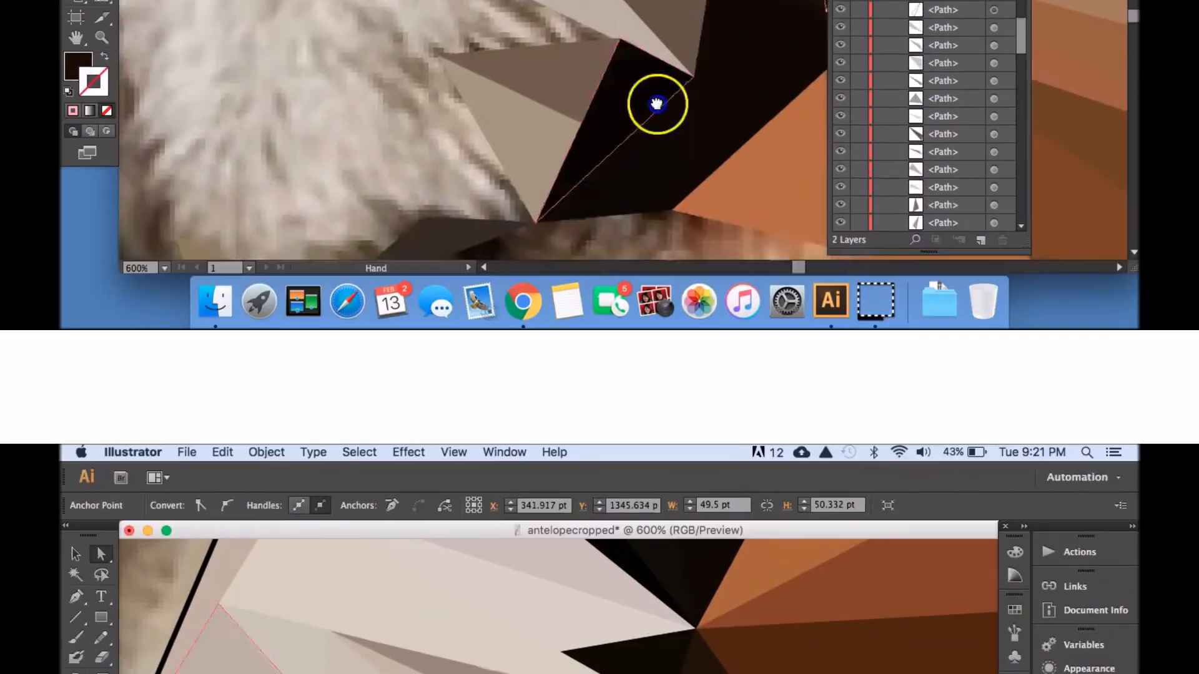
pyautogui.press('super+1')
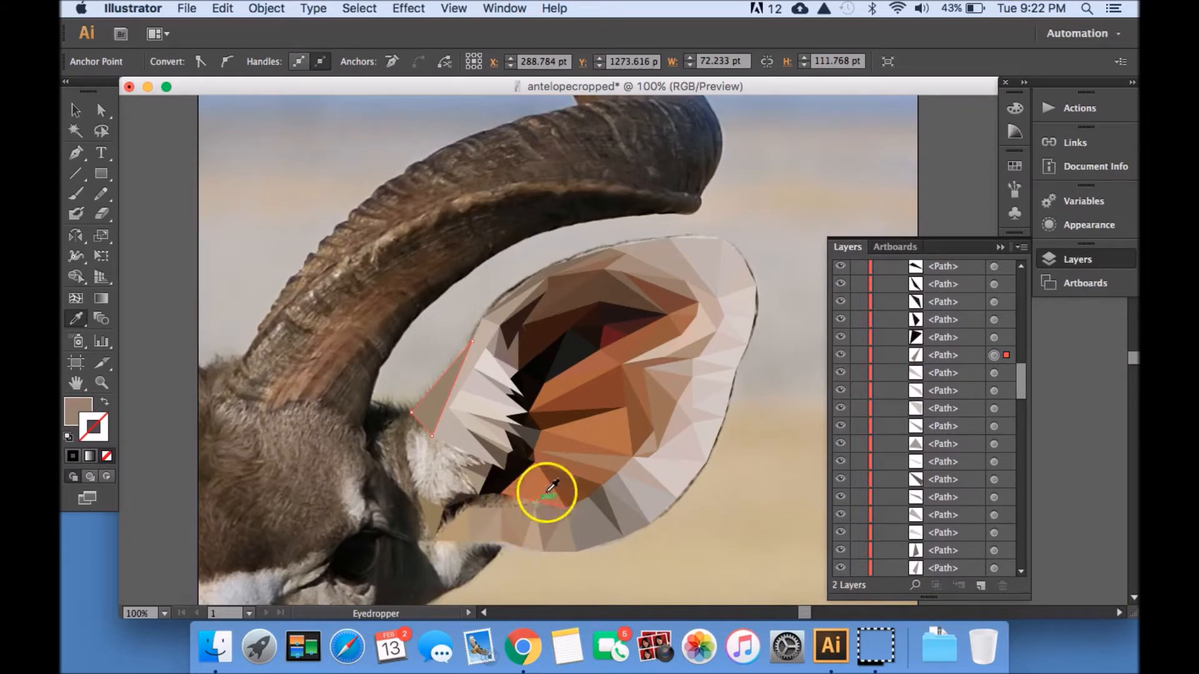
# Collapse the triangles layer and hide the photo on Layer 1 to inspect the seams between the inner-ear triangles
pyautogui.moveTo(1018, 385); pyautogui.dragTo(1032, 282)
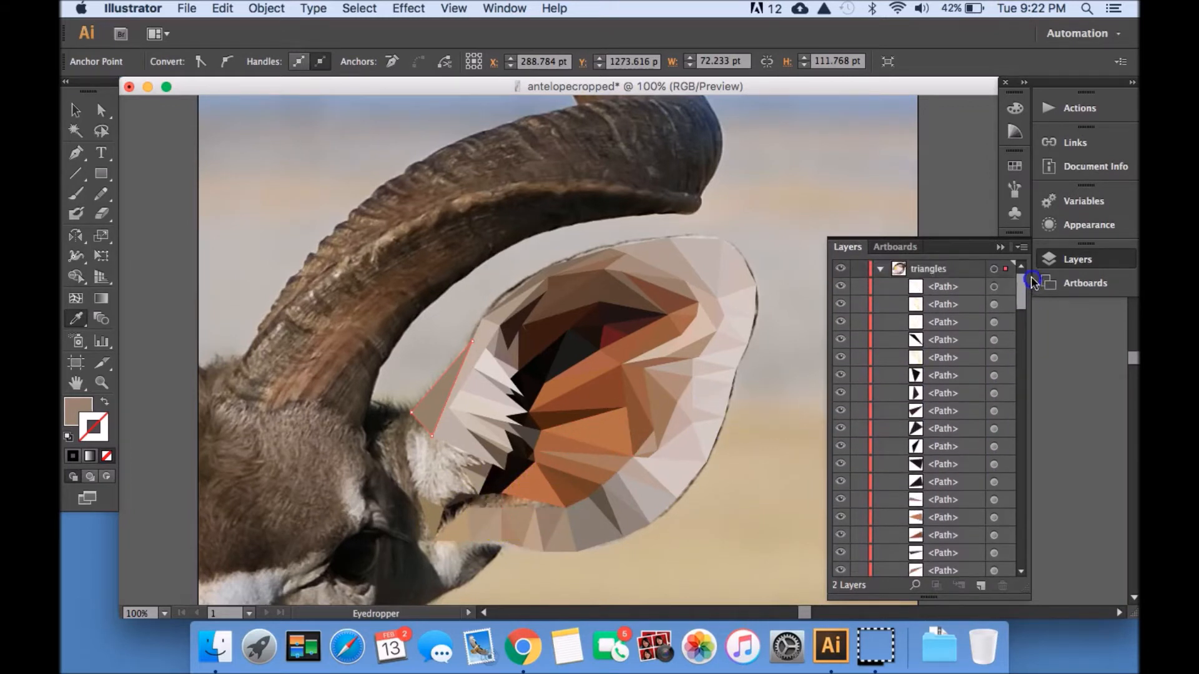
pyautogui.click(881, 270)
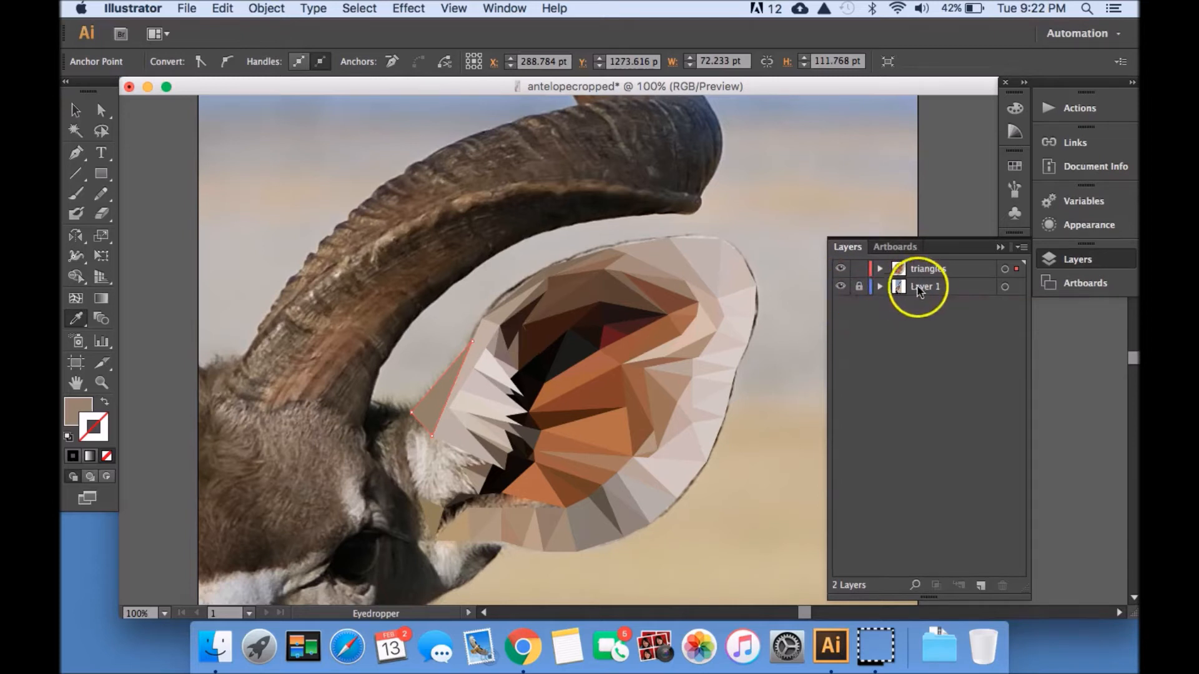
pyautogui.click(842, 289)
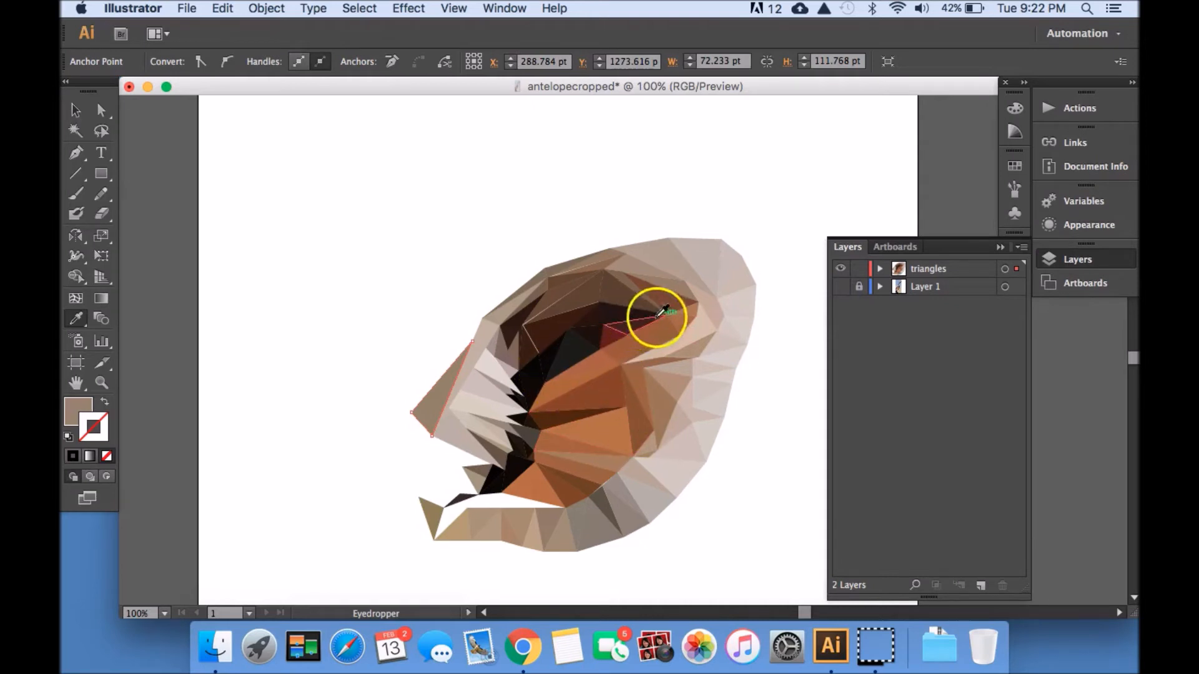
pyautogui.scroll(3, 634, 321)
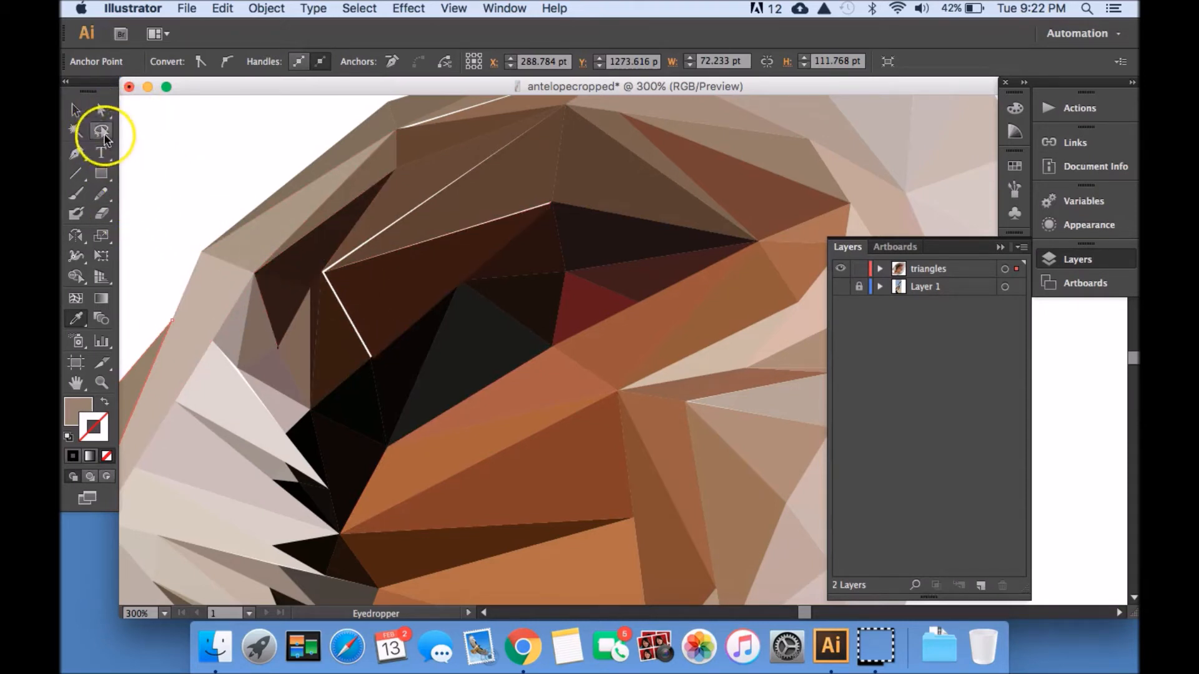
# Move the left and lower anchor points of the dark brown inner-ear triangle outward to close the white gap along its left side
pyautogui.click(102, 111)
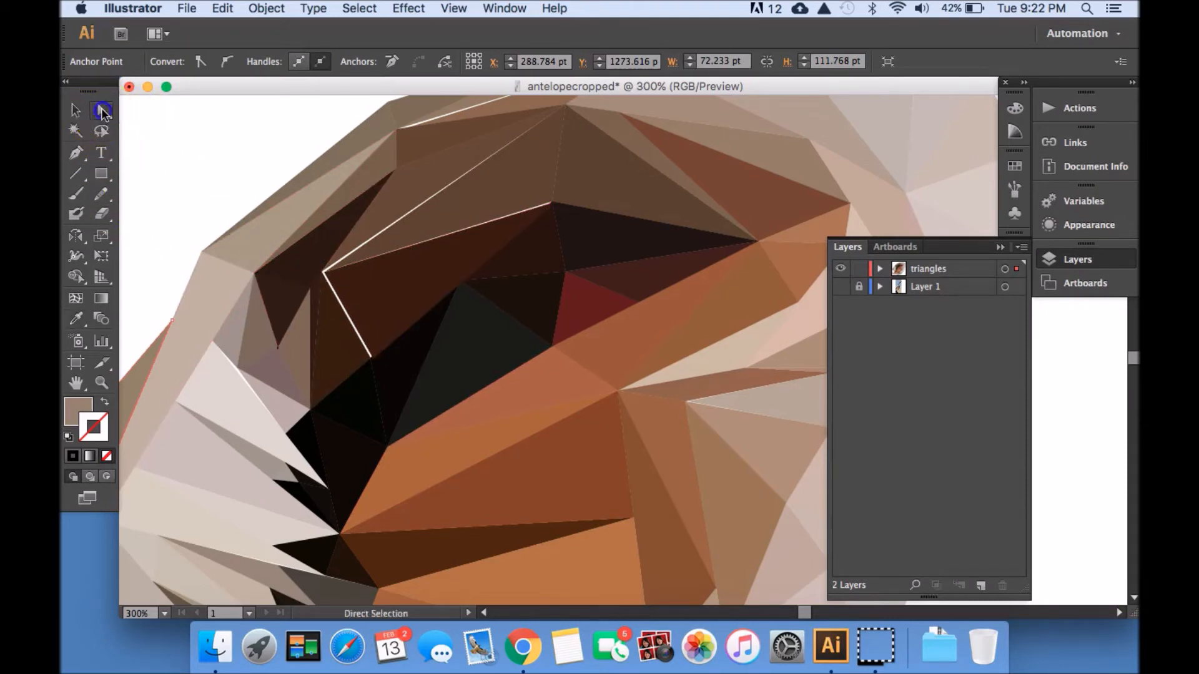
pyautogui.click(351, 291)
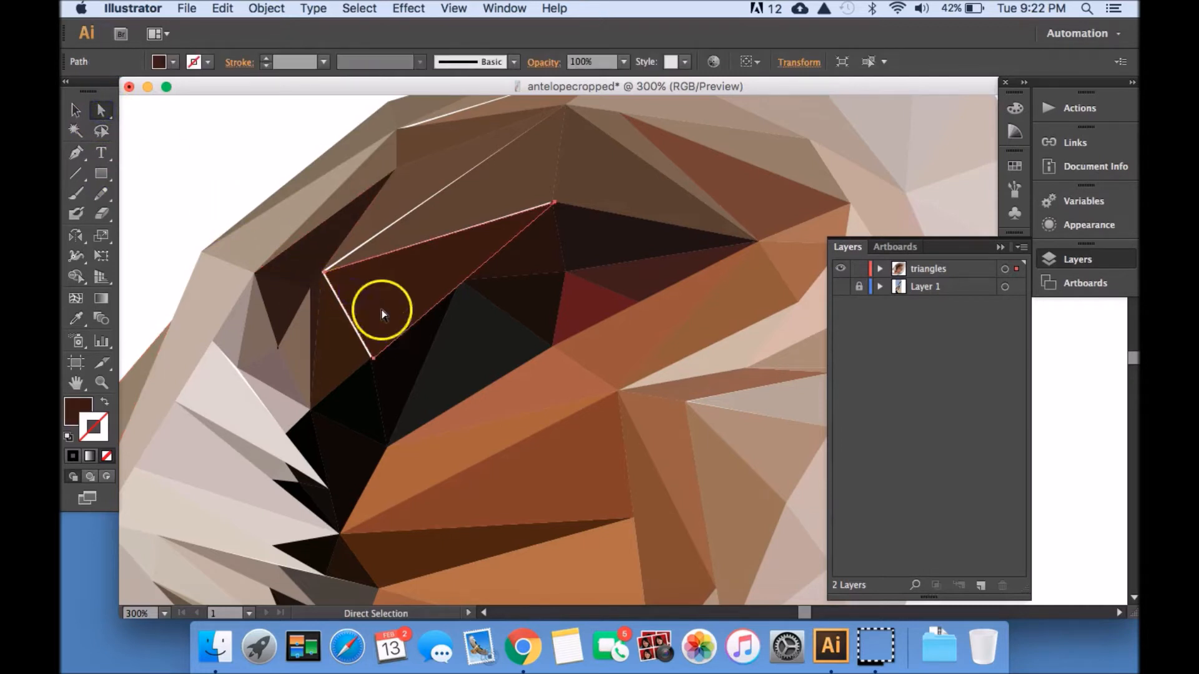
pyautogui.click(324, 272)
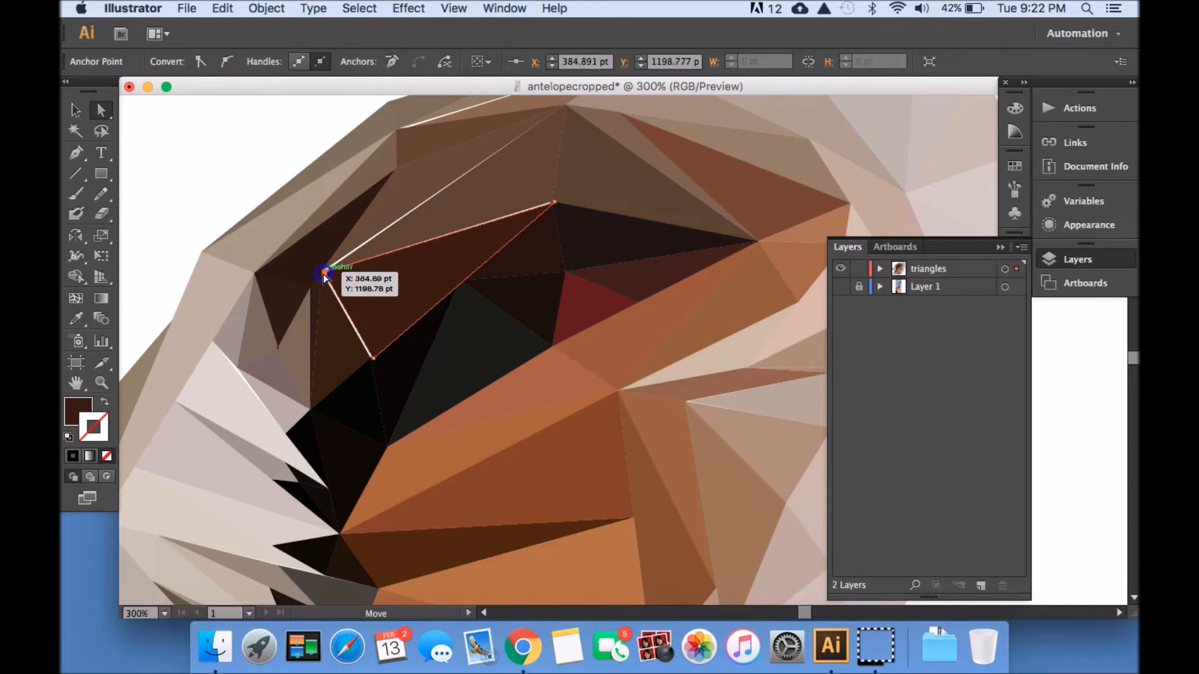
pyautogui.moveTo(321, 275); pyautogui.dragTo(321, 272)
pyautogui.click(372, 359)
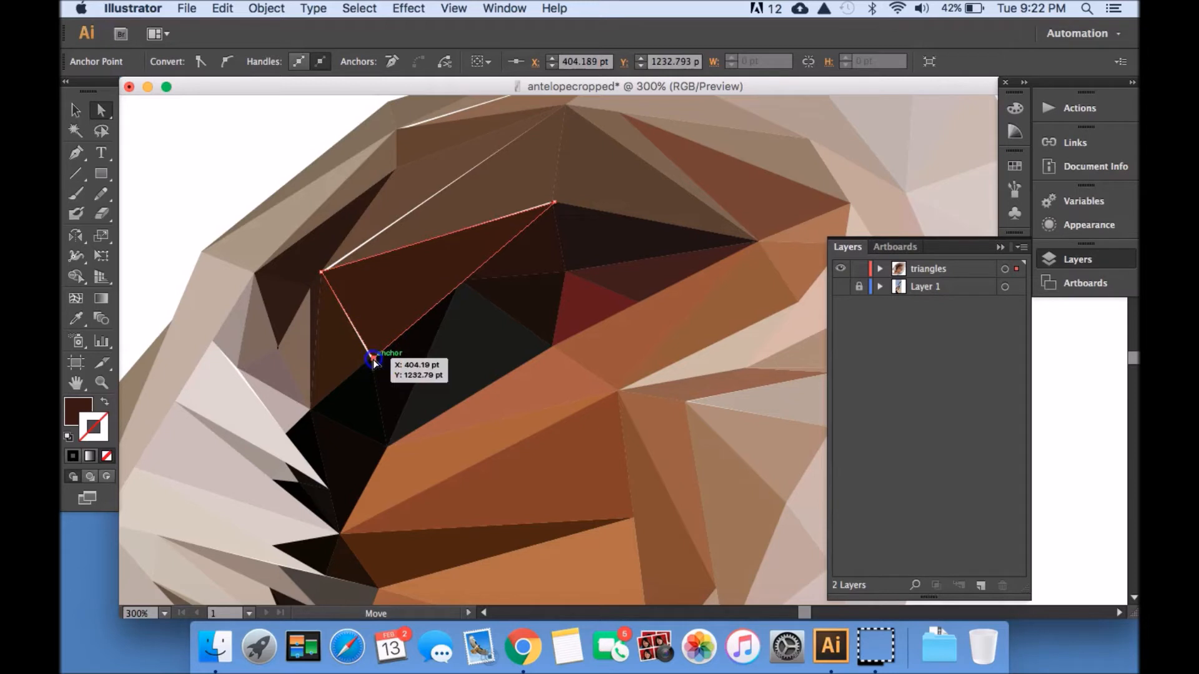
pyautogui.moveTo(370, 360); pyautogui.dragTo(369, 359)
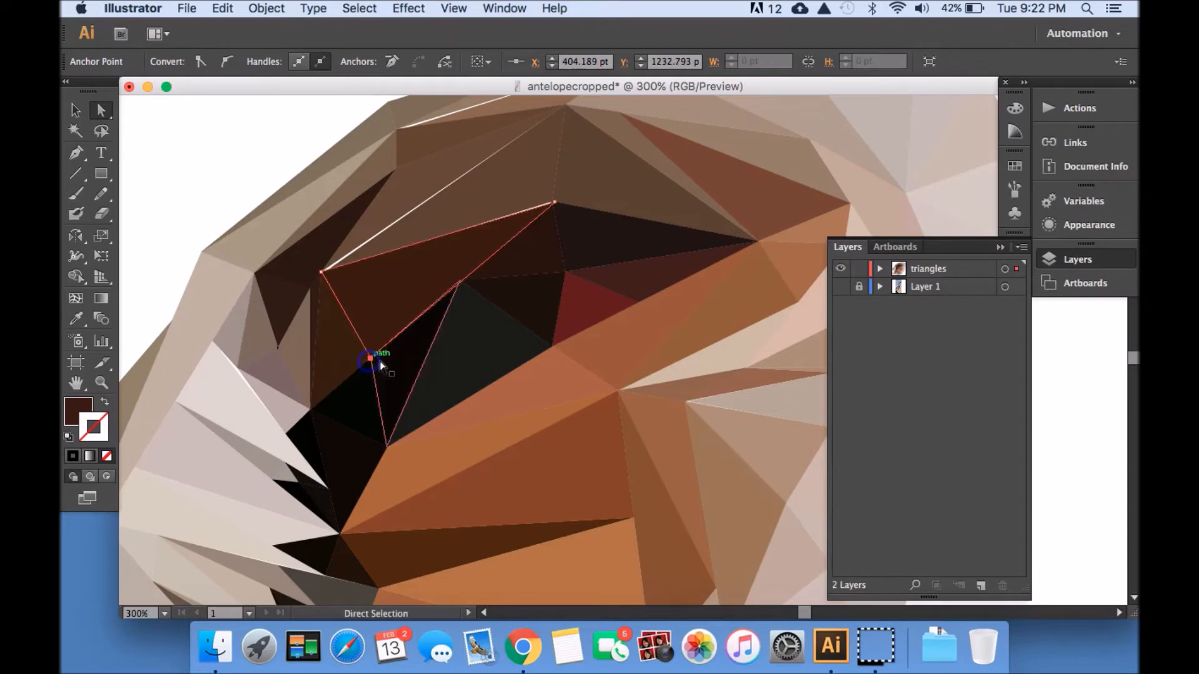
# Move the lower corner anchor points of the brown triangle above the dark inner ear onto the neighbouring corners
pyautogui.click(357, 252)
pyautogui.moveTo(325, 271); pyautogui.dragTo(321, 275)
pyautogui.click(560, 187)
pyautogui.moveTo(551, 204); pyautogui.dragTo(555, 203)
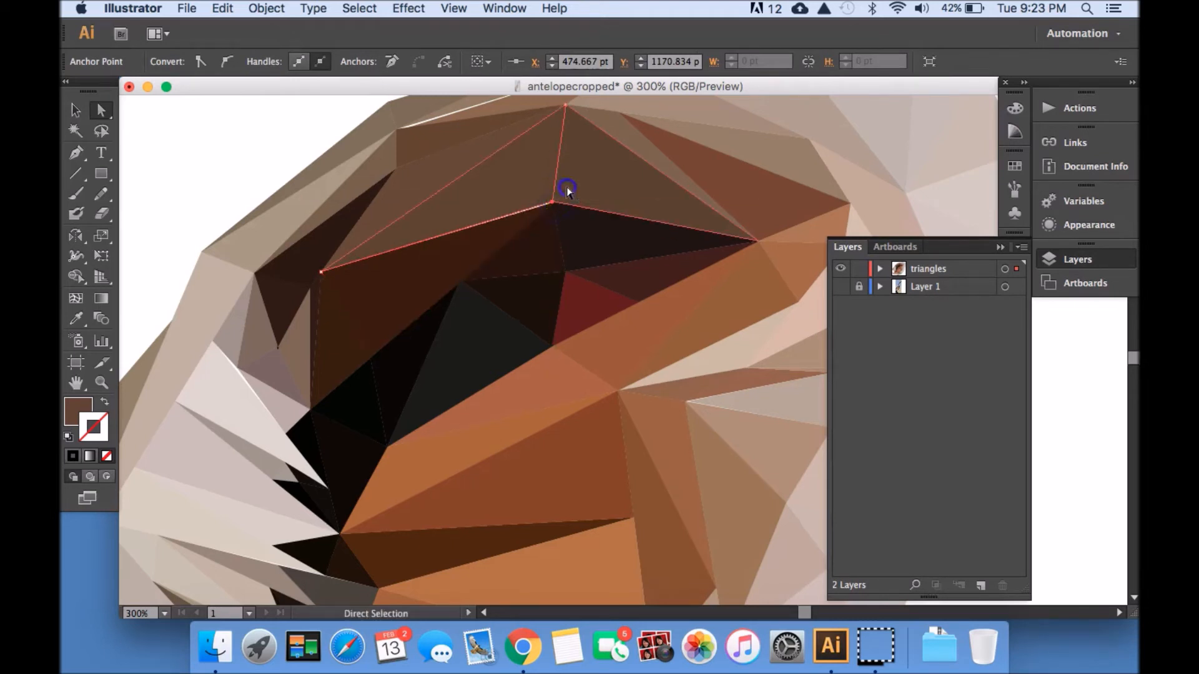
pyautogui.click(533, 187)
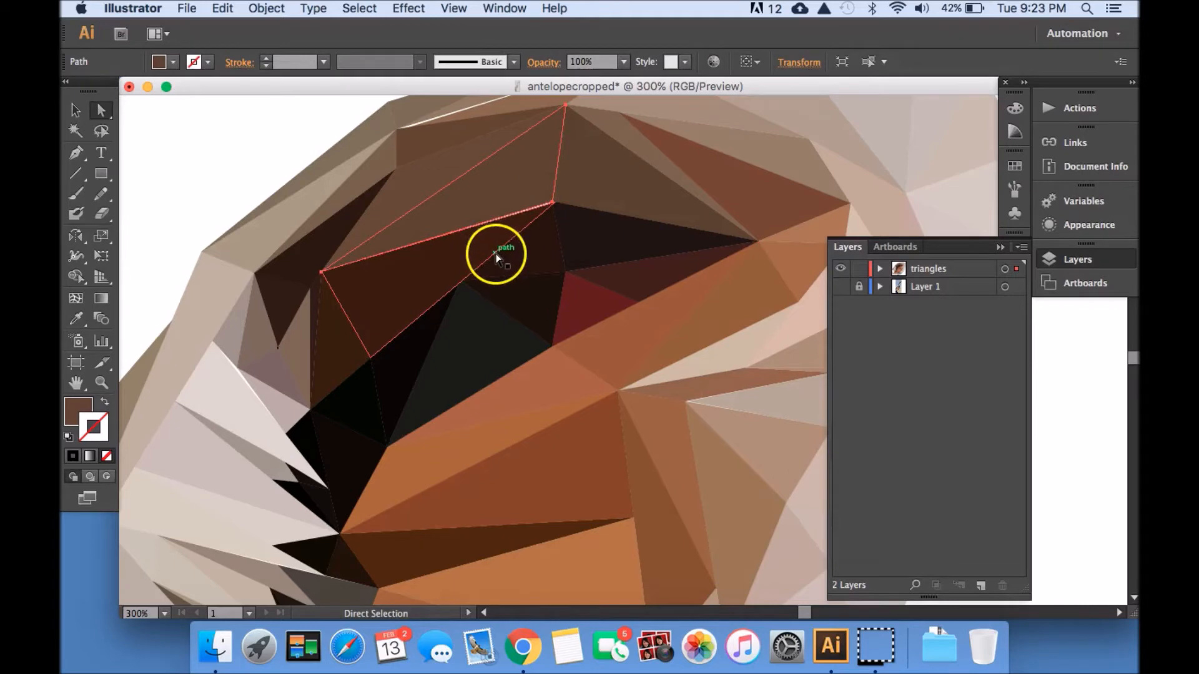
# Move the dark brown triangle's upper corner onto the shared inner-ear corner to close the white seam along its upper edge
pyautogui.press('super+equal')
pyautogui.press('super+equal')
pyautogui.press('super+equal')
pyautogui.moveTo(506, 238); pyautogui.dragTo(528, 399)
pyautogui.moveTo(507, 245); pyautogui.dragTo(536, 425)
pyautogui.click(455, 225)
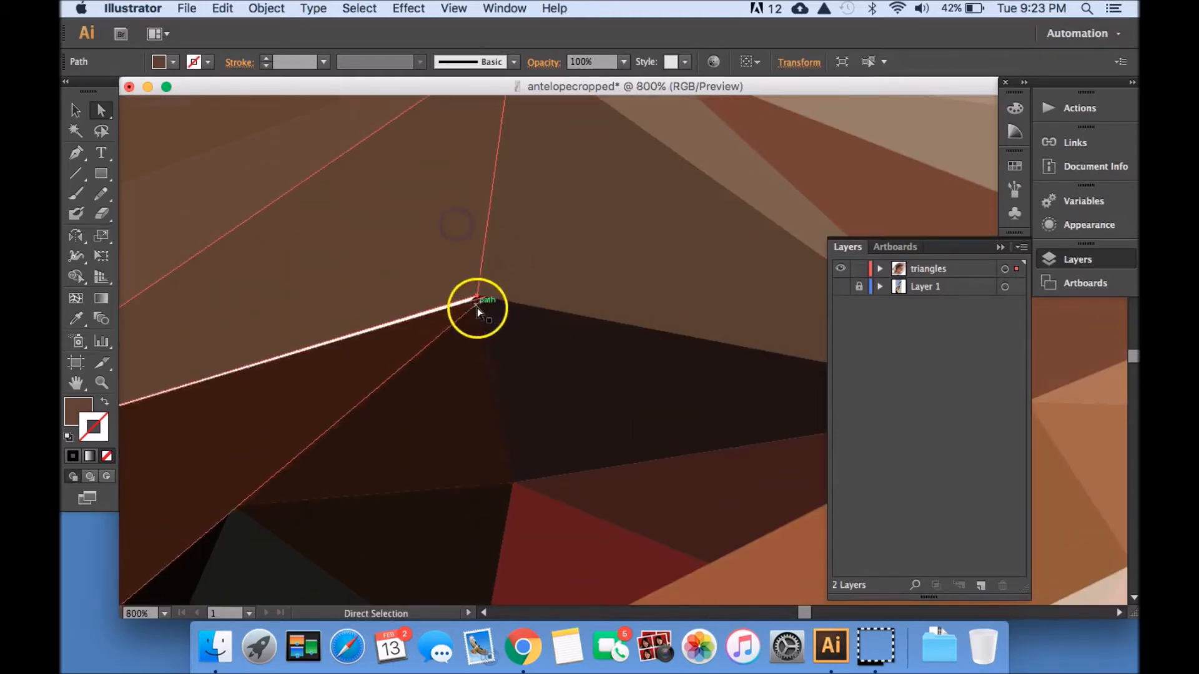
pyautogui.moveTo(484, 300); pyautogui.dragTo(477, 295)
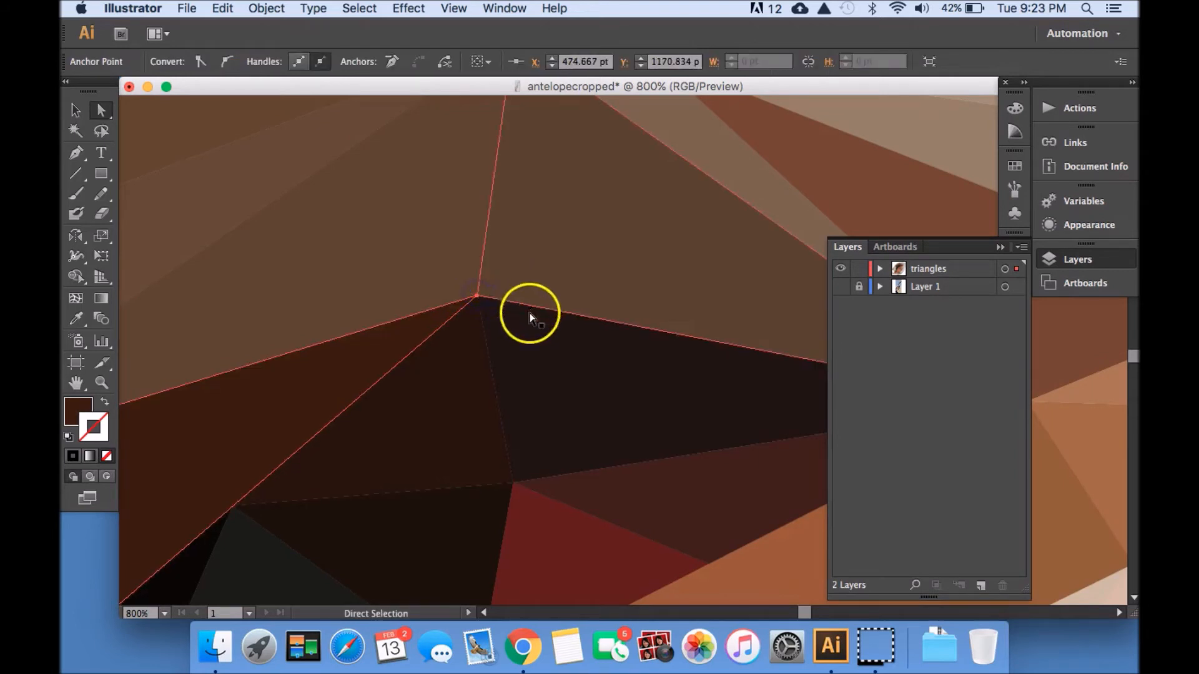
# Pull the sharp end of the thin brown triangle under the ear's upper rim onto the neighbouring corner to close the white gap
pyautogui.scroll(-1, 605, 246)
pyautogui.scroll(1, 605, 245)
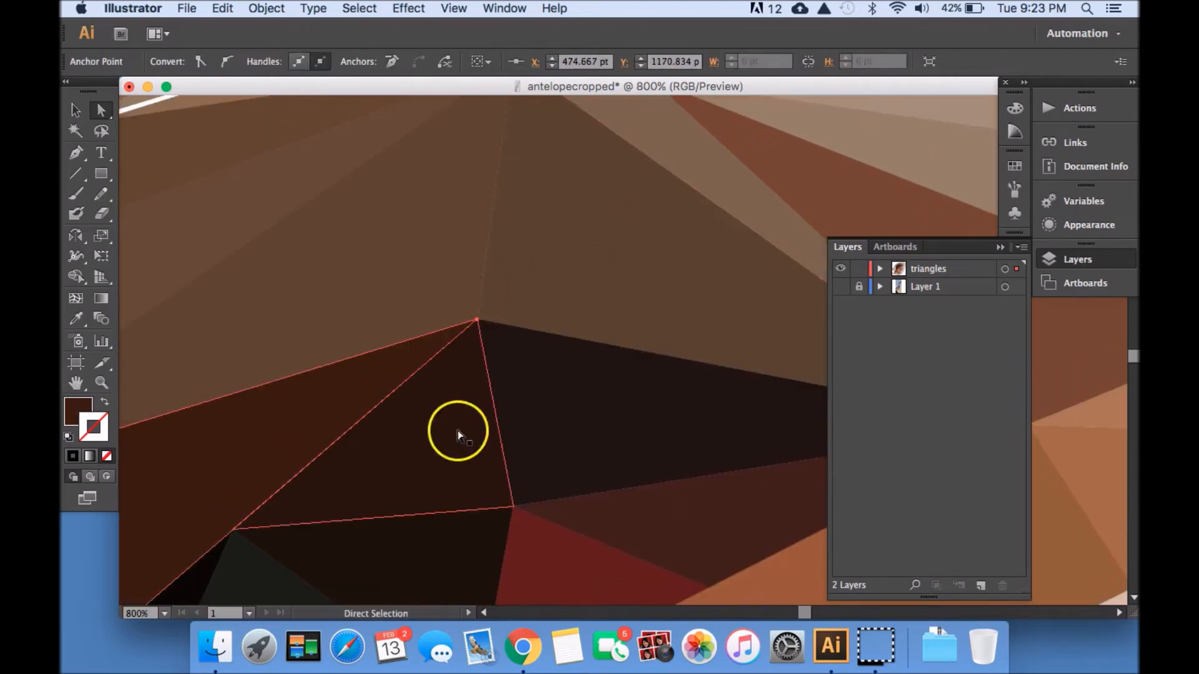
pyautogui.scroll(1, 486, 466)
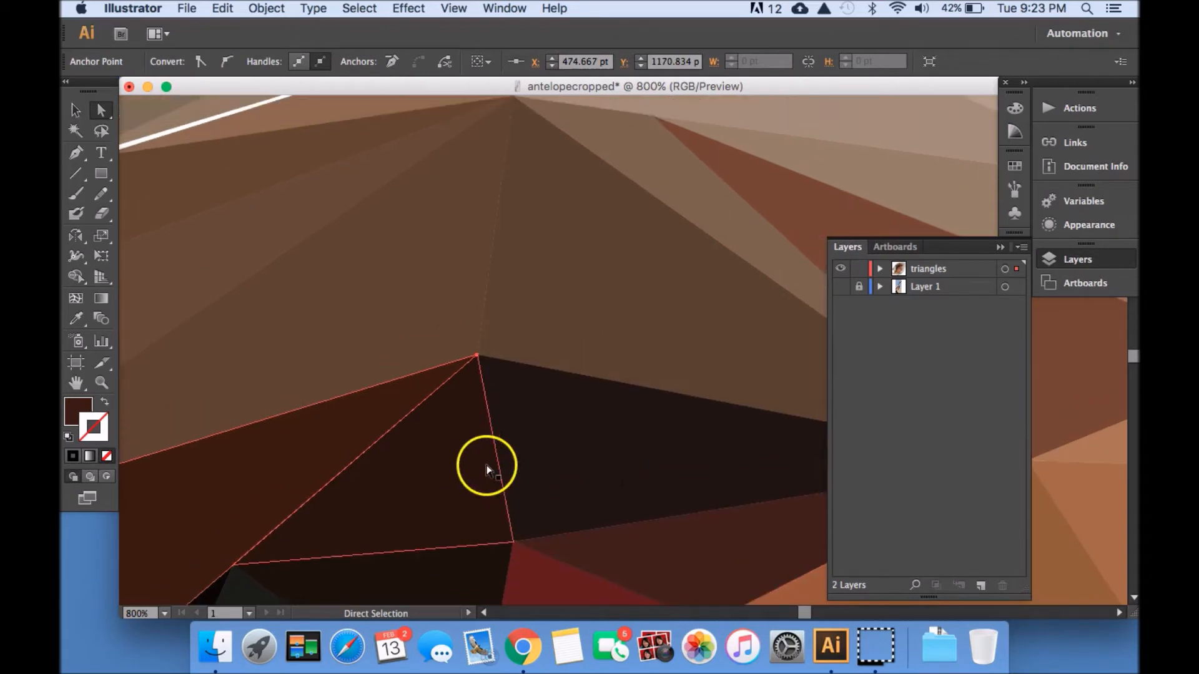
pyautogui.scroll(2, 390, 302)
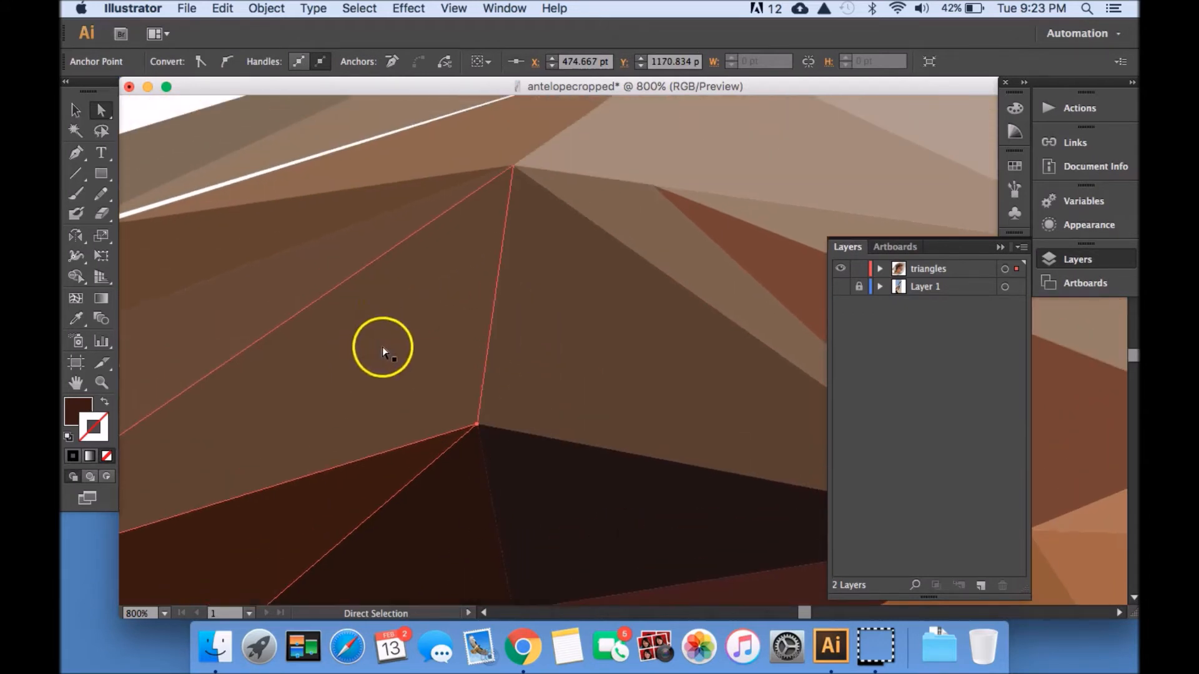
pyautogui.scroll(5, 388, 347)
pyautogui.press('space')
pyautogui.moveTo(325, 370); pyautogui.dragTo(670, 358)
pyautogui.click(661, 331)
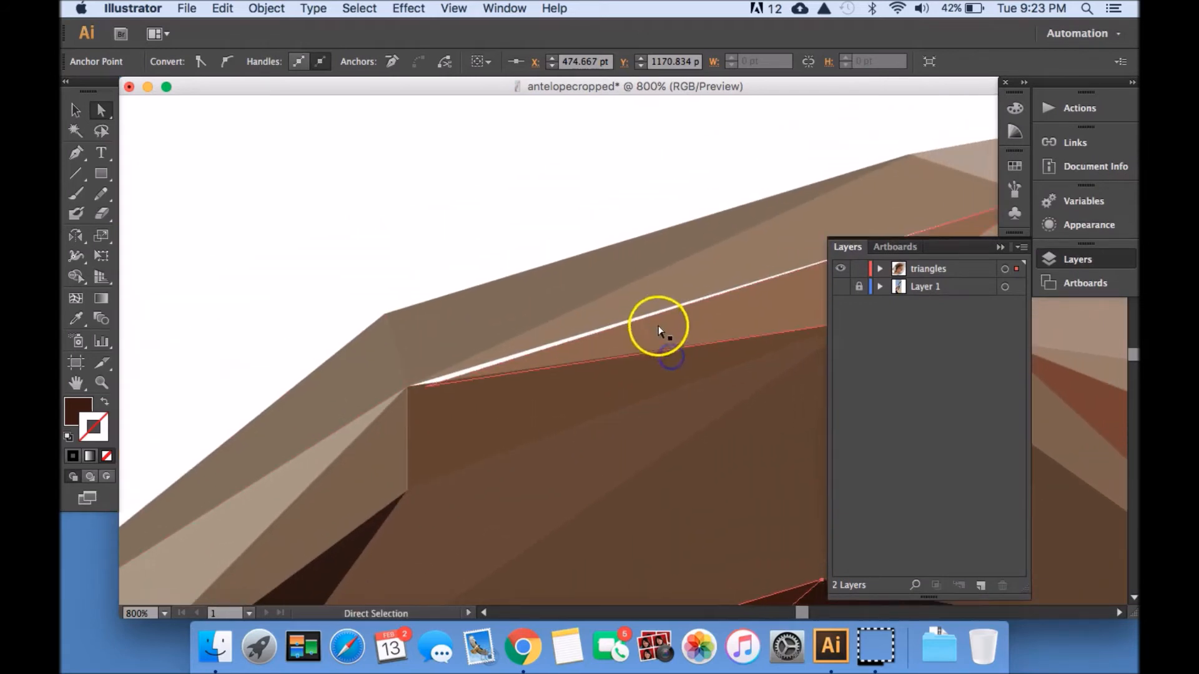
pyautogui.click(479, 379)
pyautogui.moveTo(426, 391); pyautogui.dragTo(411, 388)
pyautogui.scroll(2, 601, 431)
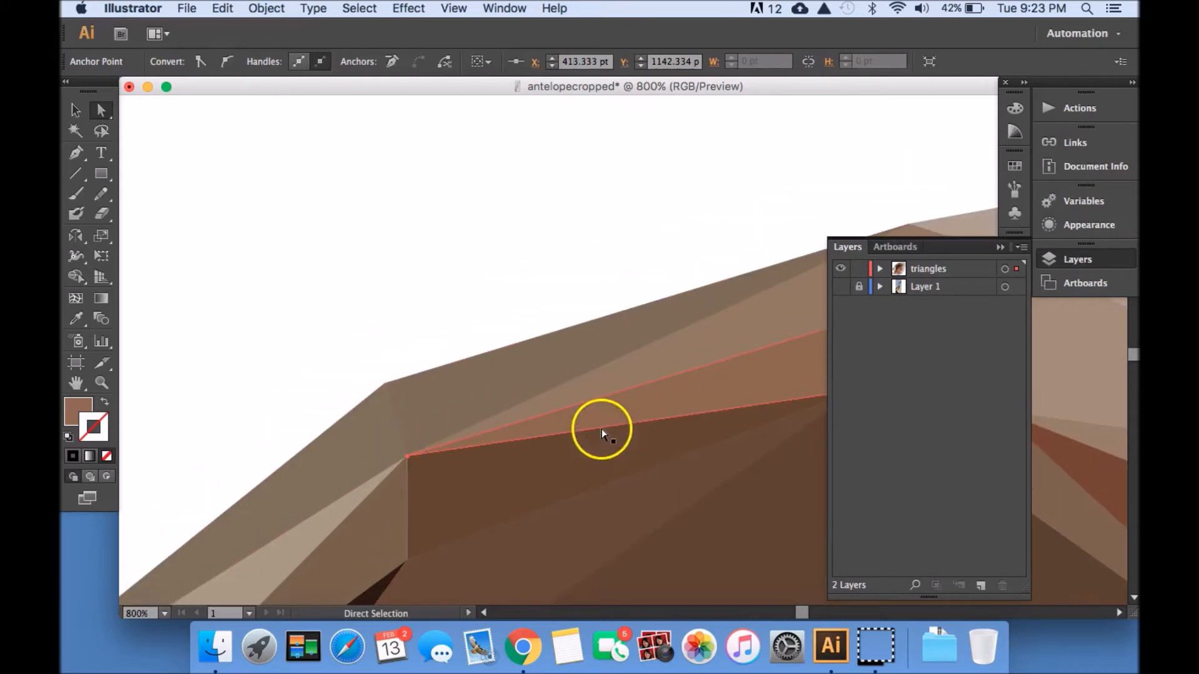
# Undo the first adjustment and nudge the tip of the pale grey triangle beside the orange inner ear to close its thin seam
pyautogui.scroll(-4, 581, 412)
pyautogui.press('super+minus')
pyautogui.press('super+minus')
pyautogui.press('super+minus')
pyautogui.press('super+minus')
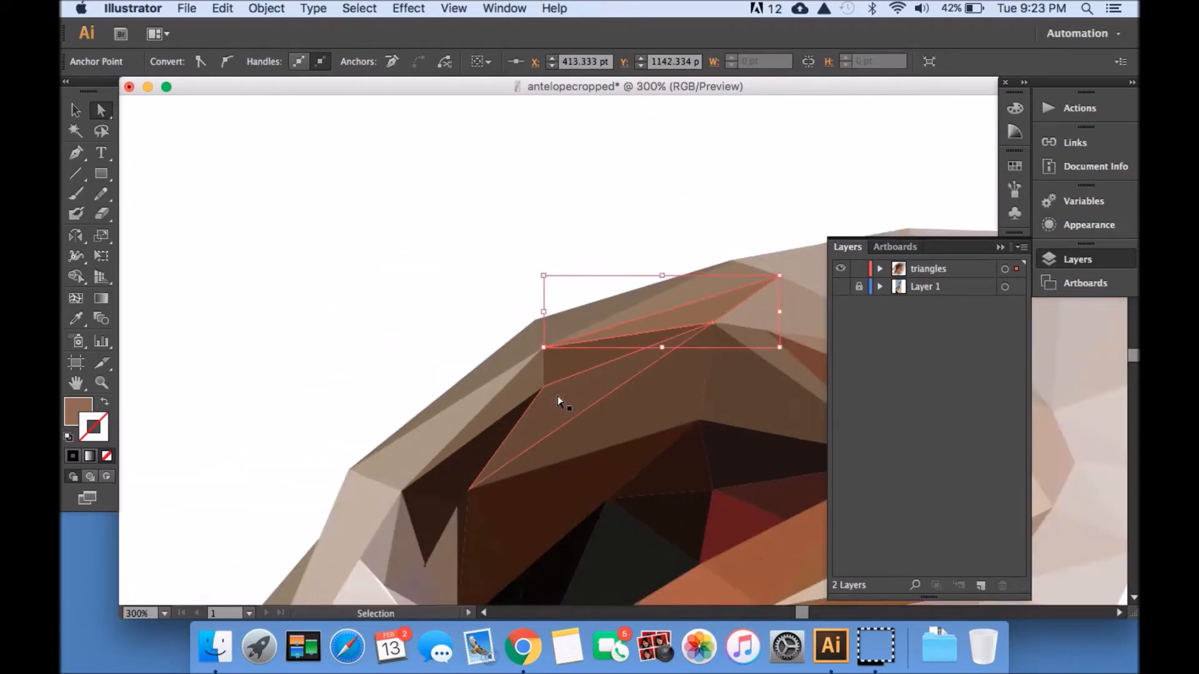
pyautogui.moveTo(616, 453); pyautogui.dragTo(562, 263)
pyautogui.moveTo(556, 354); pyautogui.dragTo(450, 346)
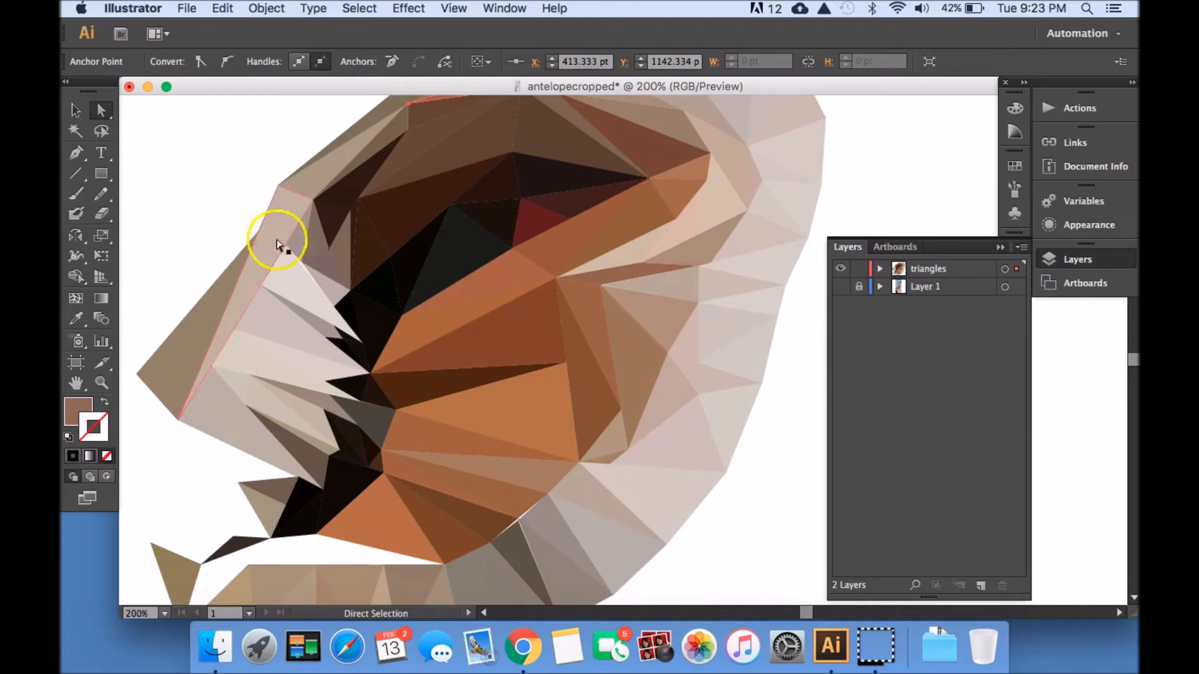
pyautogui.press('super+equal')
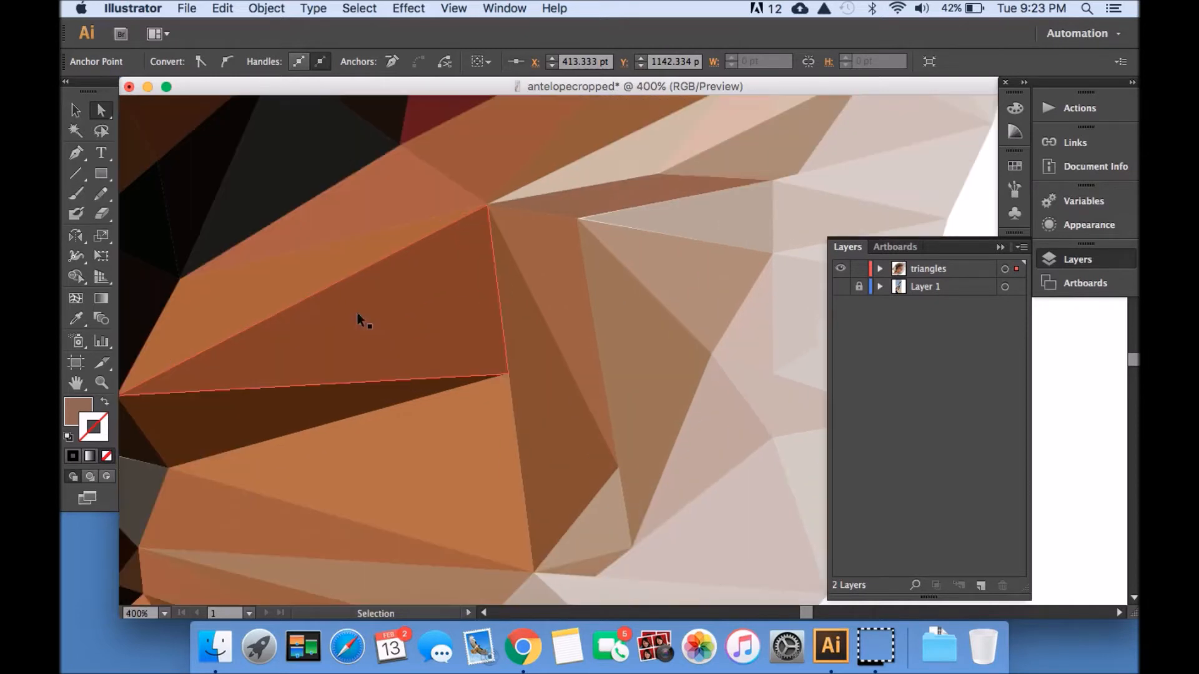
pyautogui.click(688, 223)
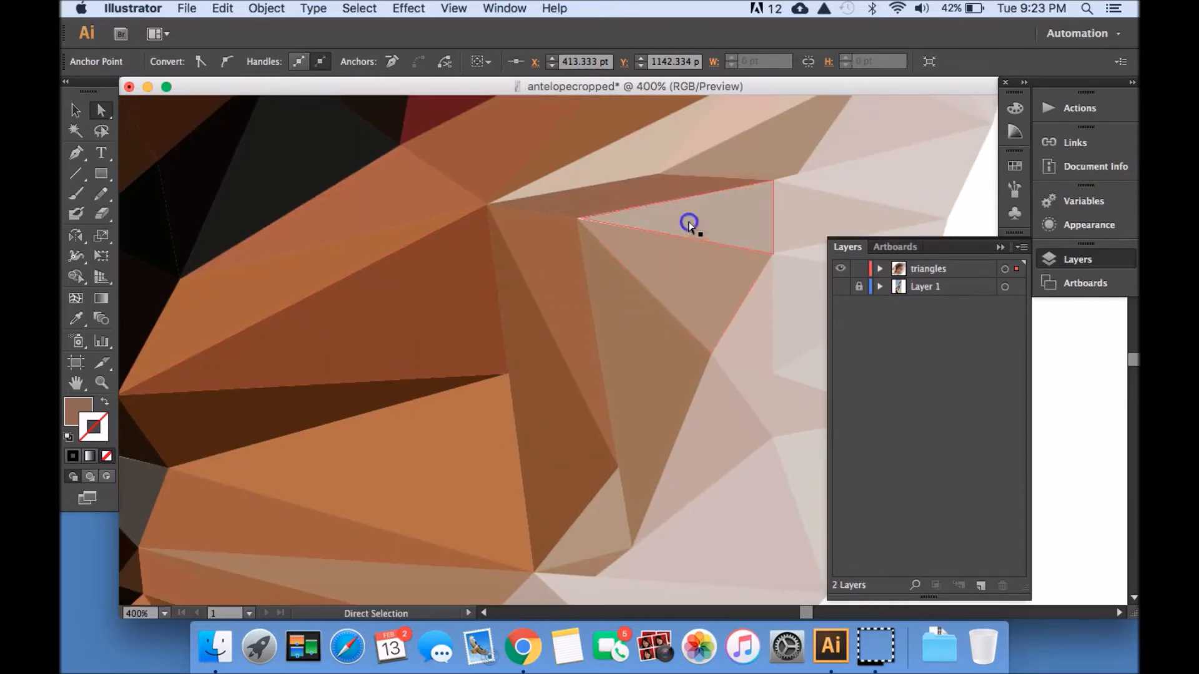
pyautogui.click(579, 219)
pyautogui.click(593, 220)
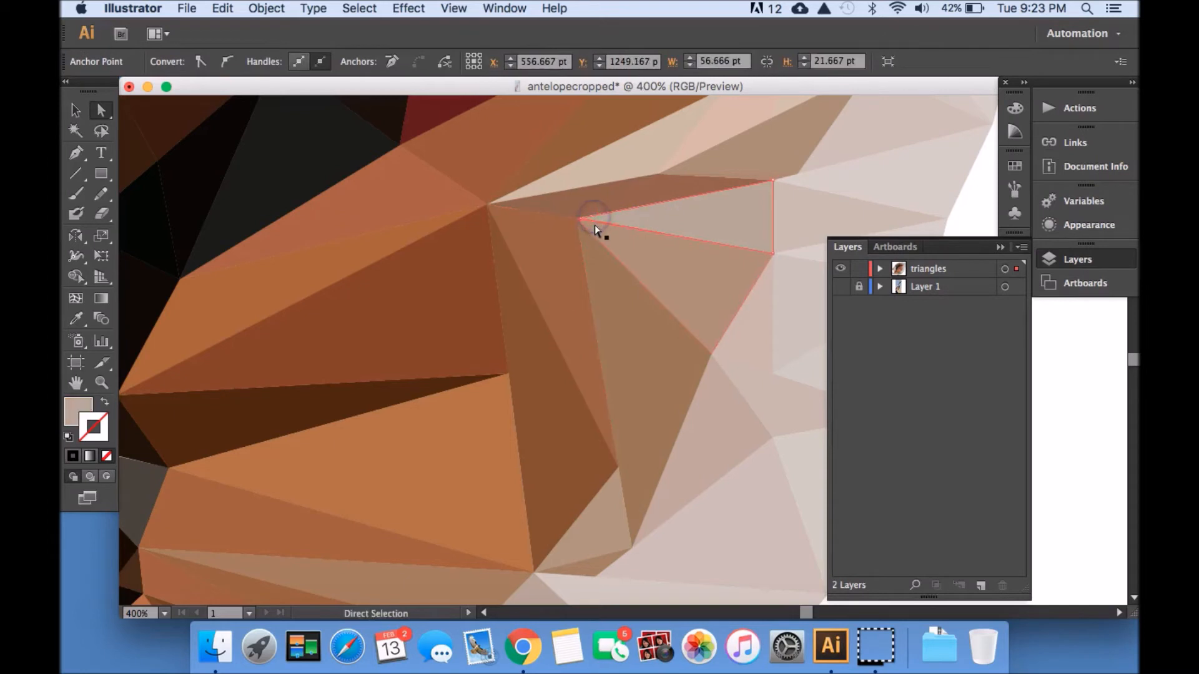
pyautogui.press('super+z')
pyautogui.click(604, 222)
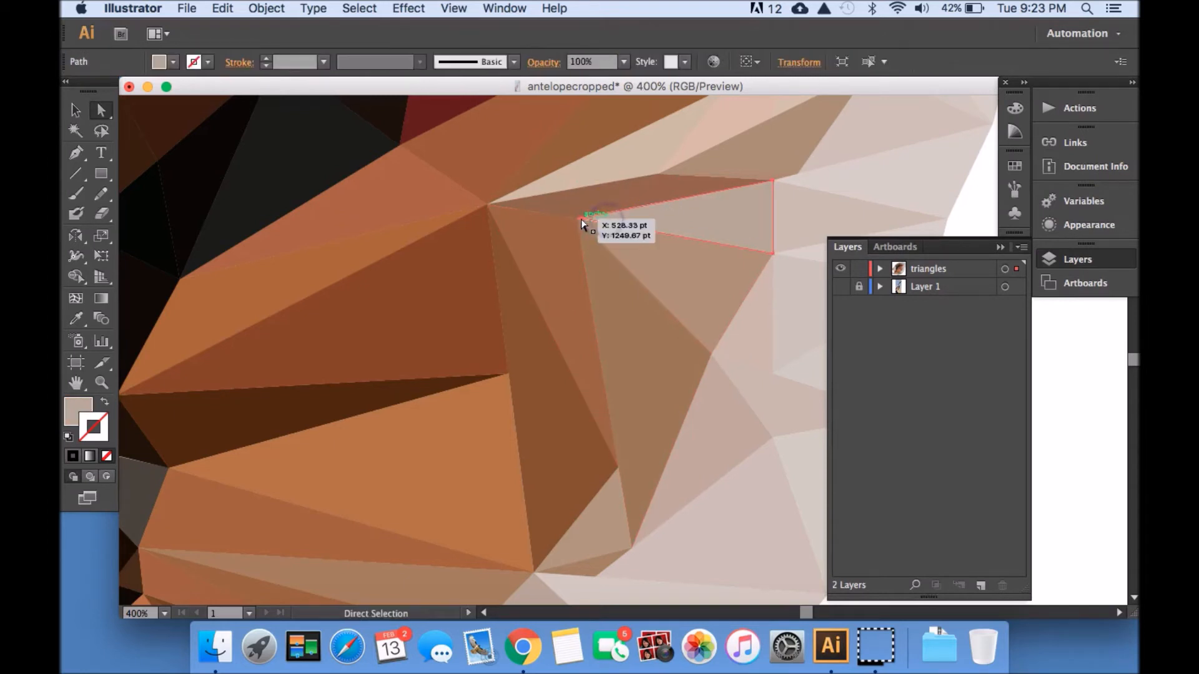
pyautogui.click(580, 221)
pyautogui.moveTo(577, 219); pyautogui.dragTo(576, 219)
# Move the shared upper corners of the grey and dark olive triangles on the ear's lower rim to close the white gaps
pyautogui.press('space')
pyautogui.moveTo(556, 495); pyautogui.dragTo(596, 208)
pyautogui.moveTo(569, 376); pyautogui.dragTo(604, 263)
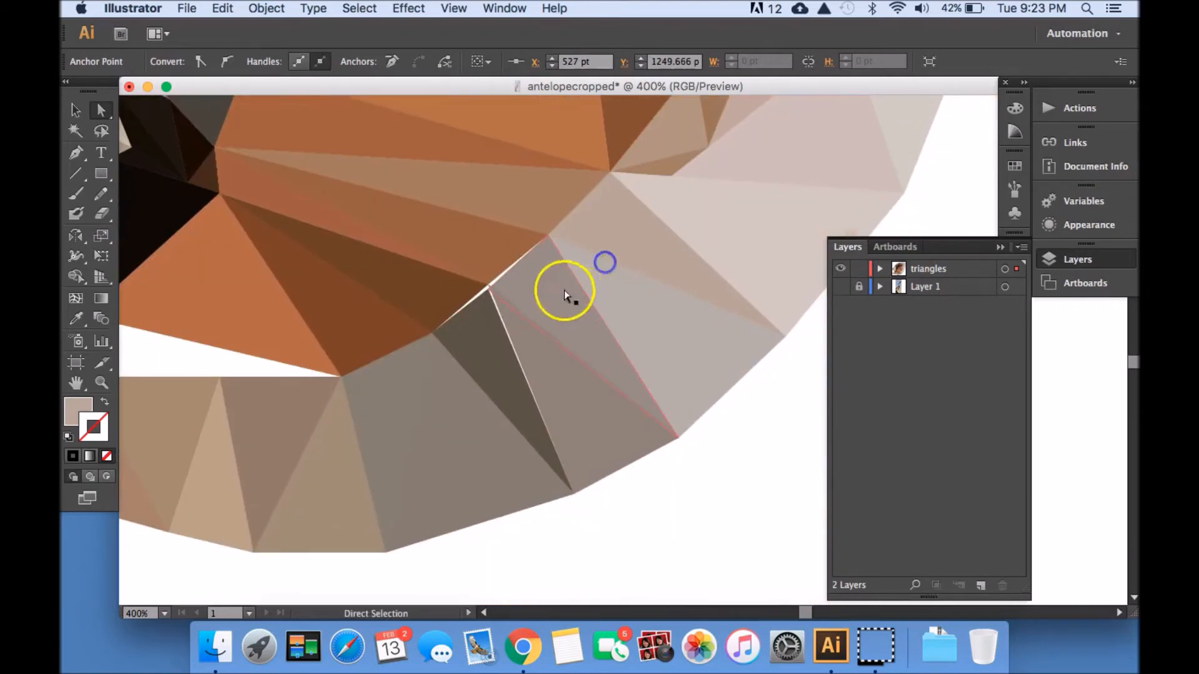
pyautogui.click(541, 279)
pyautogui.moveTo(490, 286); pyautogui.dragTo(487, 287)
pyautogui.click(505, 317)
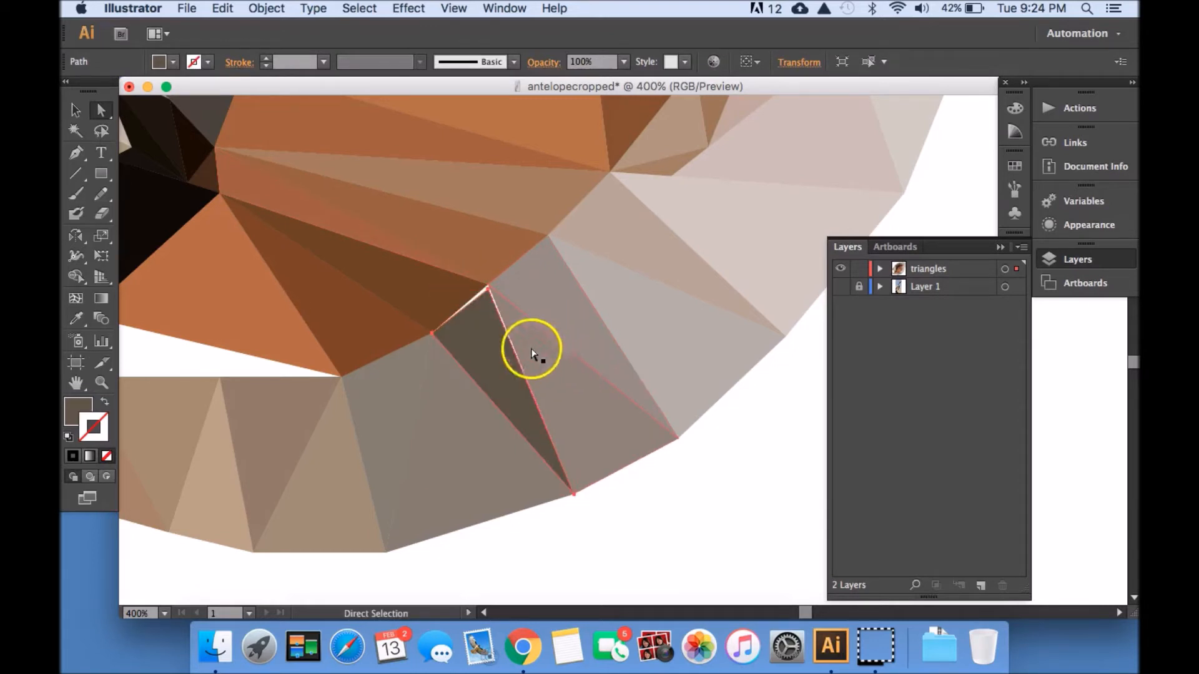
pyautogui.moveTo(492, 291); pyautogui.dragTo(489, 284)
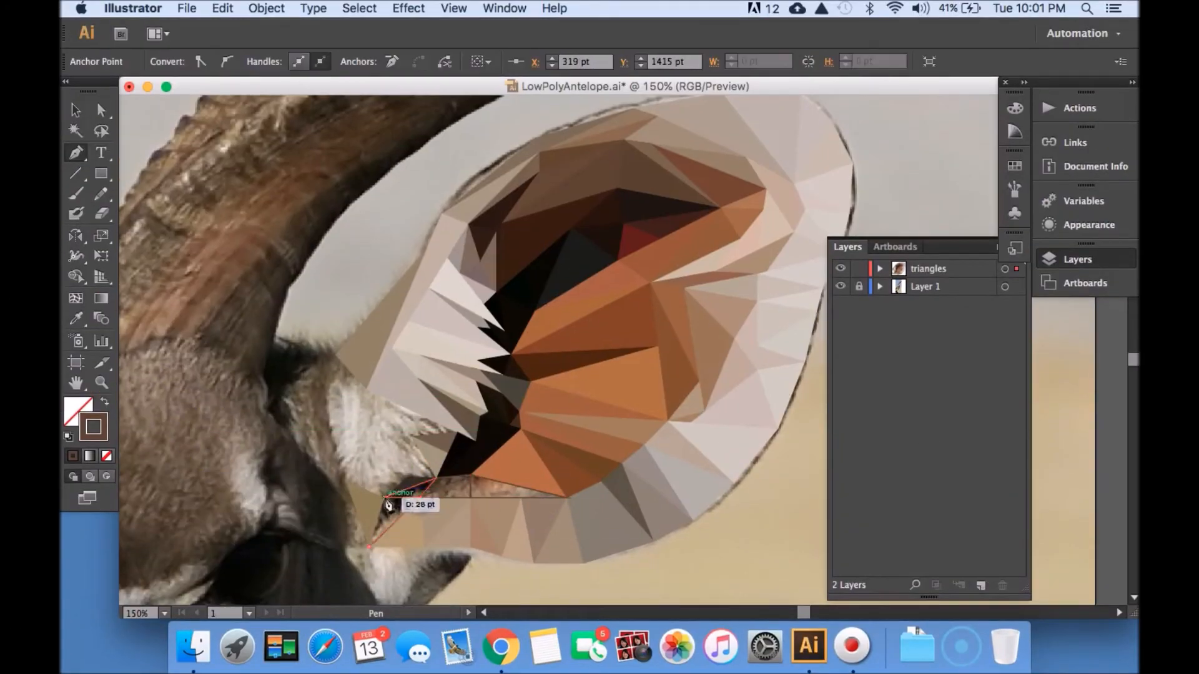
# Trace outlined triangles over the fur between the ear's base and the horn with the Pen tool
pyautogui.click(345, 480)
pyautogui.click(384, 493)
pyautogui.click(367, 390)
pyautogui.click(457, 431)
pyautogui.click(273, 348)
# Fill the traced triangles at the ear's base with colours sampled from the photo
pyautogui.press('a')
pyautogui.click(472, 493)
pyautogui.click(465, 495)
pyautogui.press('i')
pyautogui.press('a')
pyautogui.click(401, 422)
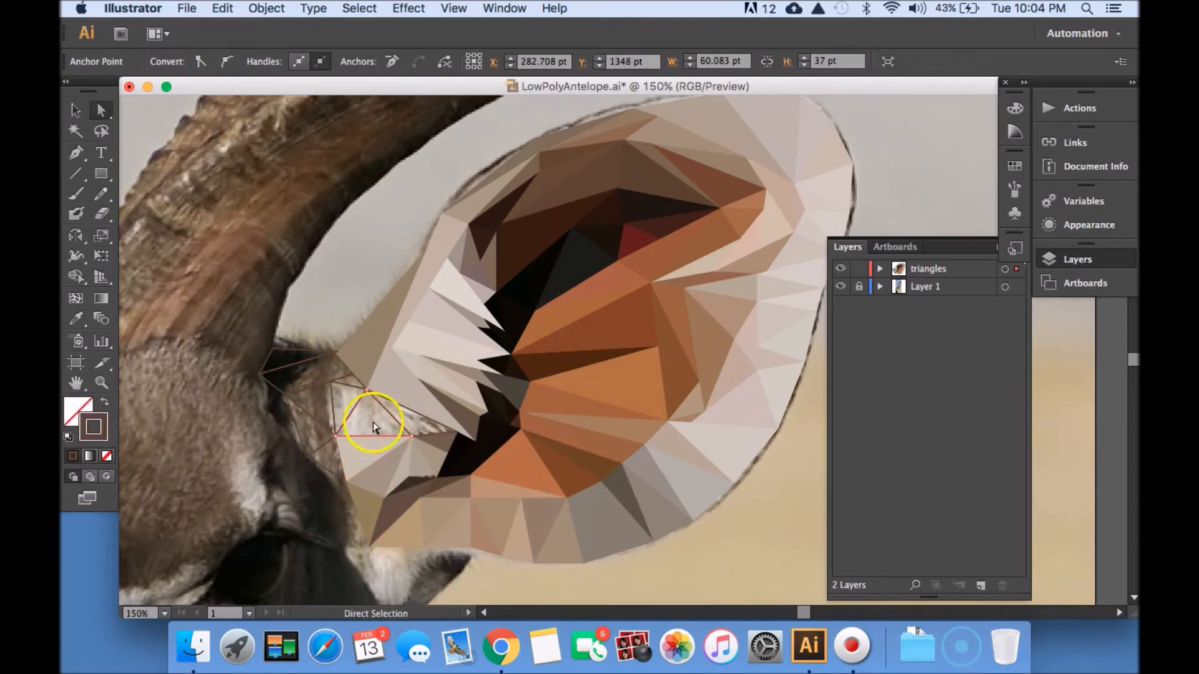
pyautogui.click(311, 359)
# Hide the photo on Layer 1, finish colouring the ear-base triangles and close the white seam between the cream and taupe triangles
pyautogui.click(840, 286)
pyautogui.click(328, 457)
pyautogui.press('i')
pyautogui.press('a')
pyautogui.press('super+plus')
pyautogui.press('super+plus')
pyautogui.press('super+plus')
pyautogui.click(385, 362)
pyautogui.click(658, 316)
pyautogui.click(525, 382)
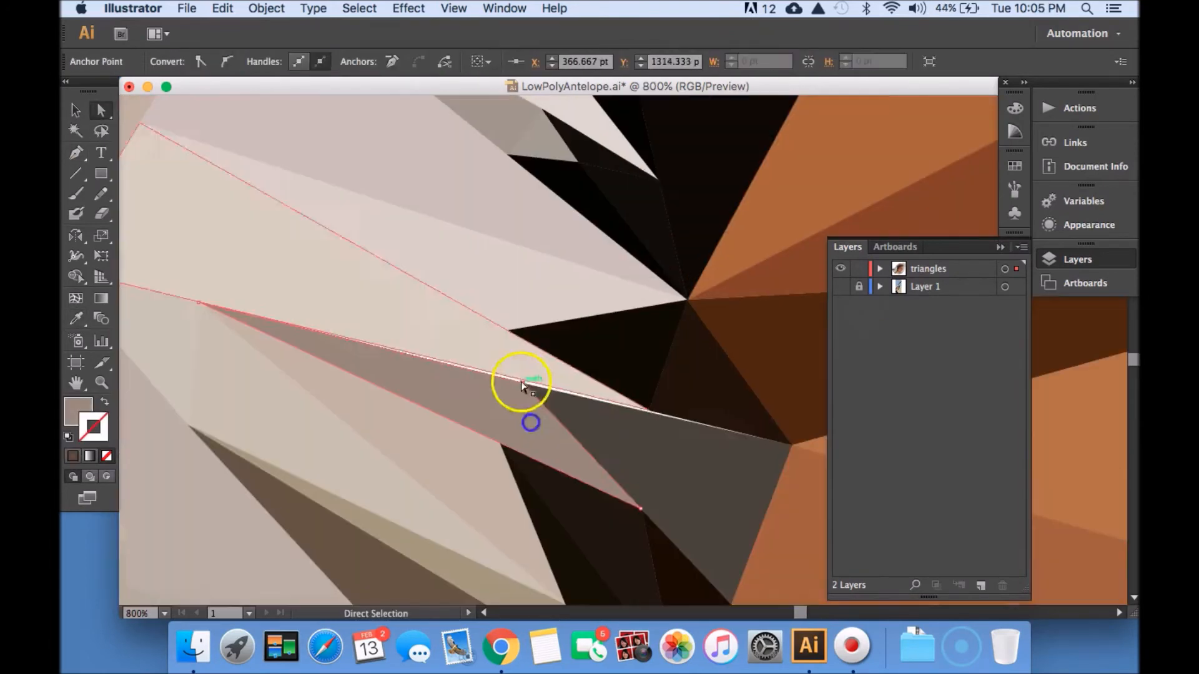
pyautogui.click(365, 300)
# Show the photo on Layer 1 again and swap fill and stroke so the Pen tool draws unfilled triangles
pyautogui.press('super+0')
pyautogui.click(841, 287)
pyautogui.press('super+plus')
pyautogui.press('super+plus')
pyautogui.press('super+plus')
pyautogui.press('super+plus')
pyautogui.press('super+plus')
pyautogui.press('p')
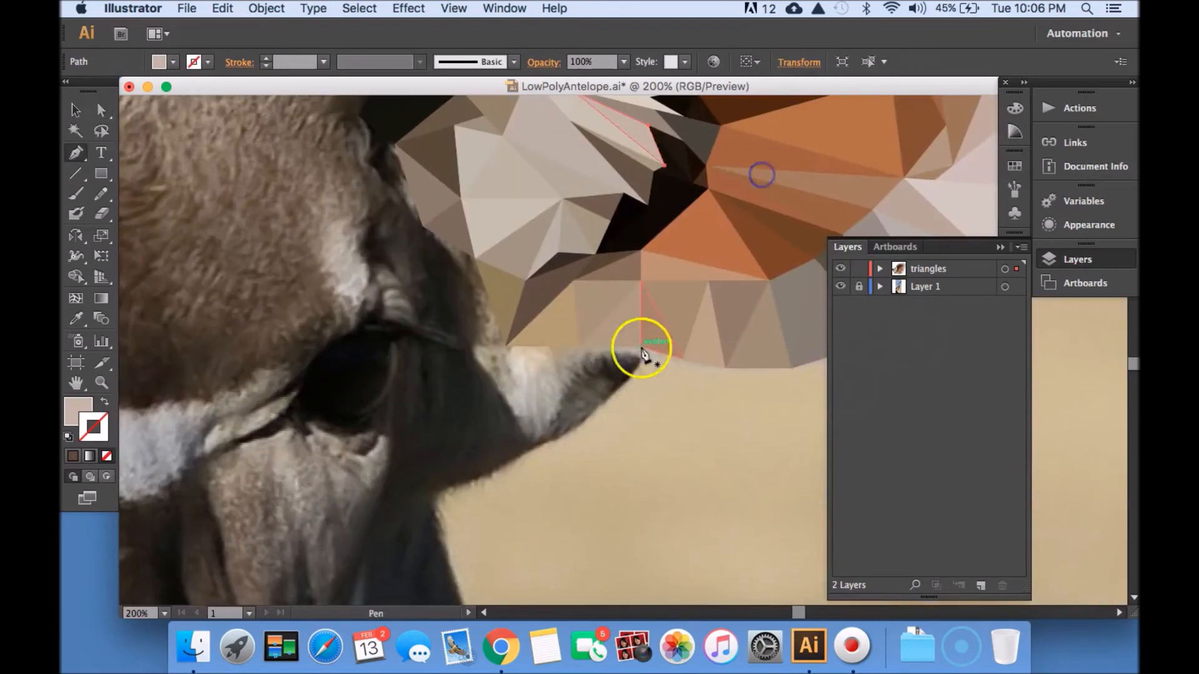
pyautogui.hotkey('shift', 'x')
# Trace triangles over the white fur tuft below the ear and the dark fur between it and the eye
pyautogui.click(506, 345)
pyautogui.click(536, 444)
pyautogui.click(474, 258)
pyautogui.click(423, 226)
pyautogui.click(472, 358)
pyautogui.click(432, 491)
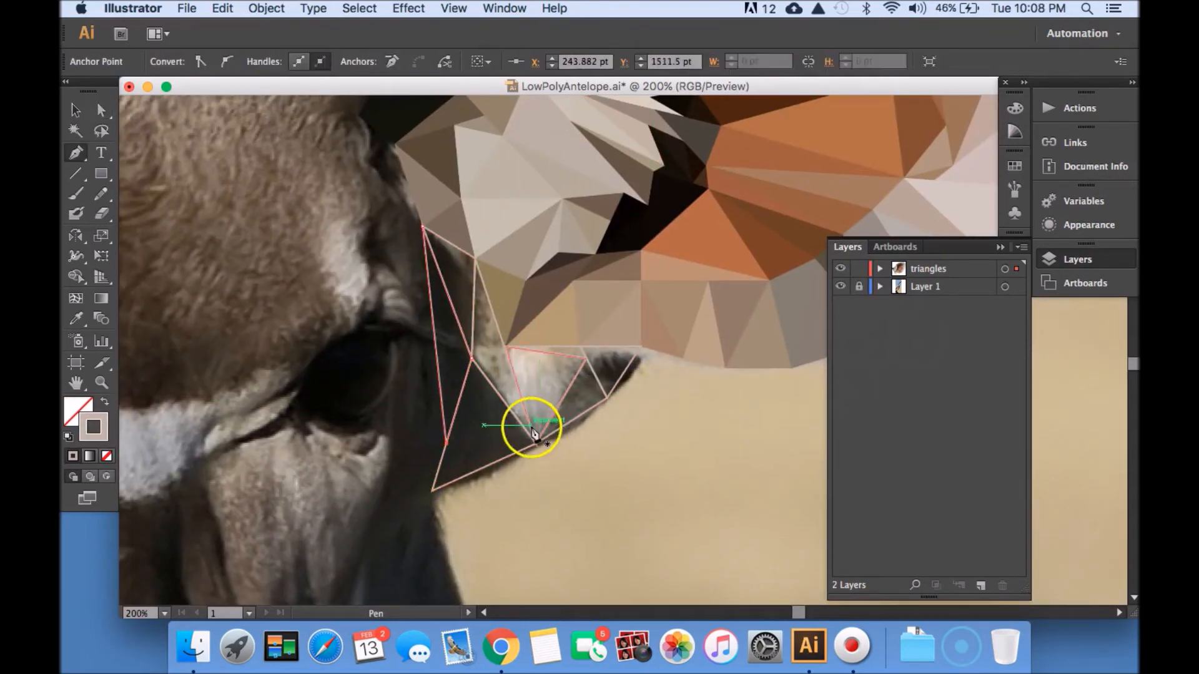
# Trace a triangle on the dark fur beside the outer corner of the eye
pyautogui.scroll(-5, 532, 429)
pyautogui.click(379, 348)
pyautogui.click(394, 247)
pyautogui.click(394, 312)
pyautogui.click(379, 348)
# Trace a strip of triangles from the eye's outer corner up to the ear's black base, hiding Layer 1 briefly to join the corners
pyautogui.moveTo(522, 258); pyautogui.dragTo(380, 516)
pyautogui.click(268, 454)
pyautogui.click(305, 547)
pyautogui.click(253, 505)
pyautogui.click(268, 453)
pyautogui.click(293, 453)
pyautogui.click(290, 408)
pyautogui.click(252, 387)
pyautogui.click(279, 334)
pyautogui.click(248, 292)
pyautogui.click(840, 287)
pyautogui.click(215, 222)
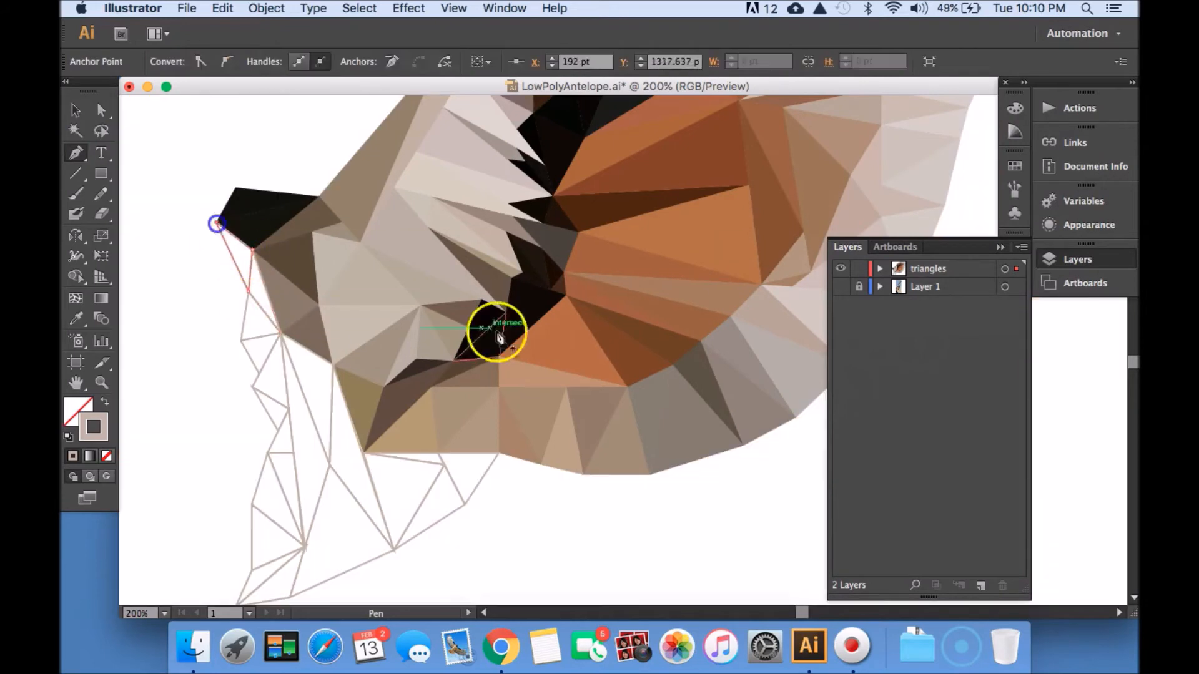
pyautogui.click(840, 287)
# Trace triangles across the black eye and its upper lid, joining them to the strip beside the outer corner
pyautogui.click(252, 388)
pyautogui.moveTo(281, 436); pyautogui.dragTo(475, 342)
pyautogui.click(383, 351)
pyautogui.click(452, 384)
pyautogui.click(395, 436)
pyautogui.click(444, 409)
pyautogui.click(336, 426)
pyautogui.click(348, 405)
pyautogui.click(408, 384)
pyautogui.click(383, 350)
pyautogui.click(434, 336)
pyautogui.click(407, 384)
# Trace narrow triangles along the eye's inner corner, extending towards the white stripe on the face
pyautogui.click(335, 425)
pyautogui.click(278, 456)
pyautogui.click(365, 431)
pyautogui.click(295, 427)
pyautogui.click(366, 375)
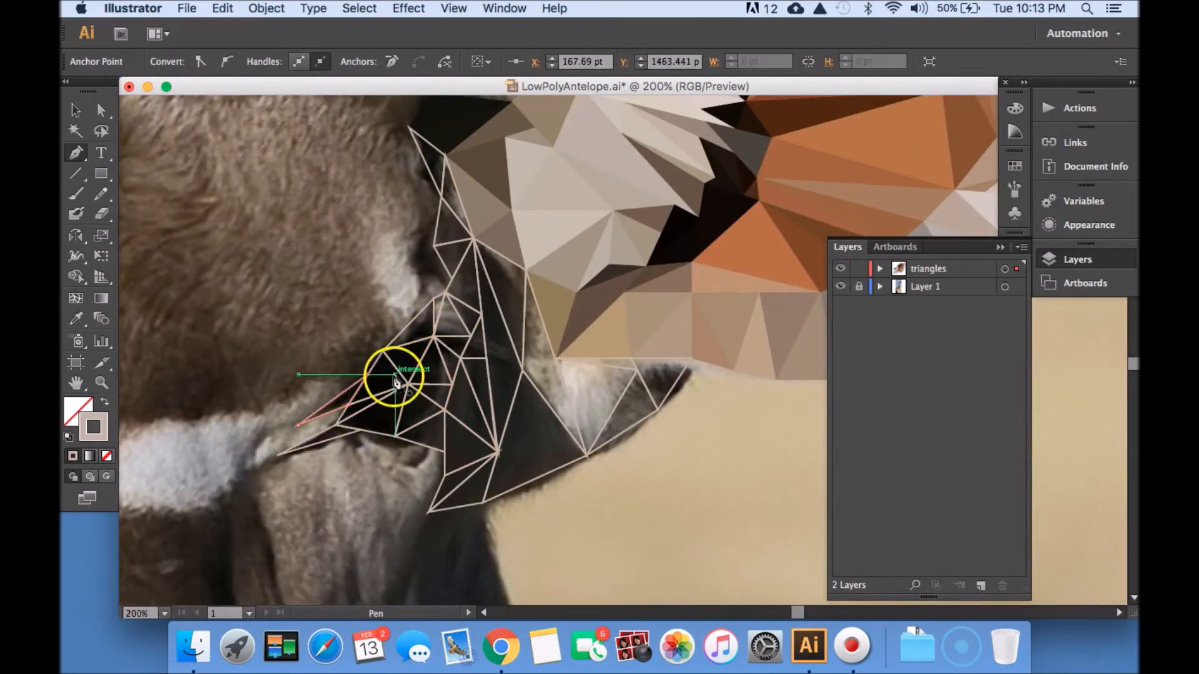
# Trace small triangles along the fur fold beneath the lower eyelid
pyautogui.click(391, 452)
pyautogui.click(414, 467)
pyautogui.scroll(-3, 421, 456)
pyautogui.click(278, 384)
pyautogui.click(361, 360)
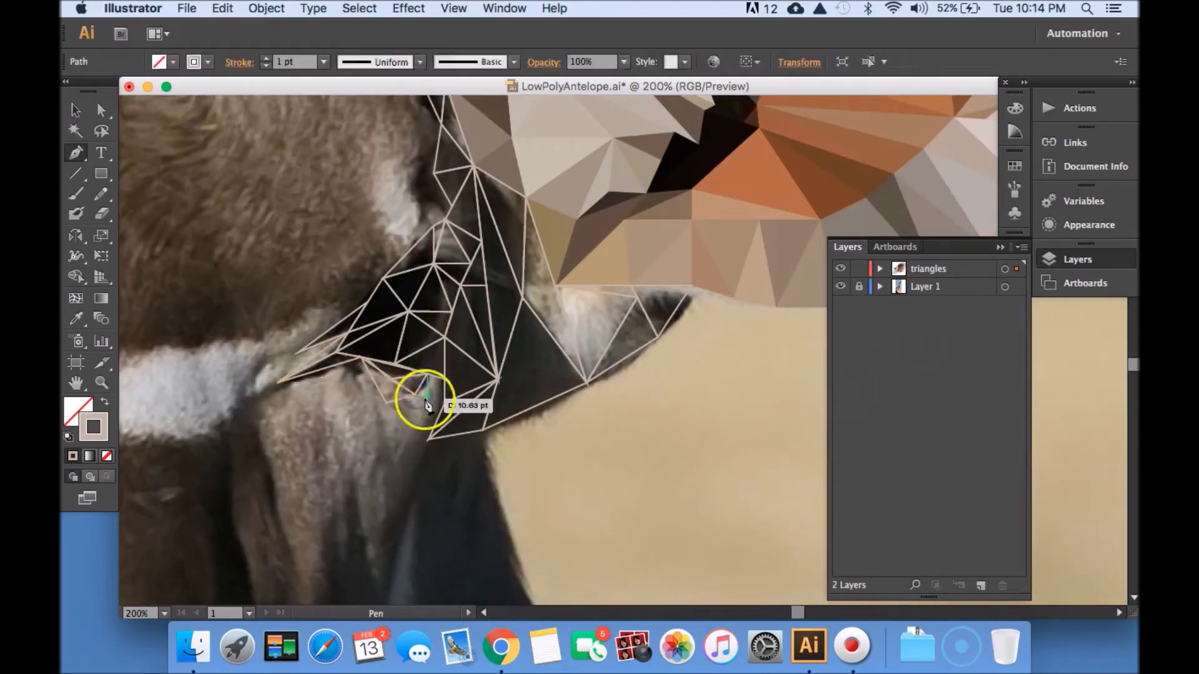
pyautogui.click(415, 399)
# Trace a tall triangle down the cheek from the fur fold under the eye
pyautogui.scroll(-8, 415, 402)
pyautogui.click(429, 203)
pyautogui.click(378, 355)
pyautogui.click(362, 121)
# Delete the faulty segment in the small triangles beneath the eyelid and redraw it with the Pen tool
pyautogui.press('a')
pyautogui.click(476, 208)
pyautogui.click(401, 149)
pyautogui.press('Delete')
pyautogui.press('p')
pyautogui.click(416, 158)
pyautogui.click(409, 147)
pyautogui.click(361, 121)
# Trace long narrow triangles over the lighter fur down the cheek below the eye's inner corner
pyautogui.click(429, 202)
pyautogui.click(361, 121)
pyautogui.click(298, 397)
pyautogui.click(379, 354)
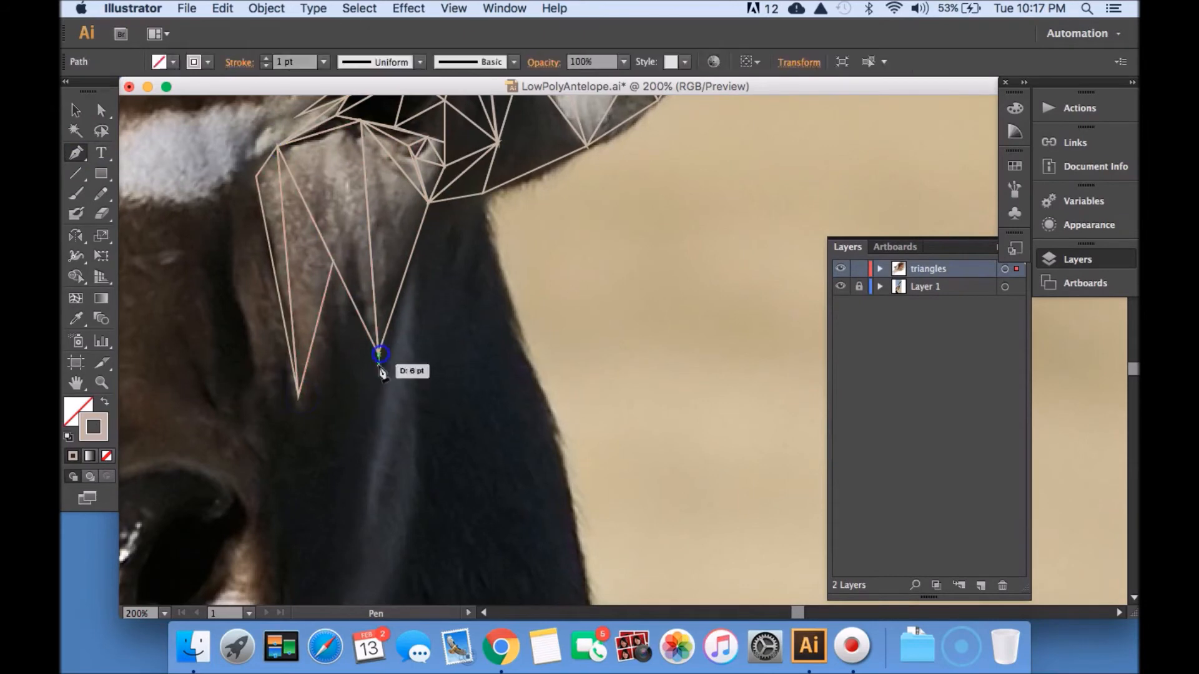
# Trace triangles from the lower cheek down around the nostril and white muzzle to the photo's left edge
pyautogui.scroll(-5, 378, 356)
pyautogui.click(343, 462)
pyautogui.click(257, 346)
pyautogui.click(292, 569)
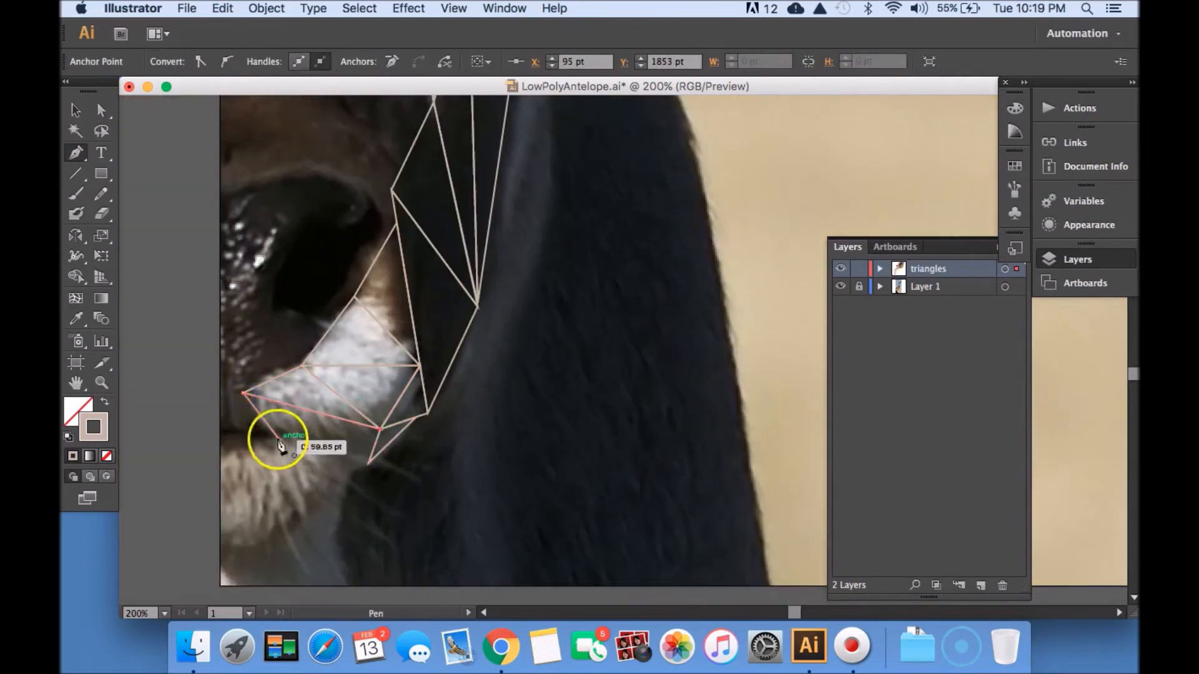
pyautogui.click(277, 437)
pyautogui.click(220, 441)
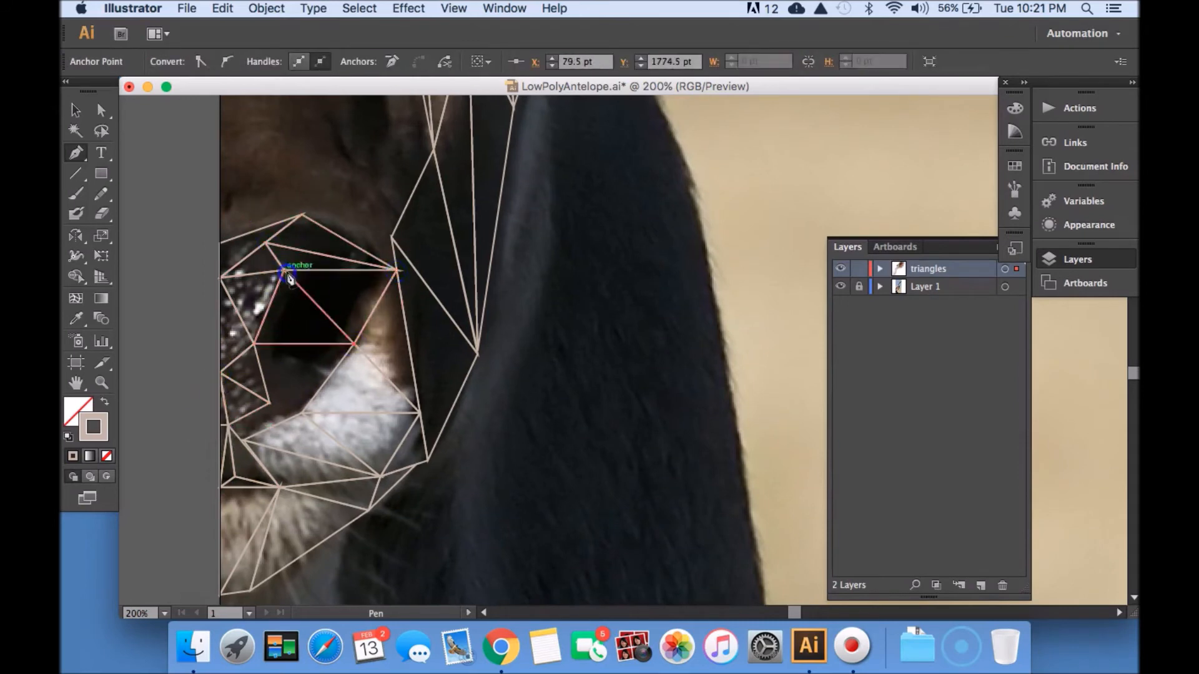
pyautogui.click(284, 356)
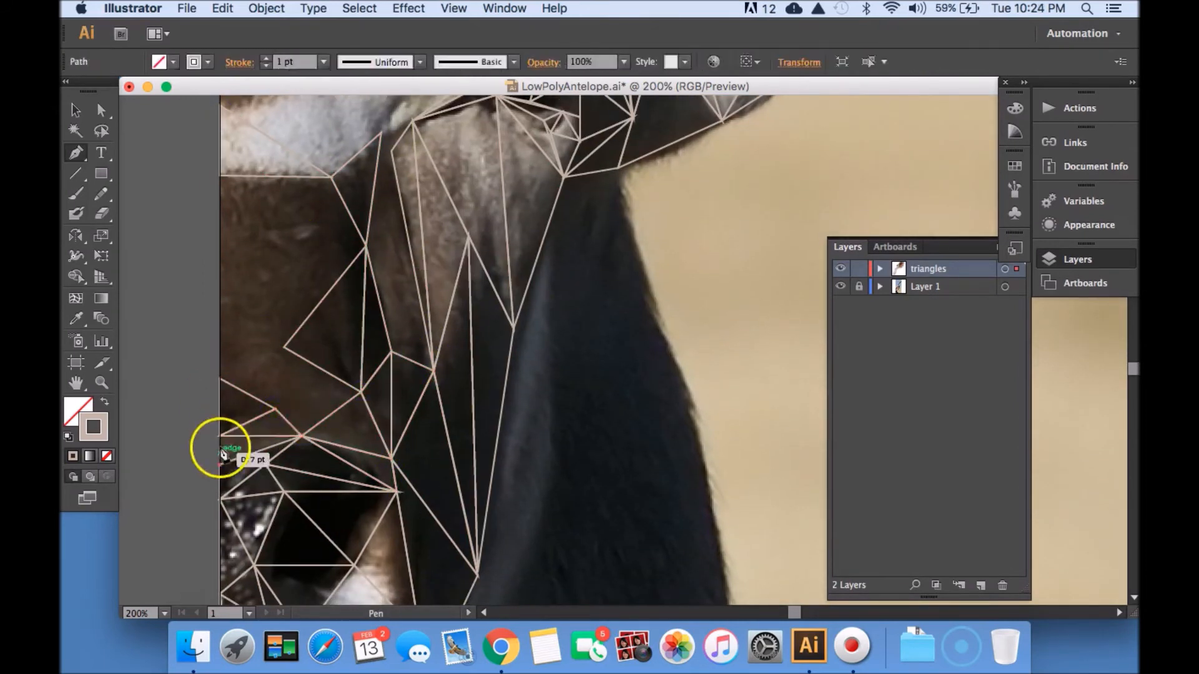
# Trace triangles over the brown snout between the white face stripe and the nostril, joining them to the cheek triangles
pyautogui.click(221, 176)
pyautogui.click(284, 347)
pyautogui.click(381, 132)
pyautogui.click(391, 351)
pyautogui.click(380, 133)
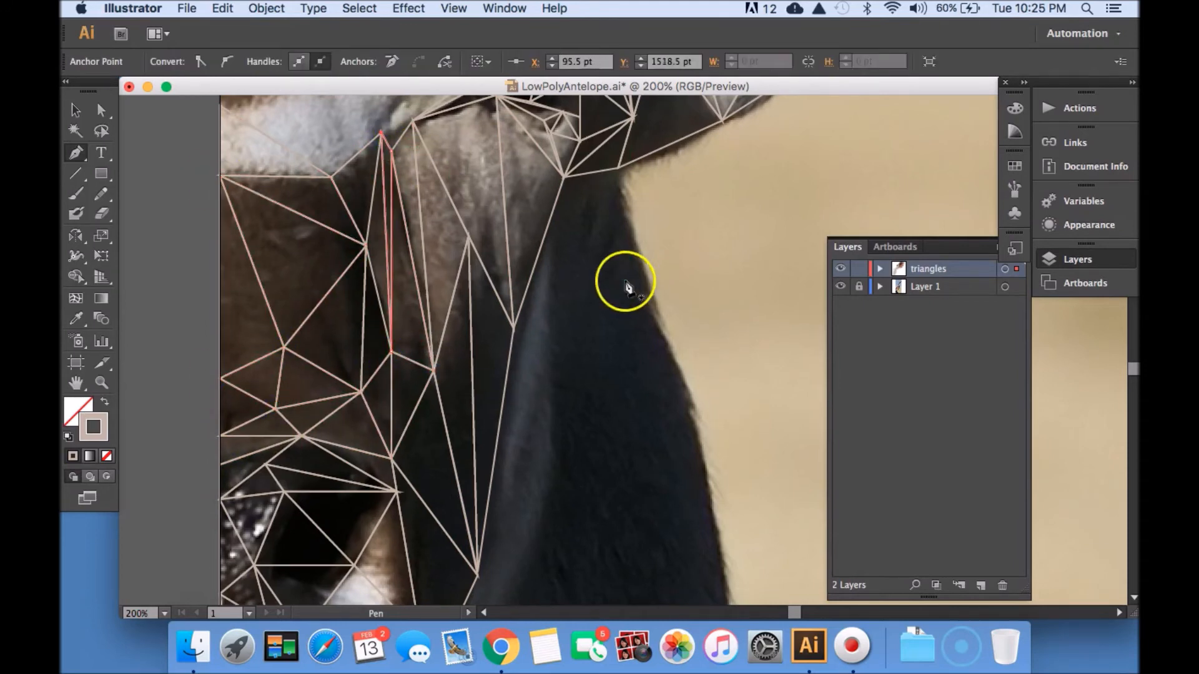
# Move the top anchor of the narrow cheek triangle to meet the corner where the white face stripe reaches the eye
pyautogui.scroll(8, 502, 298)
pyautogui.click(436, 350)
pyautogui.click(104, 114)
pyautogui.click(382, 394)
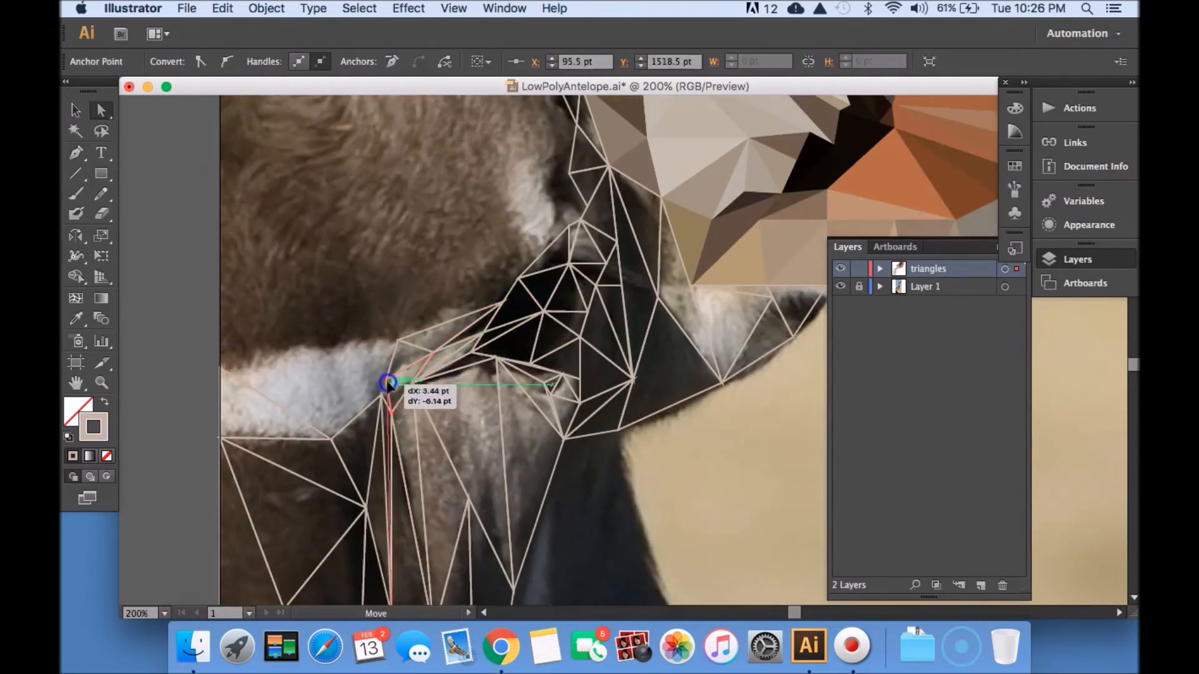
# Trace triangles with the Pen tool over the white face stripe, from the eye's inner corner to the photo's left edge
pyautogui.press('super+equal')
pyautogui.press('super+equal')
pyautogui.press('super+equal')
pyautogui.press('p')
pyautogui.click(477, 332)
pyautogui.click(512, 214)
pyautogui.moveTo(376, 321); pyautogui.dragTo(565, 396)
pyautogui.click(163, 396)
pyautogui.press('super+minus')
pyautogui.press('super+minus')
pyautogui.press('super+minus')
pyautogui.press('super+minus')
# Trace large triangles over the brown forehead fur between the white face stripe and the photo's left edge
pyautogui.click(462, 373)
pyautogui.click(410, 462)
pyautogui.click(368, 311)
pyautogui.click(384, 373)
pyautogui.click(578, 417)
pyautogui.click(462, 372)
pyautogui.click(455, 256)
pyautogui.click(390, 325)
pyautogui.click(367, 260)
pyautogui.click(367, 308)
pyautogui.click(390, 325)
pyautogui.click(384, 202)
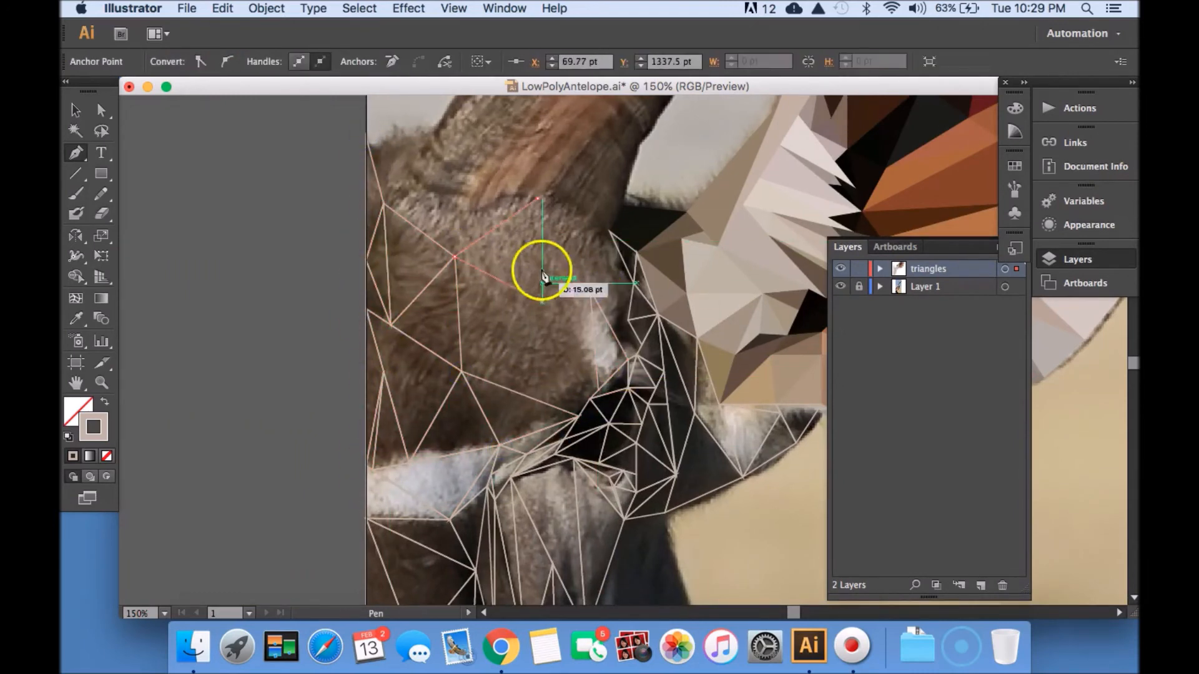
# Trace triangles over the brow above the eye, joining the forehead to the horn base and the ear's edge
pyautogui.click(579, 333)
pyautogui.click(591, 289)
pyautogui.click(537, 199)
pyautogui.click(541, 302)
pyautogui.click(634, 283)
pyautogui.click(537, 199)
pyautogui.click(609, 232)
pyautogui.click(634, 282)
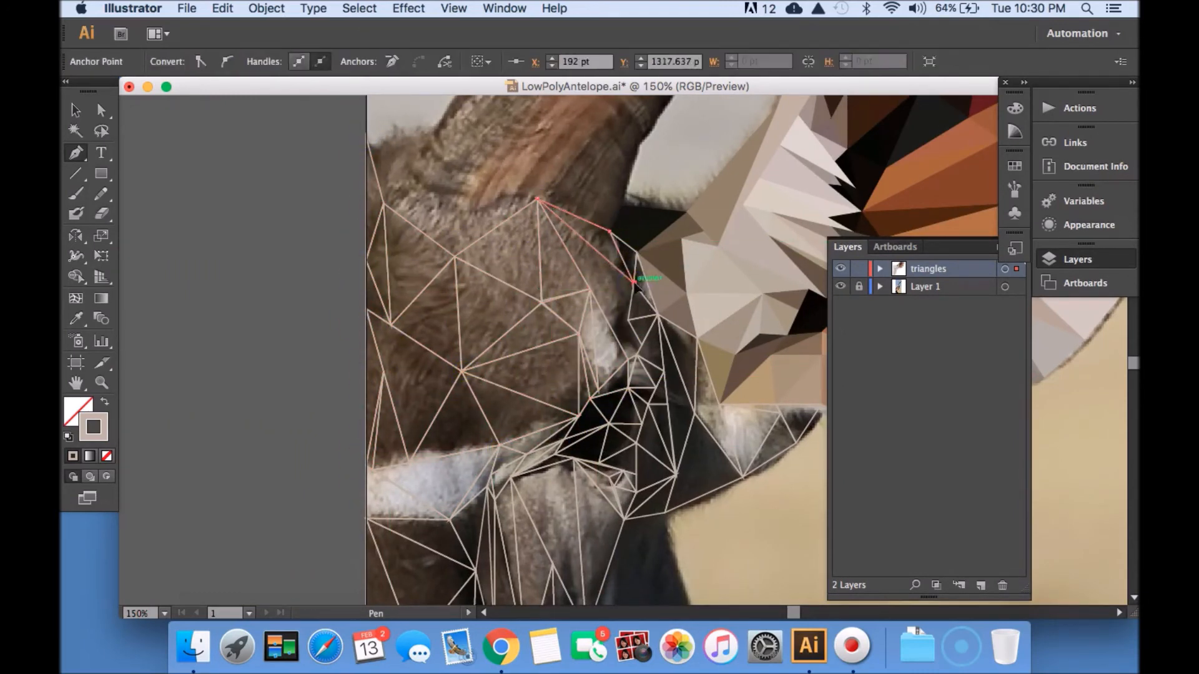
# Trace triangles along the lower edge of the horn base and over the fur tuft beside it
pyautogui.press('super+plus')
pyautogui.press('super+plus')
pyautogui.press('super+plus')
pyautogui.click(476, 423)
pyautogui.click(442, 546)
pyautogui.click(661, 391)
pyautogui.click(252, 403)
pyautogui.click(307, 319)
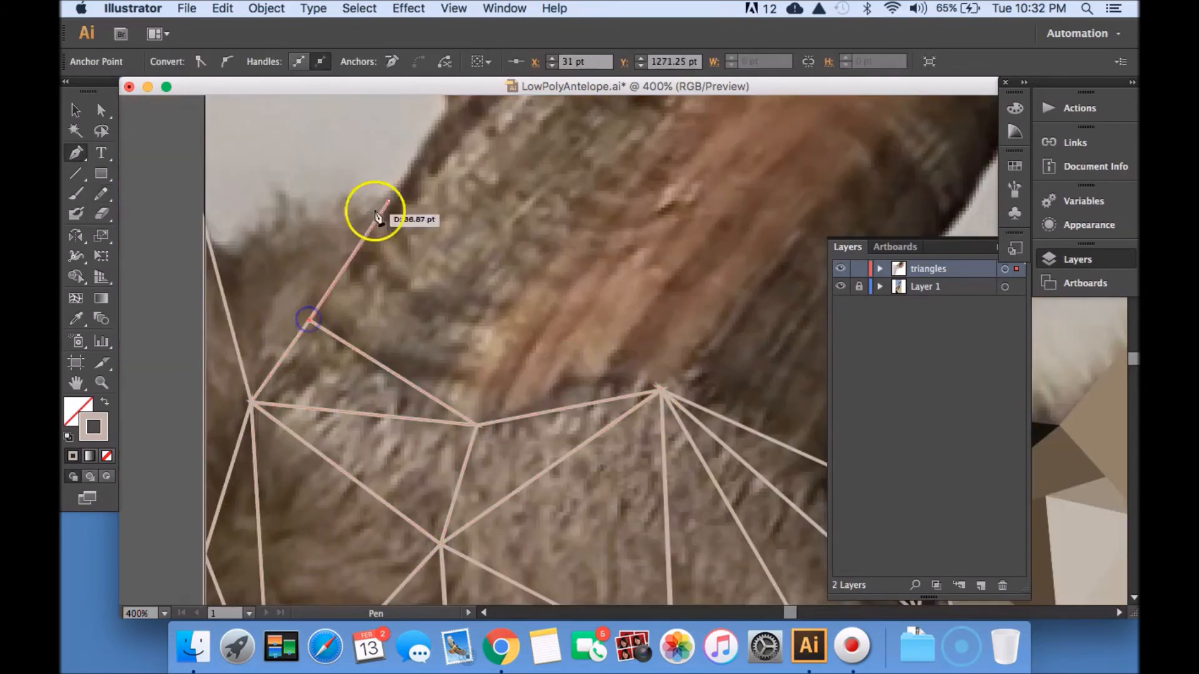
pyautogui.click(252, 404)
# Adjust the upper corner of the outer cheek triangle below the eye with Direct Selection so it reaches the dark fur
pyautogui.press('super+0')
pyautogui.press('super+plus')
pyautogui.press('super+plus')
pyautogui.press('super+plus')
pyautogui.press('super+plus')
pyautogui.press('super+plus')
pyautogui.press('super+plus')
pyautogui.scroll(-10, 313, 396)
pyautogui.press('a')
pyautogui.click(509, 252)
pyautogui.click(589, 433)
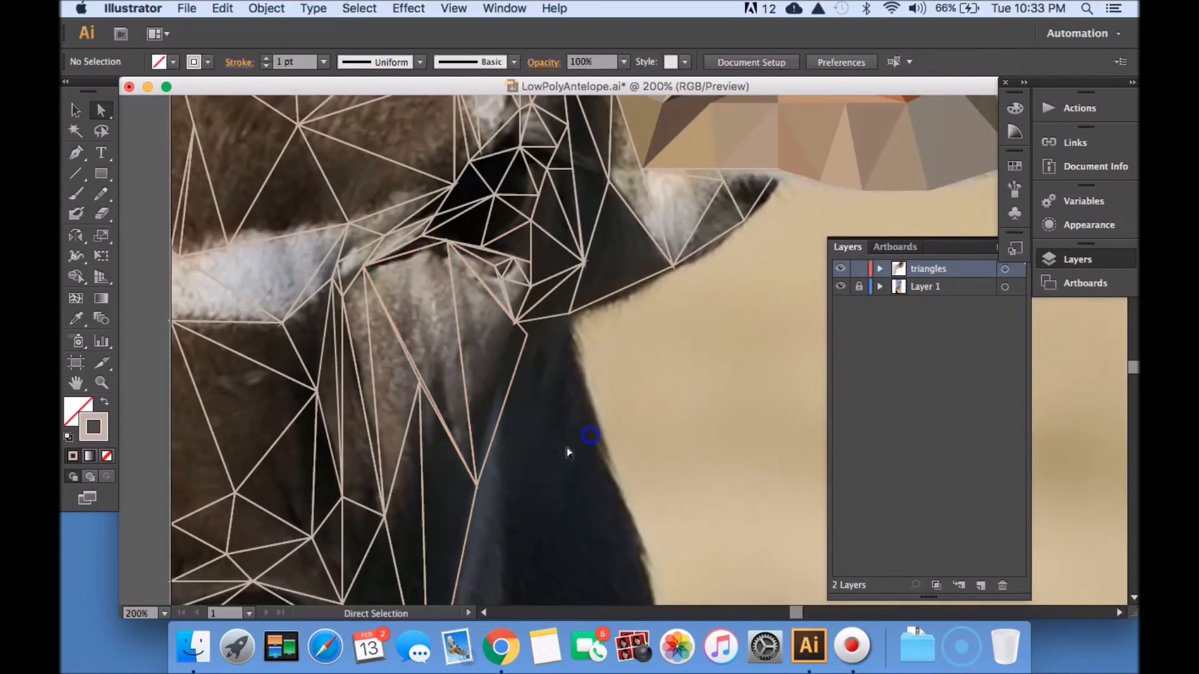
# Fill the muzzle and nostril triangles with colors sampled from the photo beneath them using the Eyedropper
pyautogui.scroll(10, 584, 340)
pyautogui.scroll(-15, 583, 344)
pyautogui.press('i')
pyautogui.click(212, 500)
pyautogui.press('a')
pyautogui.click(196, 407)
pyautogui.click(262, 314)
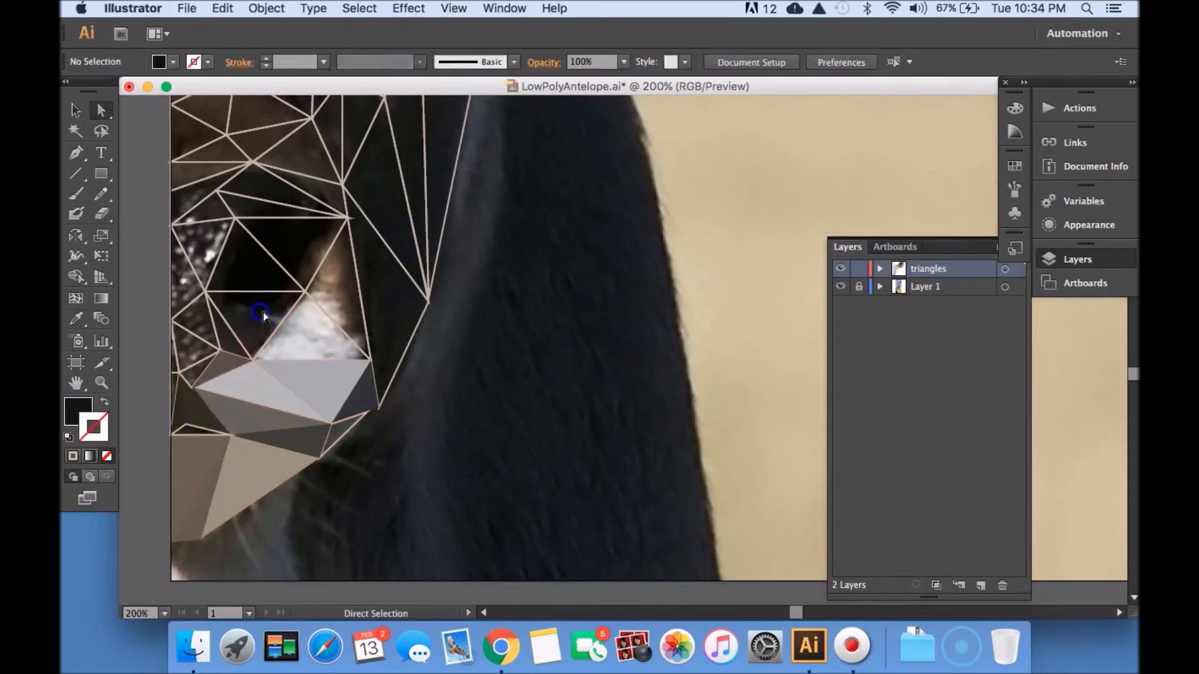
pyautogui.press('i')
pyautogui.click(199, 347)
pyautogui.press('super+plus')
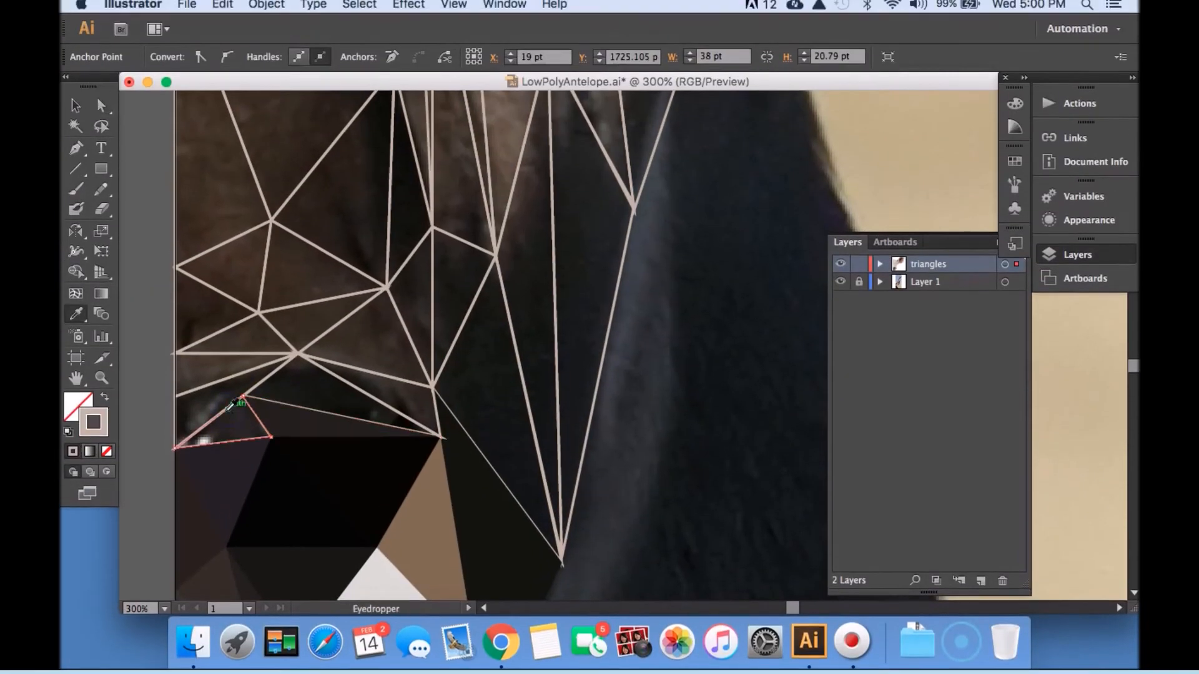
# Fill the triangles directly above the nostril with sampled dark brown photo colors
pyautogui.press('a')
pyautogui.click(256, 377)
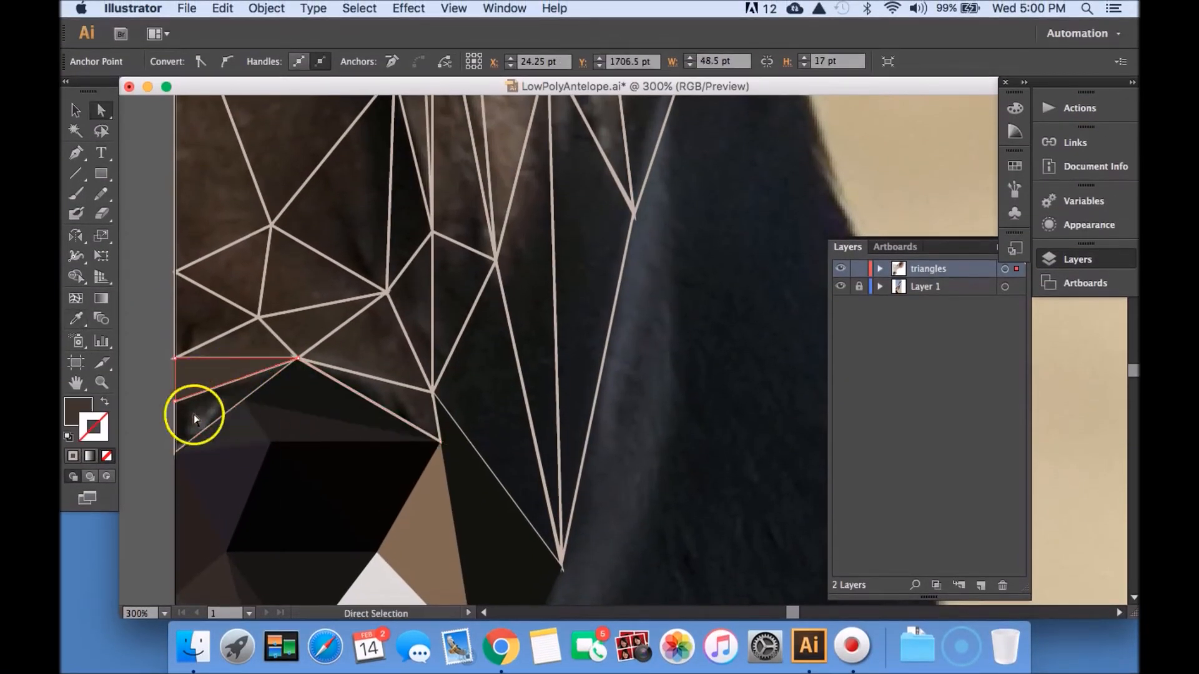
pyautogui.click(388, 380)
pyautogui.press('i')
pyautogui.click(418, 409)
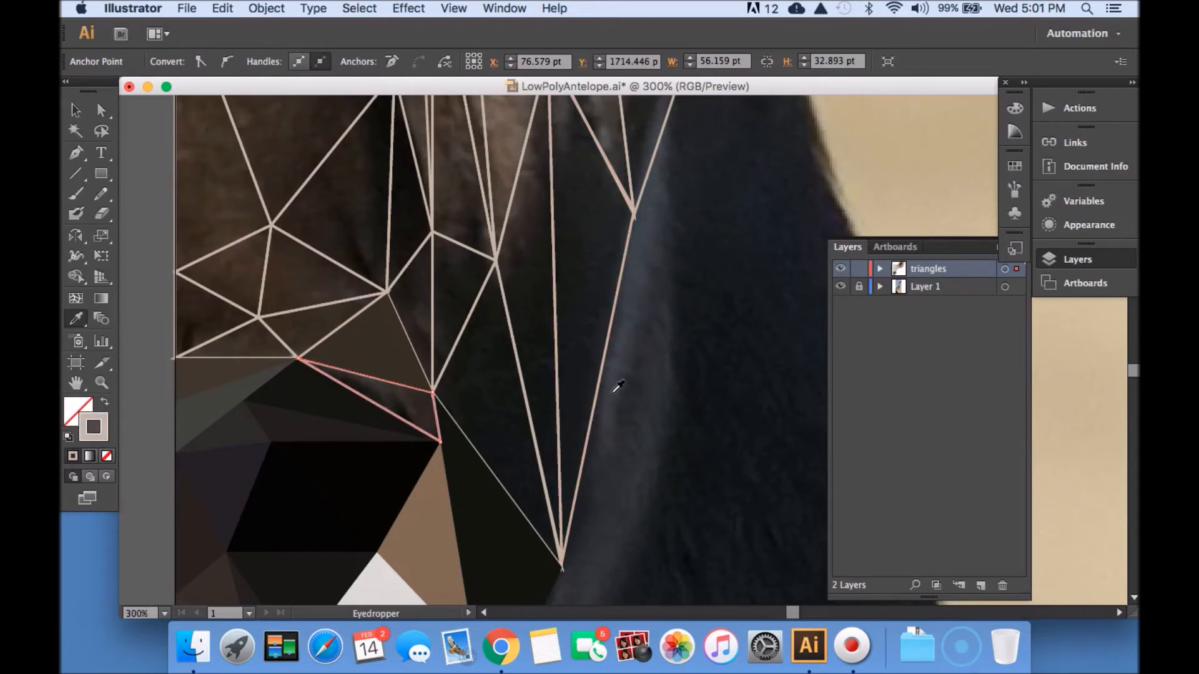
# Fill the dark lower-cheek triangles beside the nostril and the small snout triangles above it with sampled colors
pyautogui.click(454, 306)
pyautogui.press('a')
pyautogui.click(468, 324)
pyautogui.press('i')
pyautogui.click(484, 381)
pyautogui.press('a')
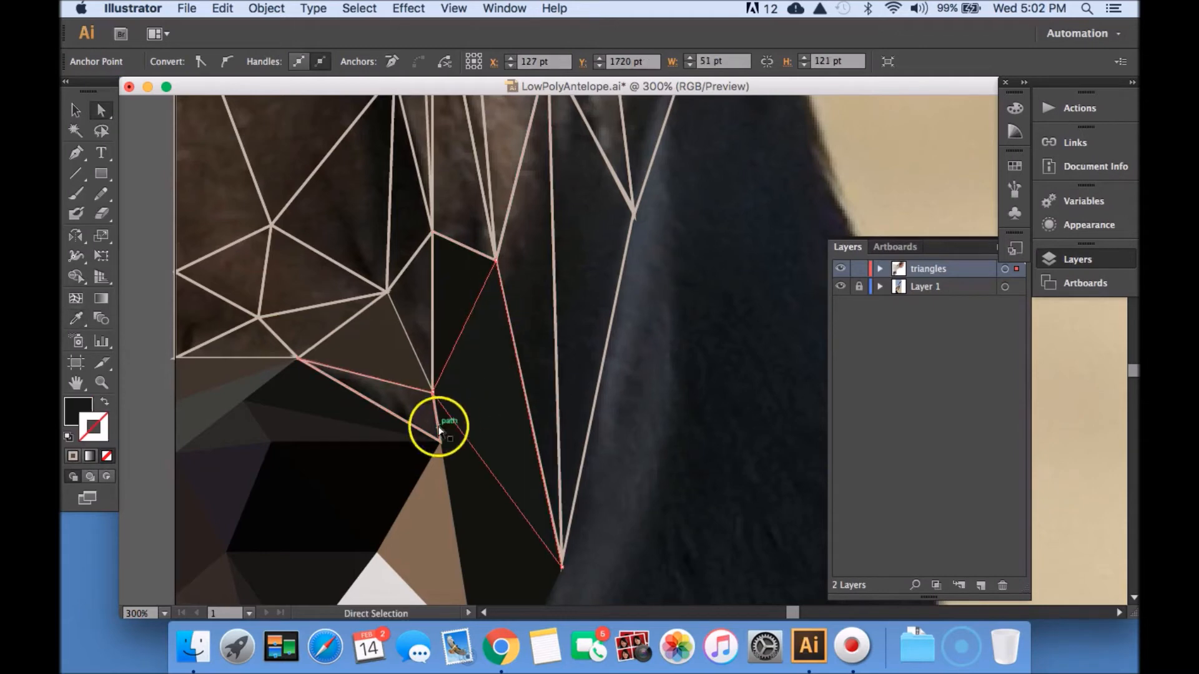
pyautogui.click(439, 419)
pyautogui.press('i')
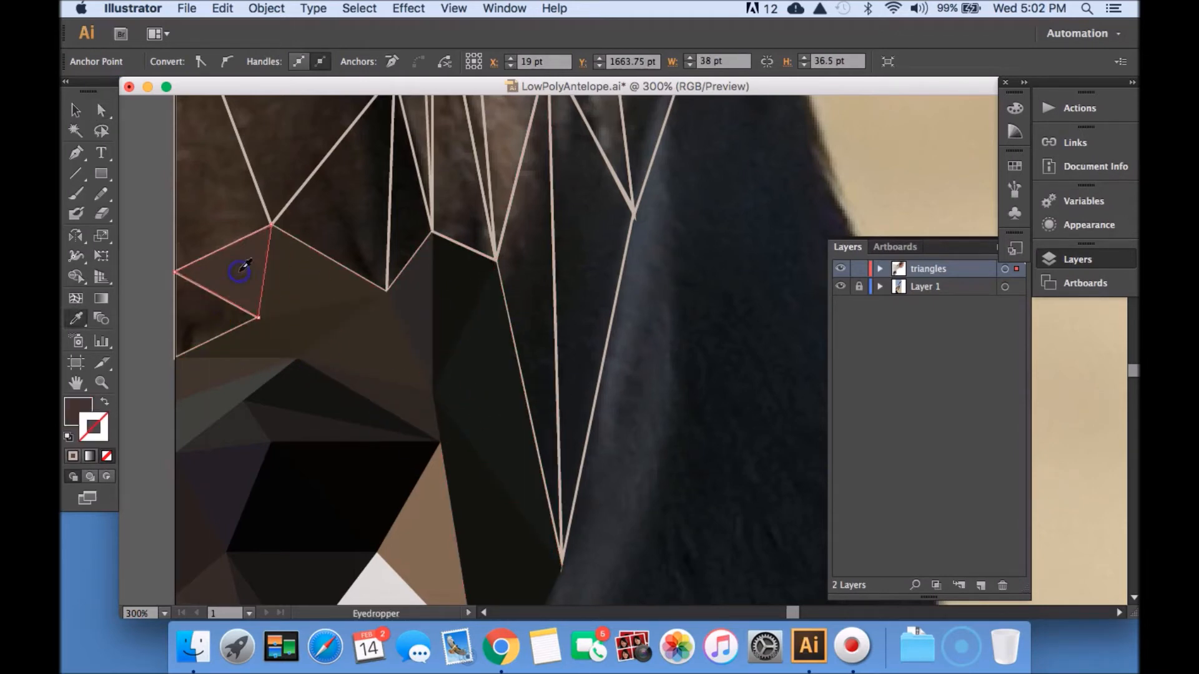
# Fill the long dark cheek triangles and the outer cheek triangle below the eye with sampled photo colors
pyautogui.scroll(1, 251, 338)
pyautogui.click(537, 303)
pyautogui.press('a')
pyautogui.click(636, 242)
pyautogui.press('i')
pyautogui.scroll(7, 593, 300)
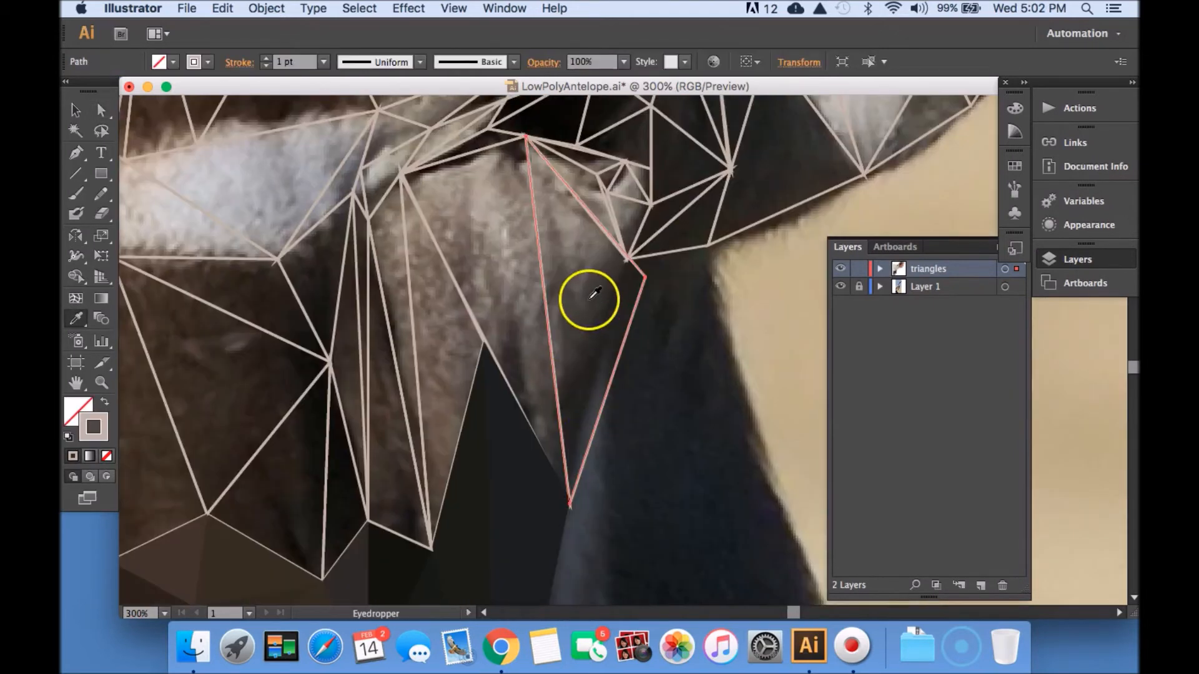
pyautogui.click(594, 300)
pyautogui.click(449, 334)
# Fill the long triangles over the lighter cheek fur with sampled grey and brown tones
pyautogui.press('a')
pyautogui.click(541, 275)
pyautogui.press('i')
pyautogui.click(520, 249)
pyautogui.press('a')
pyautogui.click(385, 315)
pyautogui.press('i')
pyautogui.click(386, 399)
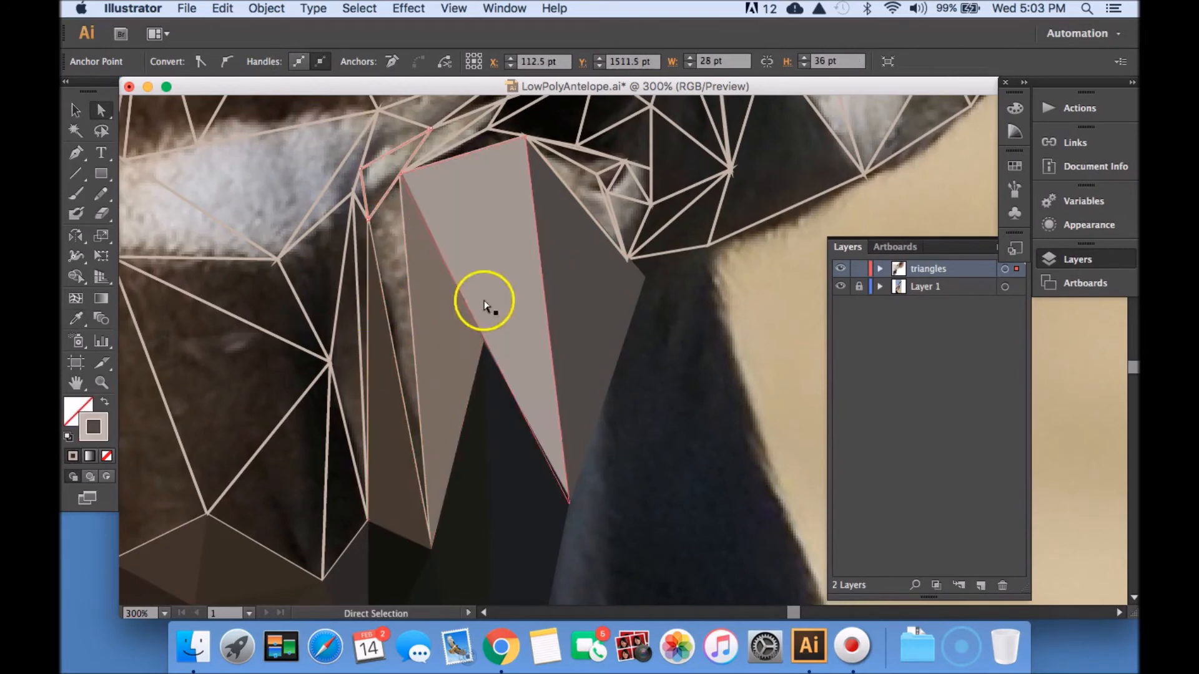
# Expand the triangles layer's path list and change the stacking order of the overlapping path in the light cheek area
pyautogui.click(409, 300)
pyautogui.click(401, 301)
pyautogui.click(880, 269)
pyautogui.scroll(-20, 942, 437)
pyautogui.scroll(10, 943, 437)
pyautogui.click(994, 322)
pyautogui.scroll(-4, 966, 361)
pyautogui.scroll(3, 967, 361)
pyautogui.click(722, 260)
pyautogui.click(450, 332)
pyautogui.rightClick(454, 359)
pyautogui.moveTo(606, 587)
pyautogui.click(663, 530)
# Fill the narrow triangles below the eye's inner corner and the brown snout triangles with sampled colors
pyautogui.press('i')
pyautogui.press('a')
pyautogui.click(335, 322)
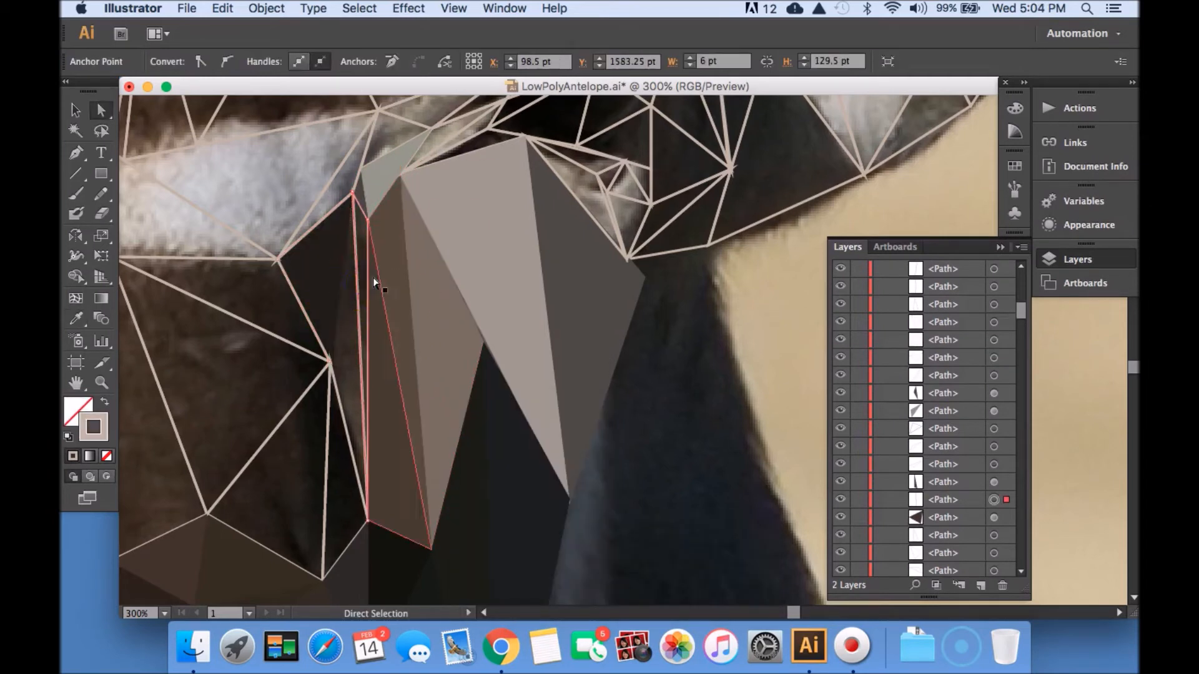
pyautogui.press('i')
pyautogui.click(344, 461)
pyautogui.press('a')
pyautogui.click(279, 427)
pyautogui.press('i')
pyautogui.click(288, 425)
pyautogui.press('a')
pyautogui.click(325, 445)
pyautogui.click(261, 293)
pyautogui.moveTo(250, 390)
pyautogui.mouseDown()
pyautogui.moveTo(343, 393)
pyautogui.moveTo(375, 380)
pyautogui.mouseUp()
# Draw a narrow triangle over the gap between snout and cheek, and fill the snout triangle at the photo's left edge
pyautogui.press('p')
pyautogui.click(479, 181)
pyautogui.click(494, 511)
pyautogui.click(457, 351)
pyautogui.click(480, 182)
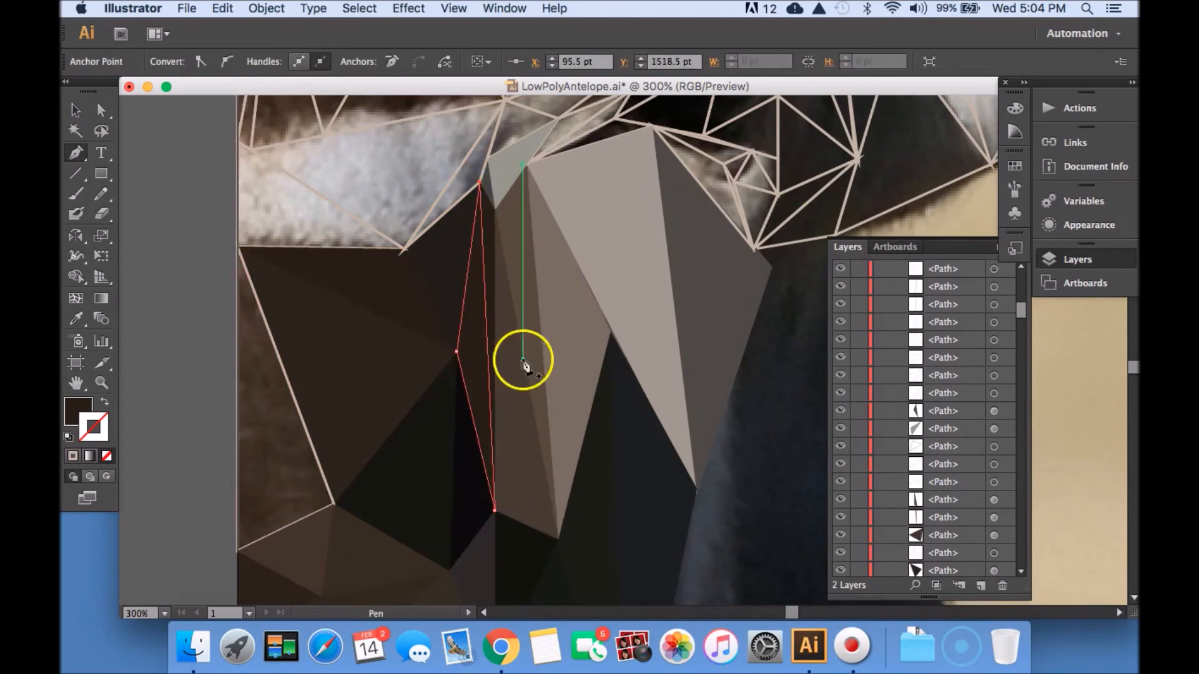
pyautogui.click(281, 414)
pyautogui.press('i')
pyautogui.click(281, 414)
# Fill the large triangles of the white face stripe with sampled light grey tones
pyautogui.press('a')
pyautogui.click(350, 214)
pyautogui.click(250, 205)
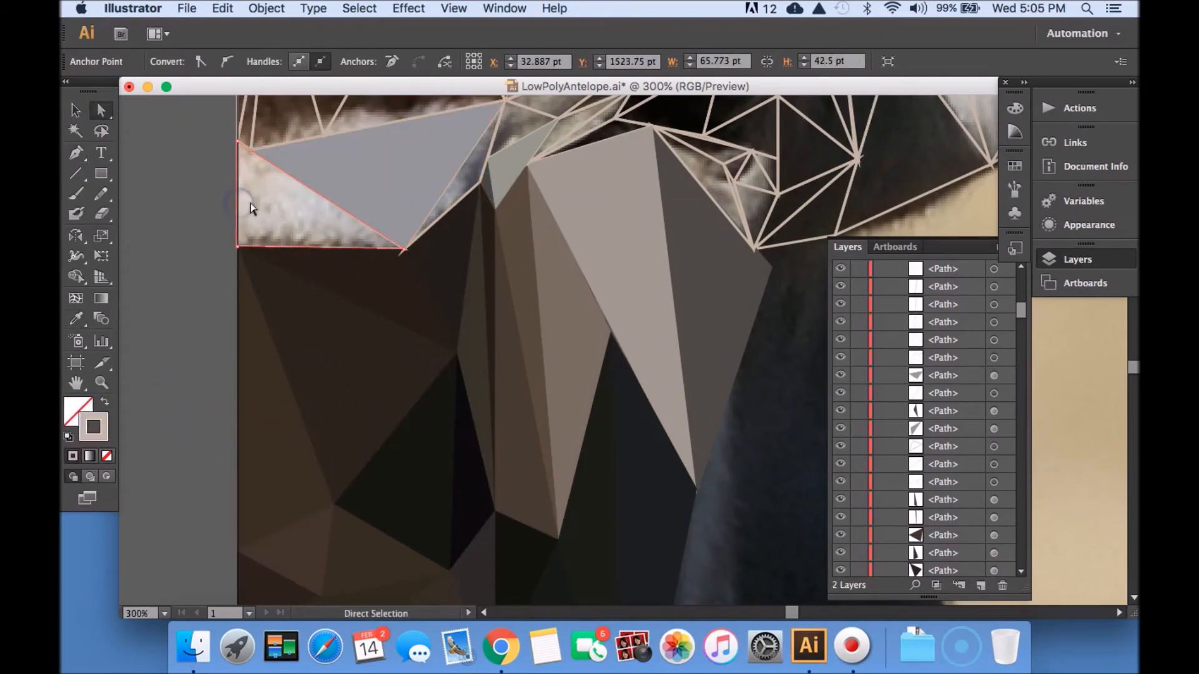
pyautogui.moveTo(493, 187); pyautogui.dragTo(376, 394)
# Fill the triangles of the eye, its lower lid and the dark fur behind it with sampled photo colors
pyautogui.click(469, 312)
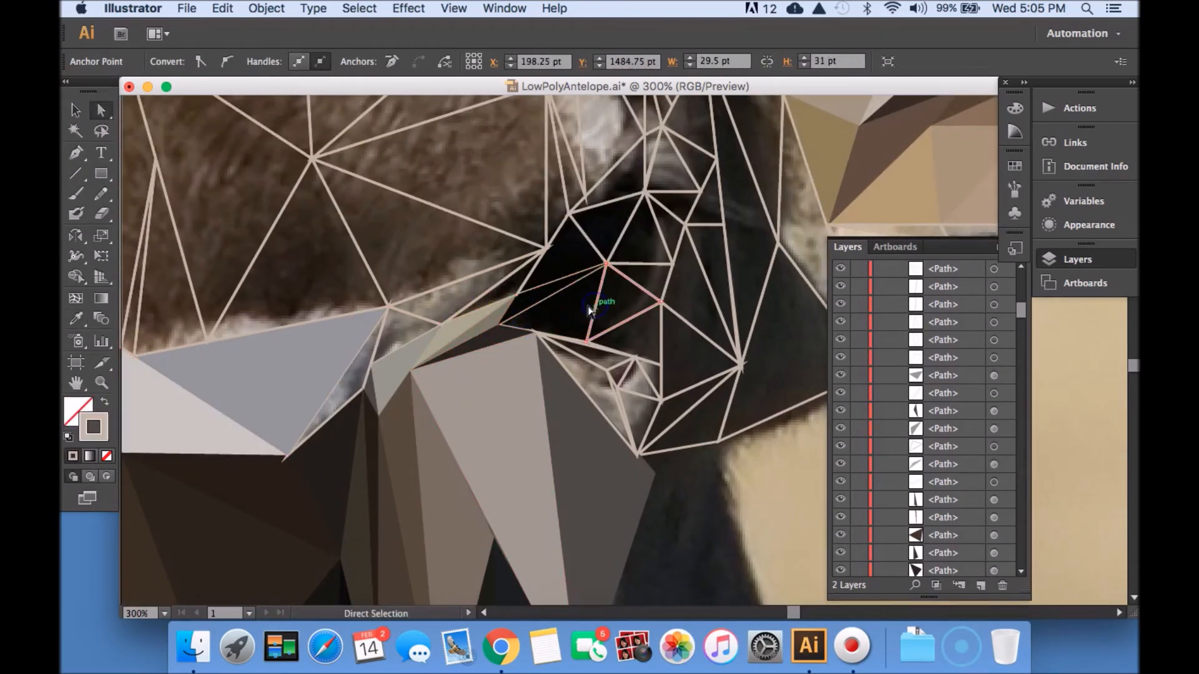
pyautogui.click(623, 378)
pyautogui.press('i')
pyautogui.click(675, 415)
pyautogui.keyDown('super'); pyautogui.click(706, 425); pyautogui.keyUp('super')
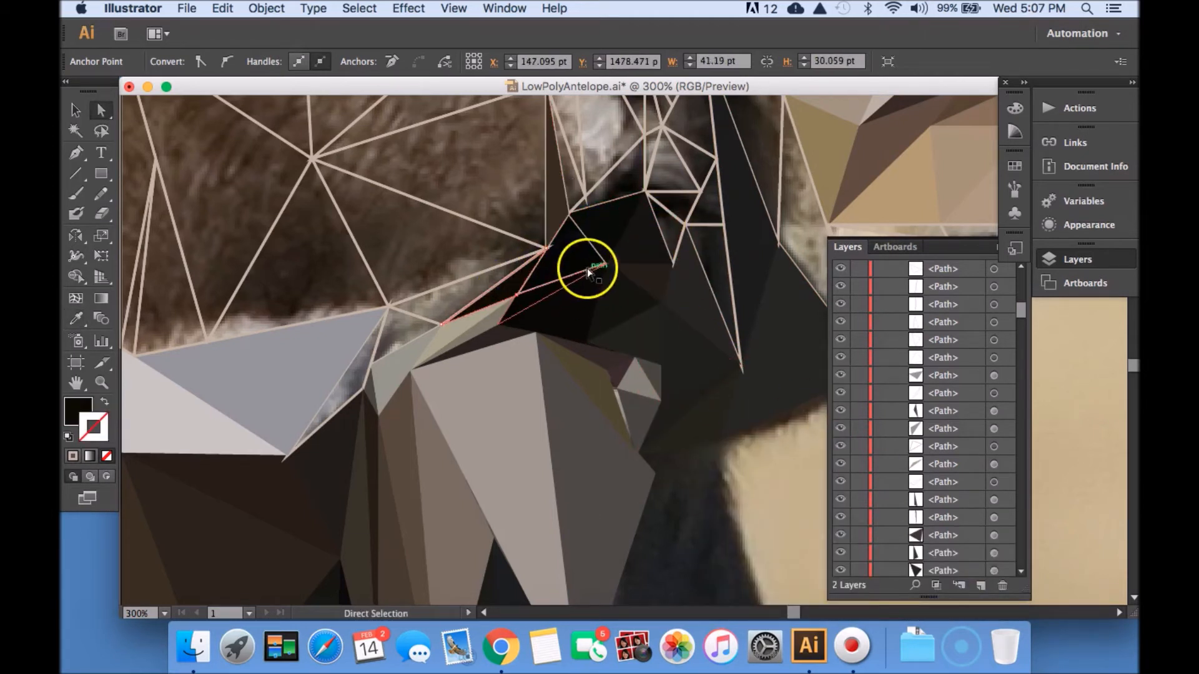
# Fill the remaining triangles at the eye's inner corner and upper eyelid with sampled dark tones
pyautogui.click(587, 270)
pyautogui.rightClick(585, 228)
pyautogui.click(555, 234)
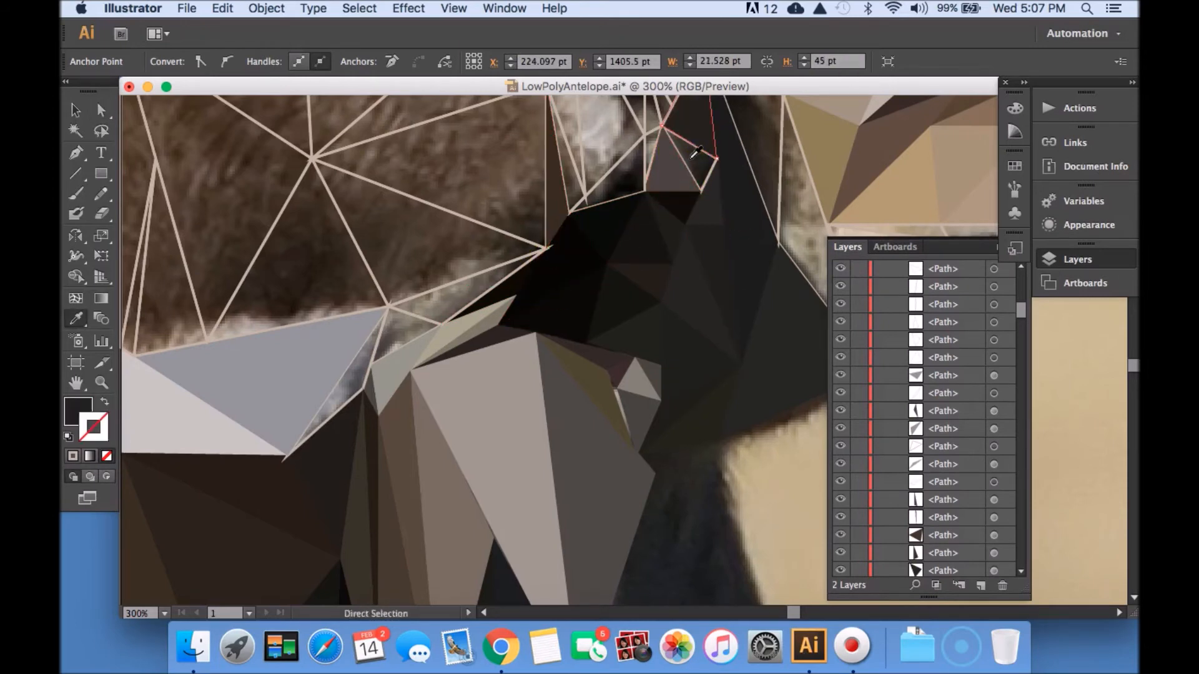
pyautogui.press('a')
pyautogui.click(655, 135)
pyautogui.moveTo(643, 179); pyautogui.dragTo(694, 179)
pyautogui.click(653, 145)
# Fill the triangles of the light fur patch beneath the filled ear with sampled photo colors
pyautogui.press('a')
pyautogui.hscroll(8, 653, 144)
pyautogui.scroll(4, 654, 144)
pyautogui.click(728, 376)
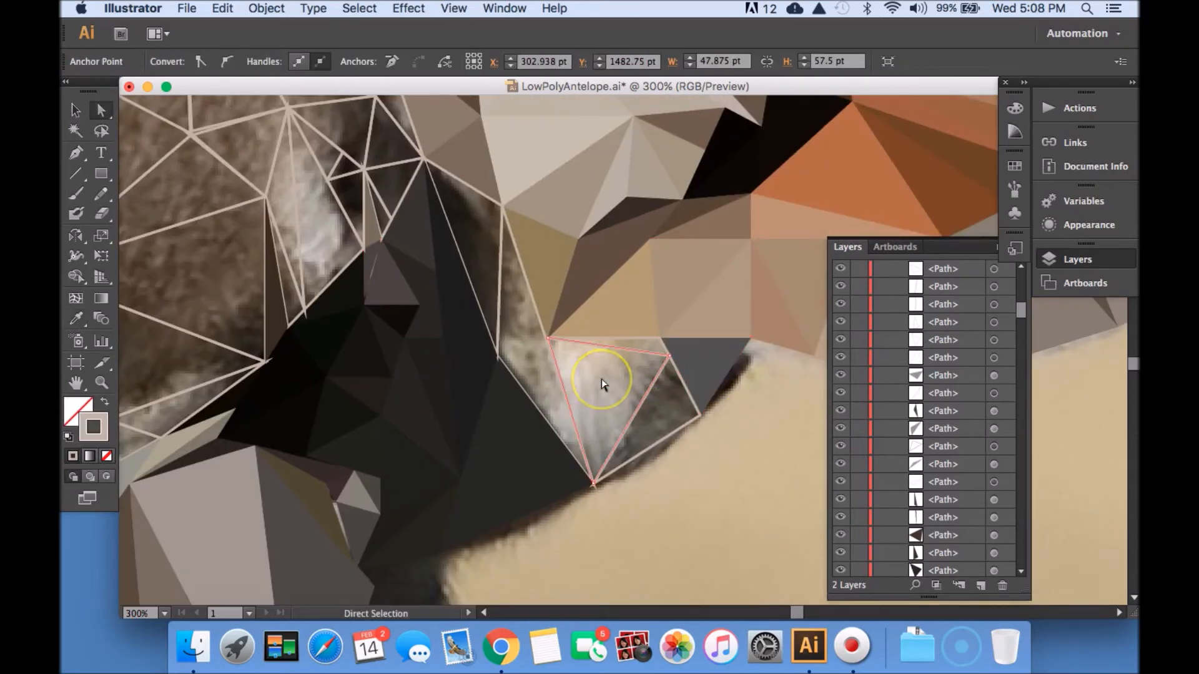
pyautogui.press('i')
pyautogui.click(602, 380)
pyautogui.press('a')
pyautogui.click(685, 387)
pyautogui.press('i')
pyautogui.click(665, 402)
# Fill the remaining light cheek triangles and the white fur patch beside the dark face mask with sampled photo colors
pyautogui.click(529, 291)
pyautogui.press('i')
pyautogui.click(529, 337)
pyautogui.press('space')
pyautogui.moveTo(431, 242); pyautogui.dragTo(659, 428)
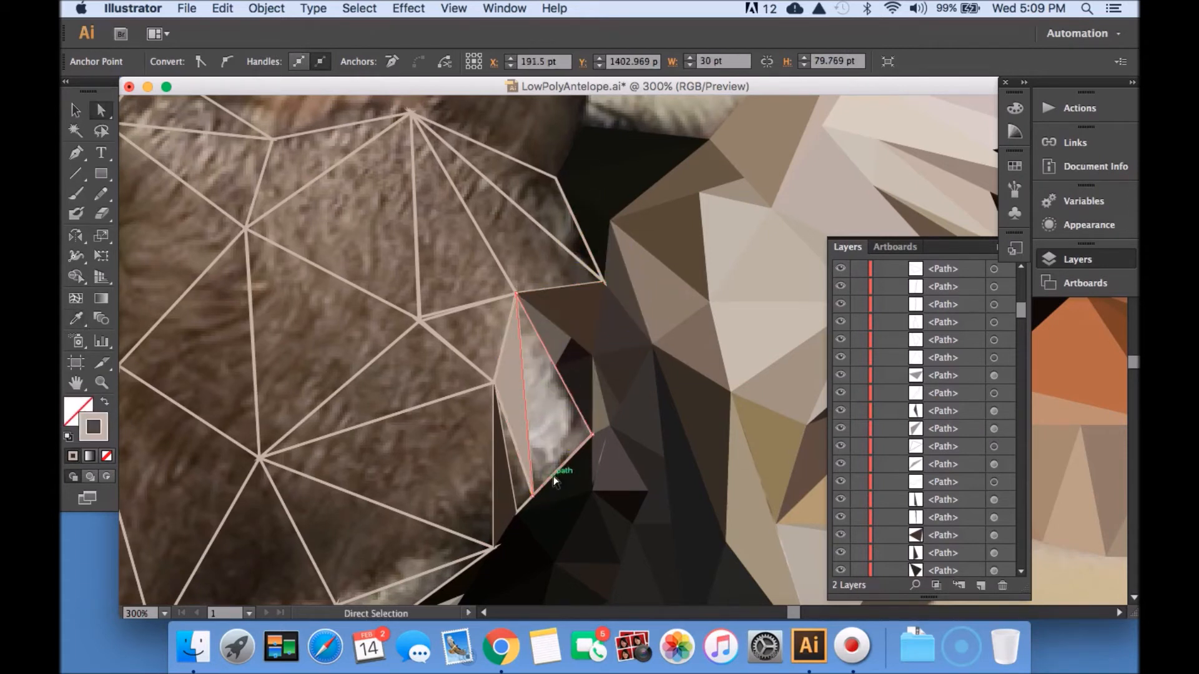
pyautogui.press('i')
pyautogui.click(551, 427)
pyautogui.click(524, 484)
# Fill the brown neck triangles below and beside the white fur patch with sampled photo colors
pyautogui.press('a')
pyautogui.click(414, 407)
pyautogui.press('i')
pyautogui.click(423, 433)
pyautogui.click(481, 333)
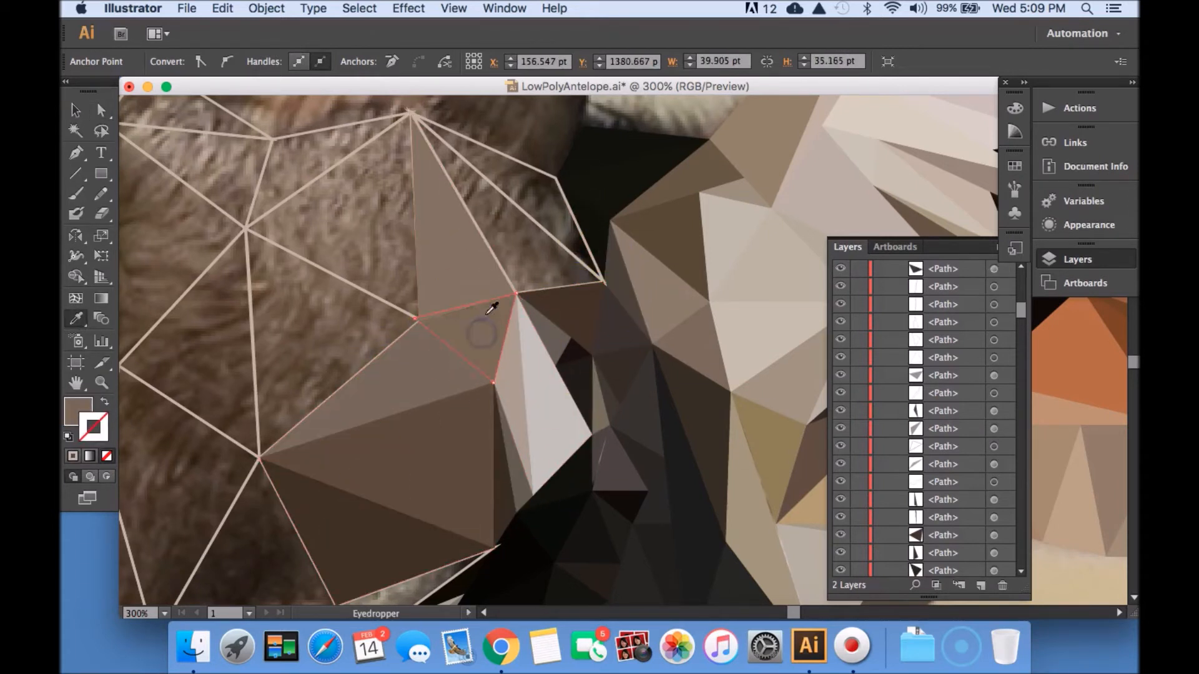
# Fill the triangles along the neck's upper contour with brown tones sampled from the fur
pyautogui.press('a')
pyautogui.click(490, 249)
pyautogui.press('i')
pyautogui.click(460, 254)
pyautogui.click(484, 146)
pyautogui.click(524, 188)
pyautogui.press('a')
pyautogui.click(324, 169)
# Fill the large mid-neck triangle with a sampled brown and change its stacking order
pyautogui.click(297, 355)
pyautogui.press('a')
pyautogui.rightClick(370, 331)
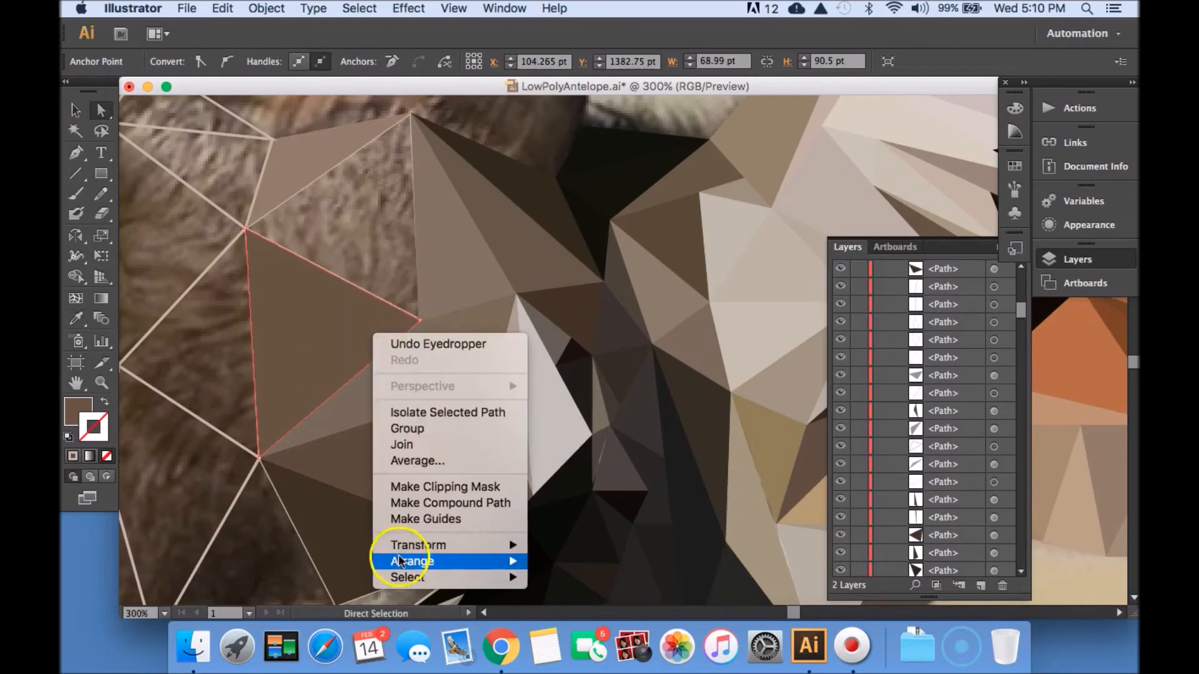
pyautogui.click(562, 606)
# Fill the neck triangles surrounding the large mid-neck triangle with sampled fur browns
pyautogui.click(374, 219)
pyautogui.press('i')
pyautogui.click(185, 365)
pyautogui.click(173, 476)
pyautogui.press('super+z')
pyautogui.press('a')
pyautogui.click(241, 515)
pyautogui.press('i')
pyautogui.click(252, 517)
pyautogui.press('a')
# Fill the lower neck triangles and the narrow ones along the artboard's left edge with sampled dark browns
pyautogui.scroll(-5, 289, 428)
pyautogui.click(298, 416)
pyautogui.click(390, 395)
pyautogui.press('i')
pyautogui.click(391, 399)
pyautogui.click(321, 482)
pyautogui.click(386, 413)
pyautogui.click(364, 418)
pyautogui.hscroll(-5, 356, 409)
pyautogui.click(341, 398)
pyautogui.click(379, 374)
pyautogui.scroll(10, 372, 438)
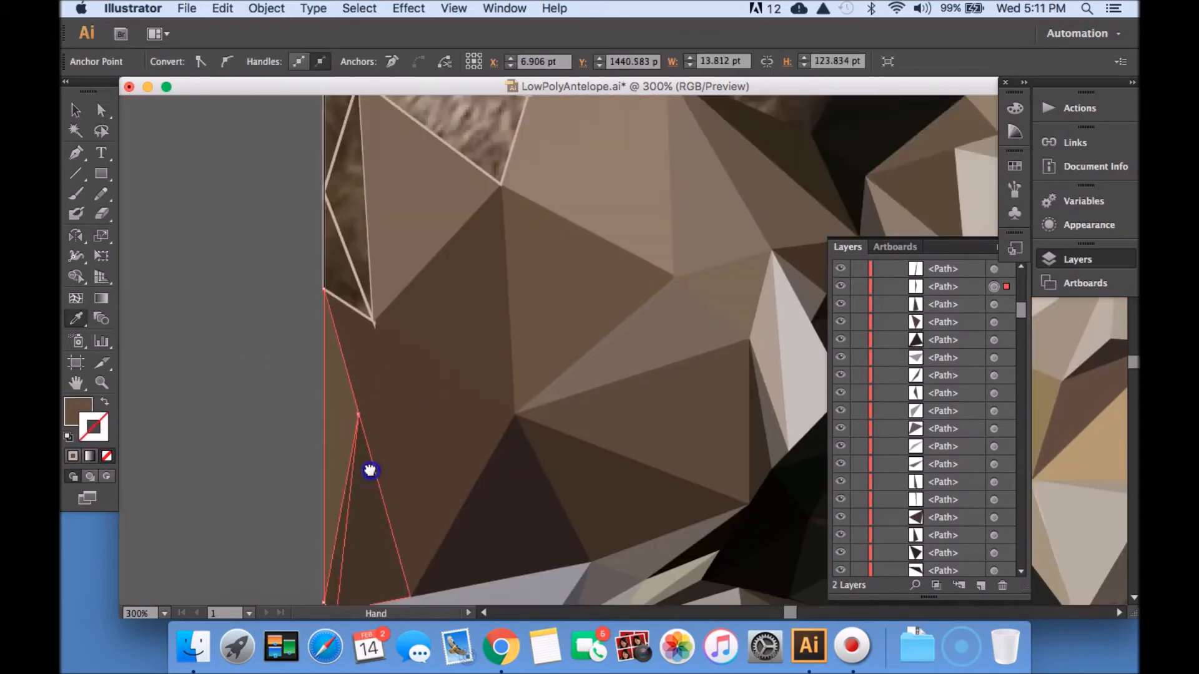
# Fill the remaining outlined triangles at the upper part of the neck along the artboard's left edge with sampled photo colors
pyautogui.press('a')
pyautogui.click(333, 253)
pyautogui.click(400, 186)
pyautogui.press('a')
pyautogui.click(401, 323)
pyautogui.press('i')
pyautogui.click(435, 308)
# Collapse the triangles layer and hide the photo on Layer 1
pyautogui.scroll(-10, 475, 306)
pyautogui.moveTo(1021, 311); pyautogui.dragTo(1023, 275)
pyautogui.click(880, 268)
pyautogui.click(840, 286)
# Move the shared anchor point of the olive and light tan cheek triangles to close the white gap between them
pyautogui.press('a')
pyautogui.click(690, 394)
pyautogui.press('super+z')
pyautogui.keyDown('shift'); pyautogui.click(628, 395); pyautogui.keyUp('shift')
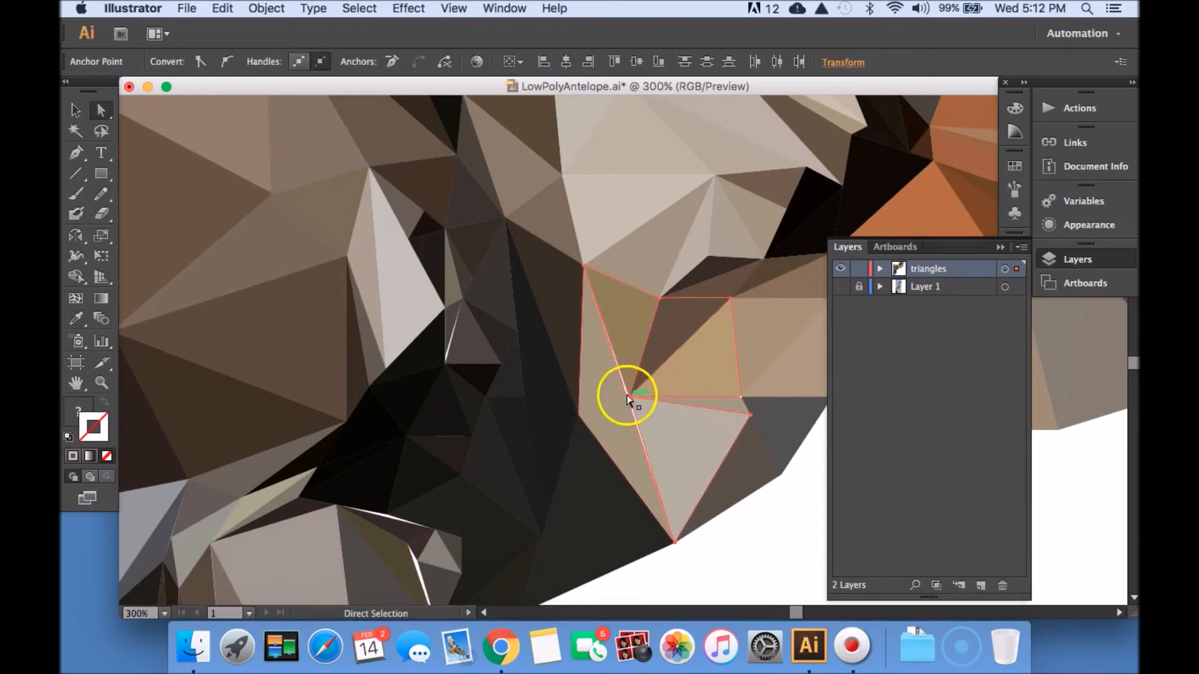
pyautogui.click(628, 398)
pyautogui.press('super+equal')
pyautogui.press('super+equal')
pyautogui.press('super+equal')
pyautogui.press('super+equal')
pyautogui.click(401, 492)
pyautogui.moveTo(380, 479); pyautogui.dragTo(372, 477)
pyautogui.click(393, 462)
pyautogui.moveTo(381, 477); pyautogui.dragTo(372, 478)
pyautogui.press('super+z')
pyautogui.moveTo(379, 479); pyautogui.dragTo(372, 478)
# Display the Navigator for moving around the enlarged artwork
pyautogui.press('super+minus')
pyautogui.press('super+minus')
pyautogui.press('super+minus')
pyautogui.press('super+minus')
pyautogui.click(504, 8)
pyautogui.click(532, 541)
# Examine the edges of the dark face triangles at high magnification for gaps
pyautogui.press('super+equal')
pyautogui.press('super+equal')
pyautogui.press('super+equal')
pyautogui.press('super+equal')
pyautogui.press('super+equal')
pyautogui.press('super+equal')
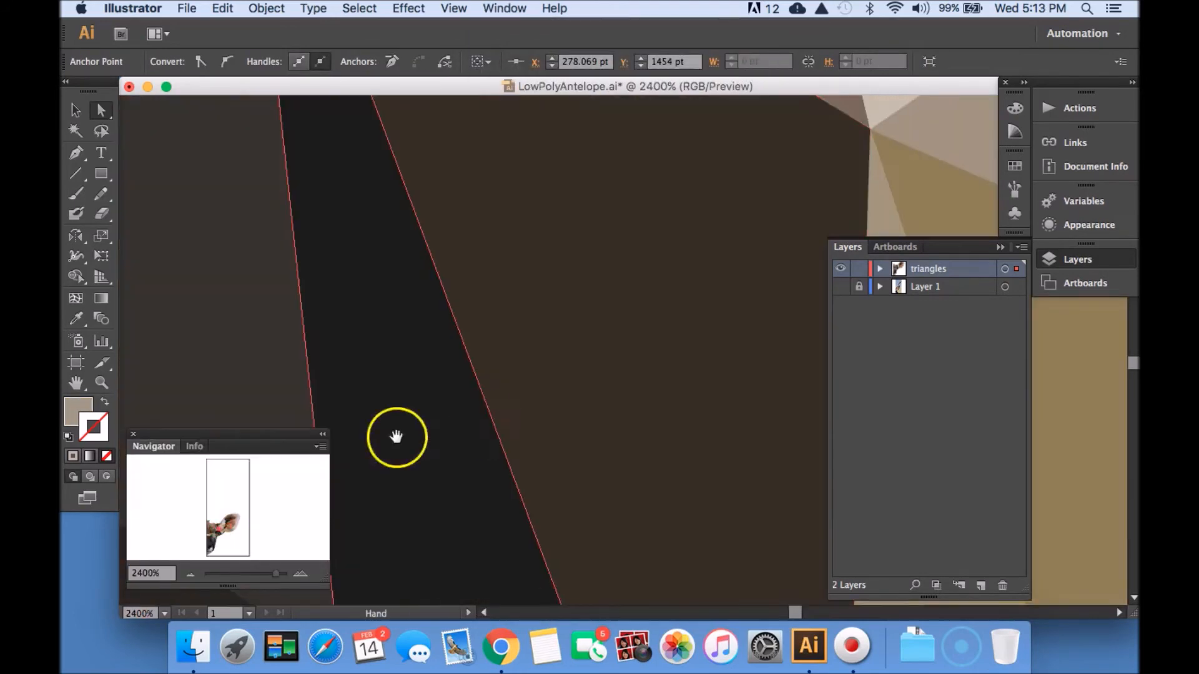
pyautogui.click(217, 530)
pyautogui.moveTo(535, 440); pyautogui.dragTo(535, 501)
pyautogui.press('super+minus')
pyautogui.press('super+minus')
pyautogui.press('super+minus')
pyautogui.press('super+minus')
pyautogui.press('super+minus')
pyautogui.press('super+minus')
# Move the misaligned anchor point between neighboring face triangles to close the gap there
pyautogui.click(570, 535)
pyautogui.press('super+equal')
pyautogui.press('super+equal')
pyautogui.press('super+equal')
pyautogui.press('super+equal')
pyautogui.click(475, 365)
pyautogui.moveTo(447, 316); pyautogui.dragTo(431, 314)
pyautogui.moveTo(442, 318); pyautogui.dragTo(431, 313)
pyautogui.press('super+z')
pyautogui.click(439, 269)
pyautogui.click(493, 387)
# Adjust the next misaligned triangle corners so that adjoining edges meet without gaps
pyautogui.moveTo(525, 586); pyautogui.dragTo(529, 572)
pyautogui.click(478, 493)
pyautogui.moveTo(387, 187); pyautogui.dragTo(482, 329)
pyautogui.moveTo(421, 271); pyautogui.dragTo(417, 282)
pyautogui.click(438, 231)
pyautogui.moveTo(420, 270); pyautogui.dragTo(418, 281)
pyautogui.click(404, 241)
# Look over the whole antelope and its neck area for remaining gaps between triangles
pyautogui.moveTo(462, 232); pyautogui.dragTo(429, 434)
pyautogui.press('super+0')
pyautogui.press('super+equal')
pyautogui.press('super+equal')
pyautogui.press('super+equal')
pyautogui.press('super+equal')
pyautogui.press('super+equal')
pyautogui.moveTo(543, 556); pyautogui.dragTo(662, 118)
pyautogui.moveTo(524, 562); pyautogui.dragTo(663, 125)
pyautogui.moveTo(664, 235); pyautogui.dragTo(662, 531)
pyautogui.moveTo(637, 156); pyautogui.dragTo(615, 100)
pyautogui.click(686, 484)
pyautogui.press('super+0')
pyautogui.press('super+equal')
pyautogui.press('super+equal')
pyautogui.press('super+equal')
pyautogui.press('super+equal')
pyautogui.press('super+equal')
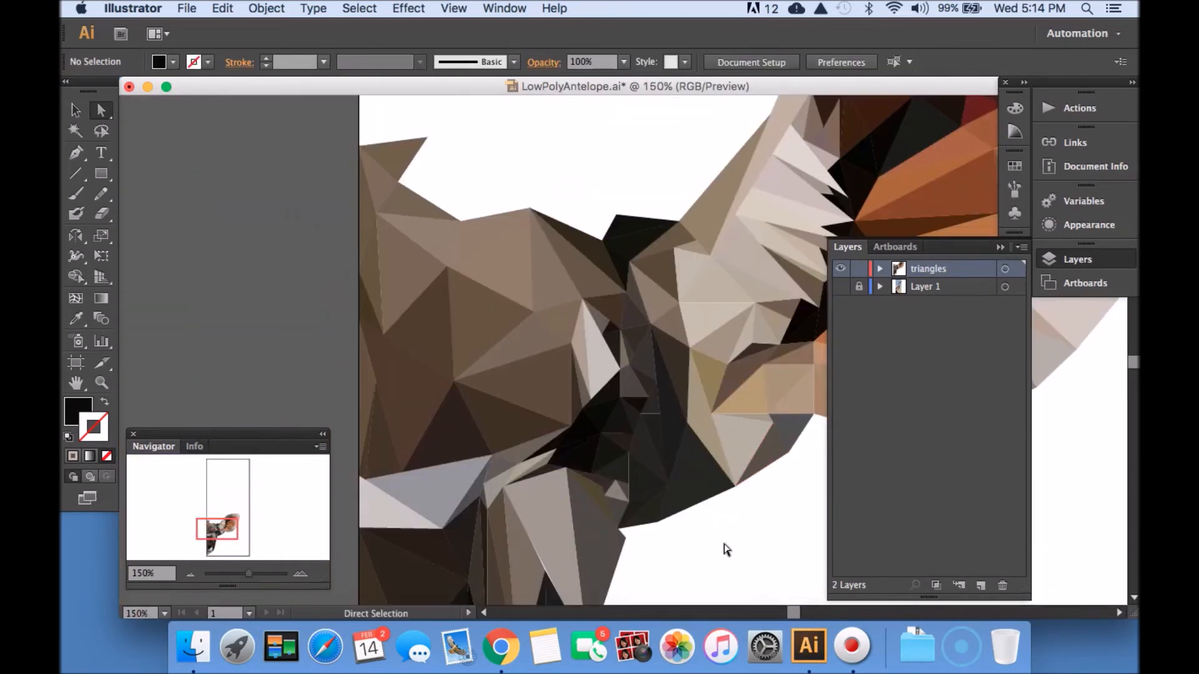
pyautogui.click(843, 292)
# Move the tip of the black wedge against the light grey chest triangle to close the white sliver between them
pyautogui.press('super+equal')
pyautogui.press('super+equal')
pyautogui.press('super+equal')
pyautogui.moveTo(722, 503); pyautogui.dragTo(780, 188)
pyautogui.moveTo(562, 475); pyautogui.dragTo(642, 247)
pyautogui.click(575, 453)
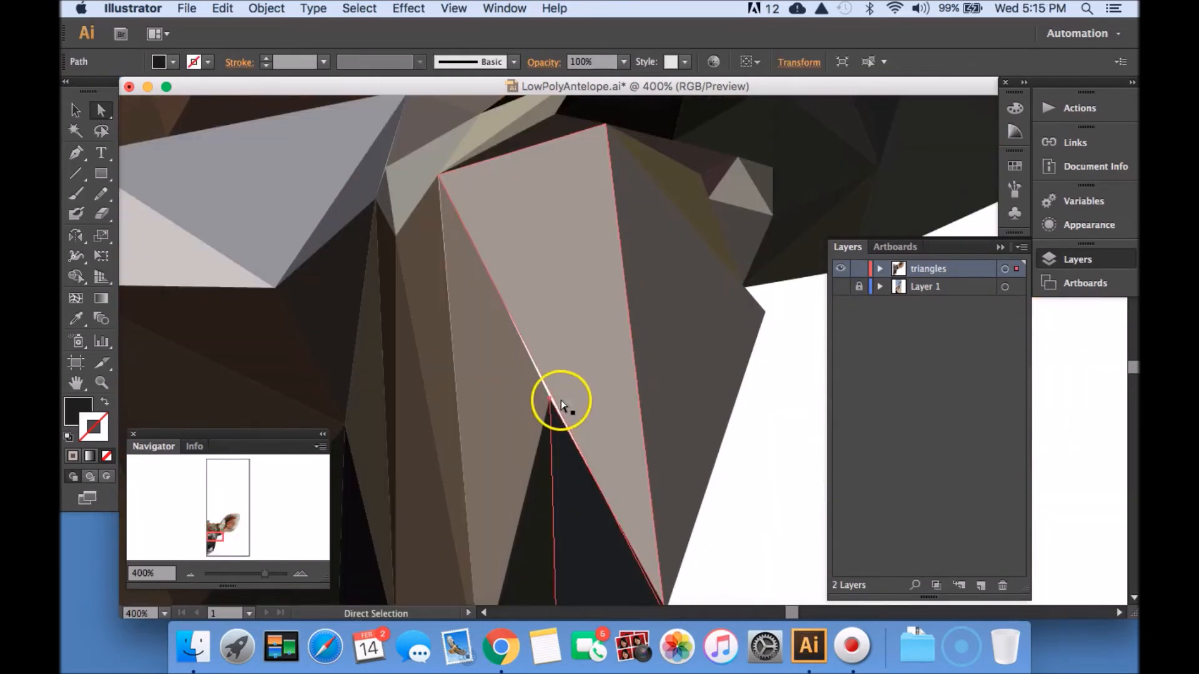
pyautogui.moveTo(552, 405); pyautogui.dragTo(550, 395)
pyautogui.click(577, 374)
# Adjust the anchor points of the dark triangles along the chest's outer edge to close the thin gaps
pyautogui.moveTo(624, 531); pyautogui.dragTo(613, 200)
pyautogui.moveTo(566, 470); pyautogui.dragTo(569, 472)
pyautogui.click(606, 413)
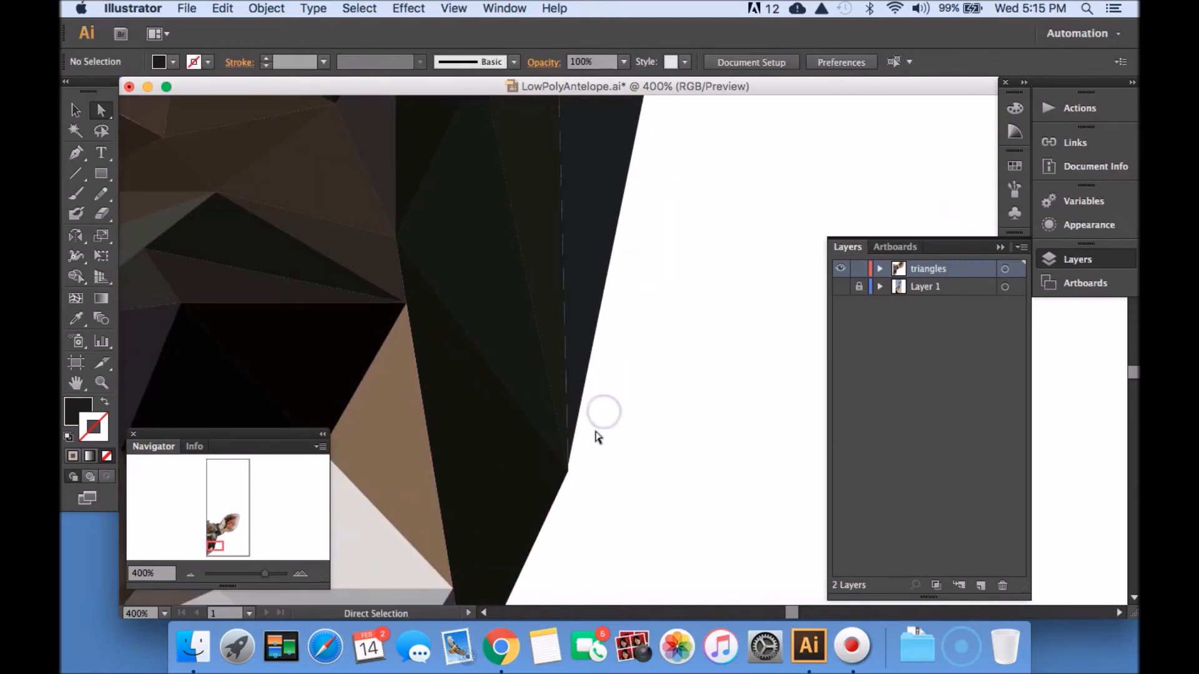
pyautogui.moveTo(562, 162); pyautogui.dragTo(522, 531)
pyautogui.moveTo(522, 406); pyautogui.dragTo(506, 363)
# Move the corner points meeting at the brown triangle's tip on the artboard's left edge to close the white slivers around it
pyautogui.moveTo(530, 531); pyautogui.dragTo(531, 181)
pyautogui.click(477, 274)
pyautogui.press('super+equal')
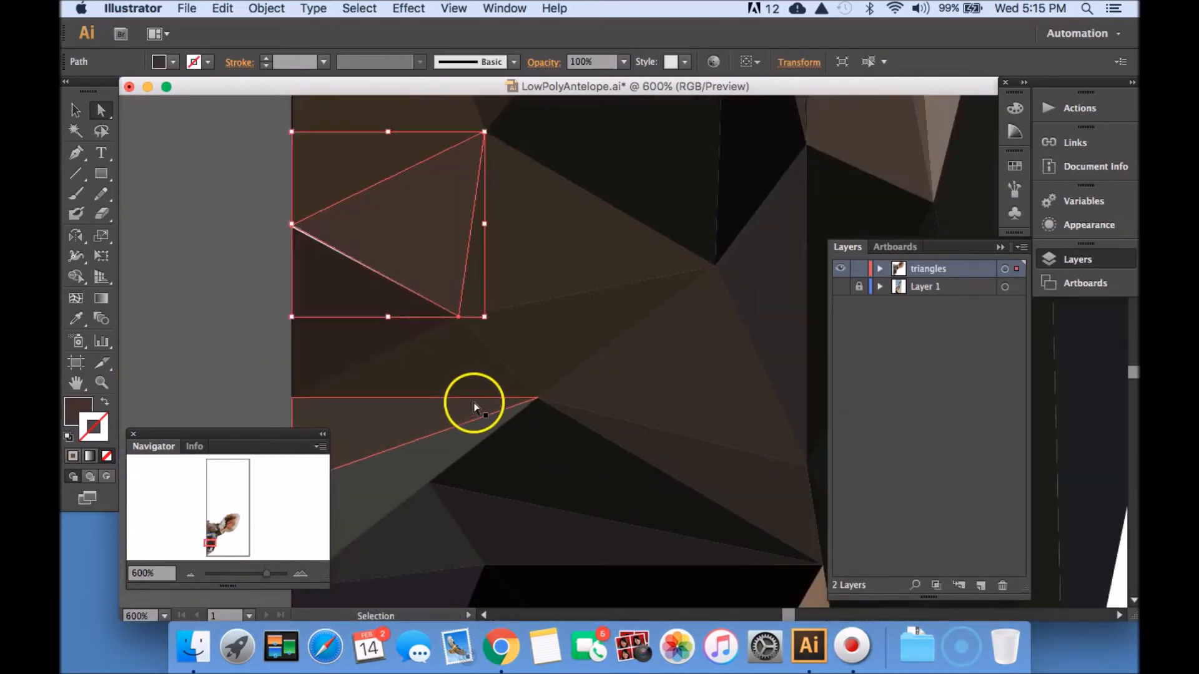
pyautogui.press('super+equal')
pyautogui.press('super+equal')
pyautogui.moveTo(375, 249); pyautogui.dragTo(765, 365)
pyautogui.click(369, 221)
pyautogui.moveTo(349, 214); pyautogui.dragTo(349, 217)
pyautogui.moveTo(509, 223); pyautogui.dragTo(527, 340)
pyautogui.click(449, 250)
pyautogui.moveTo(369, 327); pyautogui.dragTo(369, 332)
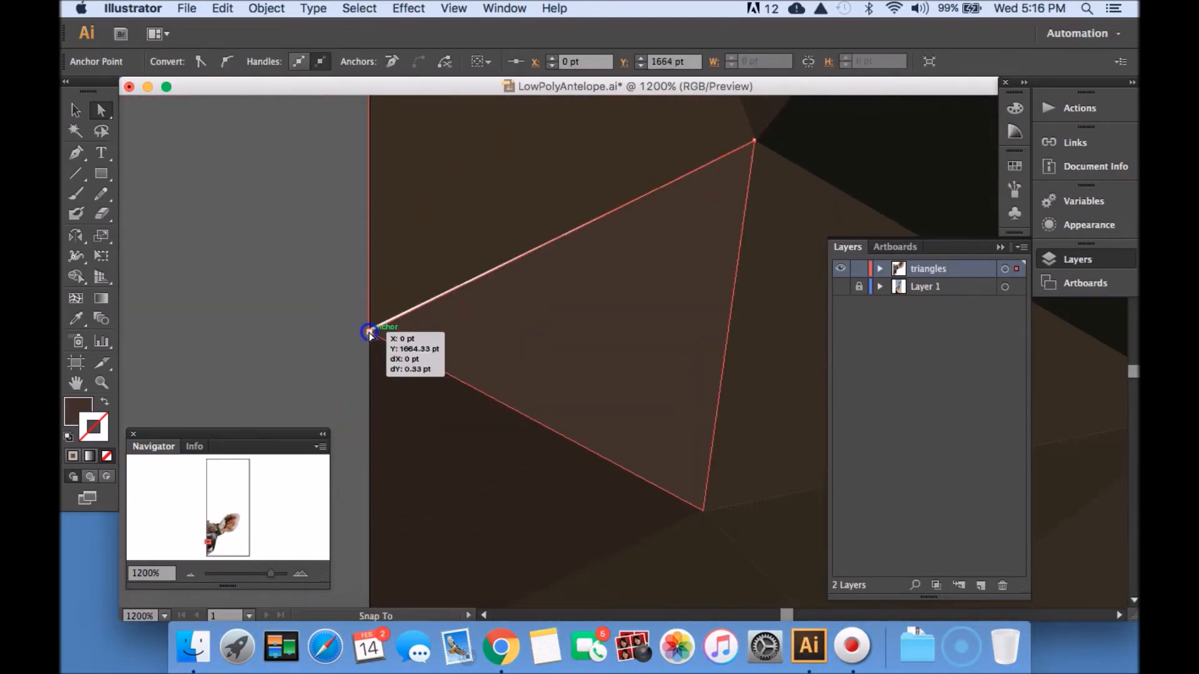
pyautogui.moveTo(599, 87); pyautogui.dragTo(600, 192)
pyautogui.moveTo(600, 250); pyautogui.dragTo(560, 410)
# Show the photo layer again and prepare a light orange stroke without fill for outlining the horn's base
pyautogui.press('super+0')
pyautogui.click(841, 287)
pyautogui.press('super+equal')
pyautogui.press('super+equal')
pyautogui.press('super+equal')
pyautogui.press('super+equal')
pyautogui.moveTo(468, 345); pyautogui.dragTo(660, 317)
pyautogui.click(524, 435)
pyautogui.click(538, 409)
pyautogui.doubleClick(105, 426)
# Outline triangles at the base of the horn and farther up along its inner edge
pyautogui.click(524, 435)
pyautogui.click(526, 322)
pyautogui.click(452, 402)
pyautogui.click(524, 435)
pyautogui.click(585, 303)
pyautogui.click(592, 249)
pyautogui.click(715, 183)
pyautogui.click(585, 303)
# Fill in the remaining triangle outlines between the horn's base and the first outlines on its inner edge
pyautogui.click(555, 345)
pyautogui.click(526, 322)
pyautogui.click(555, 346)
pyautogui.click(538, 409)
pyautogui.click(592, 249)
pyautogui.click(526, 321)
pyautogui.click(586, 303)
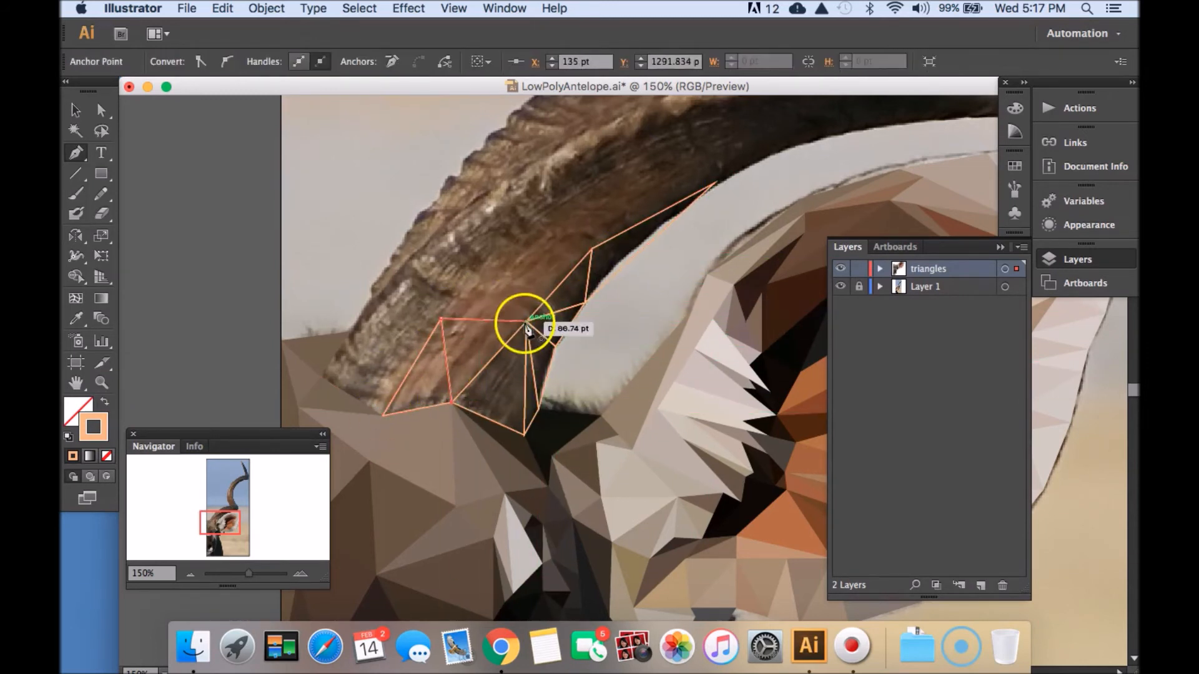
# Outline a second row of triangles along the middle of the lower horn, reusing the corners of the inner row
pyautogui.click(444, 320)
pyautogui.click(504, 255)
pyautogui.click(505, 254)
pyautogui.click(601, 183)
pyautogui.click(714, 182)
pyautogui.click(601, 183)
pyautogui.click(715, 183)
pyautogui.click(733, 118)
pyautogui.click(714, 183)
pyautogui.click(602, 182)
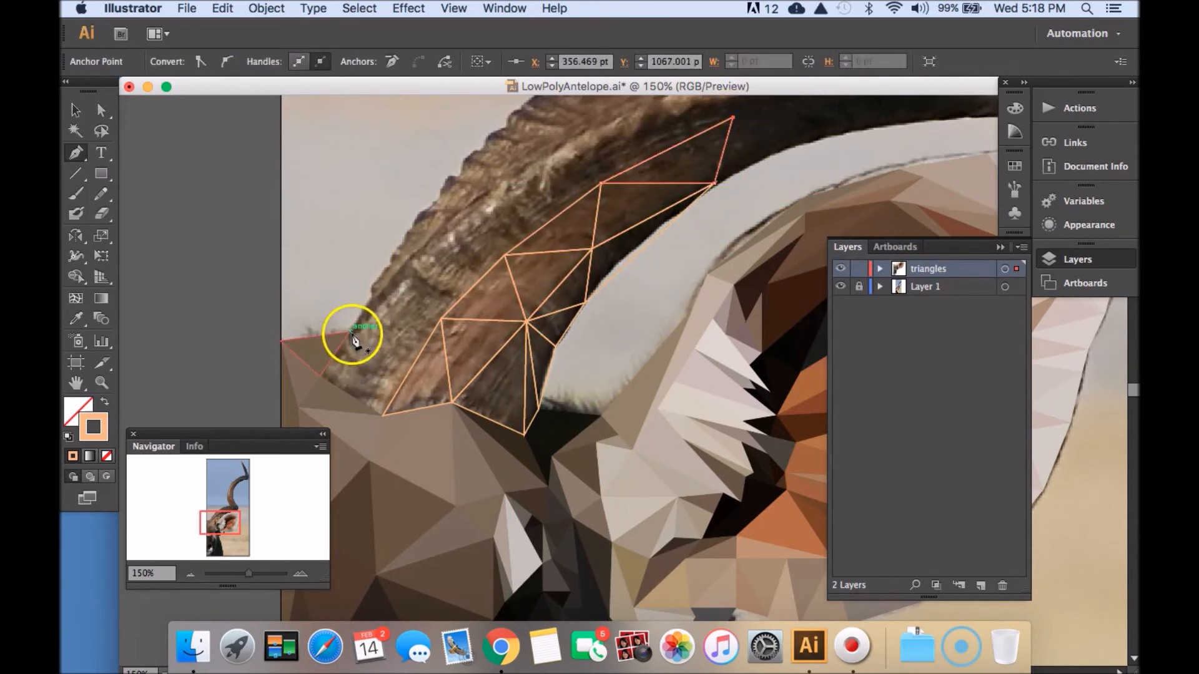
# Outline triangles on the horn's outer side from its base upward, joined to the middle row's corners
pyautogui.click(350, 333)
pyautogui.click(320, 377)
pyautogui.click(350, 332)
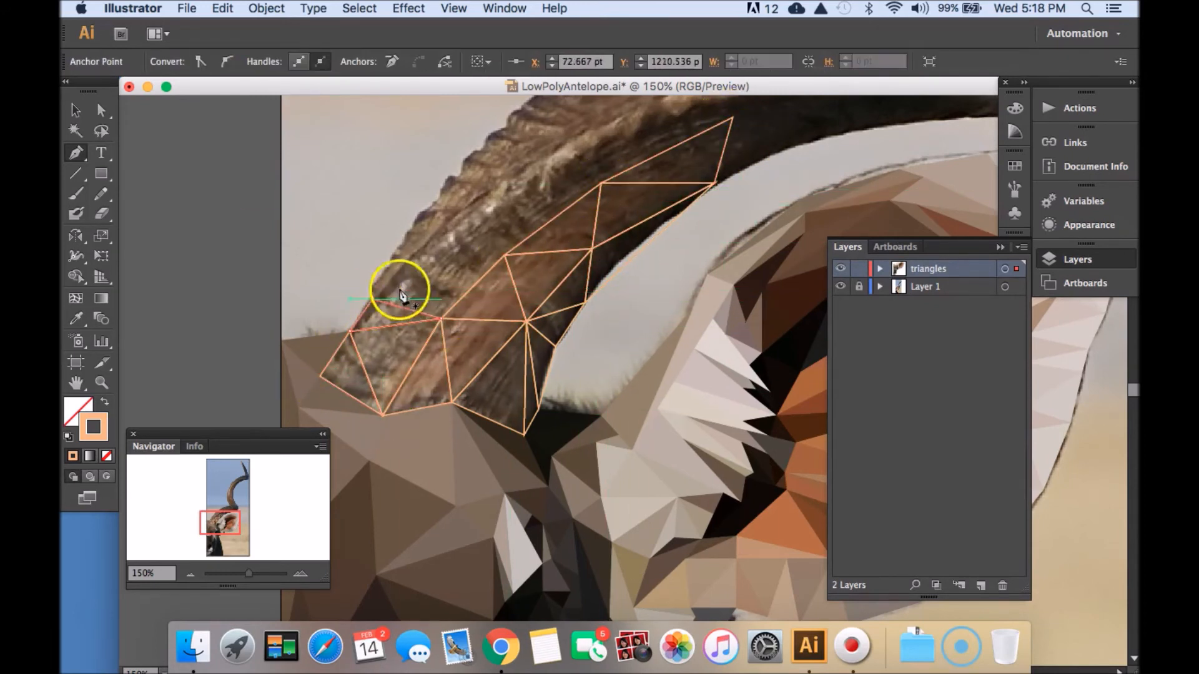
pyautogui.click(426, 246)
pyautogui.click(505, 255)
pyautogui.click(426, 246)
pyautogui.click(441, 320)
# Continue the outer row of triangle outlines up the lower horn until it meets the end of the middle row
pyautogui.click(505, 254)
pyautogui.click(519, 178)
pyautogui.click(504, 255)
pyautogui.click(426, 245)
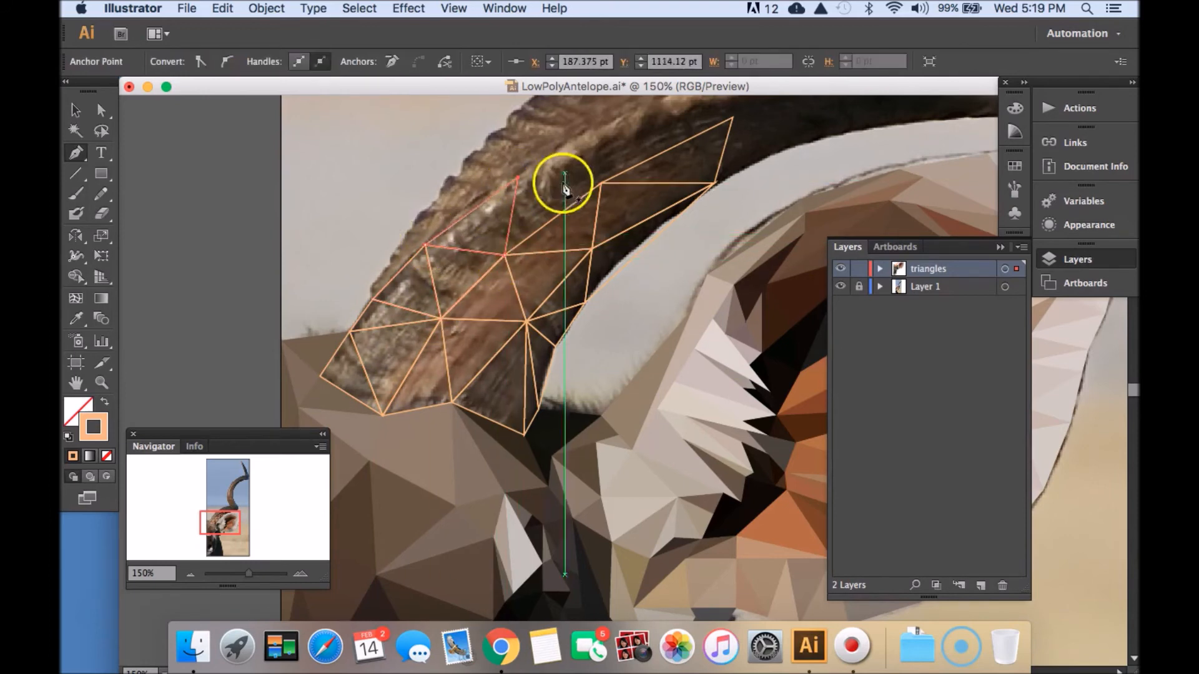
pyautogui.click(601, 183)
pyautogui.click(601, 183)
pyautogui.click(518, 178)
pyautogui.click(602, 129)
pyautogui.click(601, 183)
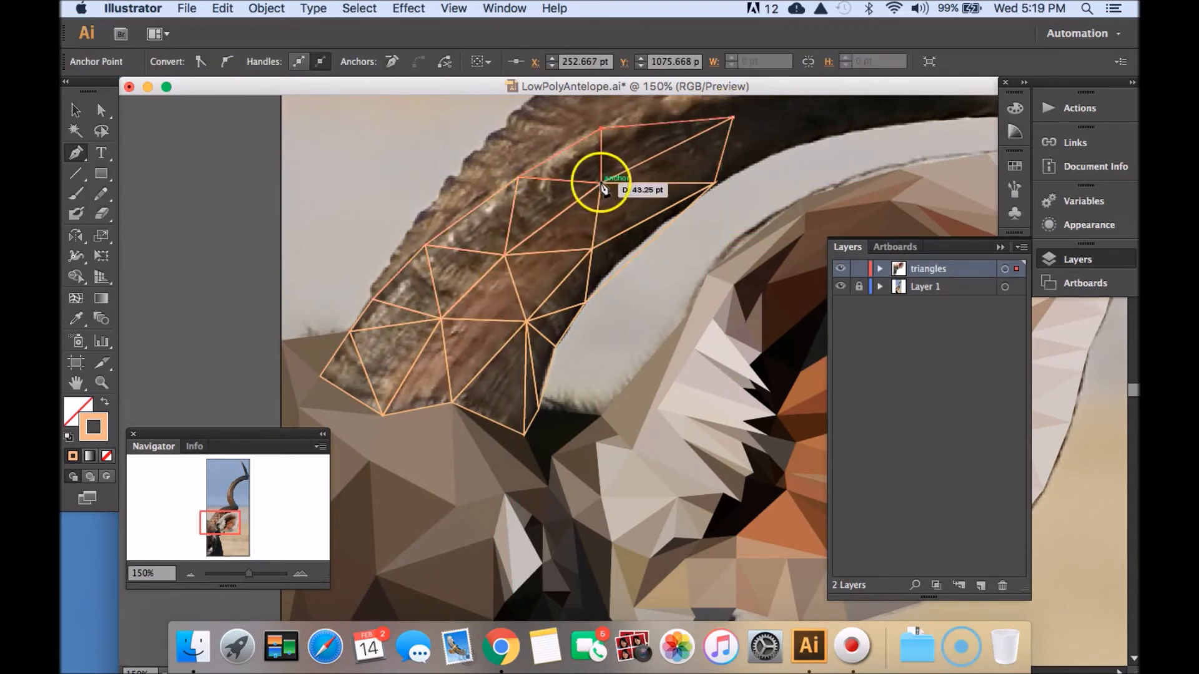
# Outline narrow triangles along the ridged outer edge of the lower horn, joined to the outer row's corners
pyautogui.moveTo(625, 169); pyautogui.dragTo(437, 238)
pyautogui.click(186, 367)
pyautogui.click(238, 275)
pyautogui.click(237, 312)
pyautogui.click(186, 367)
pyautogui.click(230, 284)
pyautogui.click(237, 313)
pyautogui.click(186, 367)
pyautogui.click(330, 245)
pyautogui.click(260, 244)
pyautogui.click(256, 300)
pyautogui.click(330, 245)
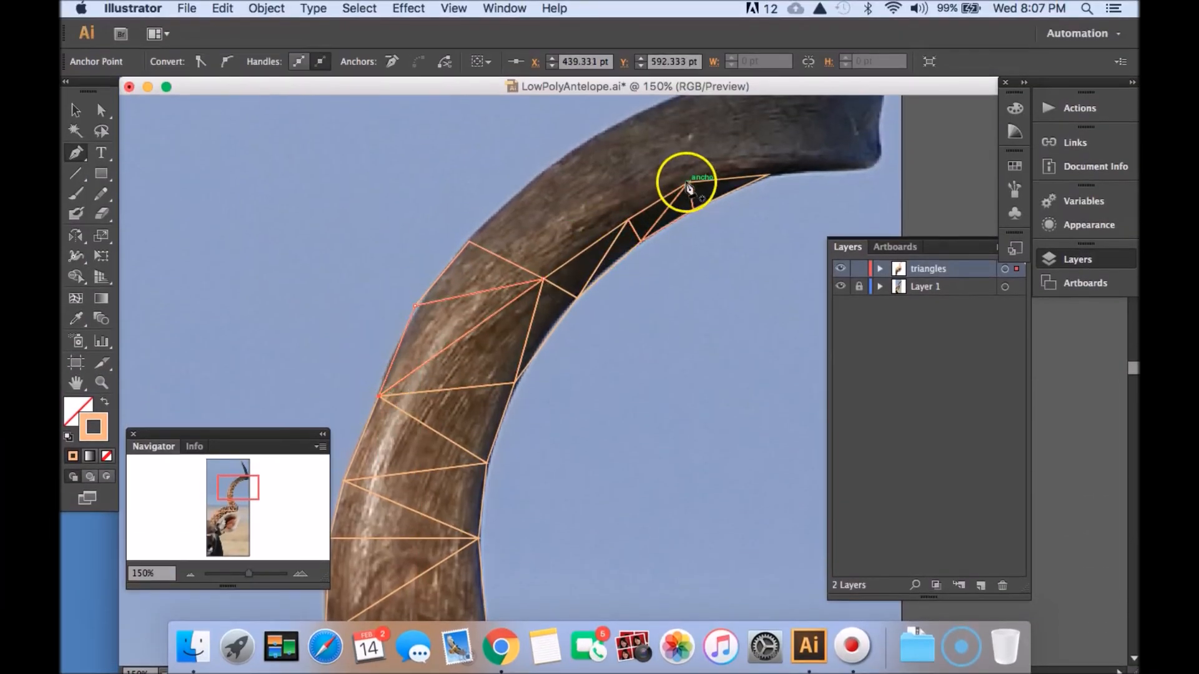
pyautogui.click(543, 279)
pyautogui.click(629, 220)
pyautogui.click(578, 225)
pyautogui.click(687, 183)
pyautogui.click(543, 279)
pyautogui.click(629, 220)
pyautogui.click(577, 224)
pyautogui.press('super+z')
pyautogui.press('super+z')
# Outline triangles with the Pen tool along the inner side of the upper curve, ending at the underside of the horn's bend
pyautogui.click(76, 152)
pyautogui.click(629, 220)
pyautogui.click(687, 183)
pyautogui.click(592, 220)
pyautogui.click(542, 279)
pyautogui.click(864, 168)
pyautogui.click(769, 164)
pyautogui.click(773, 176)
pyautogui.click(689, 183)
pyautogui.click(769, 164)
pyautogui.click(689, 183)
# Outline large triangles from the outer edge of the upper curve down to the corners of its inner triangles
pyautogui.click(531, 183)
pyautogui.click(469, 241)
pyautogui.click(542, 280)
pyautogui.click(531, 183)
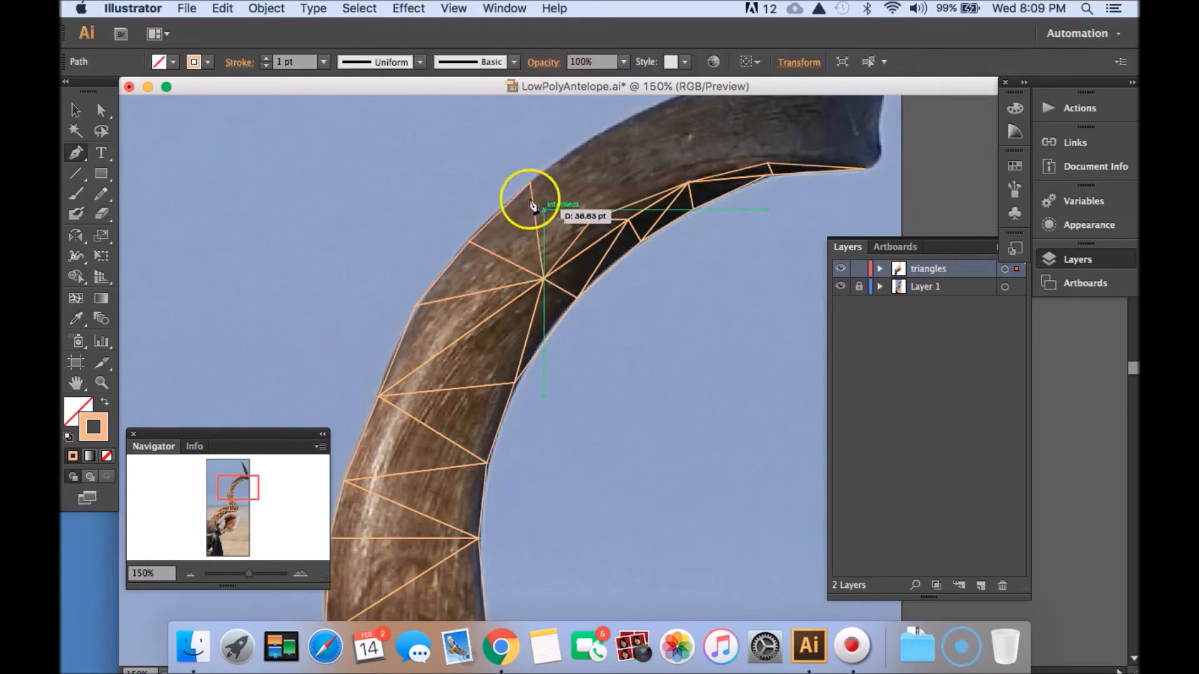
pyautogui.click(592, 138)
pyautogui.click(590, 219)
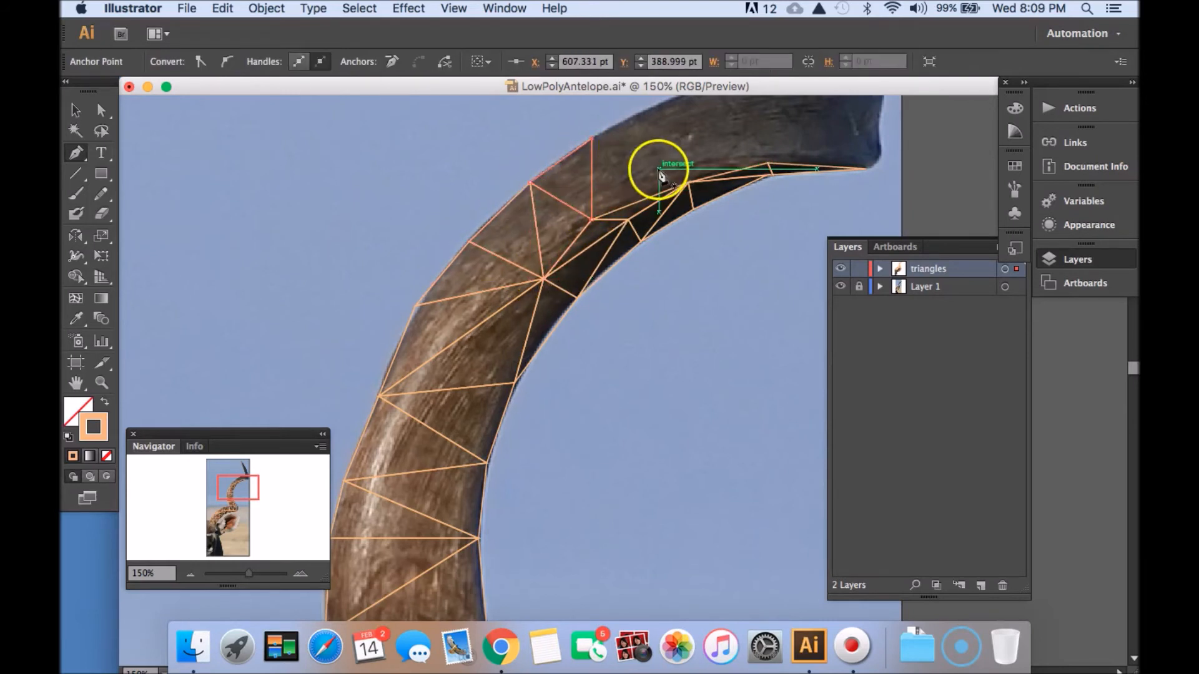
pyautogui.click(689, 183)
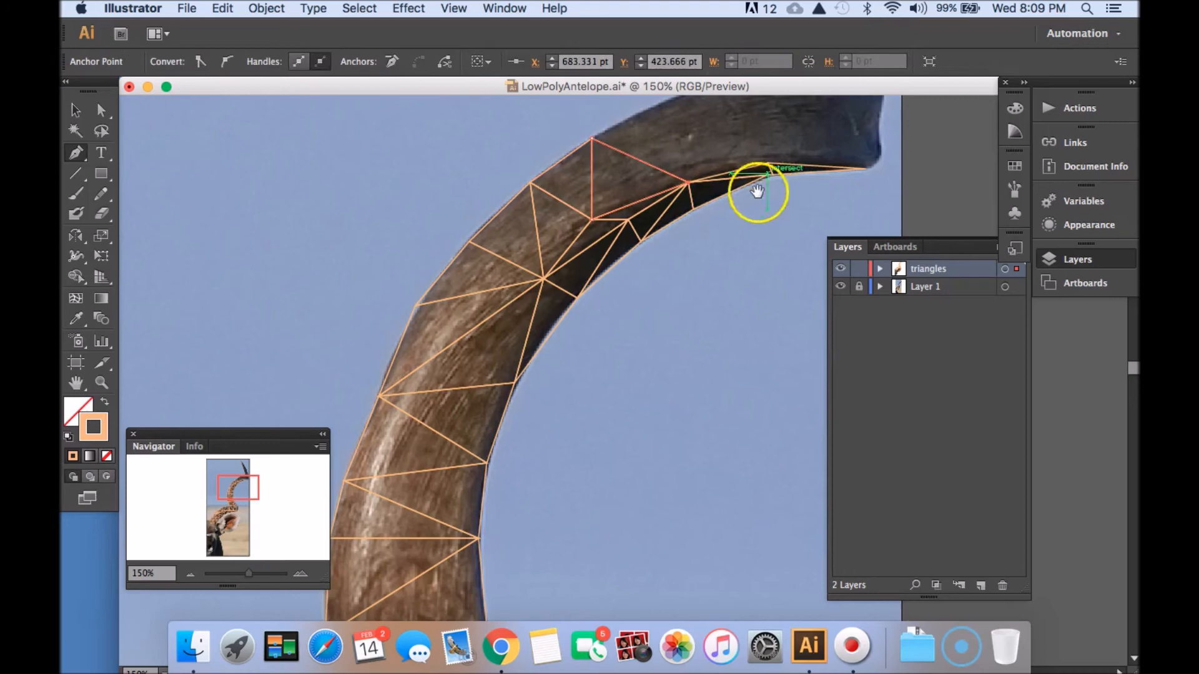
# Extend the triangle outlines from the upper curve toward the horn's bend, covering the area between both edges
pyautogui.moveTo(757, 191); pyautogui.dragTo(581, 428)
pyautogui.click(512, 331)
pyautogui.click(512, 419)
pyautogui.click(416, 376)
pyautogui.click(512, 331)
pyautogui.click(592, 400)
pyautogui.click(512, 399)
pyautogui.click(512, 419)
pyautogui.click(592, 403)
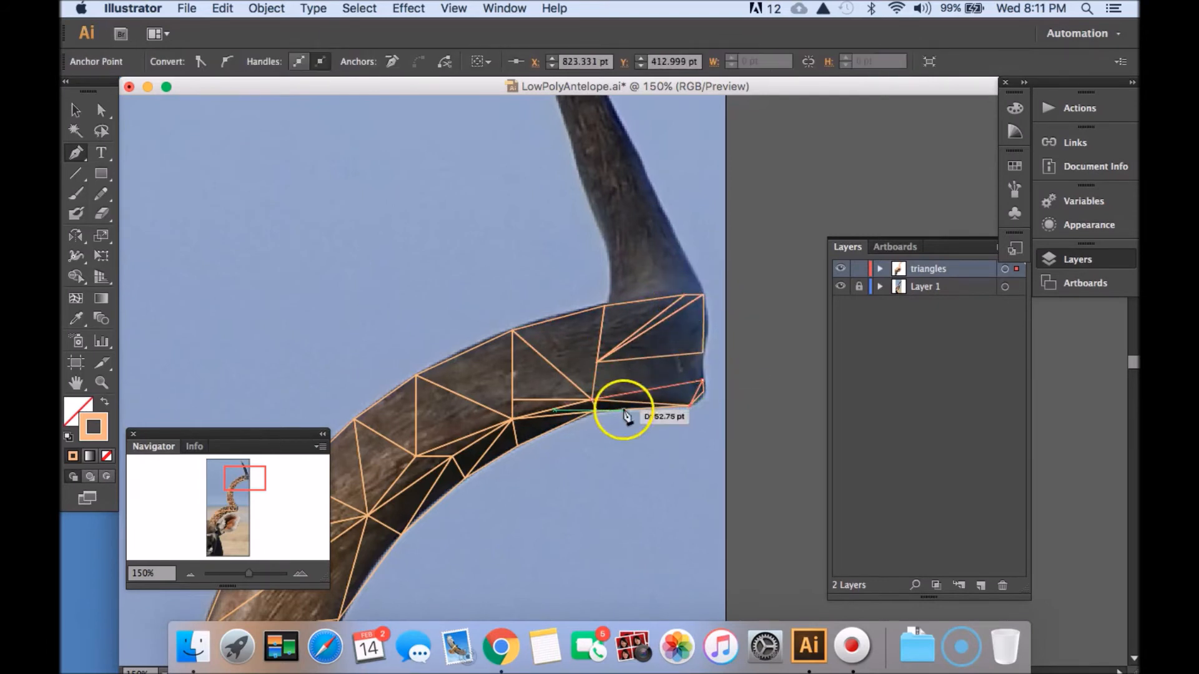
# Outline the last triangles at the lower corner of the horn's bend
pyautogui.click(704, 379)
pyautogui.click(598, 363)
pyautogui.click(597, 362)
pyautogui.click(703, 379)
pyautogui.click(592, 400)
pyautogui.click(598, 362)
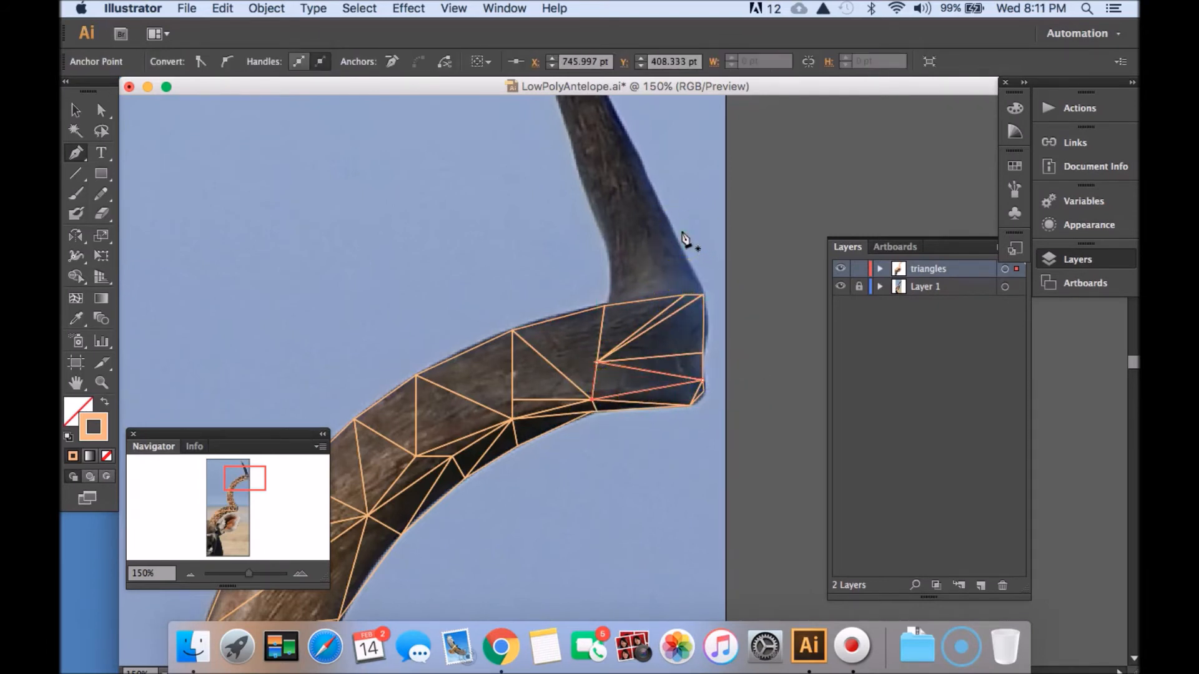
# Outline triangles at the pointed tip of the horn
pyautogui.scroll(5, 556, 206)
pyautogui.click(484, 129)
pyautogui.click(483, 164)
pyautogui.click(507, 160)
pyautogui.click(507, 161)
pyautogui.click(528, 196)
pyautogui.click(506, 225)
pyautogui.click(528, 196)
pyautogui.click(483, 163)
pyautogui.click(506, 225)
# Continue the triangle outlines from the horn's tip down its upright section, alternating between both edges
pyautogui.click(562, 260)
pyautogui.click(563, 259)
pyautogui.click(536, 312)
pyautogui.click(507, 225)
pyautogui.click(594, 320)
pyautogui.click(562, 259)
pyautogui.click(535, 311)
pyautogui.click(594, 321)
pyautogui.click(552, 364)
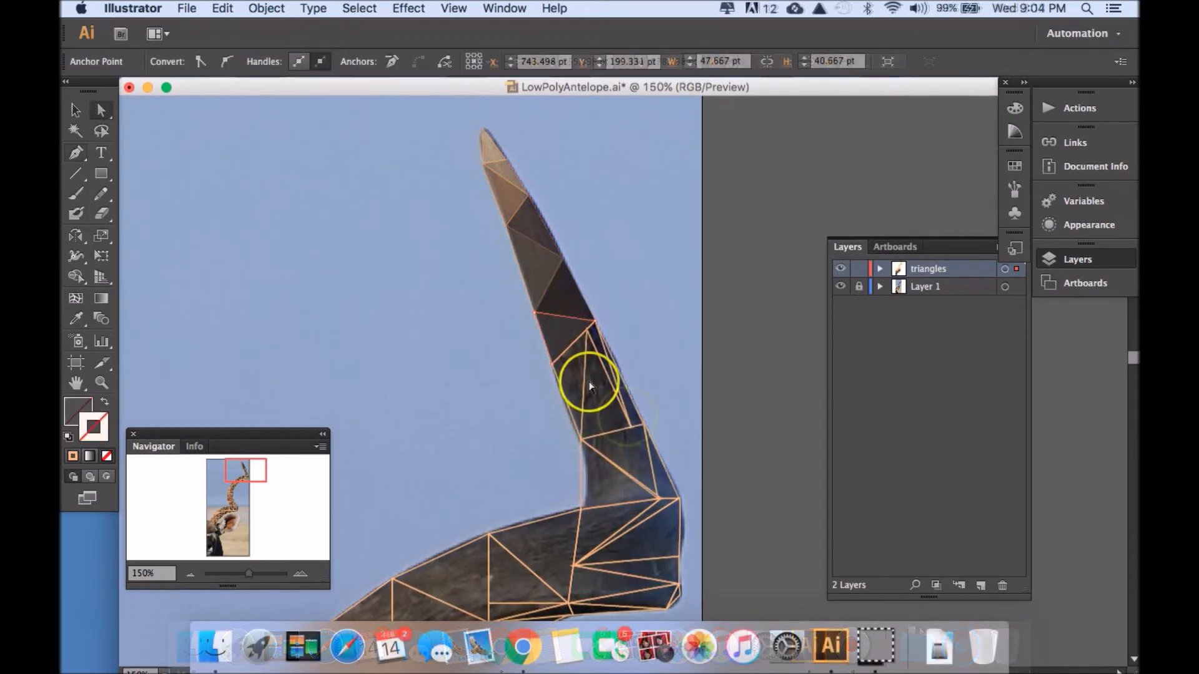
# Fill the triangles on the lower part of the horn's upright section with colors sampled from the photo
pyautogui.click(588, 339)
pyautogui.press('super+plus')
pyautogui.press('super+plus')
pyautogui.press('super+plus')
pyautogui.press('a')
pyautogui.click(730, 586)
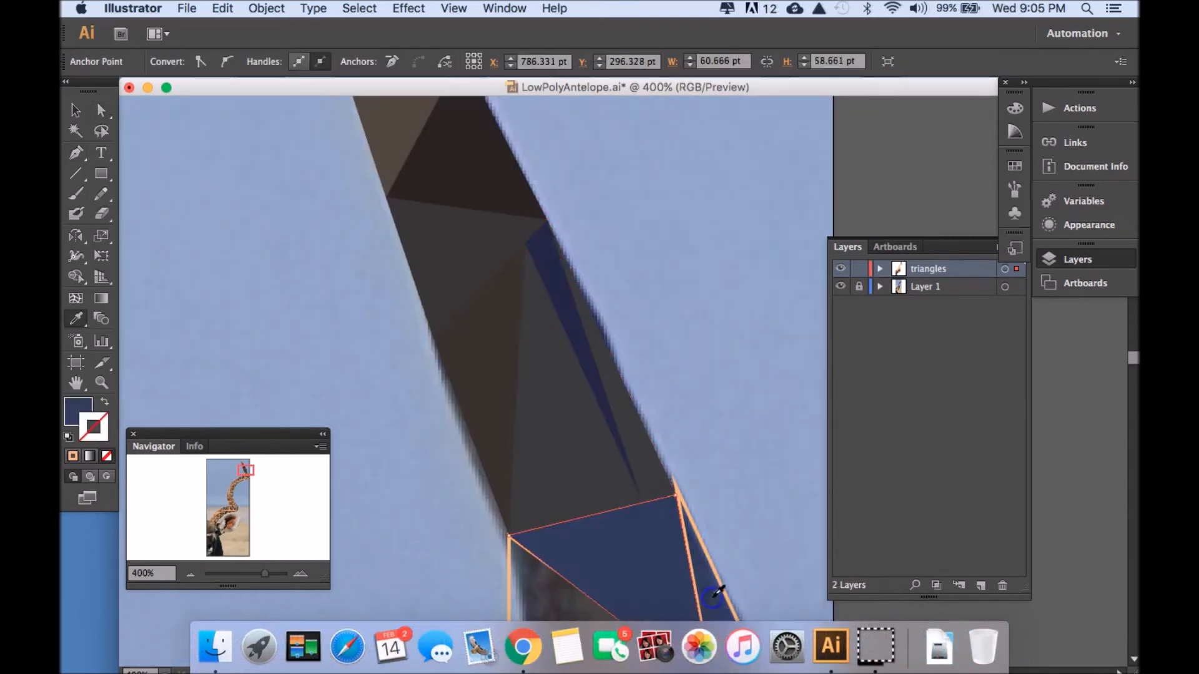
# Fill the triangles around the horn's upper bend, including its lower corner, with colors sampled from the photo
pyautogui.scroll(-5, 663, 437)
pyautogui.click(442, 385)
pyautogui.press('i')
pyautogui.click(505, 453)
pyautogui.press('a')
pyautogui.click(704, 470)
pyautogui.scroll(-5, 625, 437)
pyautogui.press('a')
pyautogui.click(781, 400)
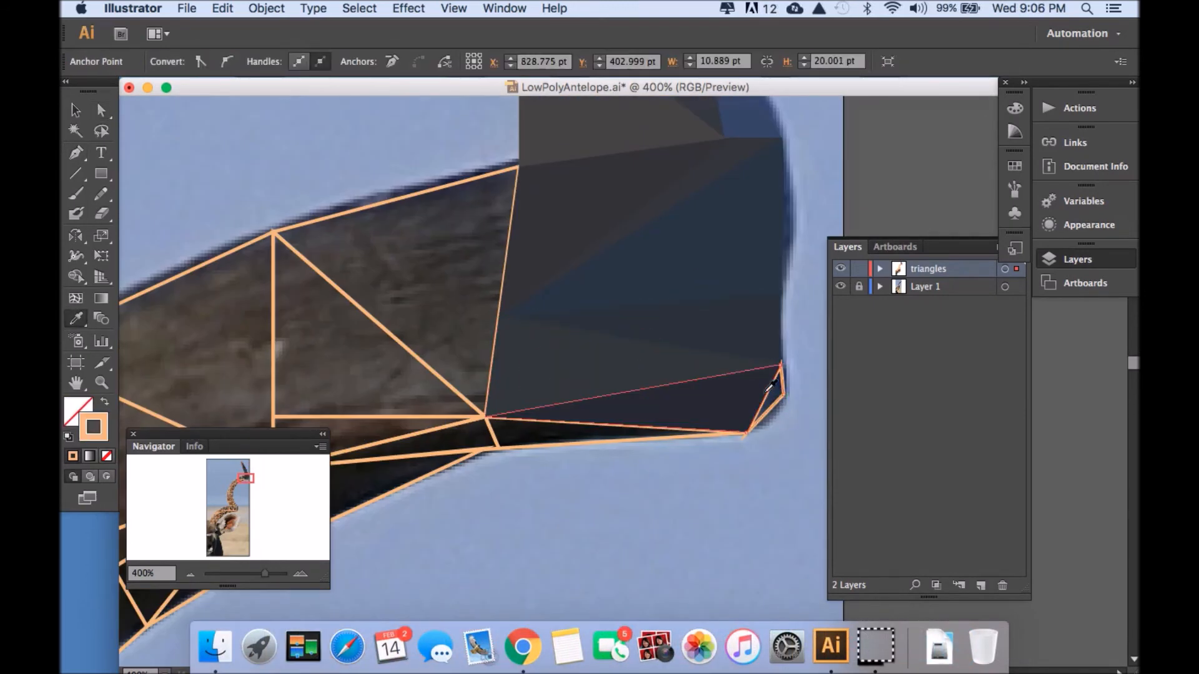
# Fill the triangles of the curved section just past the upper bend with sampled photo colors
pyautogui.click(392, 334)
pyautogui.press('i')
pyautogui.click(447, 442)
pyautogui.hscroll(-10, 440, 479)
pyautogui.press('a')
pyautogui.click(495, 391)
pyautogui.press('i')
pyautogui.click(460, 495)
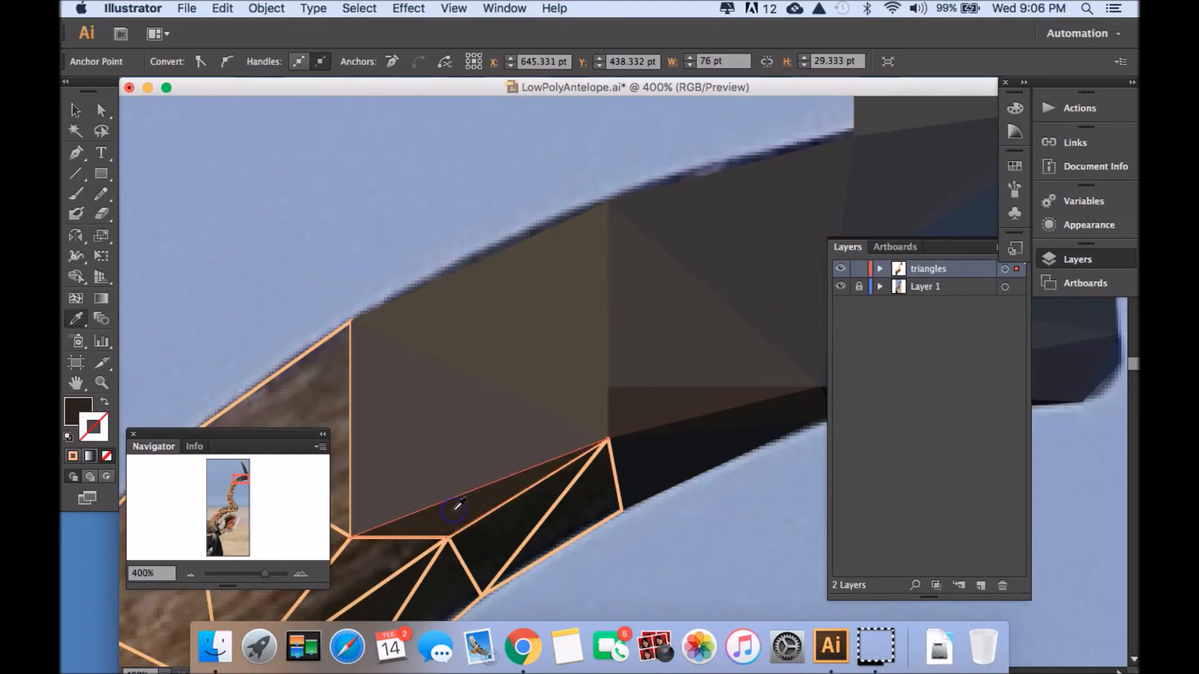
# Continue filling the triangles down the horn's long curve toward its middle section with sampled brown tones
pyautogui.click(478, 523)
pyautogui.press('a')
pyautogui.rightClick(613, 466)
pyautogui.click(811, 637)
pyautogui.press('i')
pyautogui.click(476, 549)
pyautogui.moveTo(375, 549); pyautogui.dragTo(617, 355)
pyautogui.press('a')
pyautogui.click(490, 278)
pyautogui.click(490, 556)
pyautogui.moveTo(413, 501); pyautogui.dragTo(597, 369)
pyautogui.click(549, 422)
pyautogui.press('i')
pyautogui.click(597, 369)
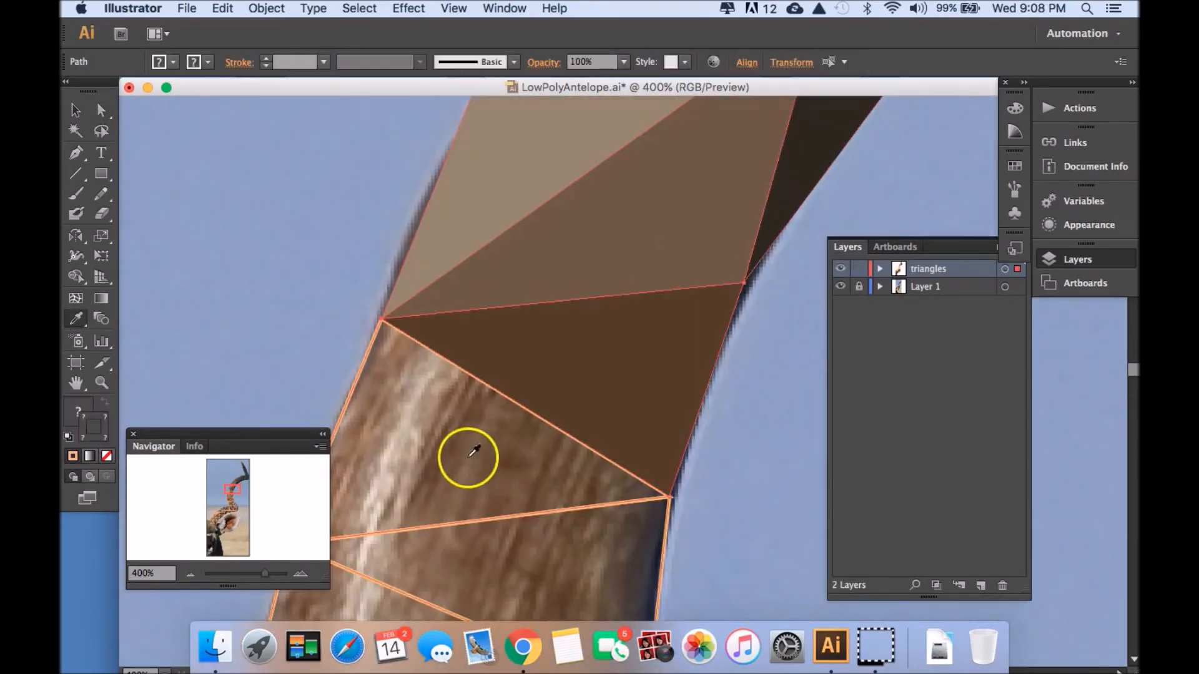
# Fill the triangles of the horn's middle section, down to just above the lower bend, with sampled photo colors
pyautogui.press('a')
pyautogui.click(535, 401)
pyautogui.press('i')
pyautogui.click(500, 375)
pyautogui.press('a')
pyautogui.click(730, 340)
pyautogui.press('i')
pyautogui.press('a')
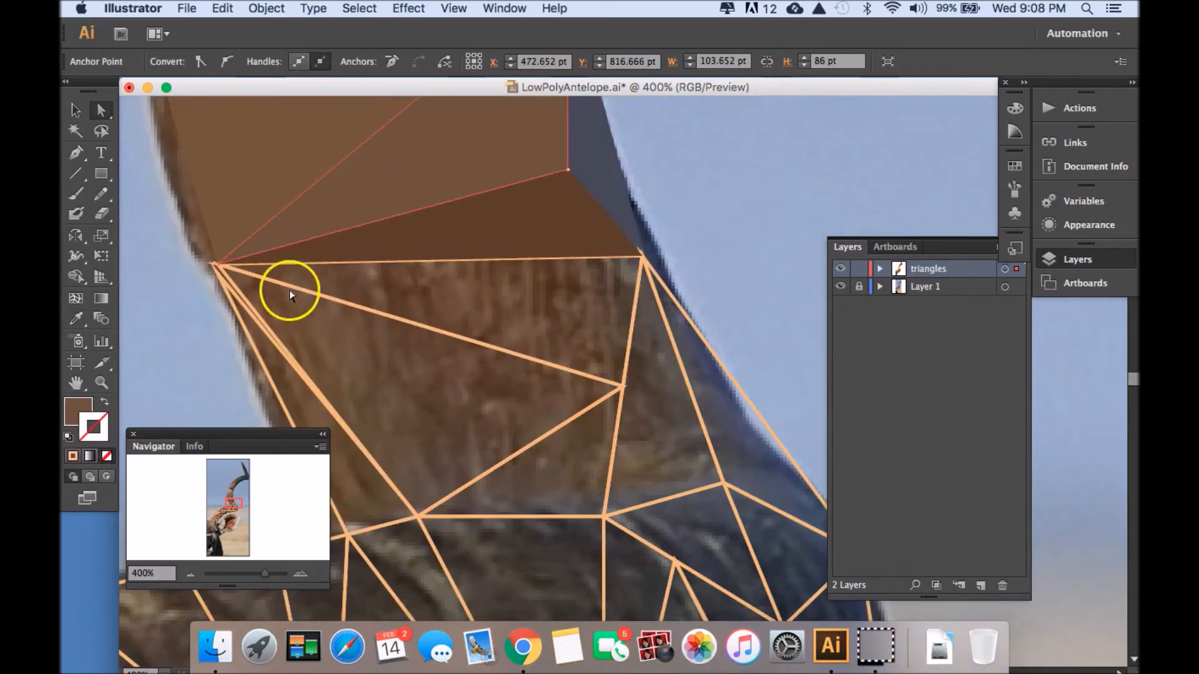
# Fill the brown and bluish triangles at the start of the horn's lower bend with sampled photo colors
pyautogui.press('i')
pyautogui.click(541, 283)
pyautogui.press('a')
pyautogui.click(631, 366)
pyautogui.press('i')
pyautogui.click(718, 414)
pyautogui.press('i')
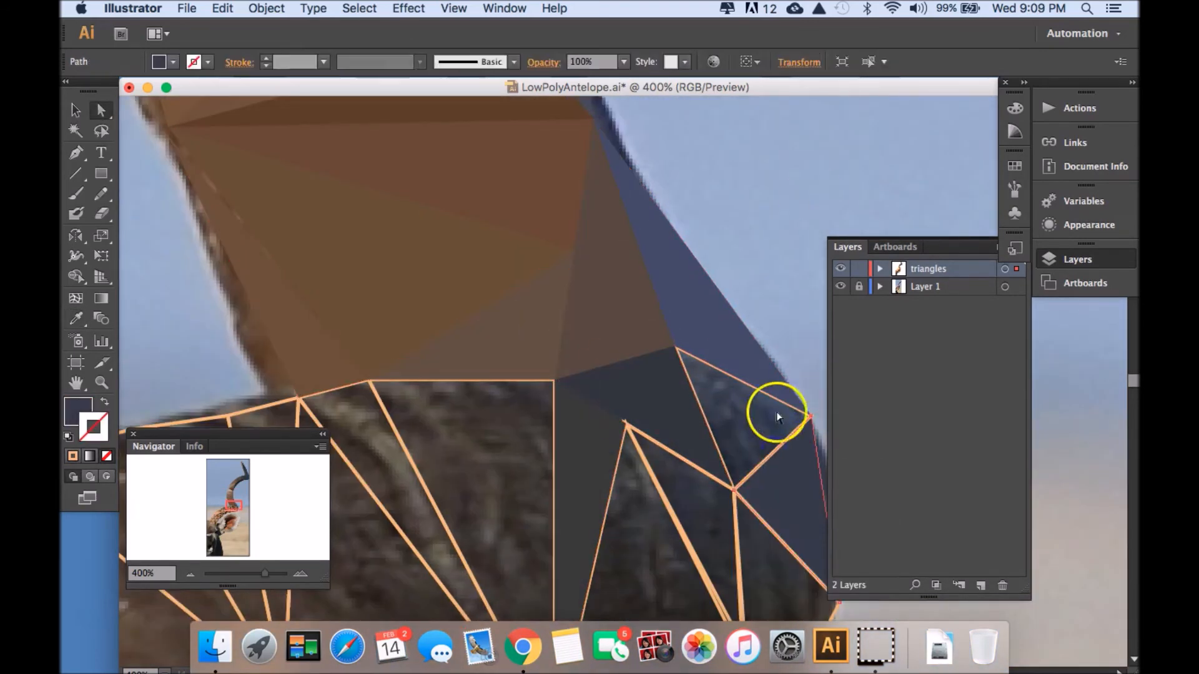
# Fill the dark triangles at the outer corner and underside of the lower bend with sampled photo colors
pyautogui.click(777, 411)
pyautogui.moveTo(777, 410); pyautogui.dragTo(724, 156)
pyautogui.click(664, 346)
pyautogui.press('i')
pyautogui.press('a')
pyautogui.click(699, 454)
pyautogui.press('i')
pyautogui.press('a')
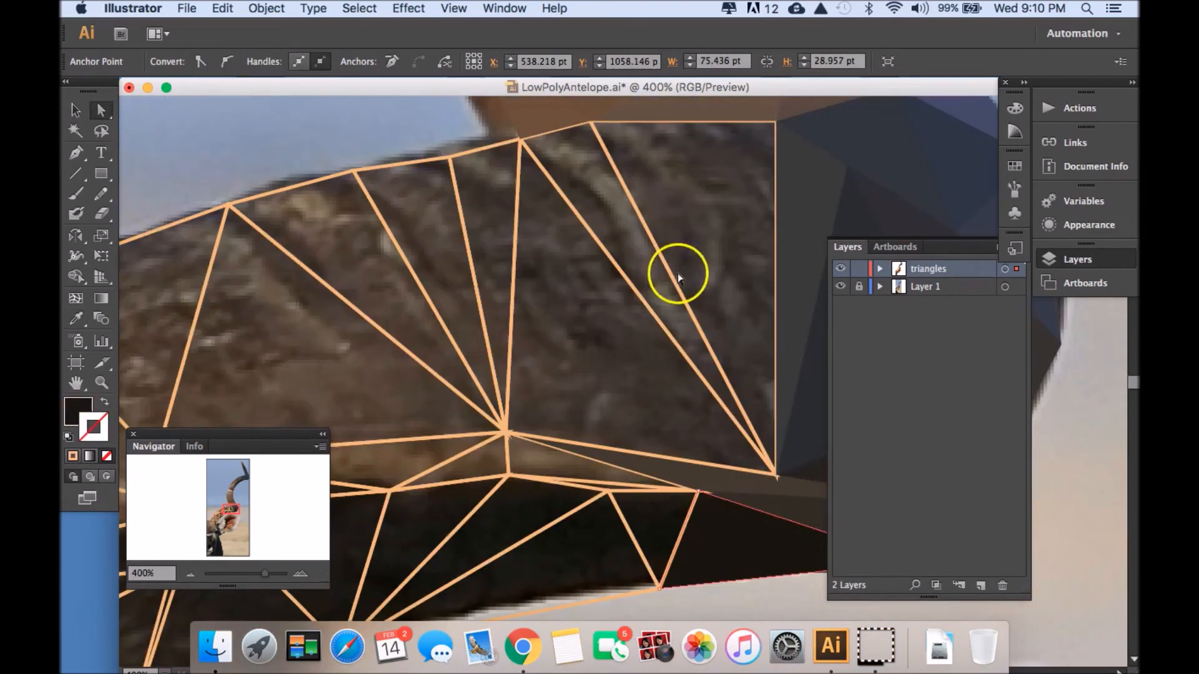
# Fill the fan of triangles and the shaded strip below it, beyond the lower bend, with sampled photo colors
pyautogui.click(677, 276)
pyautogui.press('i')
pyautogui.press('a')
pyautogui.press('i')
pyautogui.click(541, 380)
pyautogui.press('a')
pyautogui.click(535, 405)
pyautogui.press('super+minus')
pyautogui.press('super+minus')
pyautogui.press('i')
pyautogui.press('s')
pyautogui.press('i')
pyautogui.click(431, 365)
pyautogui.press('a')
pyautogui.press('i')
pyautogui.click(490, 203)
pyautogui.press('a')
pyautogui.click(744, 201)
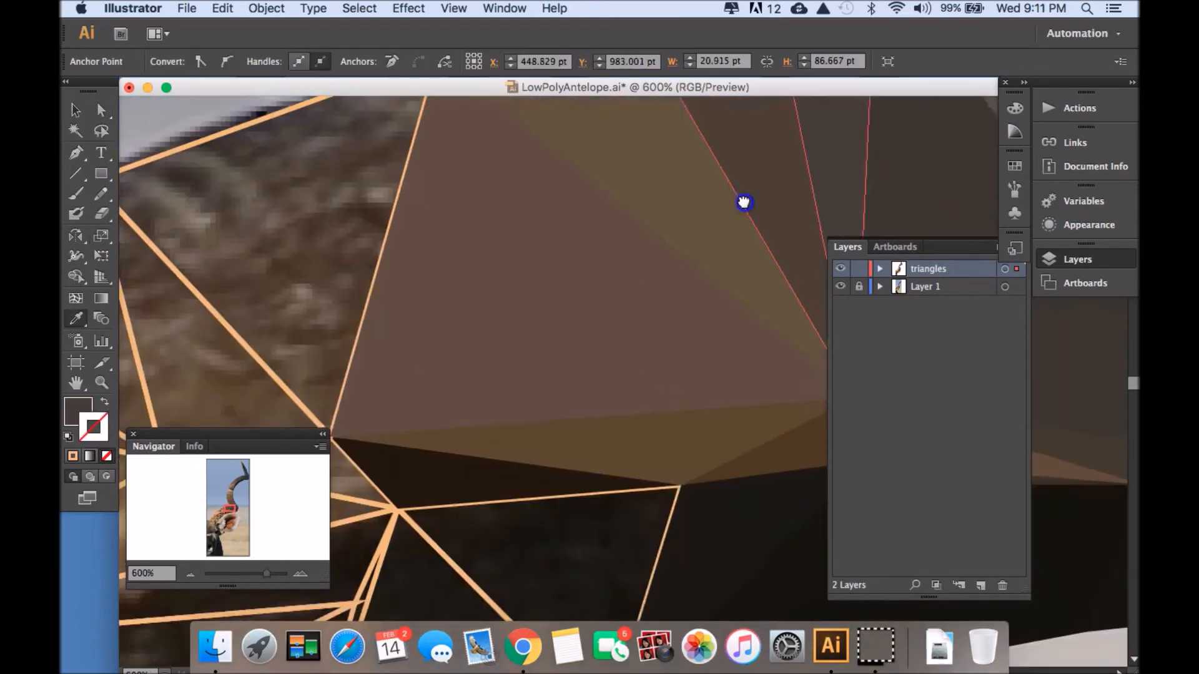
# Fill the dark underside triangles and the adjoining brown triangle midway along the horn's lower section with sampled colors
pyautogui.press('i')
pyautogui.click(643, 465)
pyautogui.press('a')
pyautogui.click(454, 476)
pyautogui.press('a')
pyautogui.press('i')
pyautogui.click(249, 337)
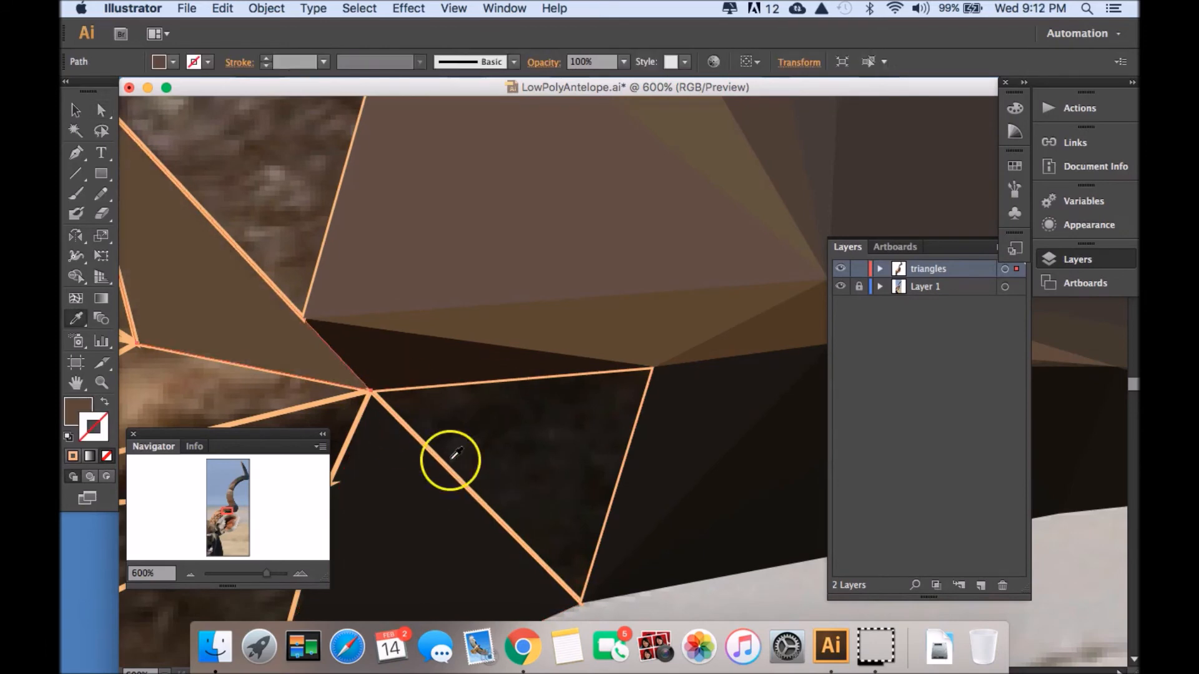
# Fill the remaining dark underside triangle and the light tan highlight triangle next to it with sampled colors
pyautogui.press('i')
pyautogui.press('a')
pyautogui.click(493, 204)
pyautogui.click(391, 410)
pyautogui.press('i')
pyautogui.click(553, 508)
pyautogui.press('a')
pyautogui.press('i')
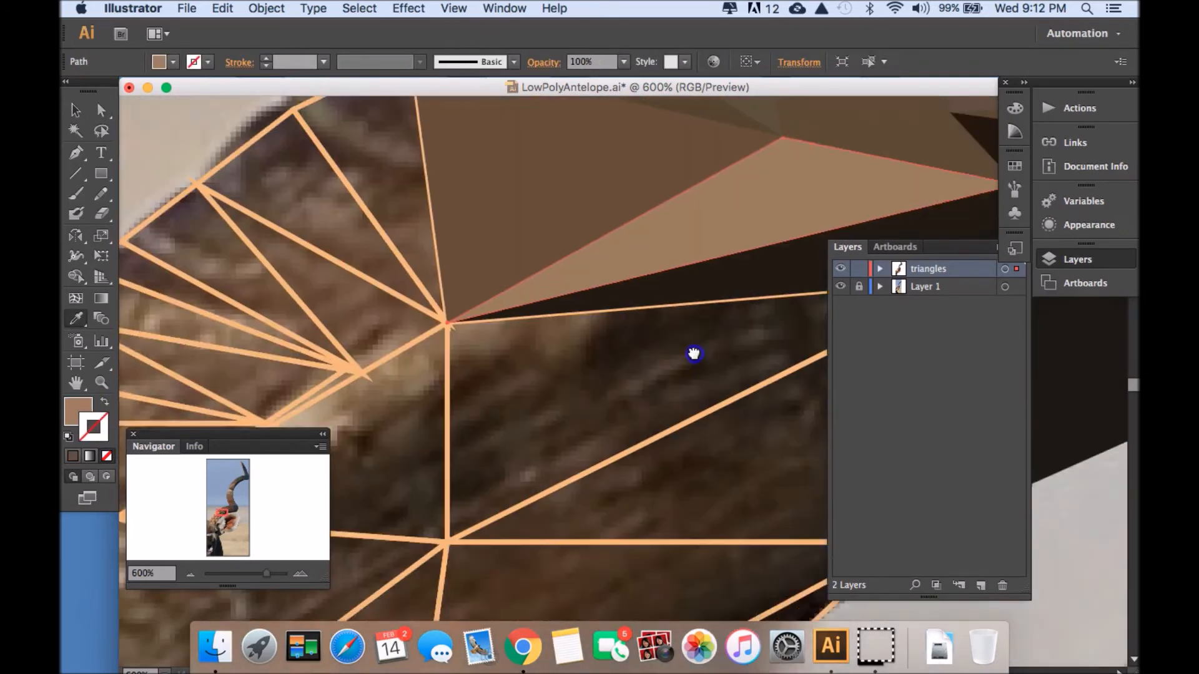
# Fill the narrow triangles along the ridged upper edge and the dark ones beneath with sampled photo colors
pyautogui.press('a')
pyautogui.press('i')
pyautogui.click(308, 289)
pyautogui.press('a')
pyautogui.click(163, 350)
pyautogui.press('i')
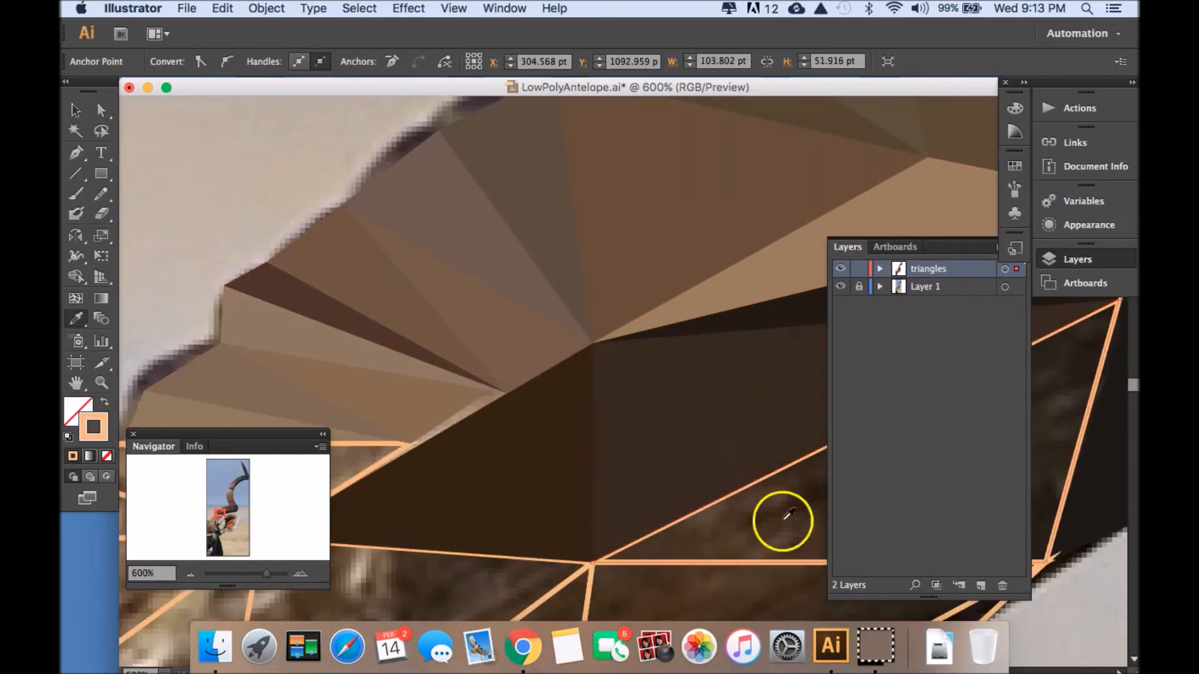
# Fill the dark brown triangles in the lower half of the horn near its base with sampled photo colors
pyautogui.click(782, 522)
pyautogui.scroll(-10, 782, 522)
pyautogui.press('a')
pyautogui.click(450, 482)
pyautogui.press('i')
pyautogui.click(444, 551)
pyautogui.click(575, 496)
pyautogui.press('super+minus')
pyautogui.press('super+minus')
# Fill the last outlined triangles where the horn's base meets the head with sampled photo colors
pyautogui.press('a')
pyautogui.click(501, 148)
pyautogui.press('i')
pyautogui.click(431, 271)
pyautogui.click(531, 426)
pyautogui.click(558, 567)
pyautogui.scroll(-10, 567, 571)
pyautogui.press('a')
pyautogui.click(316, 223)
pyautogui.press('i')
pyautogui.click(315, 222)
pyautogui.click(401, 348)
# Fit the artboard in the window and hide the photo on Layer 1 to check the triangles alone
pyautogui.press('super+0')
pyautogui.click(841, 286)
pyautogui.press('super+minus')
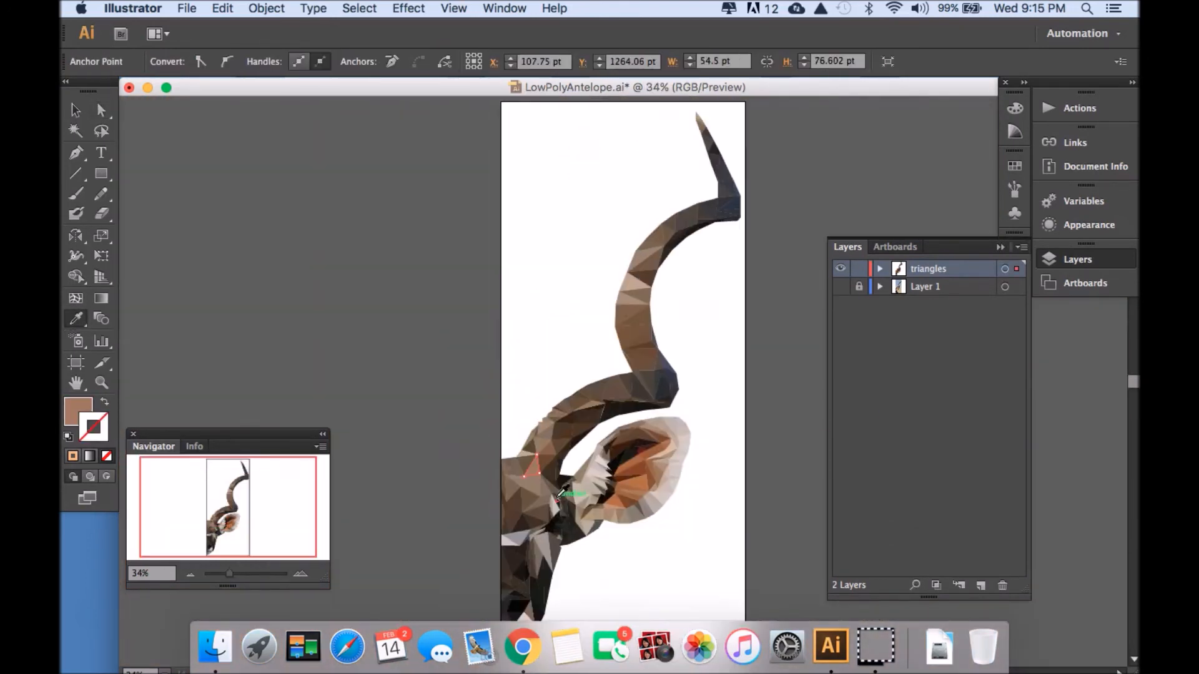
# Move triangle corner points along the horn's lower section to close the white gaps between the shapes
pyautogui.press('super+plus')
pyautogui.press('super+plus')
pyautogui.press('super+plus')
pyautogui.press('super+plus')
pyautogui.press('super+plus')
pyautogui.press('super+plus')
pyautogui.press('a')
pyautogui.click(554, 514)
pyautogui.click(741, 504)
pyautogui.click(441, 196)
pyautogui.moveTo(460, 462); pyautogui.dragTo(733, 391)
pyautogui.click(608, 476)
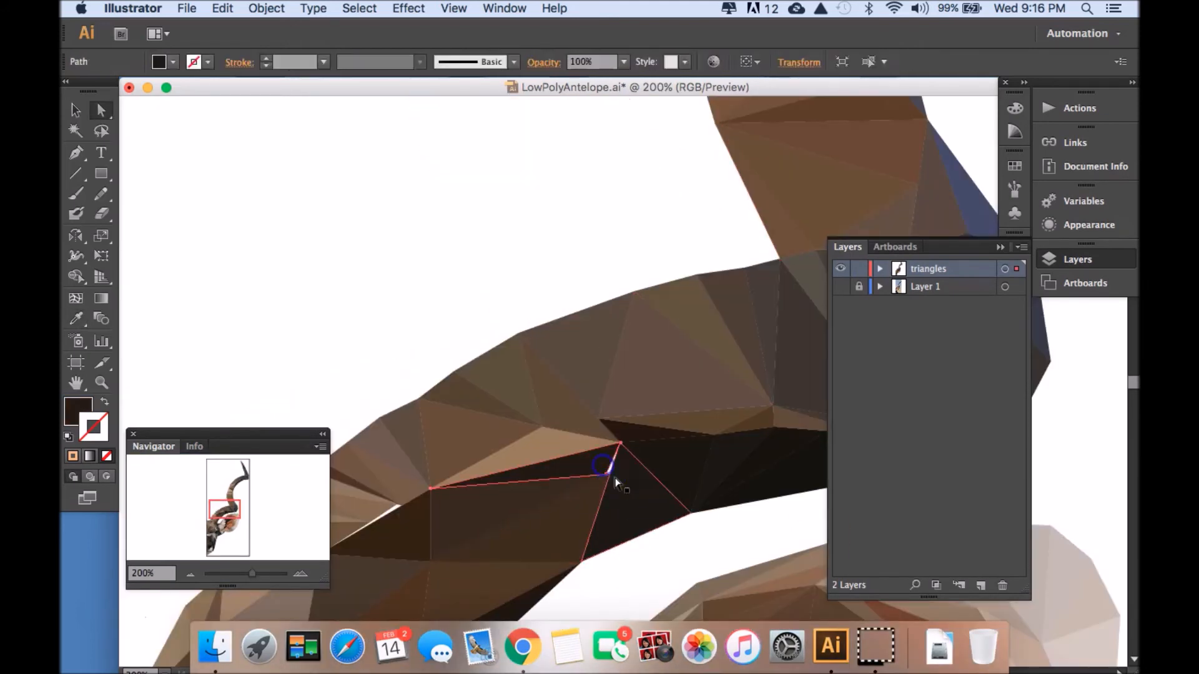
pyautogui.moveTo(400, 509); pyautogui.dragTo(650, 486)
pyautogui.click(646, 485)
# Align the corner points of the small triangles on the ridged edge near the horn's base to close gaps
pyautogui.press('super+plus')
pyautogui.press('super+plus')
pyautogui.press('super+plus')
pyautogui.moveTo(675, 590); pyautogui.dragTo(612, 116)
pyautogui.click(554, 266)
pyautogui.press('super+minus')
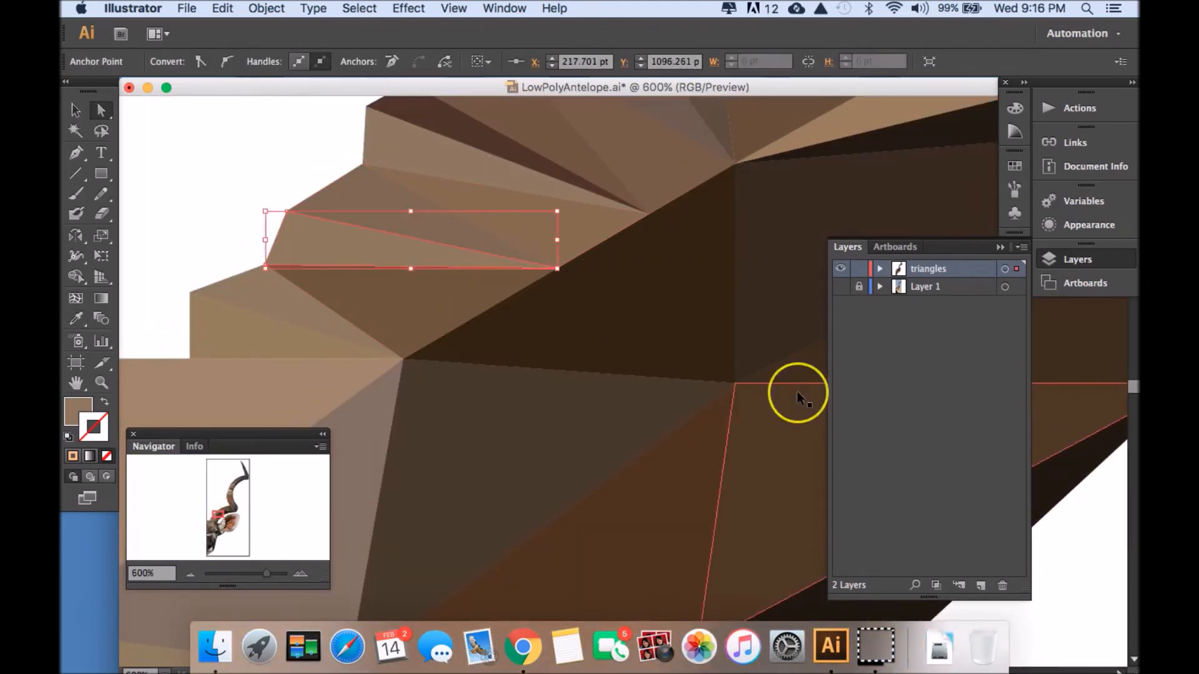
pyautogui.press('super+minus')
pyautogui.press('super+minus')
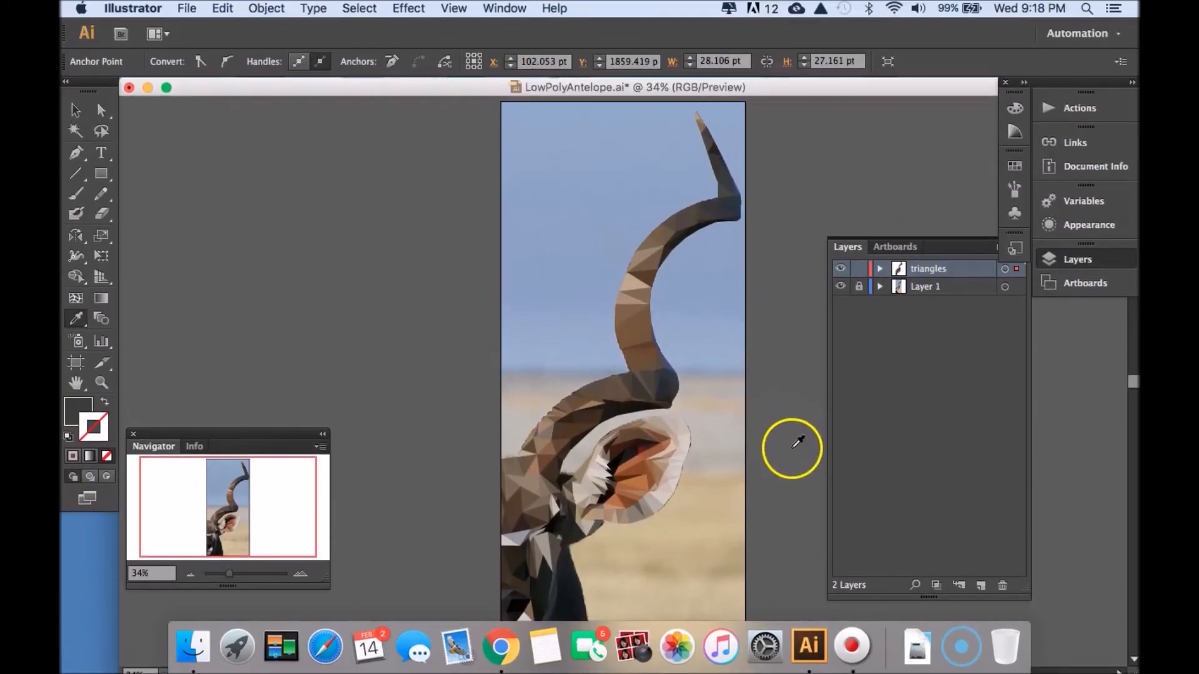
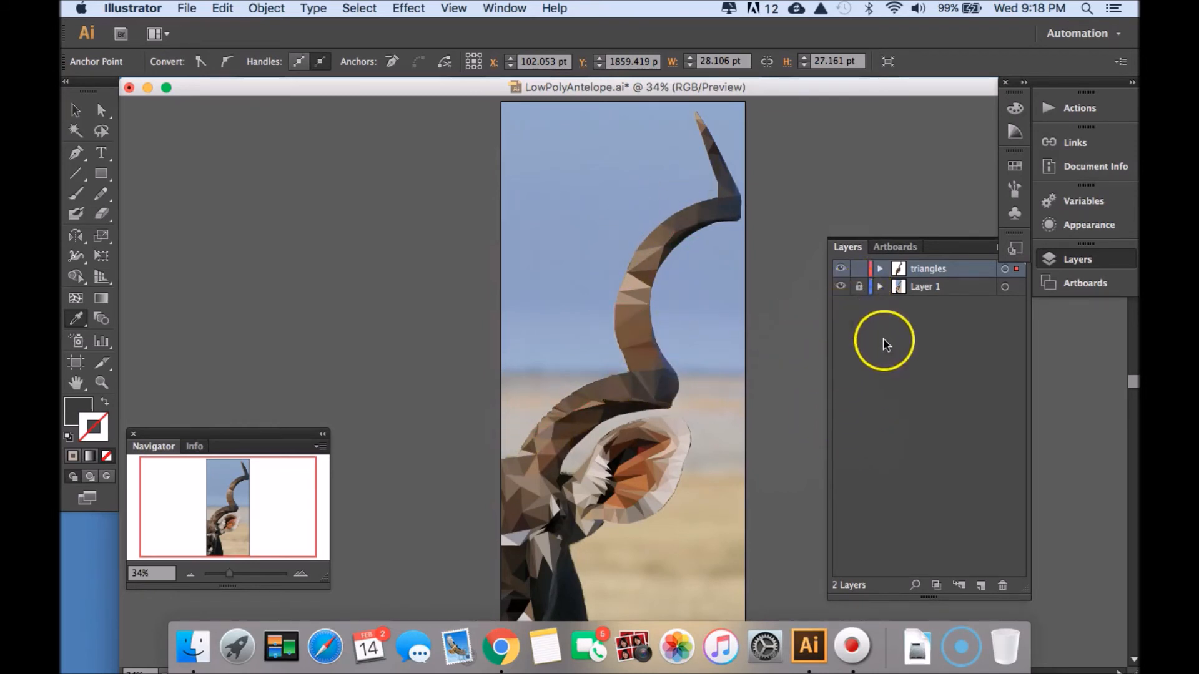
# Hide the photo on Layer 1 so that only the triangles layer is shown
pyautogui.click(841, 289)
pyautogui.moveTo(698, 472); pyautogui.dragTo(697, 441)
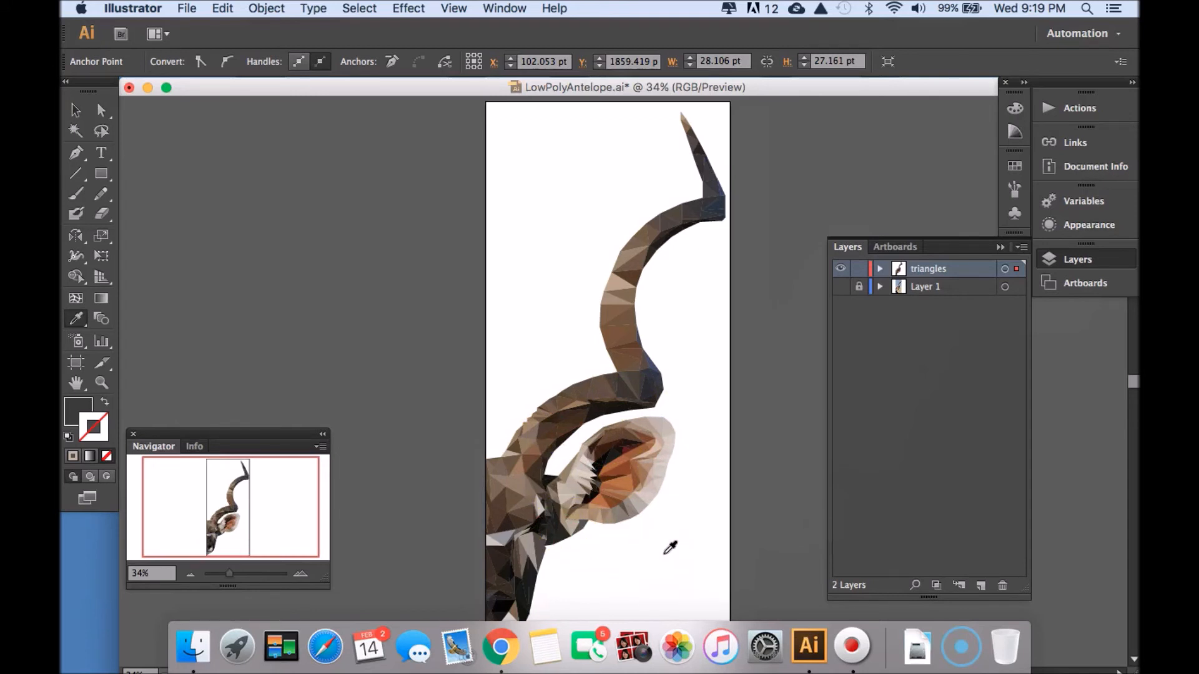
pyautogui.moveTo(654, 531); pyautogui.dragTo(619, 522)
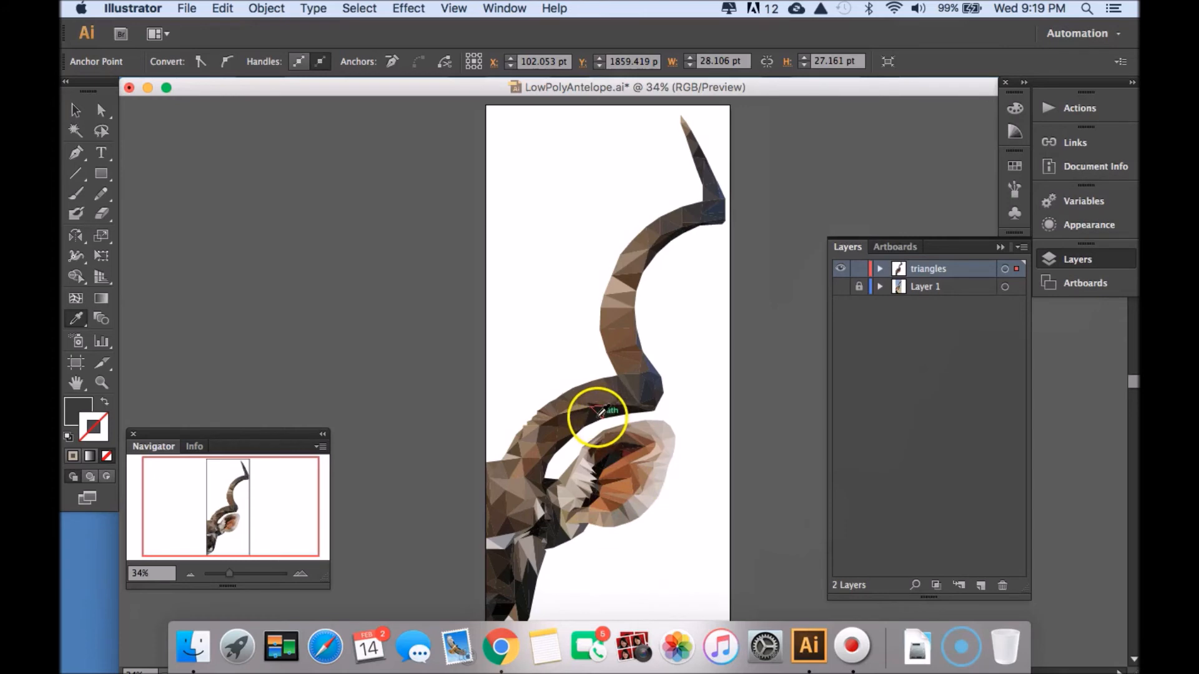
# Examine the artwork at 200% from the horn down to the face for hairline gaps between triangles
pyautogui.press('super+plus')
pyautogui.press('super+plus')
pyautogui.press('super+plus')
pyautogui.press('super+plus')
pyautogui.press('super+plus')
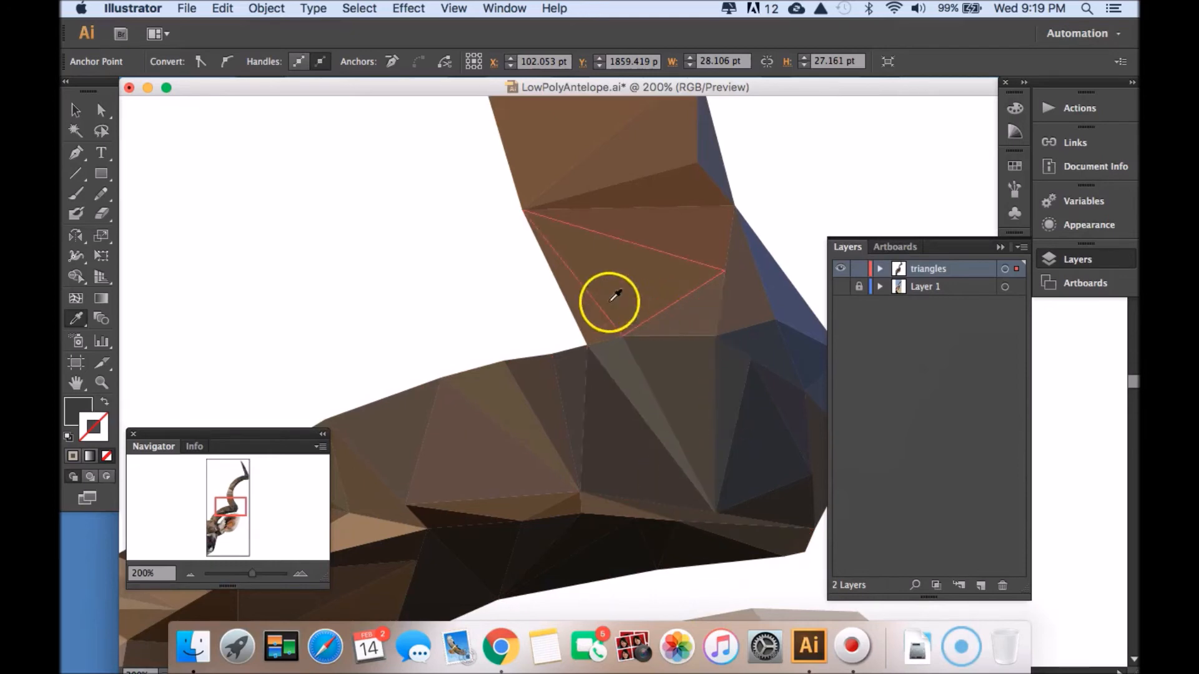
pyautogui.moveTo(587, 479); pyautogui.dragTo(627, 391)
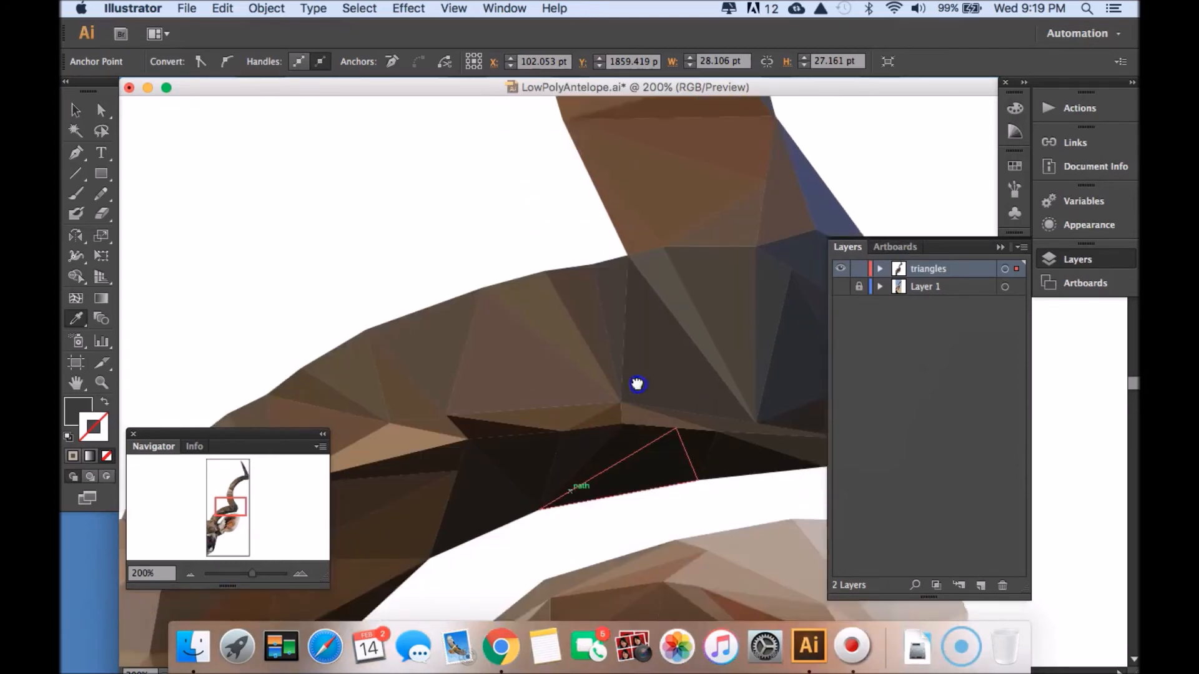
pyautogui.moveTo(495, 469); pyautogui.dragTo(593, 340)
pyautogui.moveTo(455, 477); pyautogui.dragTo(574, 326)
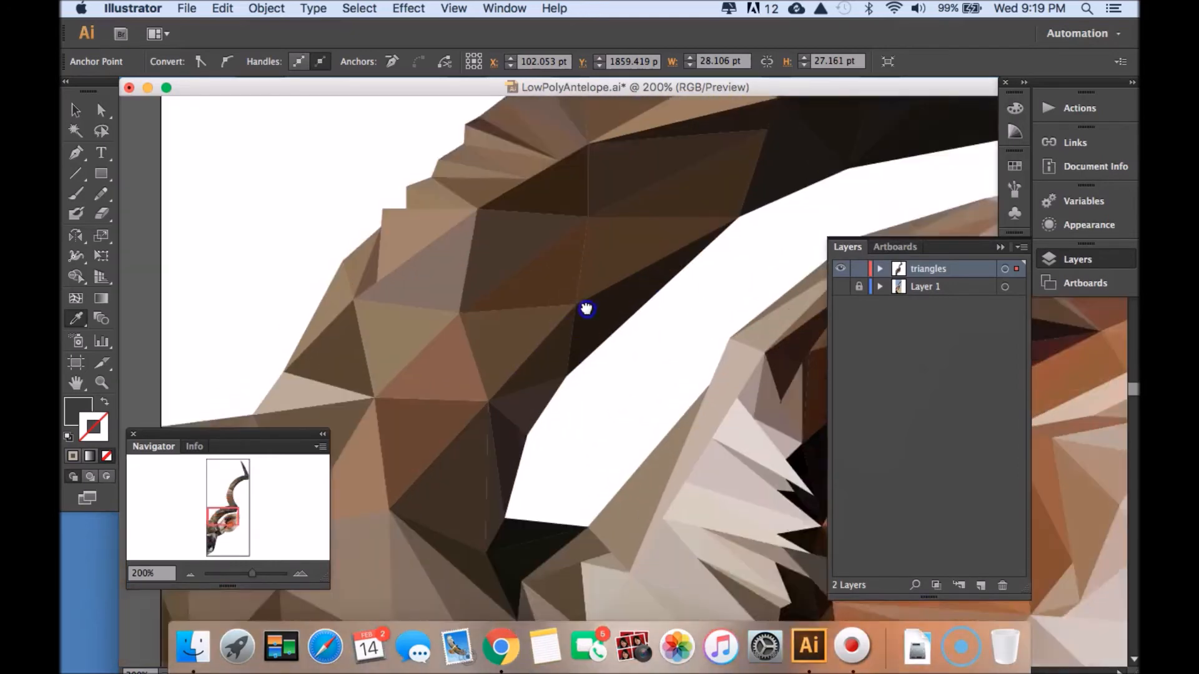
pyautogui.moveTo(489, 471); pyautogui.dragTo(536, 321)
pyautogui.moveTo(498, 428); pyautogui.dragTo(508, 260)
pyautogui.moveTo(508, 401); pyautogui.dragTo(525, 321)
pyautogui.moveTo(535, 401); pyautogui.dragTo(554, 291)
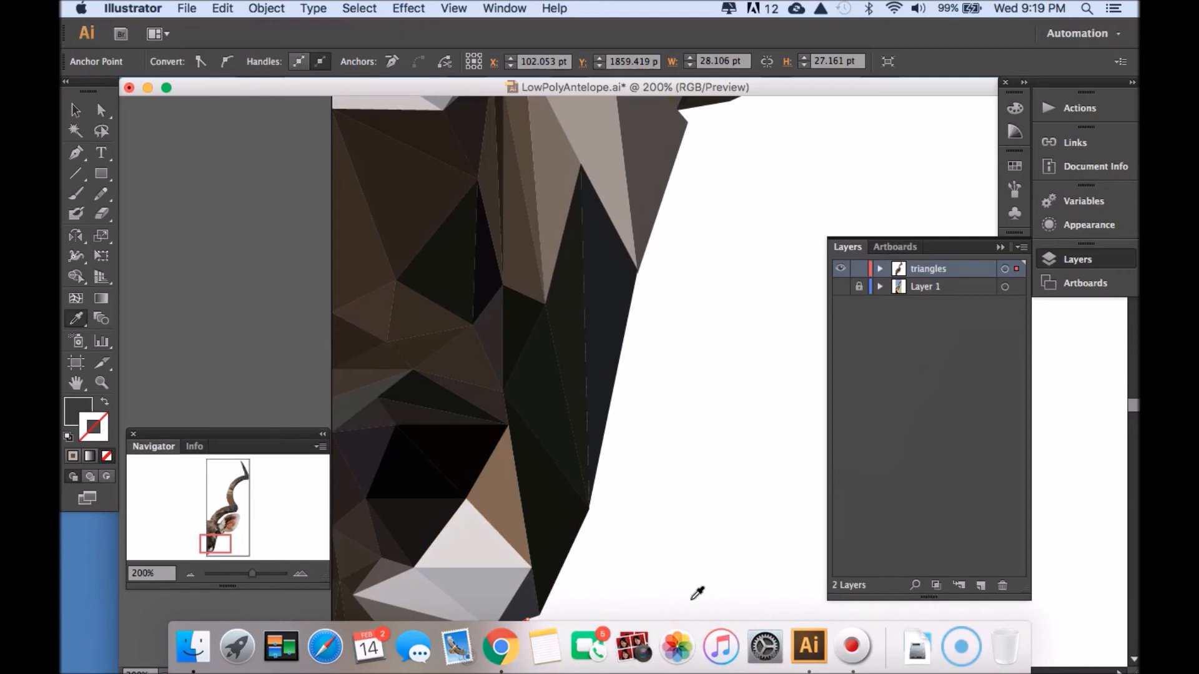
pyautogui.press('super+0')
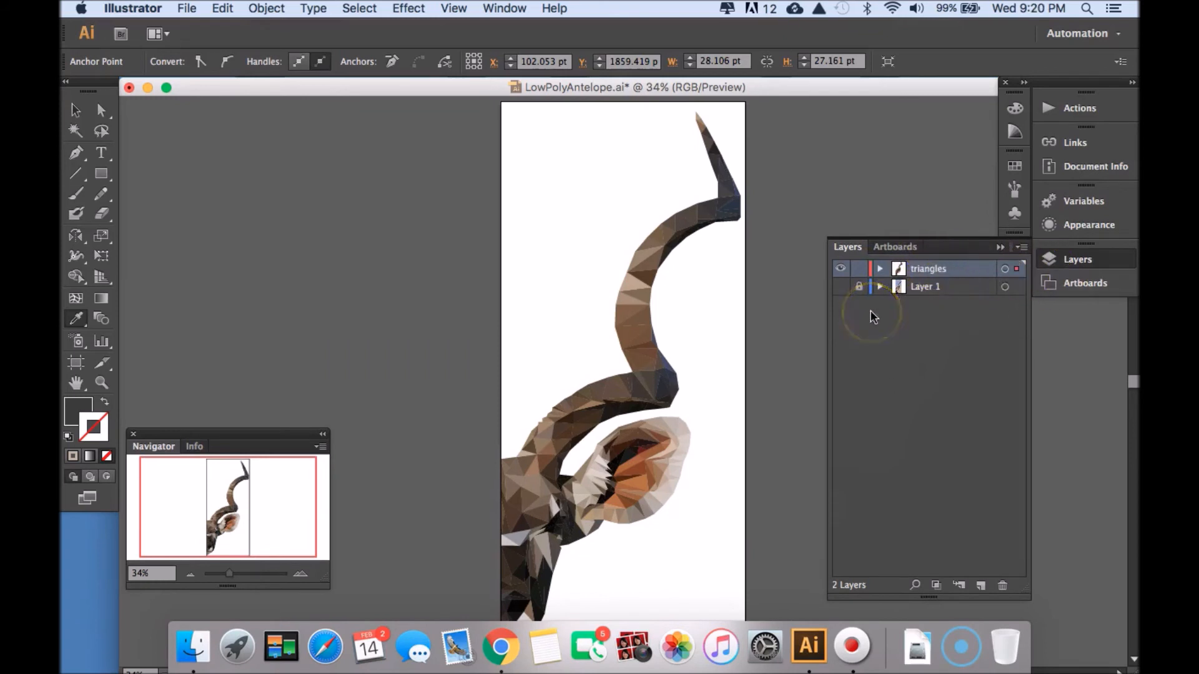
# Select every triangle of the half antelope head on the triangles layer
pyautogui.click(231, 14)
pyautogui.click(266, 9)
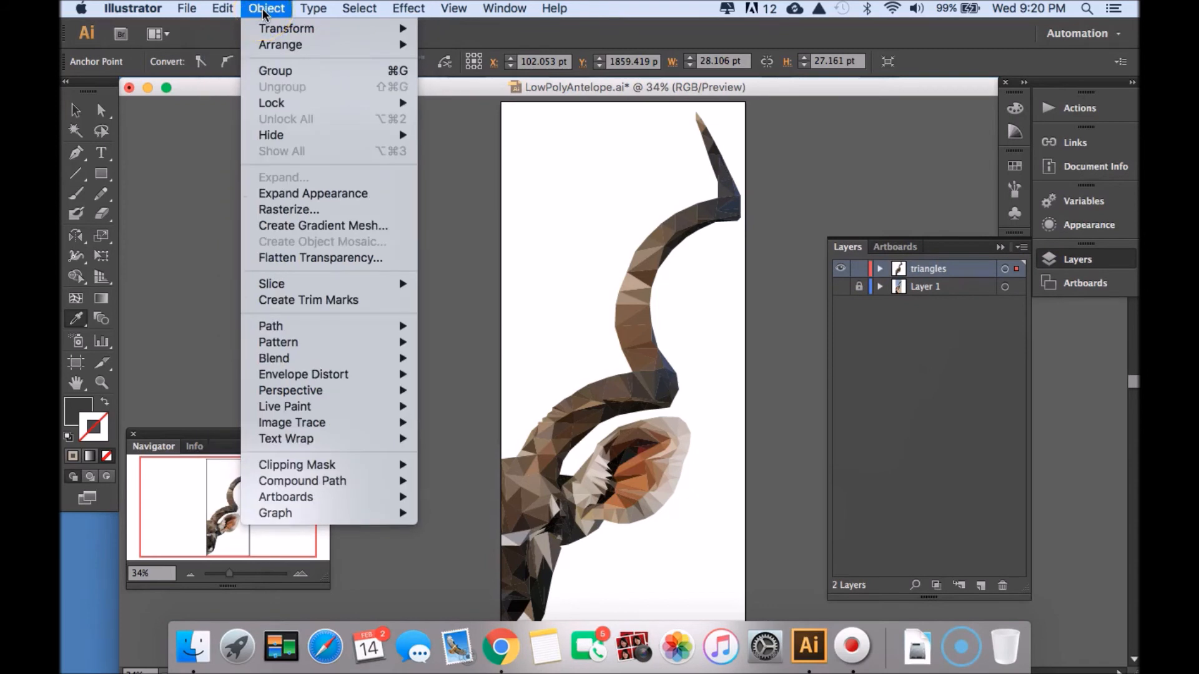
pyautogui.click(361, 8)
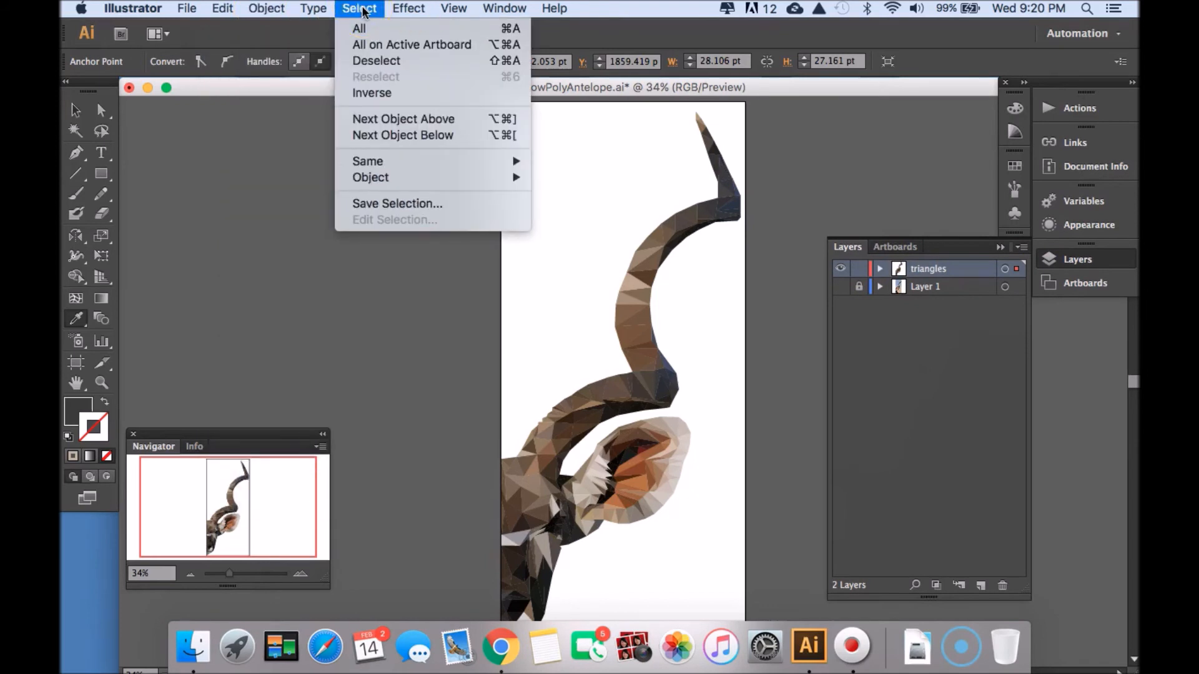
pyautogui.click(360, 30)
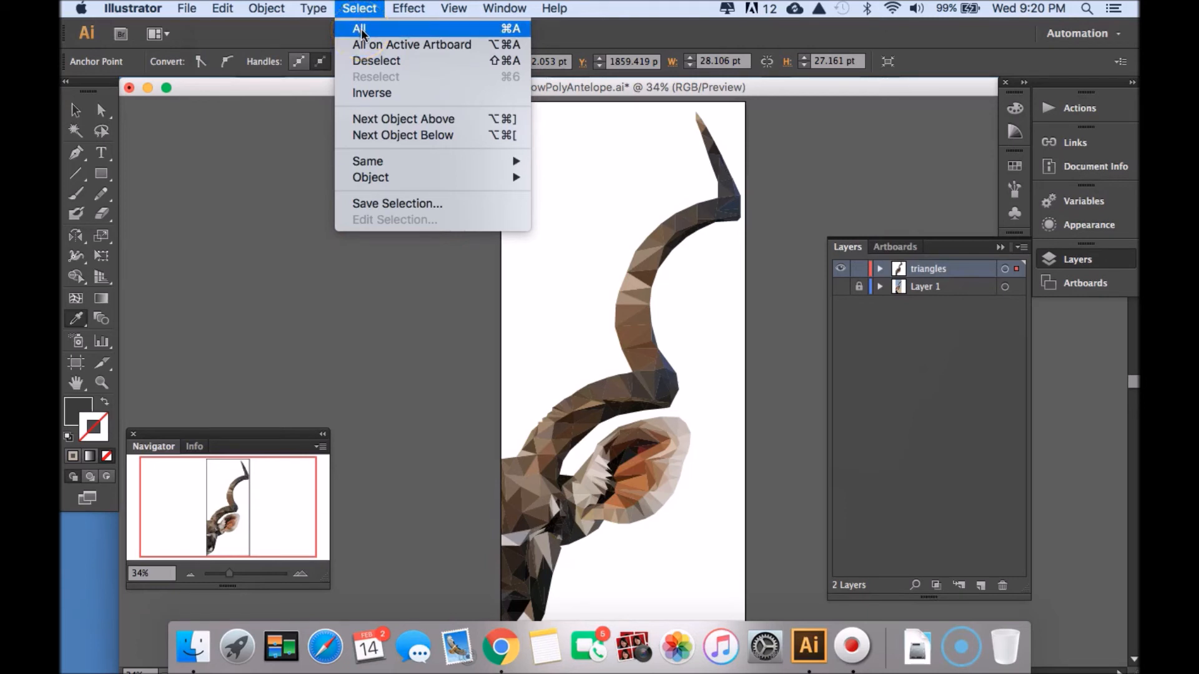
pyautogui.click(359, 8)
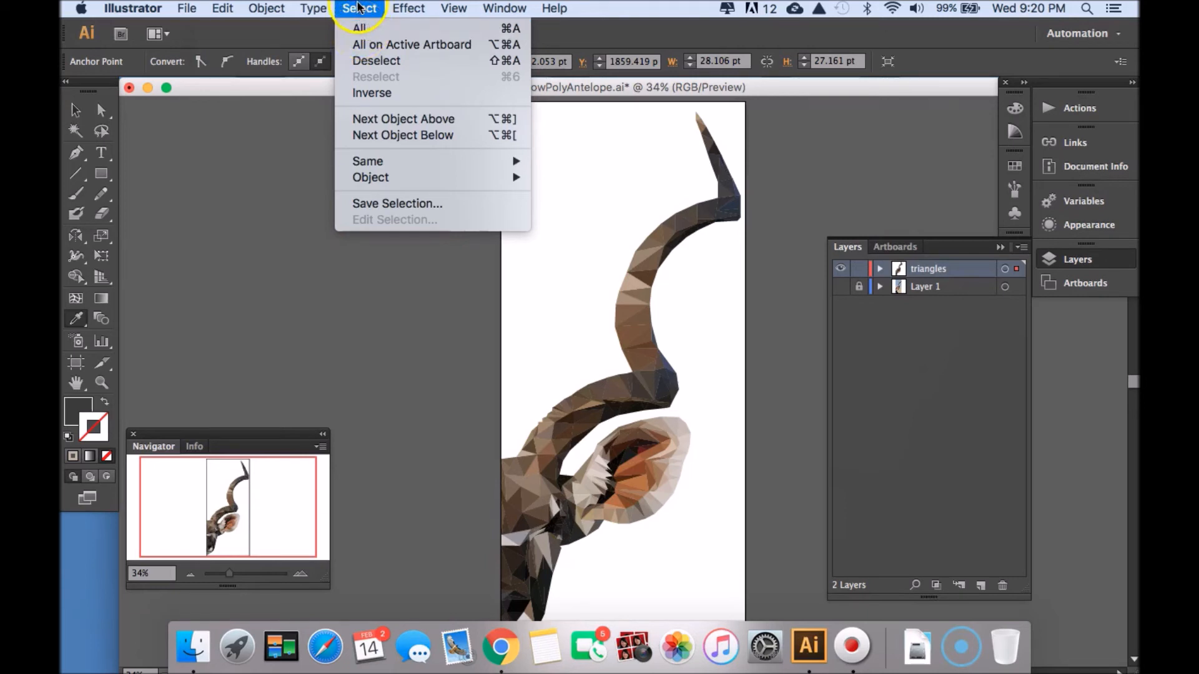
pyautogui.click(373, 62)
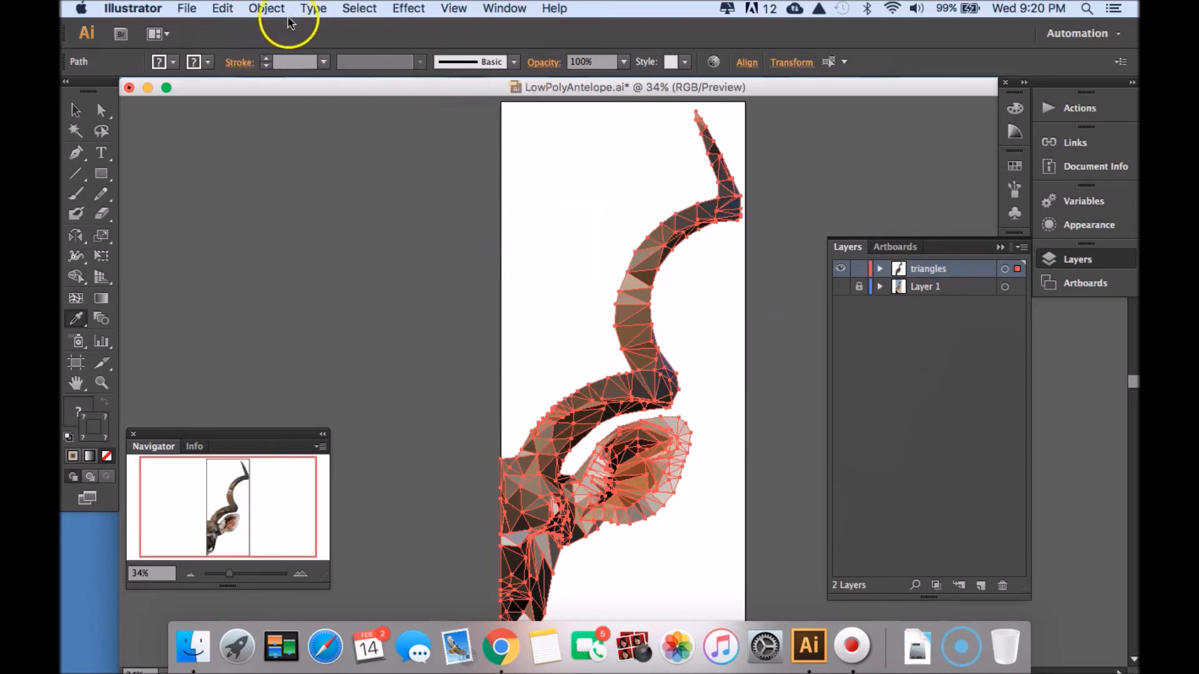
# Copy and paste the selected triangles, and group the pasted copy into one object
pyautogui.click(221, 8)
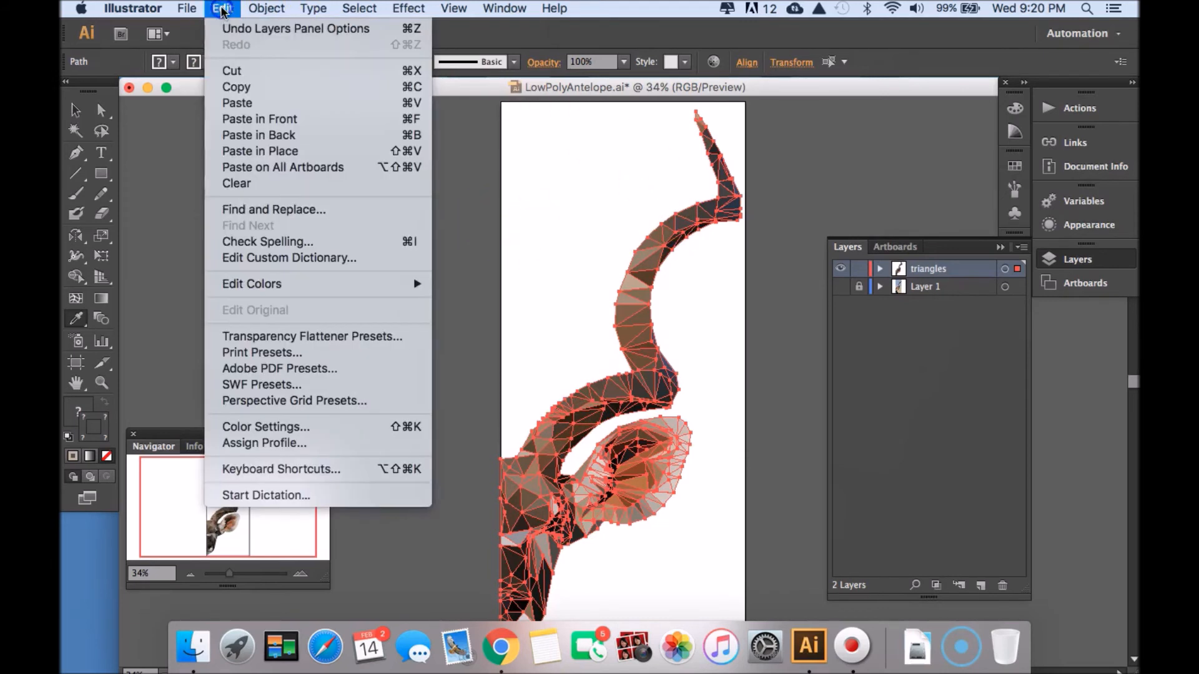
pyautogui.click(238, 87)
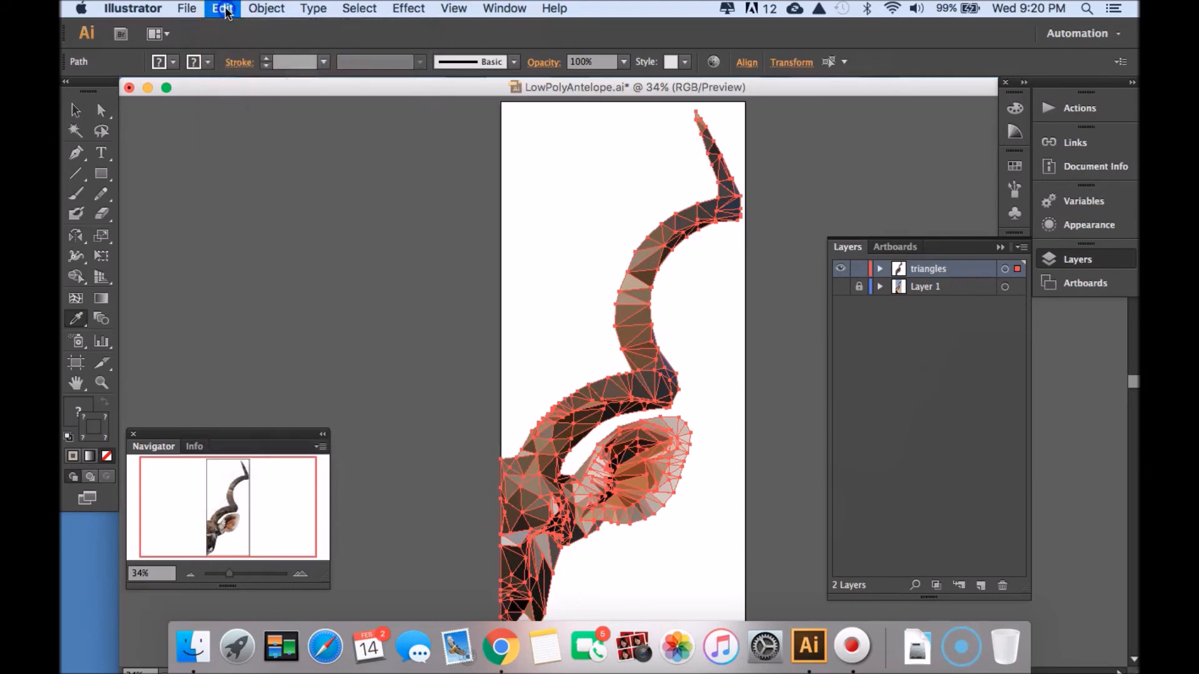
pyautogui.click(226, 11)
pyautogui.click(244, 106)
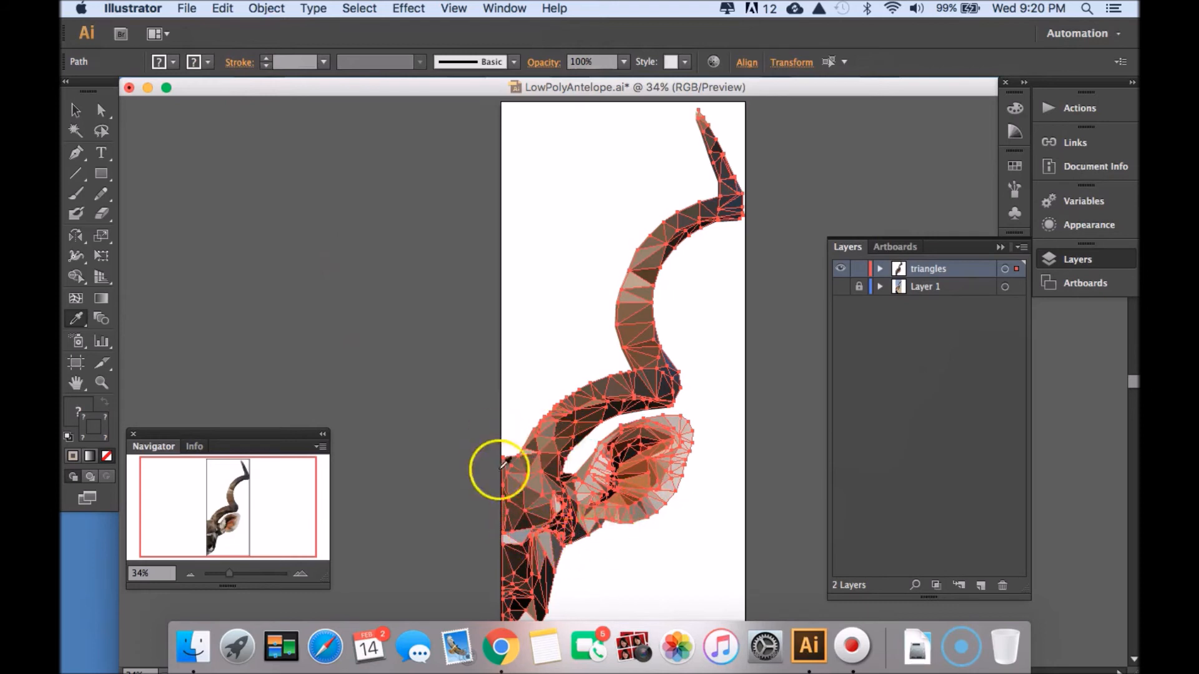
pyautogui.click(266, 9)
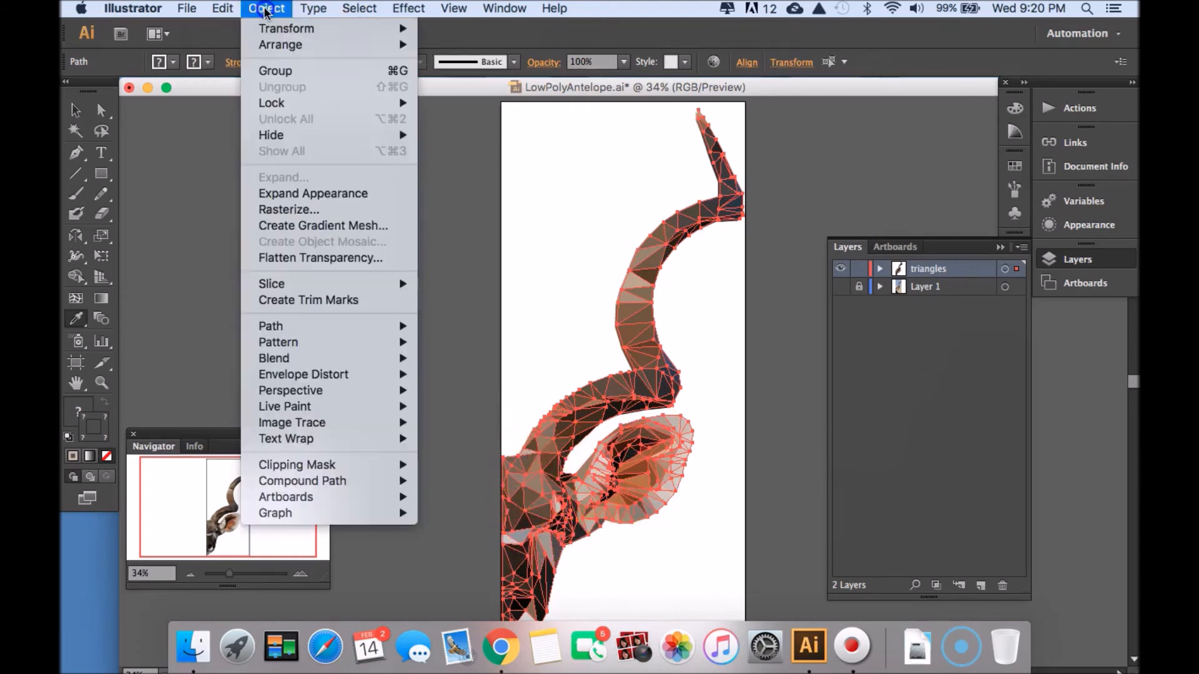
pyautogui.click(280, 72)
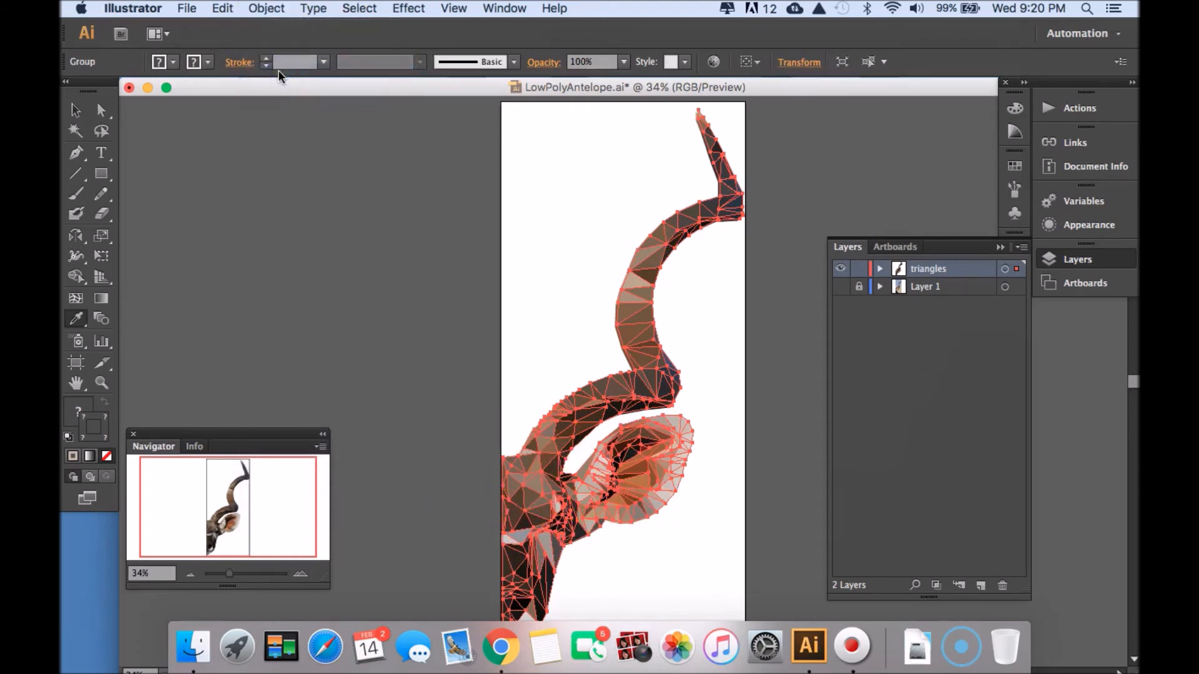
# Move the grouped copy sideways off the original half so that the two can be told apart
pyautogui.click(76, 110)
pyautogui.click(678, 330)
pyautogui.click(643, 327)
pyautogui.moveTo(646, 322); pyautogui.dragTo(704, 327)
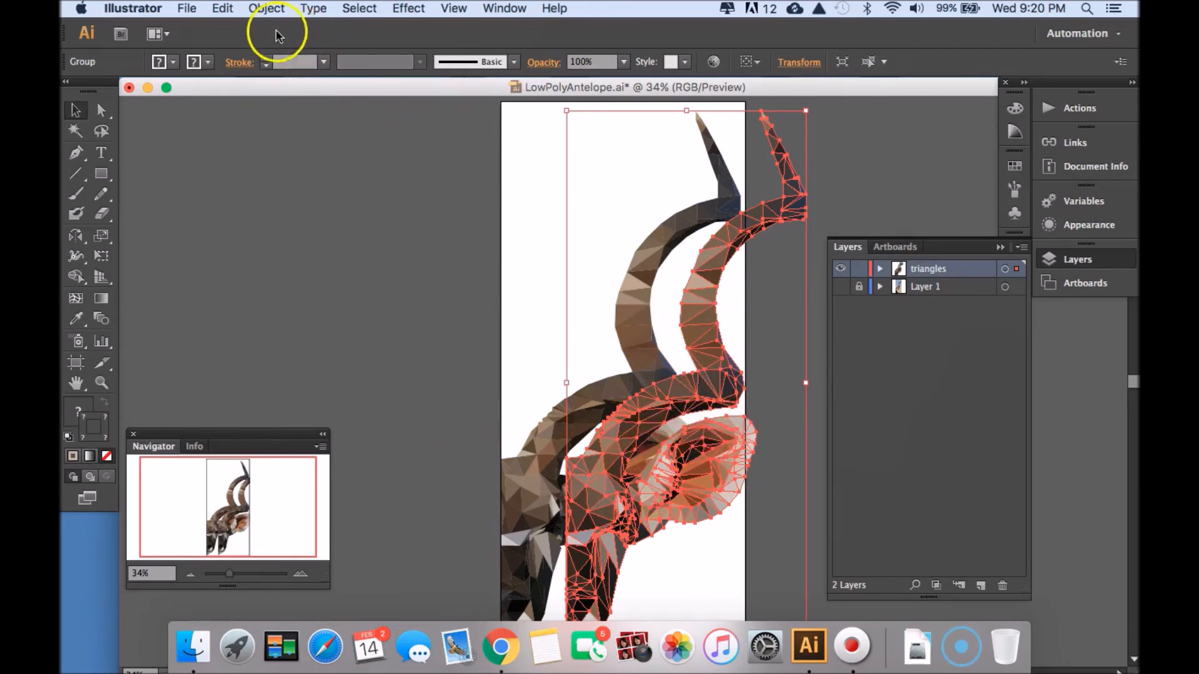
# Reflect the grouped copy across the vertical axis, with the preview turned on
pyautogui.click(273, 11)
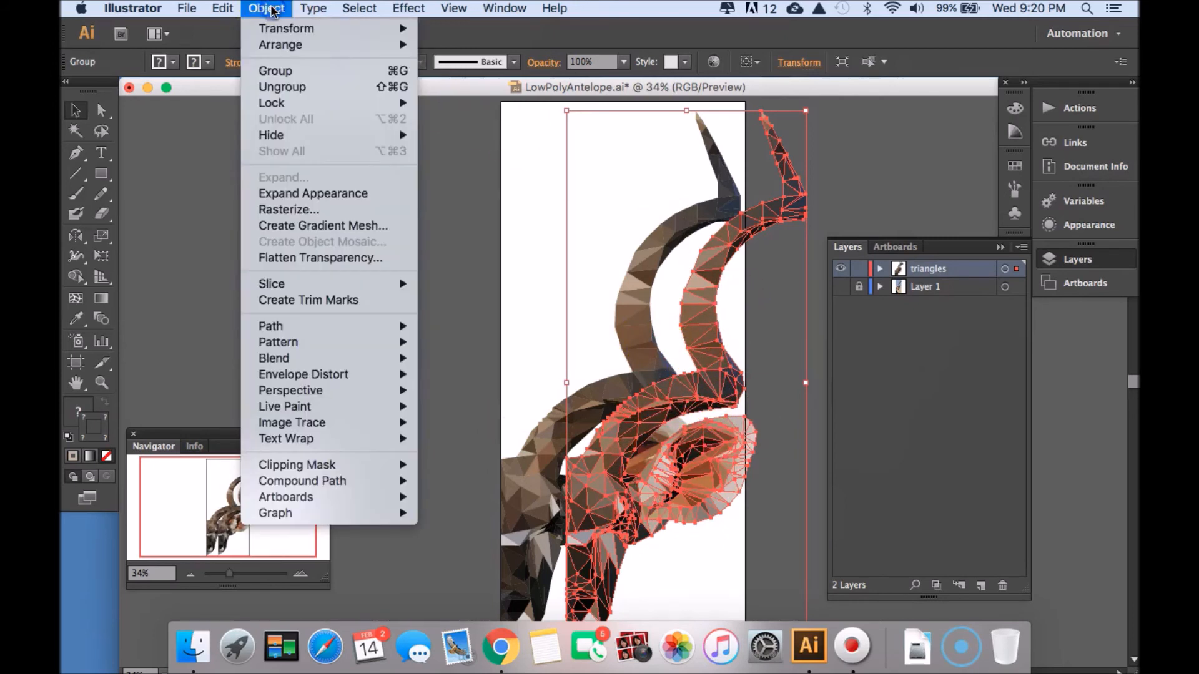
pyautogui.moveTo(293, 28)
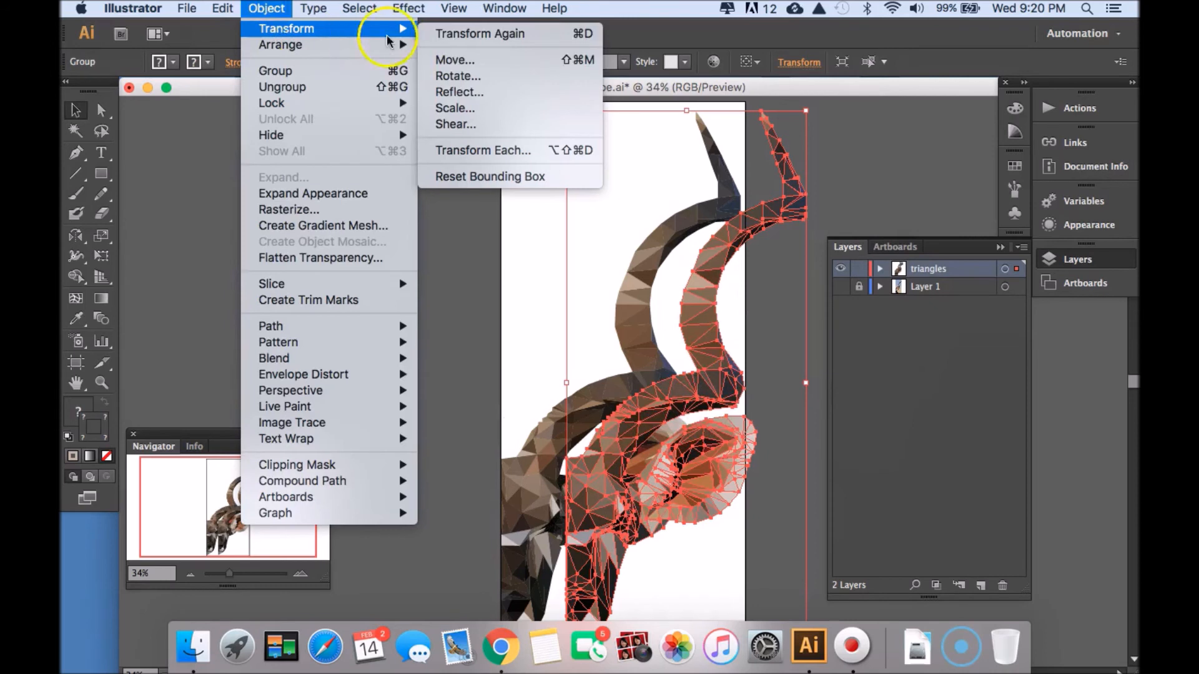
pyautogui.click(482, 98)
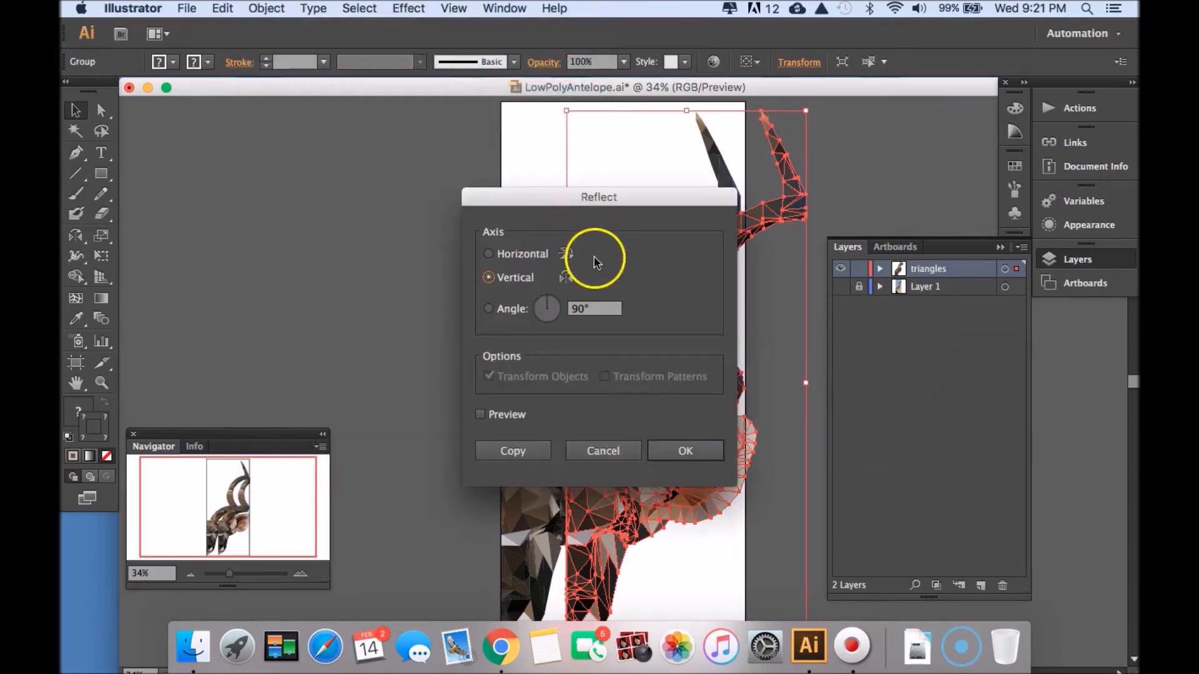
pyautogui.click(512, 338)
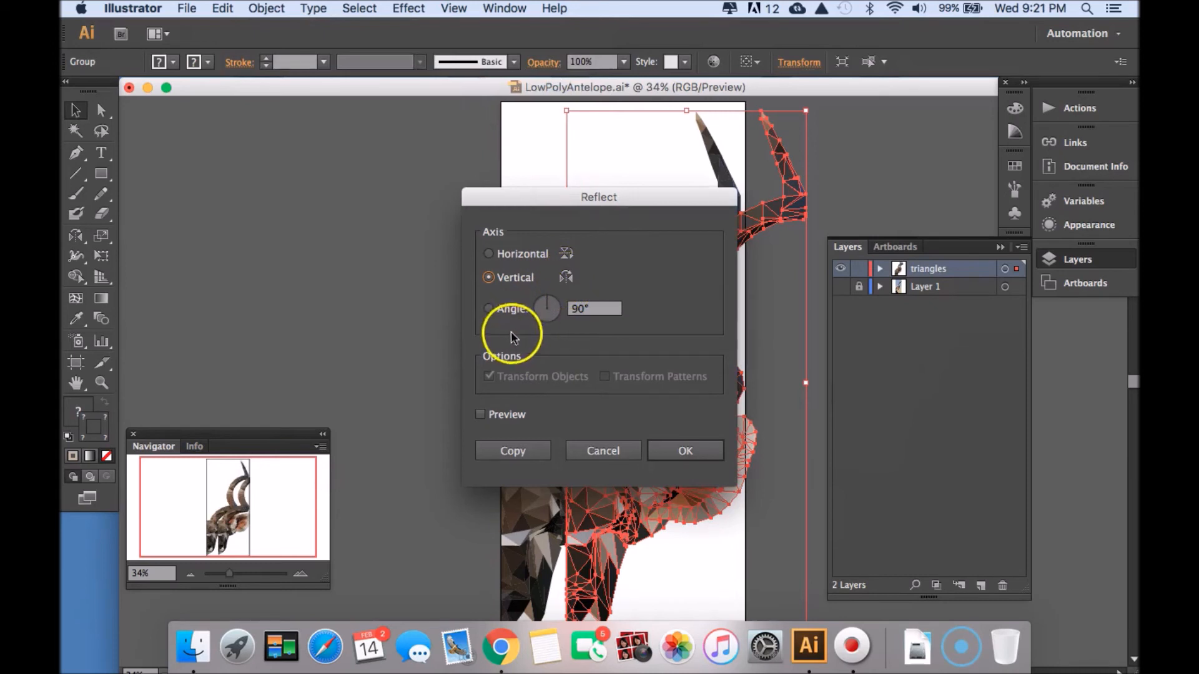
pyautogui.click(499, 417)
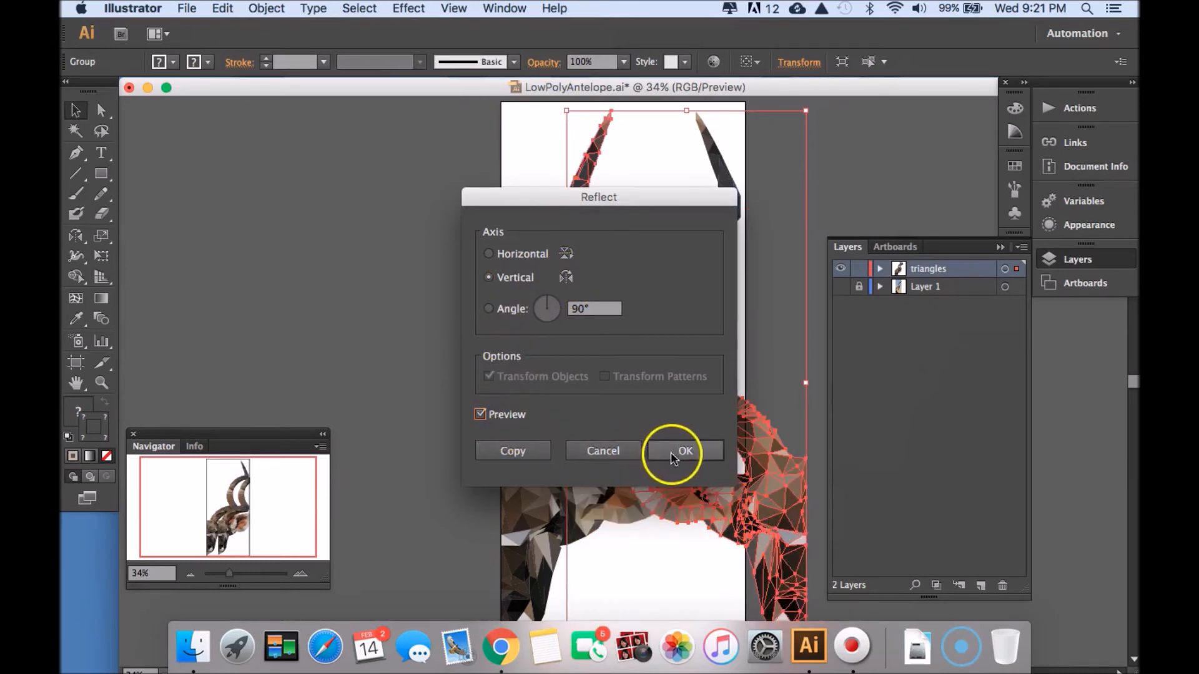
pyautogui.click(673, 453)
# Place the mirrored half on the opposite side of the original so both face halves meet at the artboard's inner edge
pyautogui.moveTo(795, 470); pyautogui.dragTo(466, 467)
pyautogui.moveTo(689, 511); pyautogui.dragTo(738, 442)
pyautogui.moveTo(584, 390); pyautogui.dragTo(596, 405)
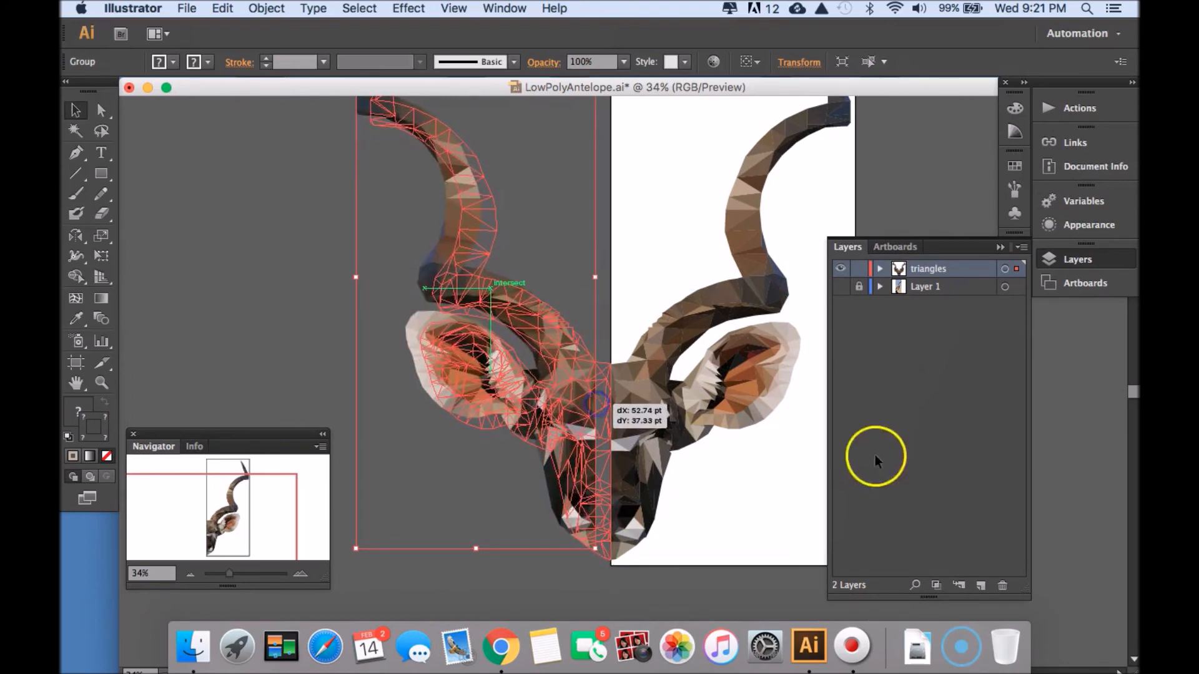
# Try shifting the mirrored half slightly across the center seam at 300% so that it overlaps the original half
pyautogui.press('super+plus')
pyautogui.press('super+plus')
pyautogui.press('super+plus')
pyautogui.press('super+plus')
pyautogui.press('super+plus')
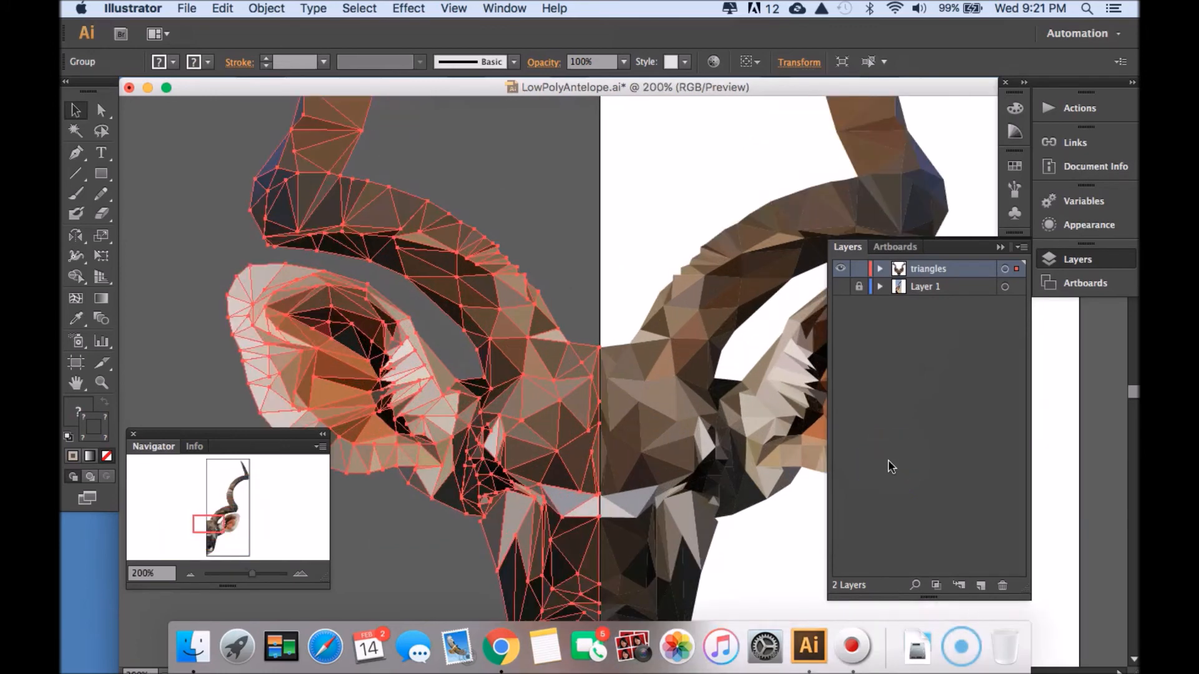
pyautogui.press('super+plus')
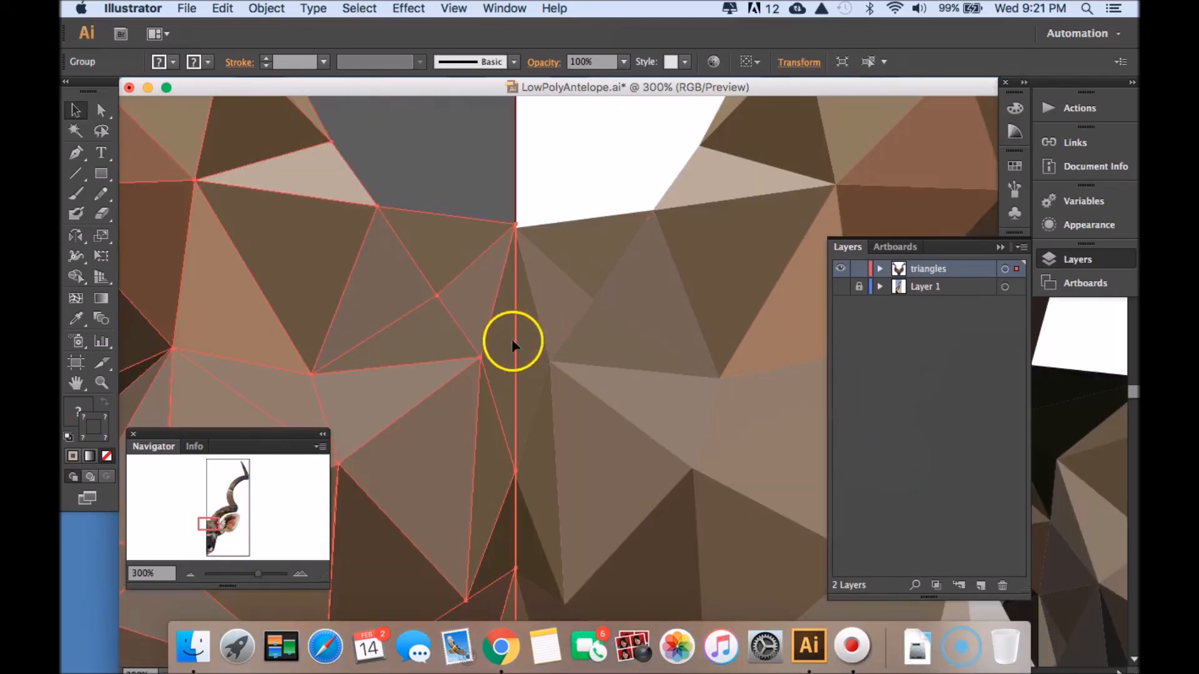
pyautogui.moveTo(506, 335); pyautogui.dragTo(525, 355)
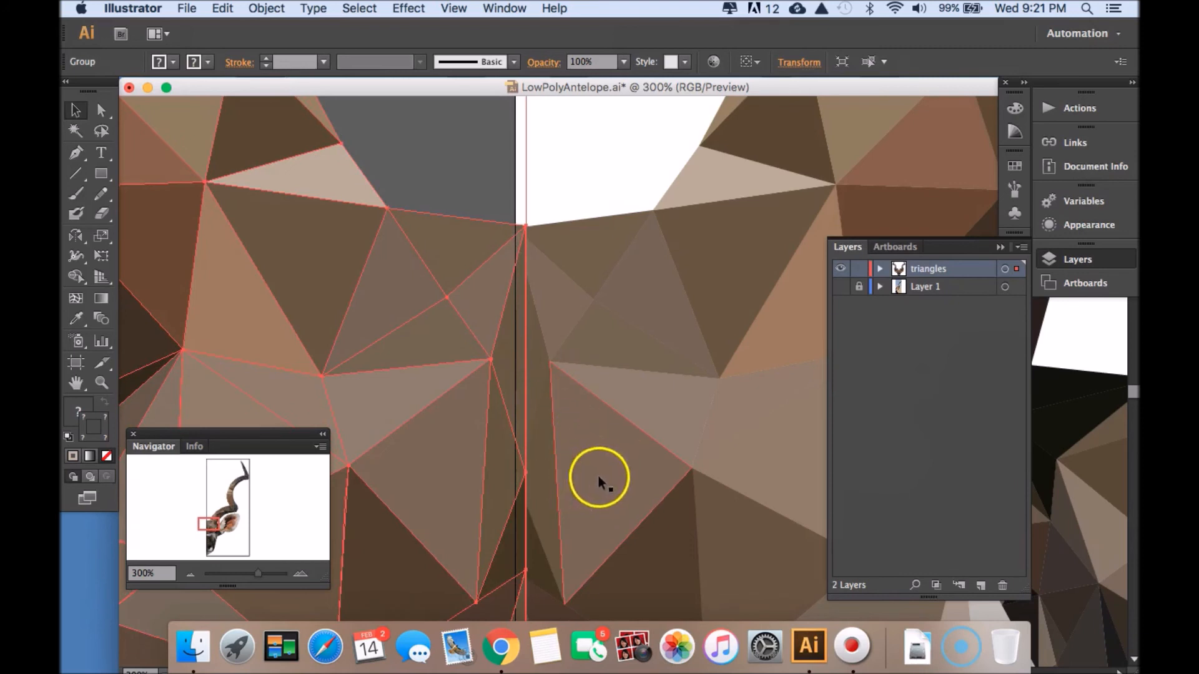
pyautogui.click(587, 187)
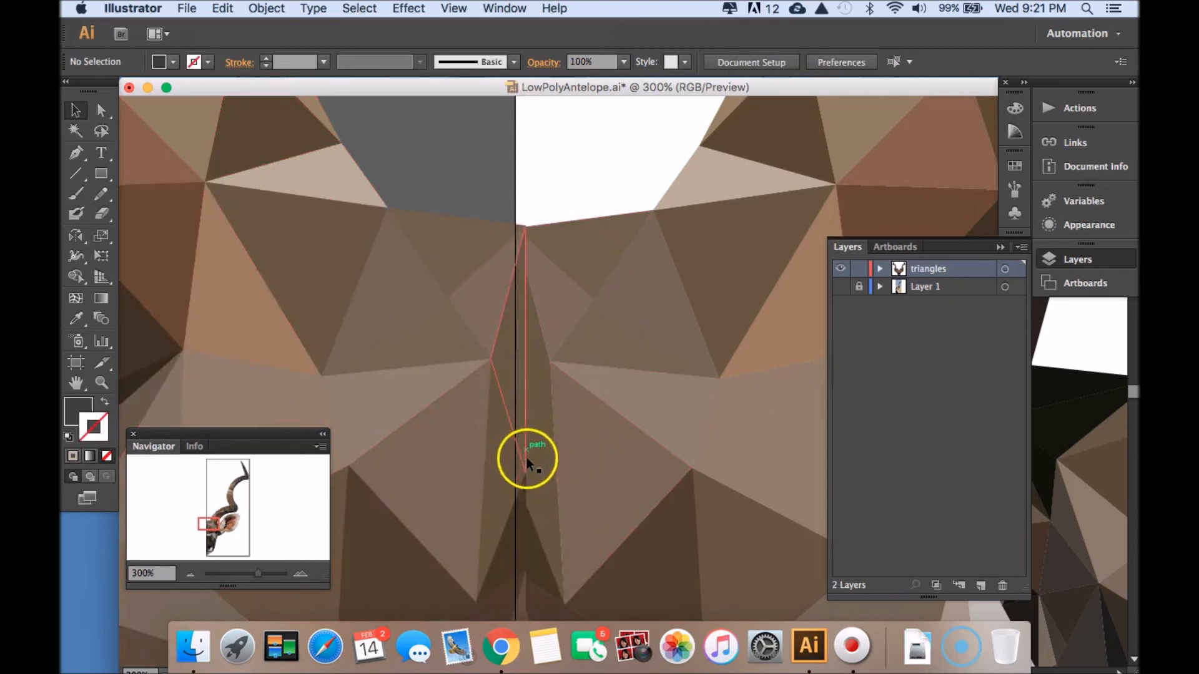
# Nudge the mirrored half back until its inner edge lines up with the original half along the center seam
pyautogui.click(493, 458)
pyautogui.moveTo(493, 458); pyautogui.dragTo(481, 461)
pyautogui.press('Left')
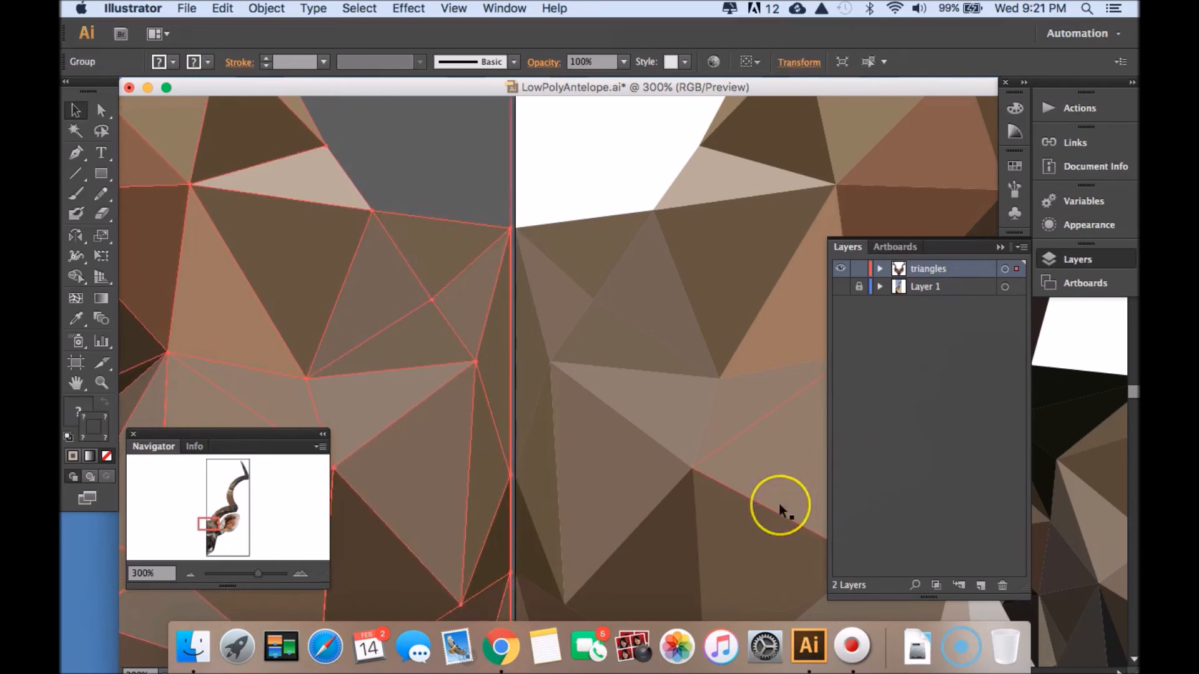
pyautogui.press('Right')
pyautogui.press('Right')
pyautogui.press('Right')
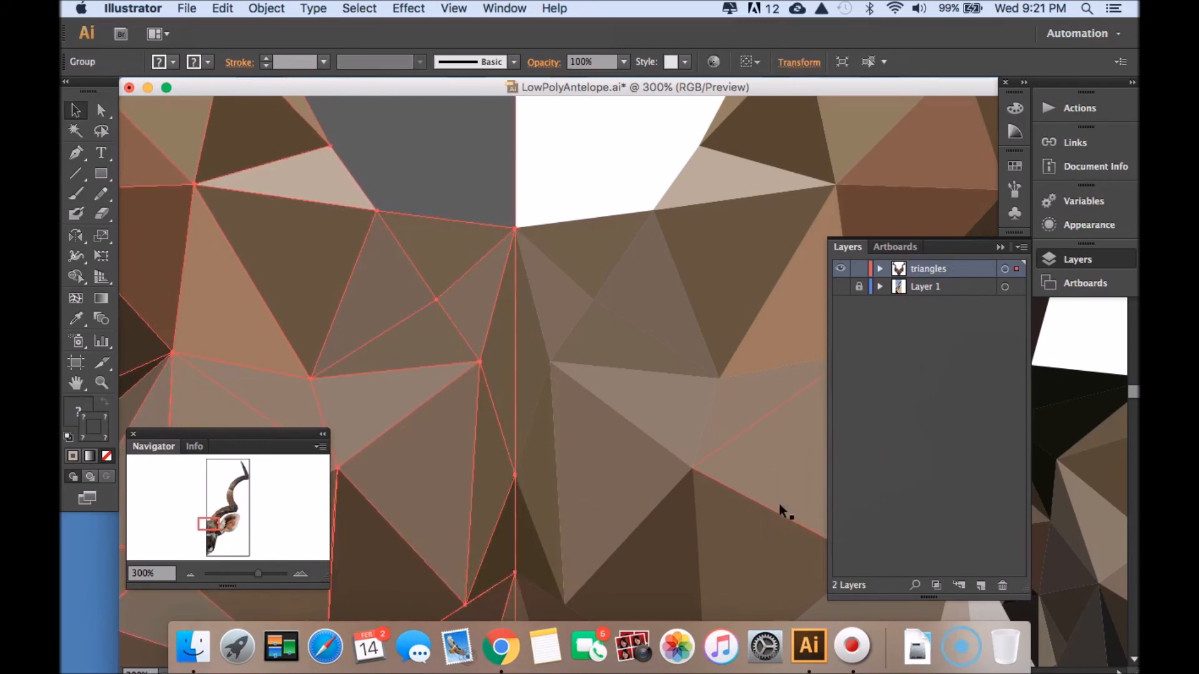
pyautogui.click(453, 154)
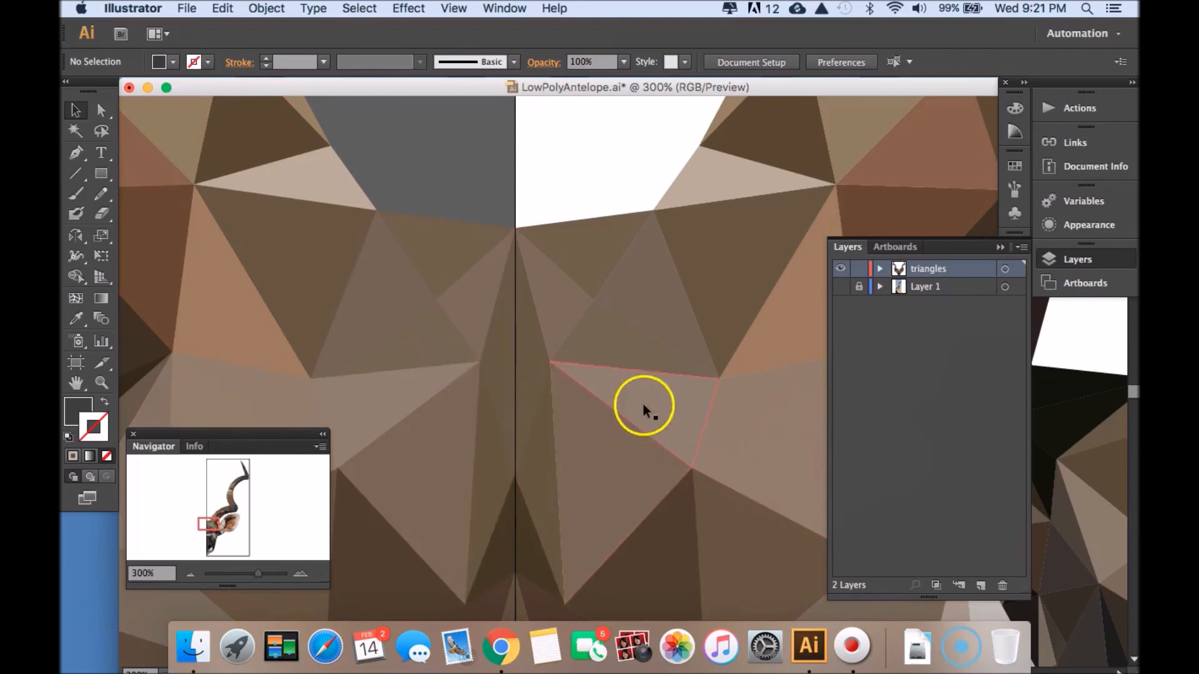
# Examine the center seam at 300% from the forehead down to the muzzle for gaps or misaligned corners
pyautogui.scroll(-3, 642, 402)
pyautogui.scroll(-10, 634, 384)
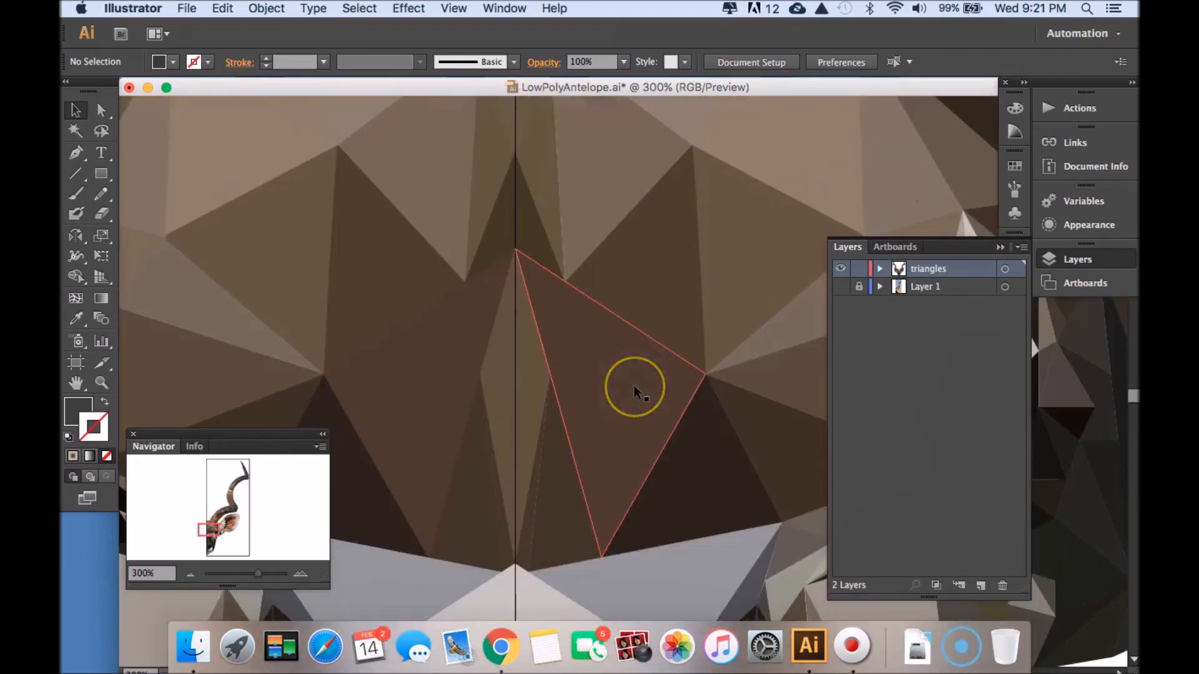
pyautogui.scroll(-10, 634, 385)
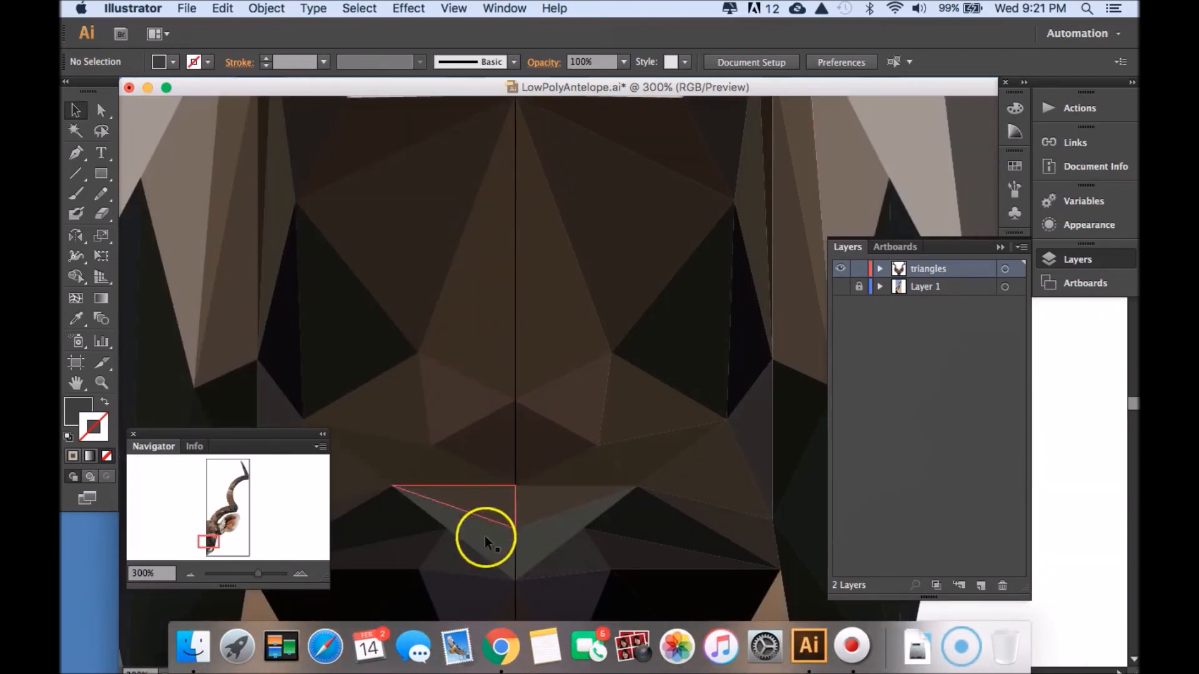
pyautogui.scroll(-3, 540, 499)
pyautogui.scroll(-10, 547, 481)
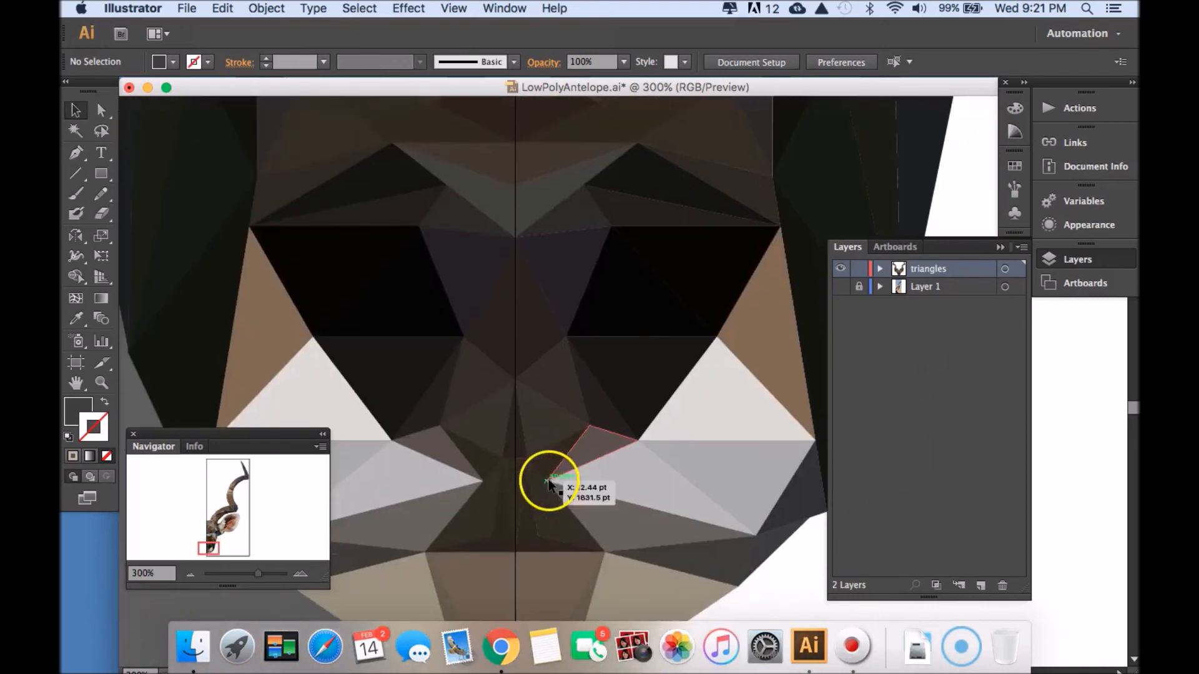
pyautogui.scroll(5, 584, 483)
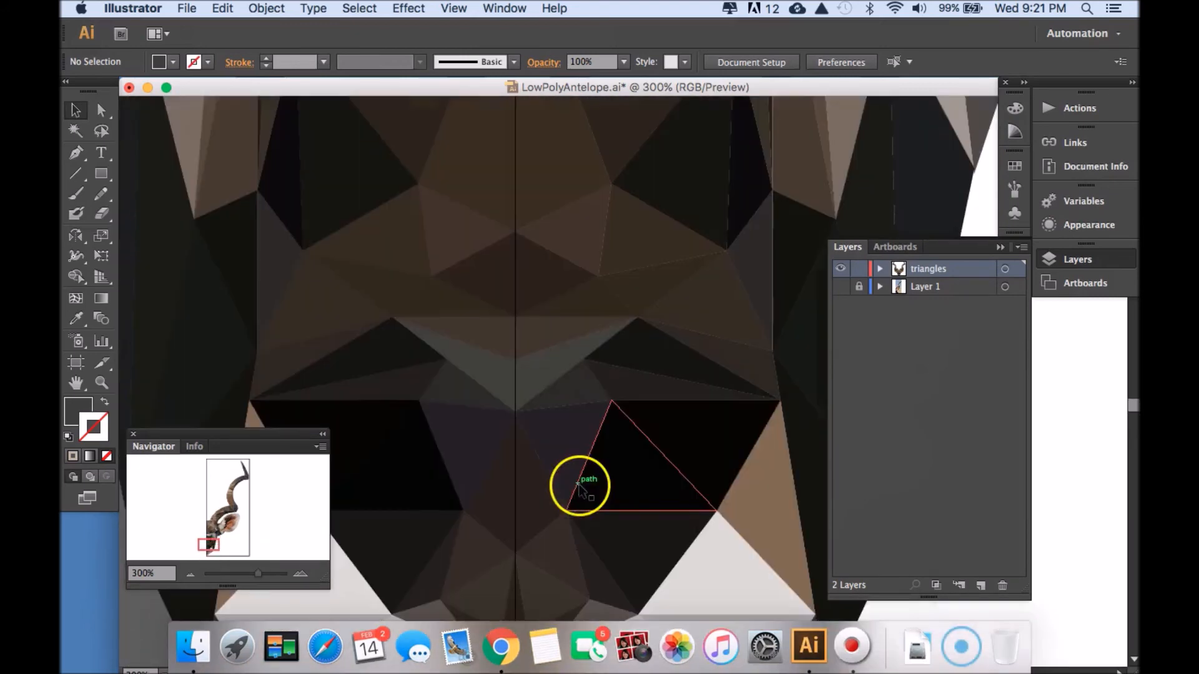
# Fit the artboard to the artwork bounds so that it contains both halves of the antelope head
pyautogui.press('super+0')
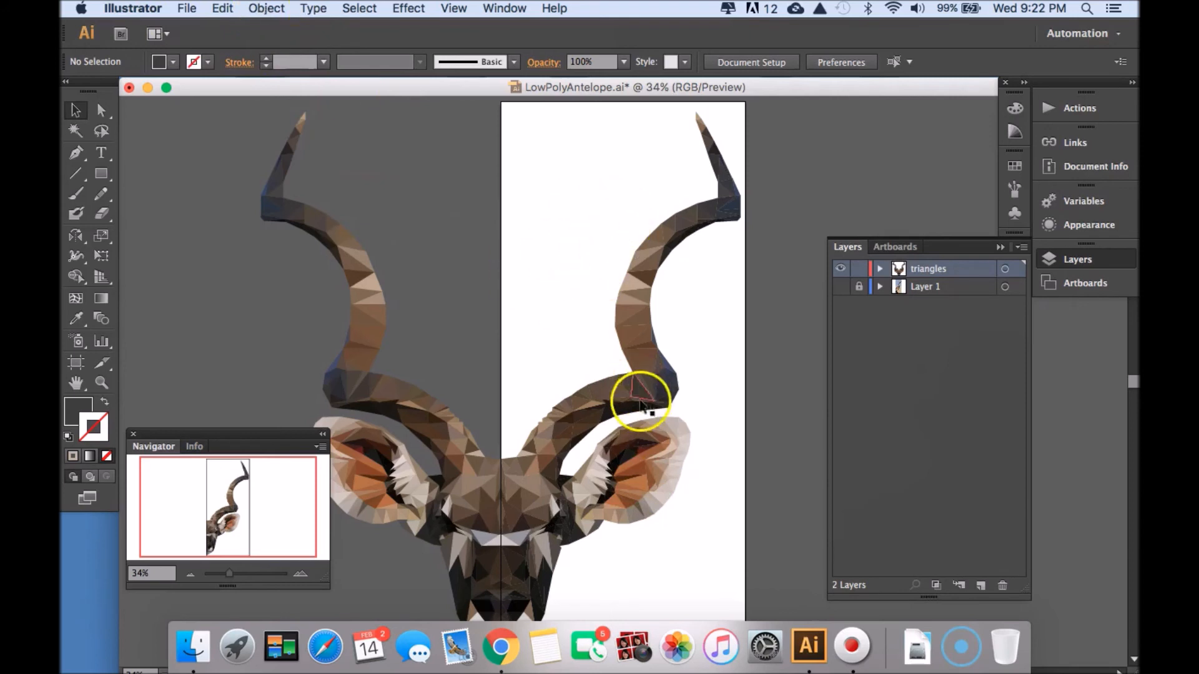
pyautogui.click(267, 8)
pyautogui.moveTo(281, 497)
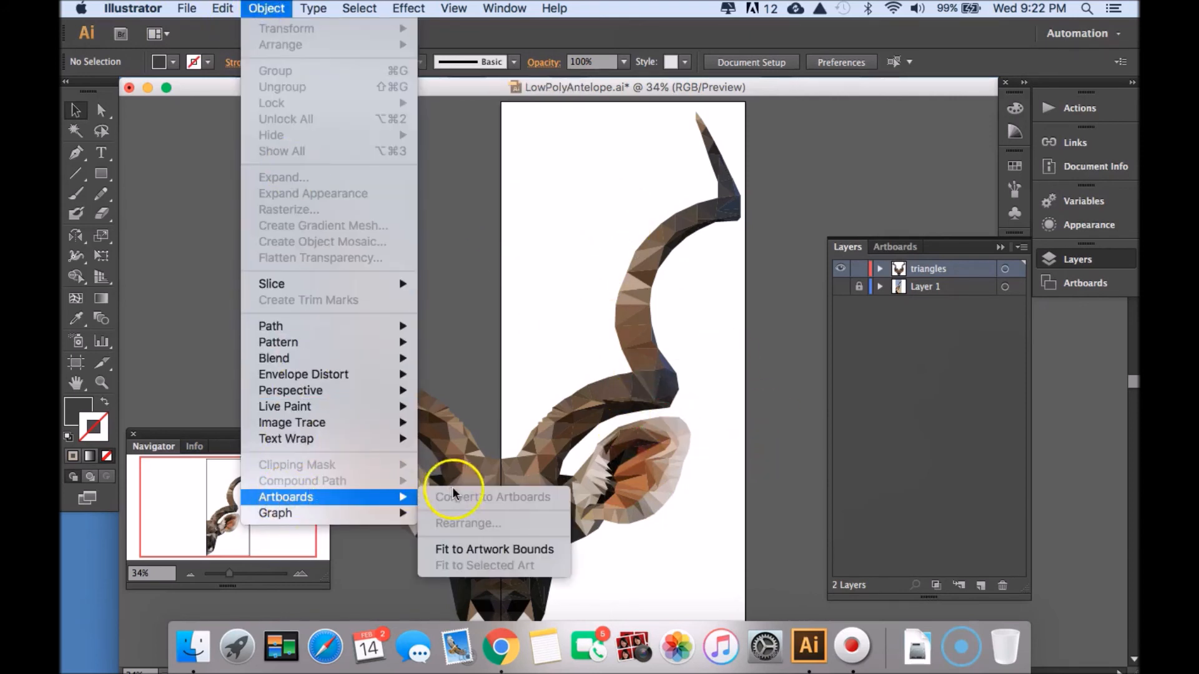
pyautogui.click(490, 552)
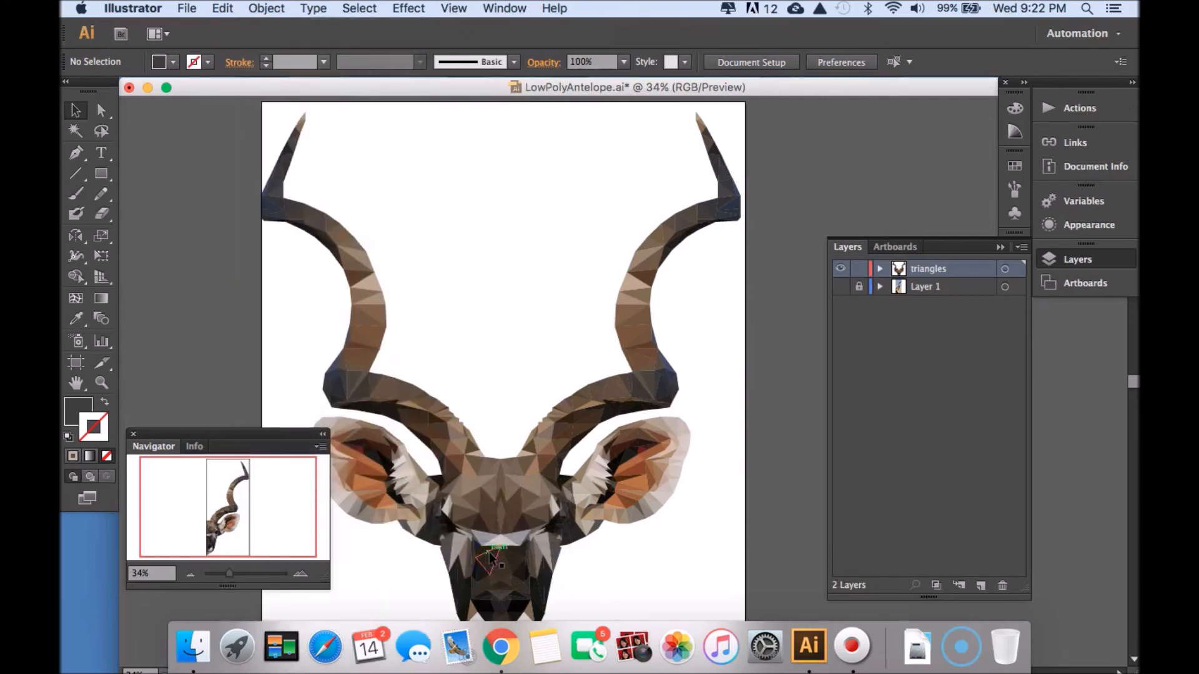
# Examine the whole antelope, including the face and muzzle at 100%, to check the joined halves
pyautogui.press('super+minus')
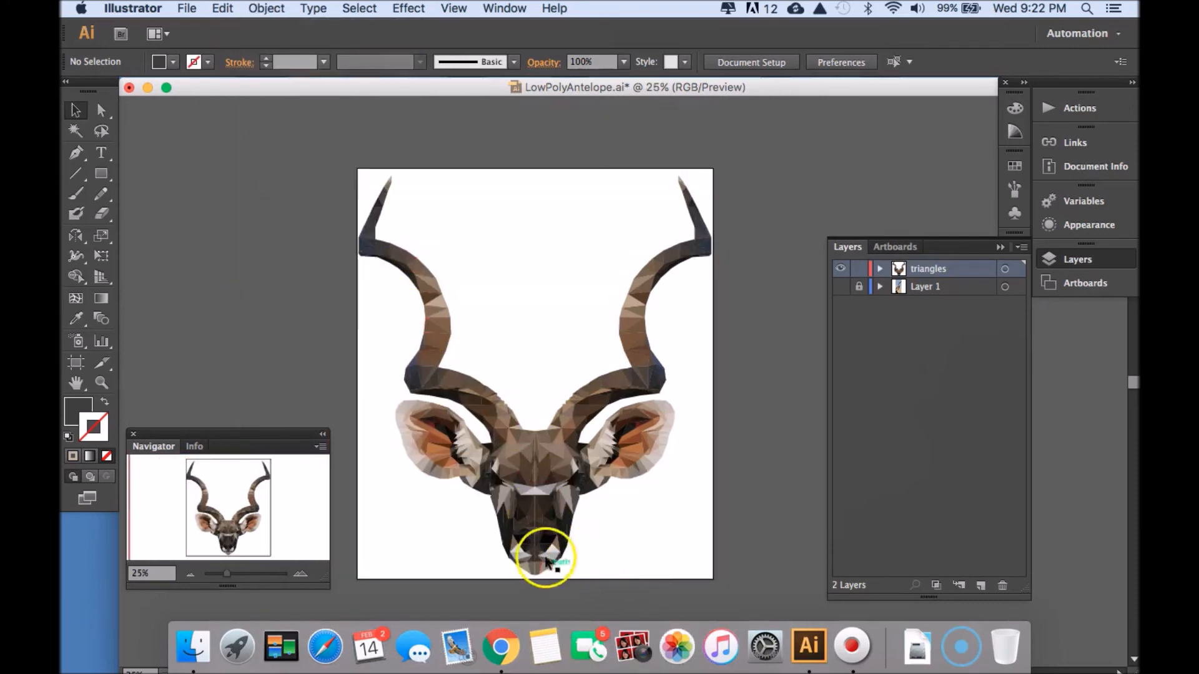
pyautogui.press('super+plus')
pyautogui.press('super+plus')
pyautogui.press('super+plus')
pyautogui.press('super+plus')
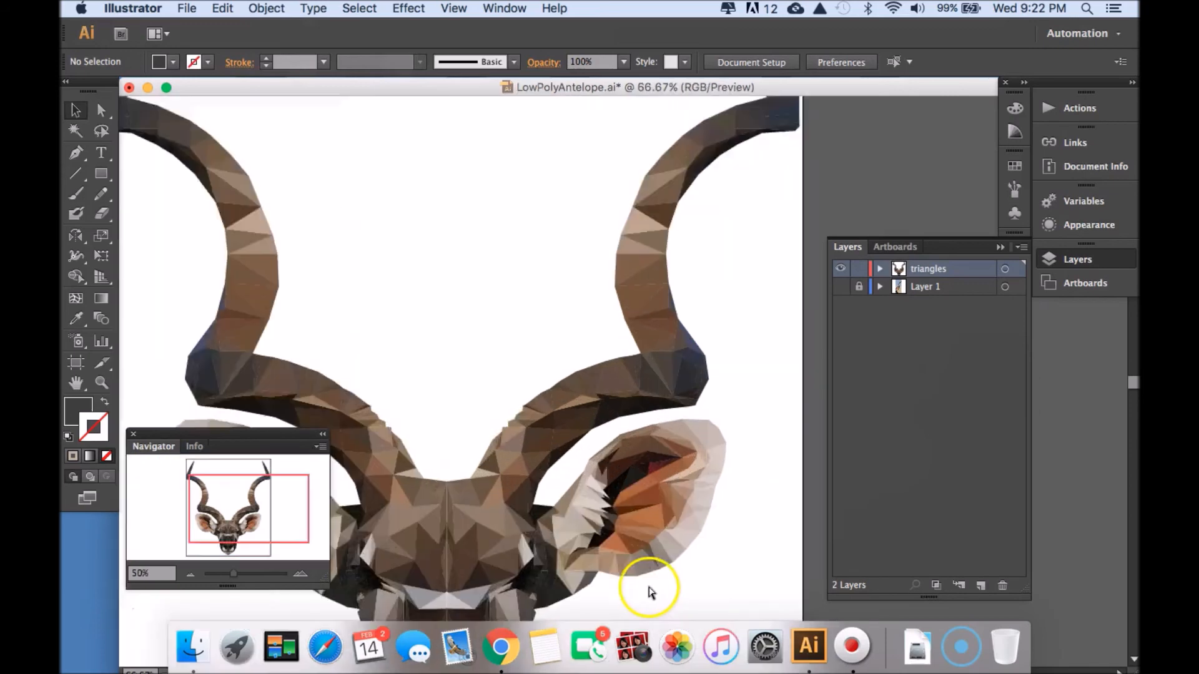
pyautogui.moveTo(459, 409); pyautogui.dragTo(729, 55)
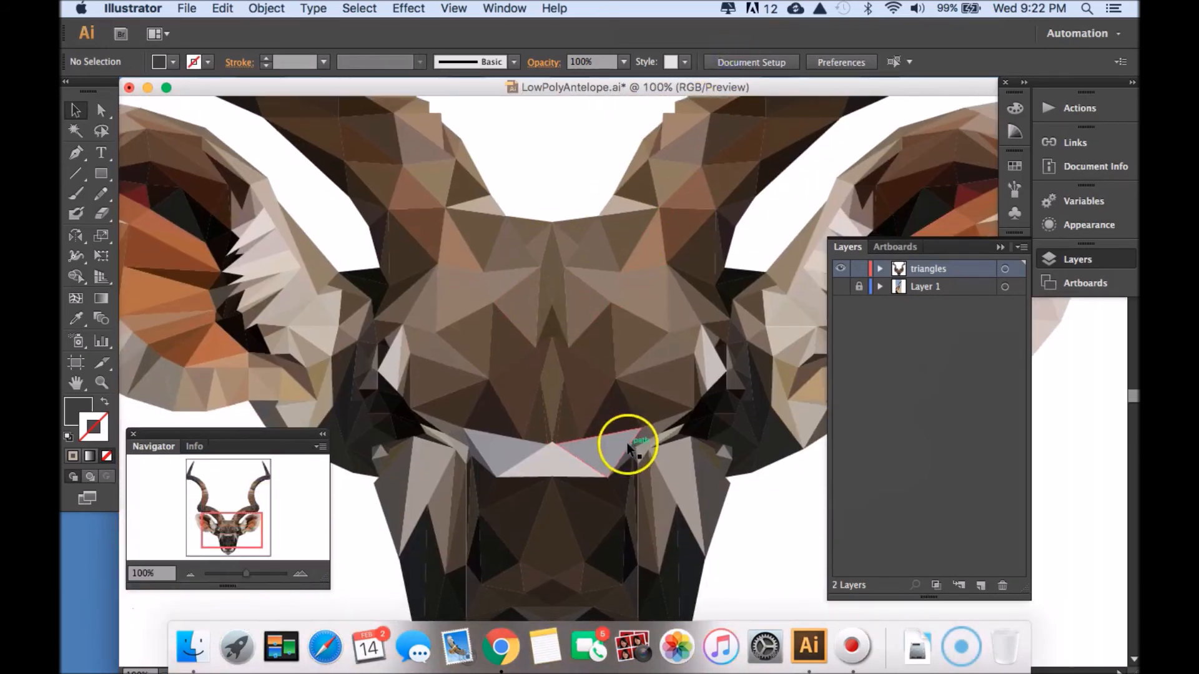
pyautogui.scroll(-5, 626, 443)
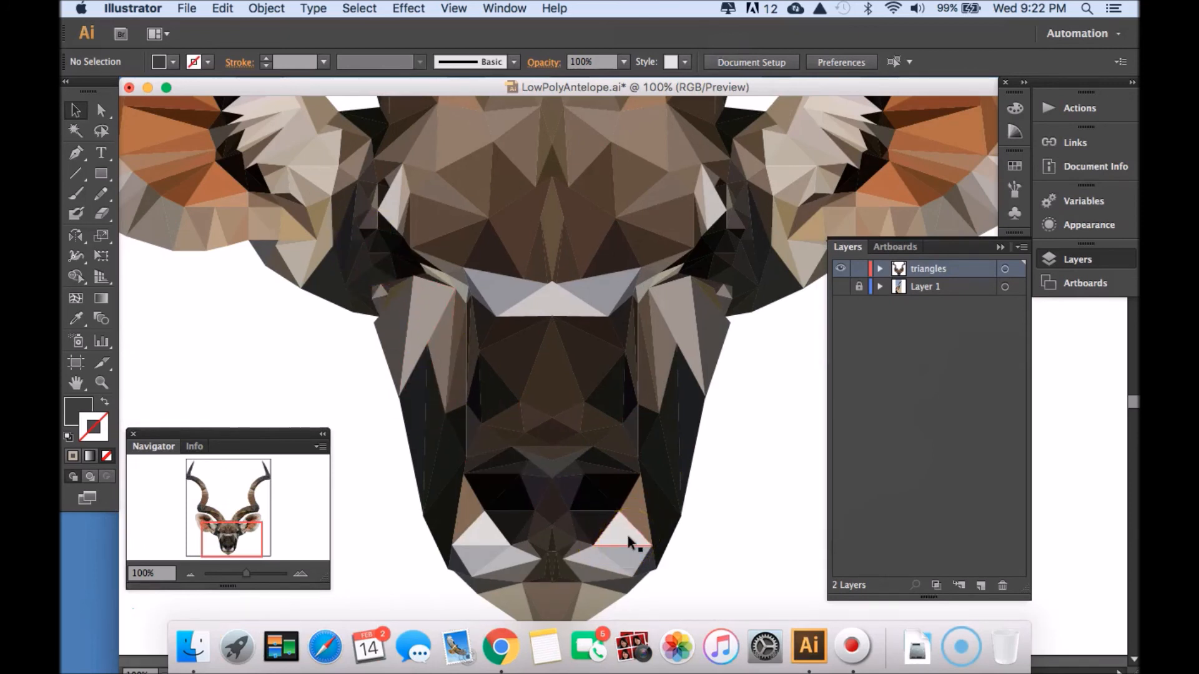
# Add a new layer and place it between the triangles layer and Layer 1
pyautogui.scroll(-5, 627, 532)
pyautogui.scroll(-10, 626, 531)
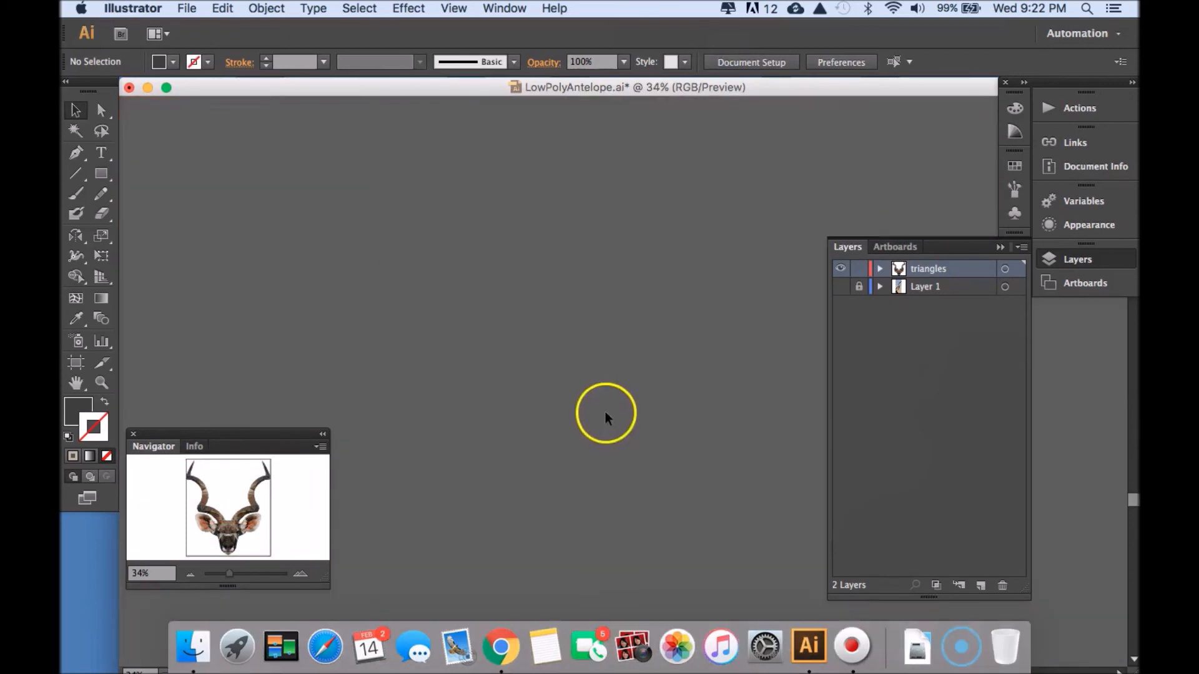
pyautogui.scroll(10, 598, 415)
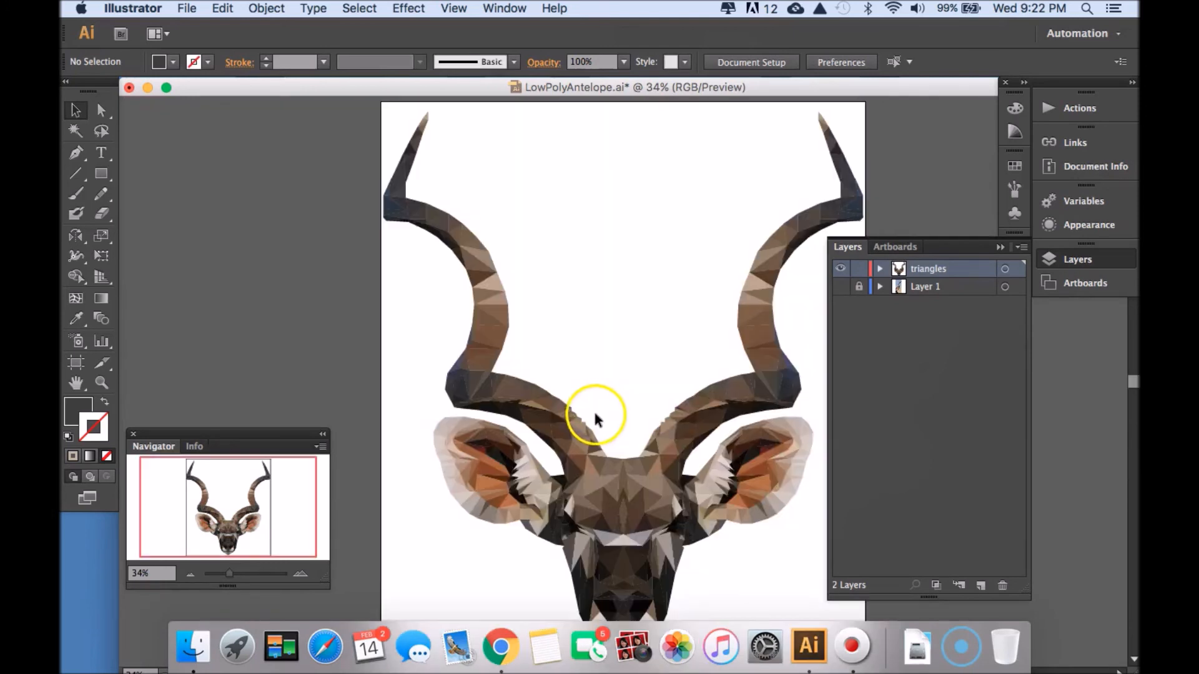
pyautogui.press('super+minus')
pyautogui.press('super+minus')
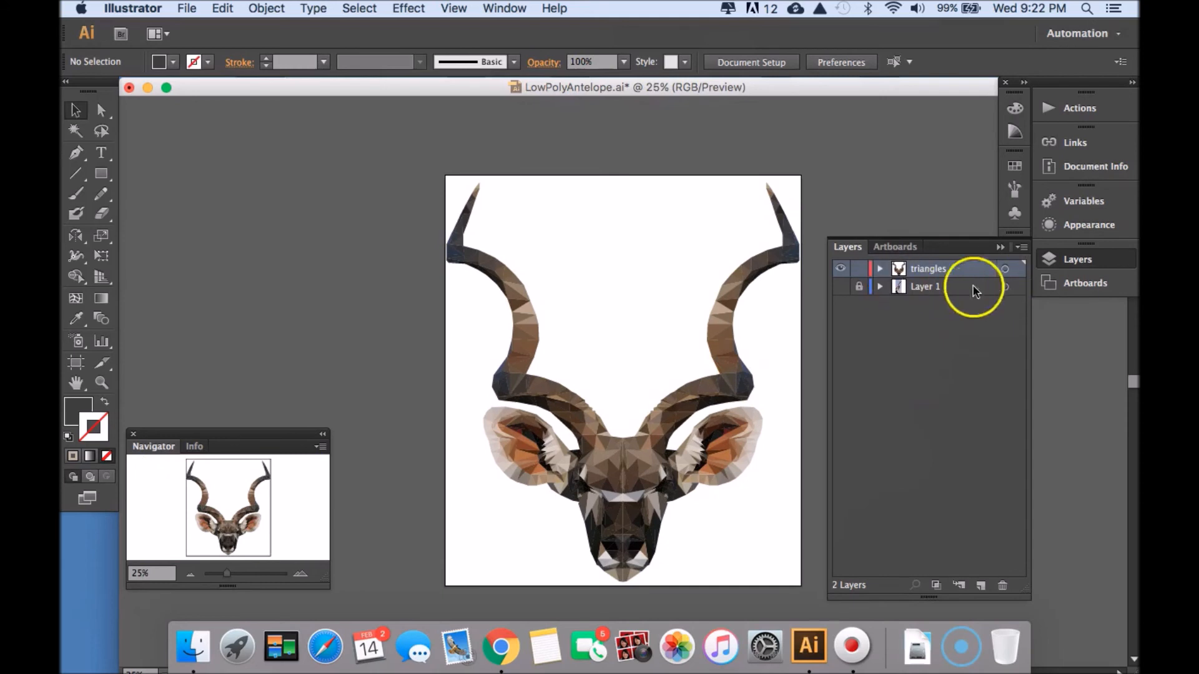
pyautogui.moveTo(966, 253); pyautogui.dragTo(1074, 307)
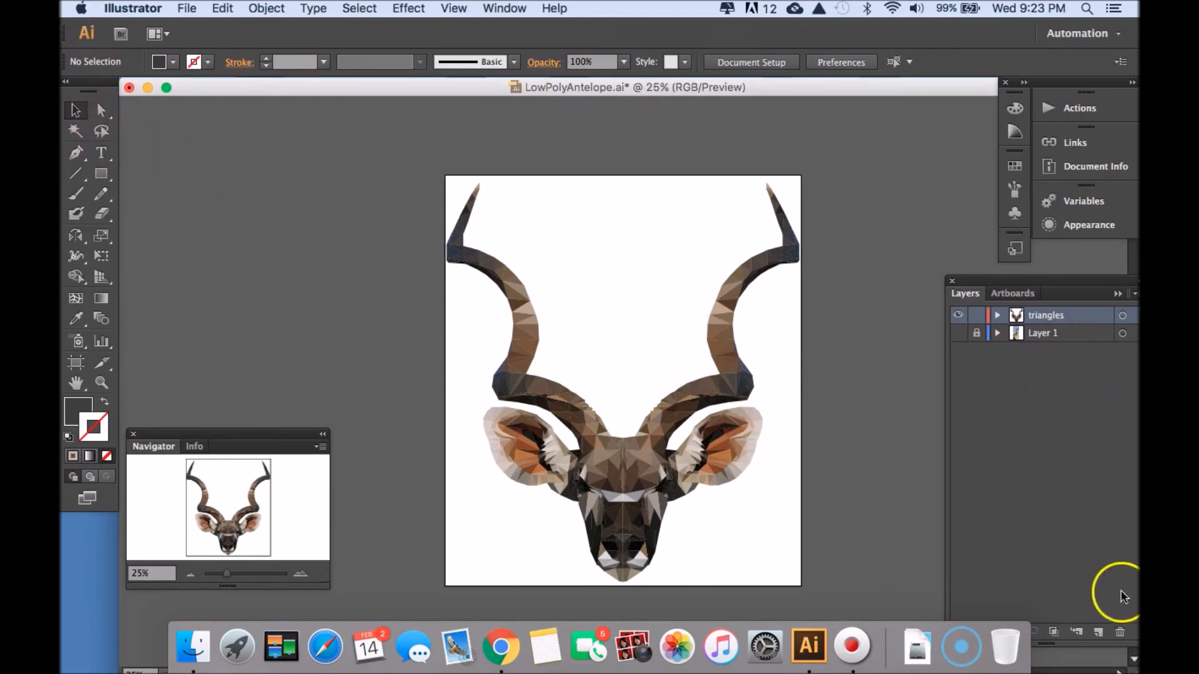
pyautogui.click(1097, 632)
pyautogui.moveTo(1061, 321)
pyautogui.mouseDown()
pyautogui.moveTo(1060, 335)
pyautogui.moveTo(1041, 332)
pyautogui.mouseUp()
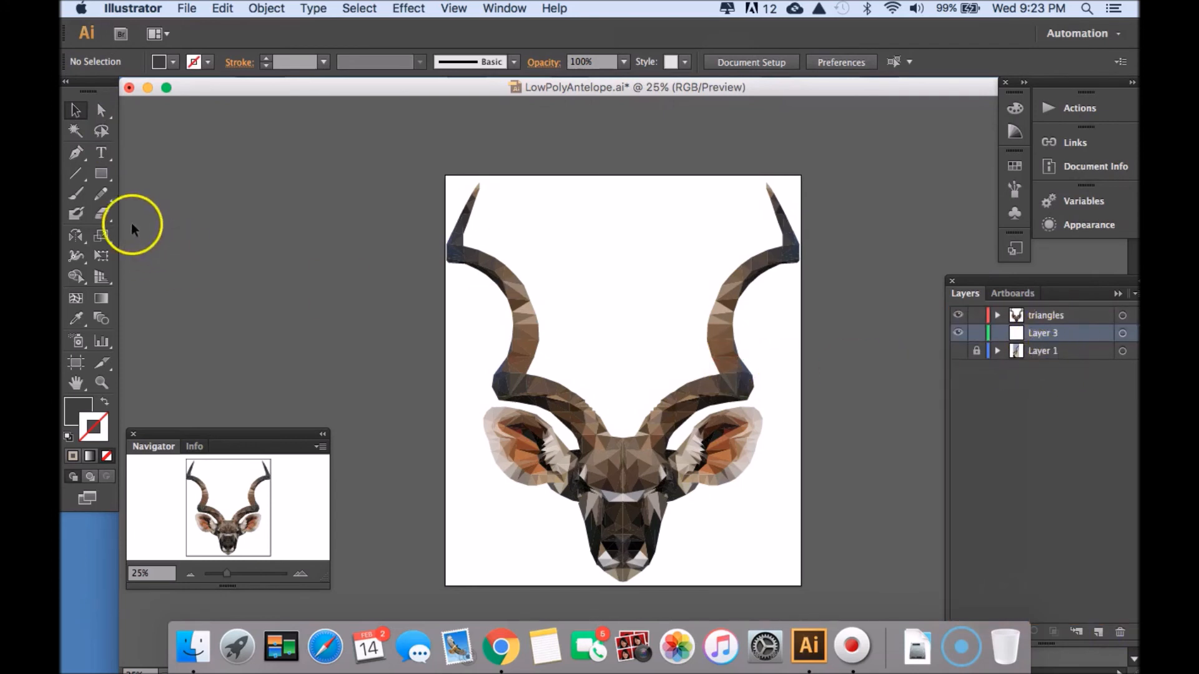
# Draw a background rectangle slightly larger than the artboard on the new layer, with a fill and no stroke
pyautogui.click(101, 176)
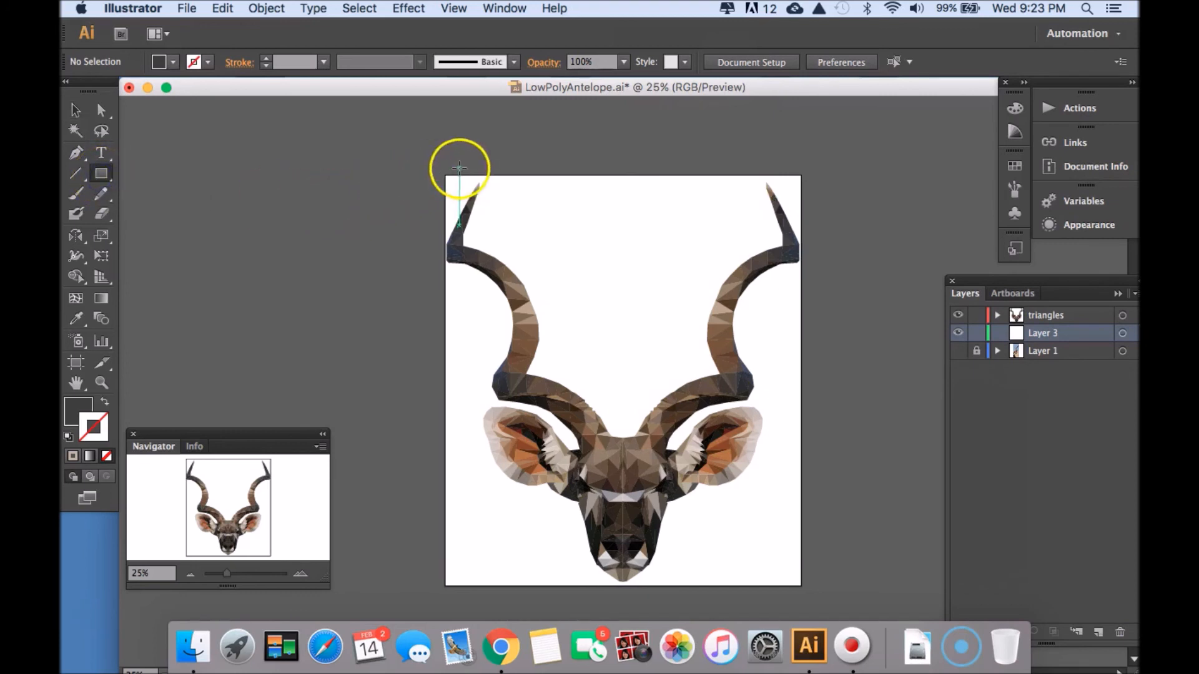
pyautogui.moveTo(441, 169); pyautogui.dragTo(806, 591)
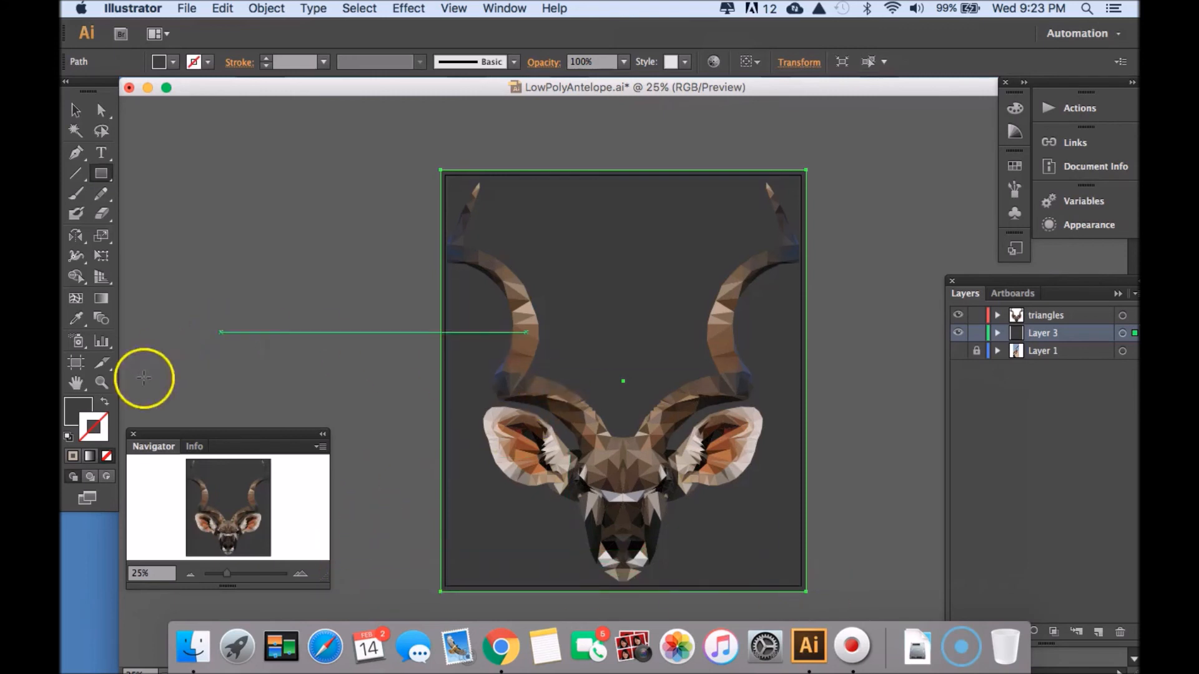
pyautogui.click(71, 412)
pyautogui.doubleClick(74, 414)
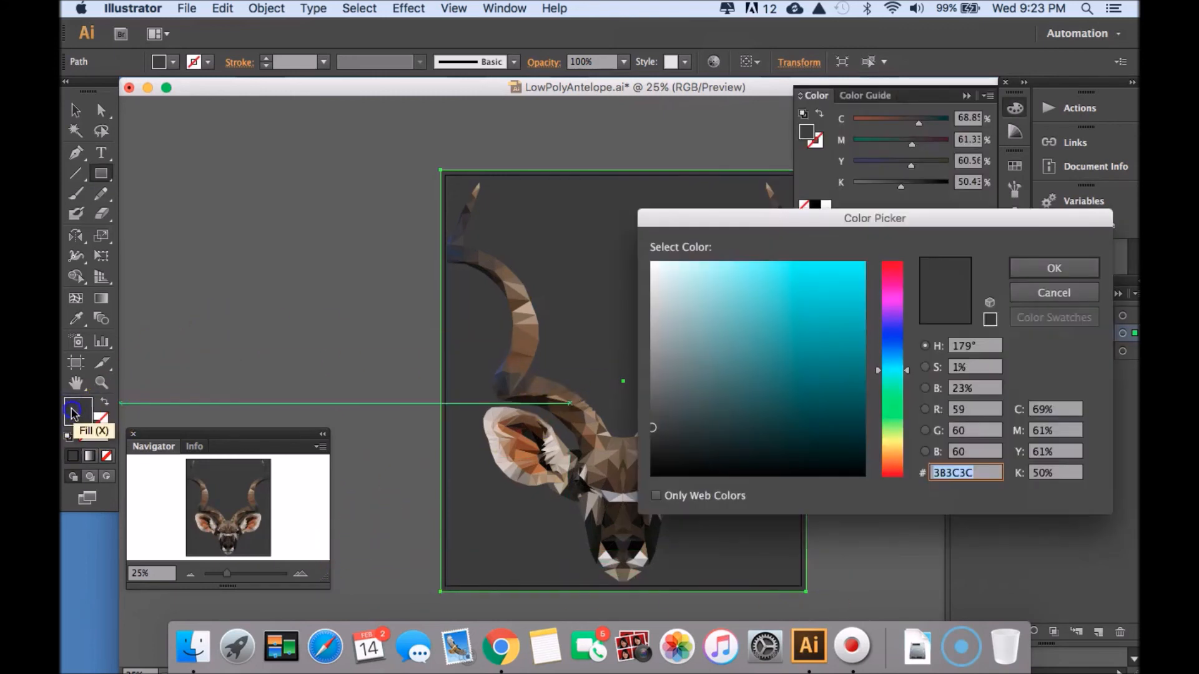
pyautogui.click(1038, 293)
# Try green, red, mustard yellow, cream, brown and light blue fills on the background rectangle
pyautogui.moveTo(906, 276); pyautogui.dragTo(874, 259)
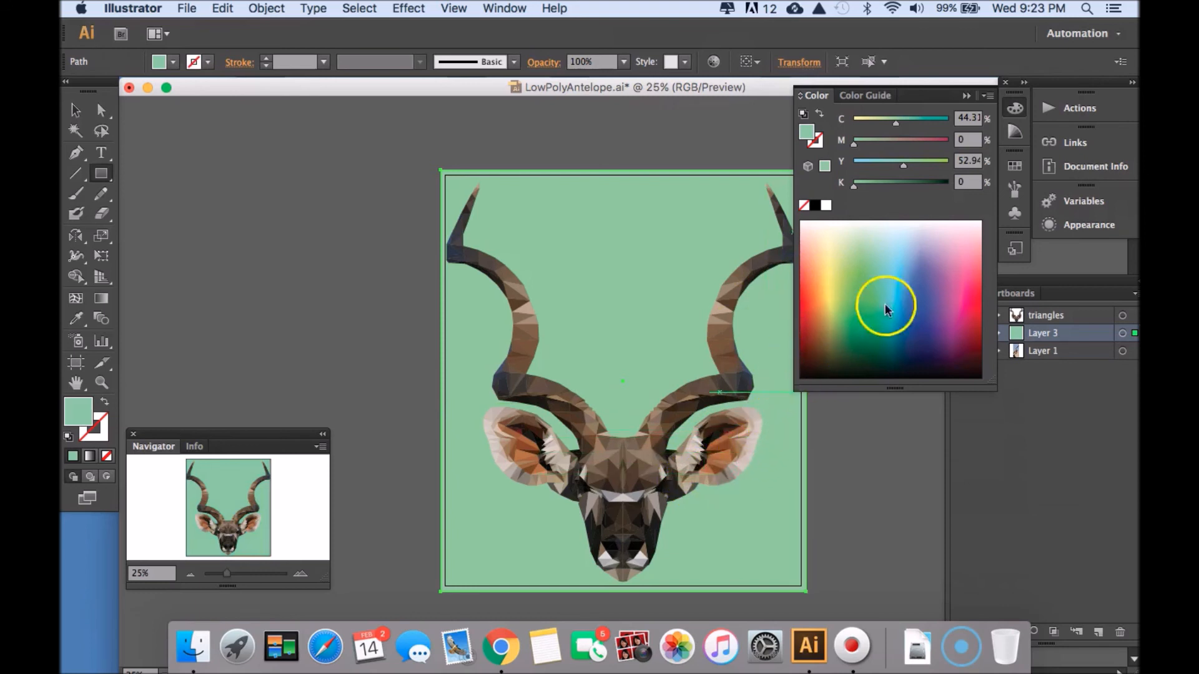
pyautogui.click(979, 295)
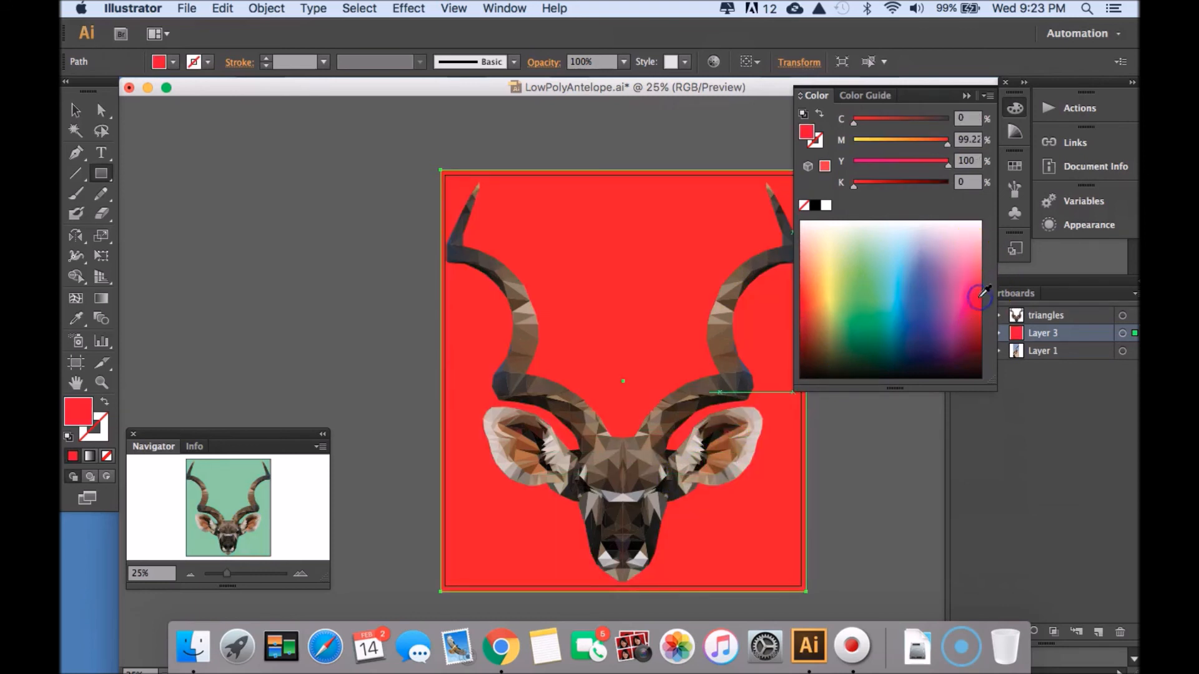
pyautogui.moveTo(899, 294); pyautogui.dragTo(818, 310)
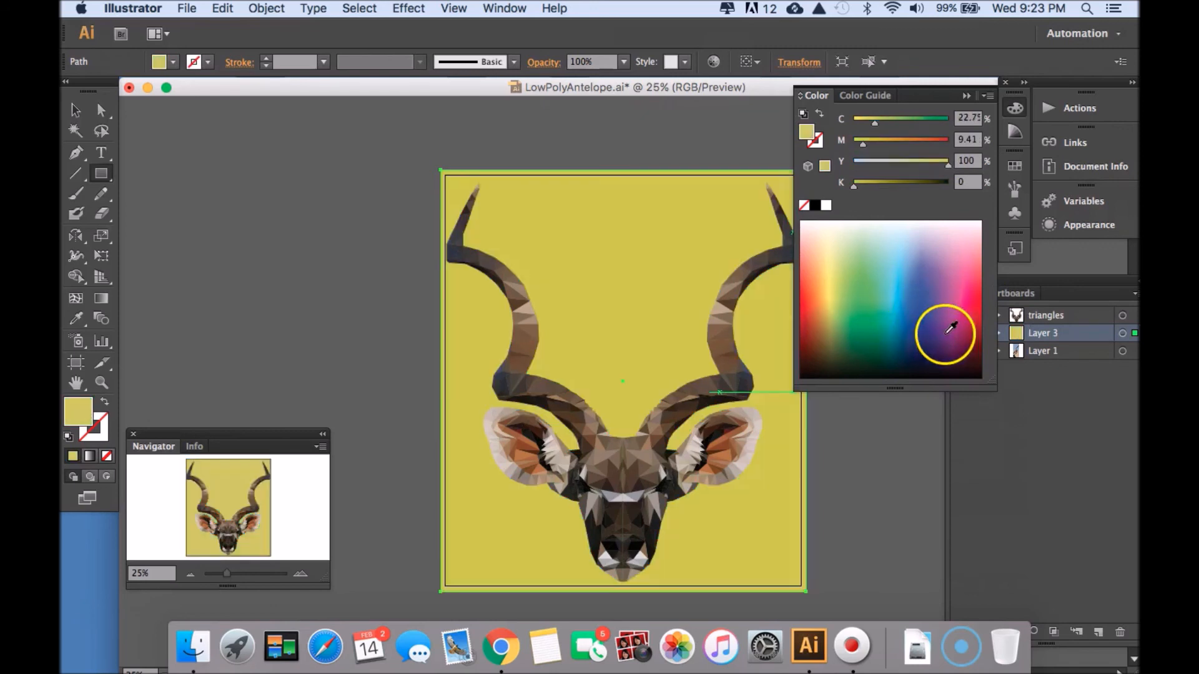
pyautogui.click(836, 237)
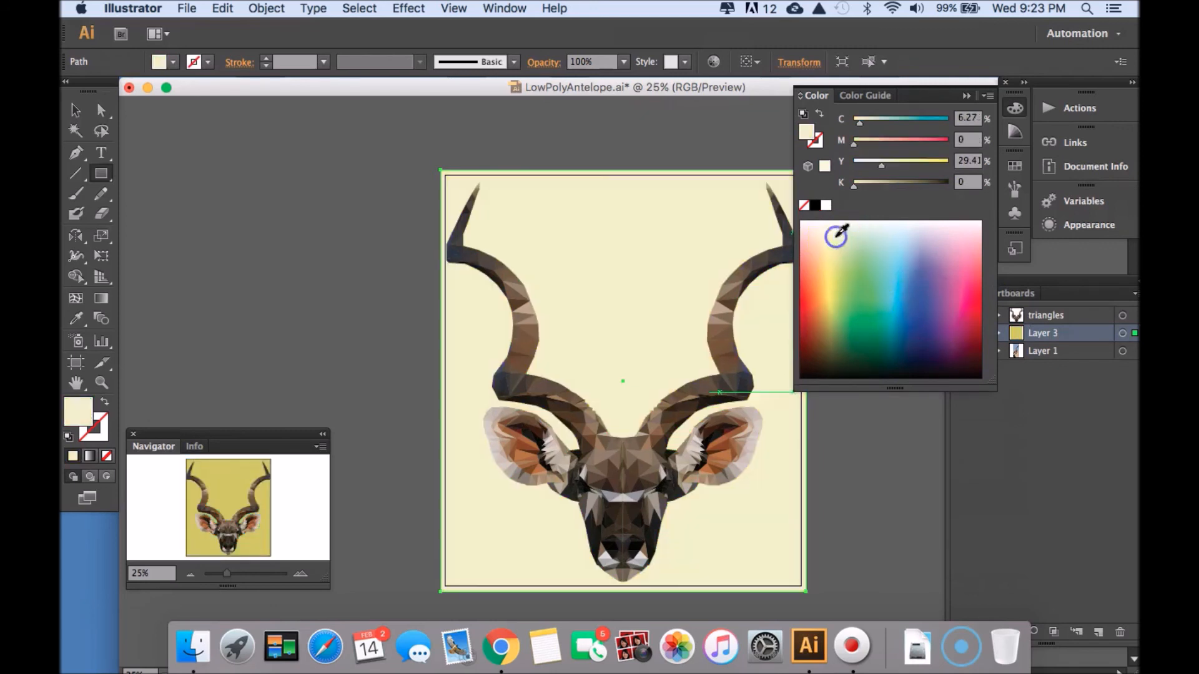
pyautogui.click(843, 244)
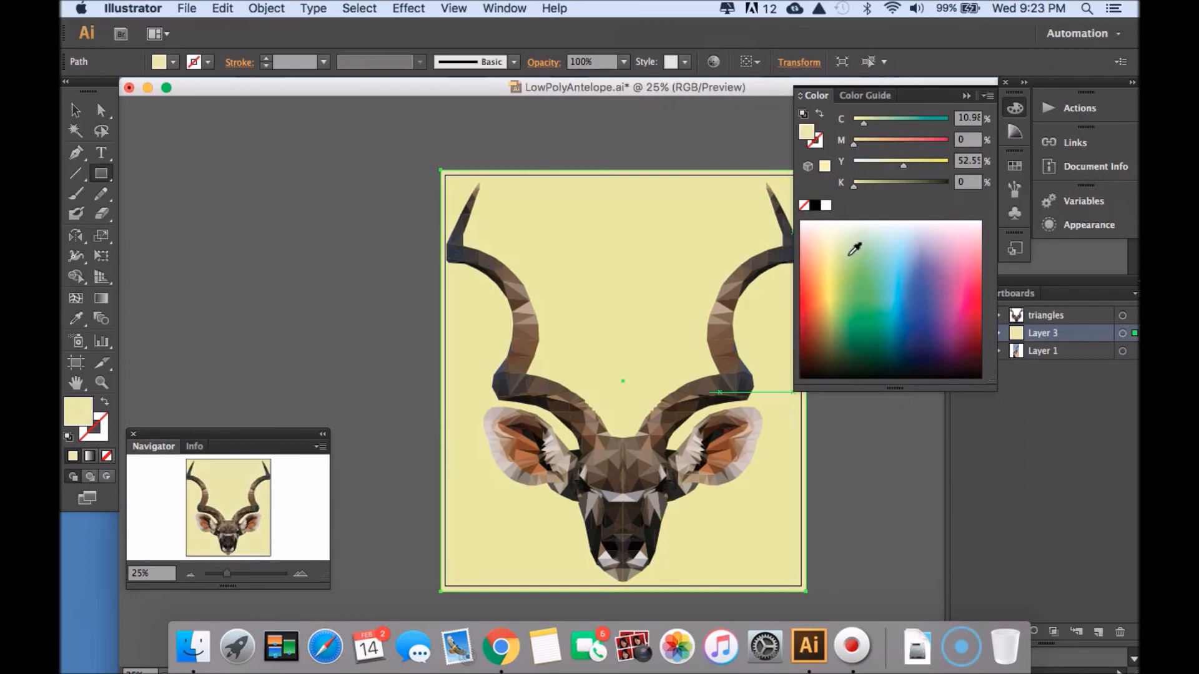
pyautogui.moveTo(860, 233); pyautogui.dragTo(829, 312)
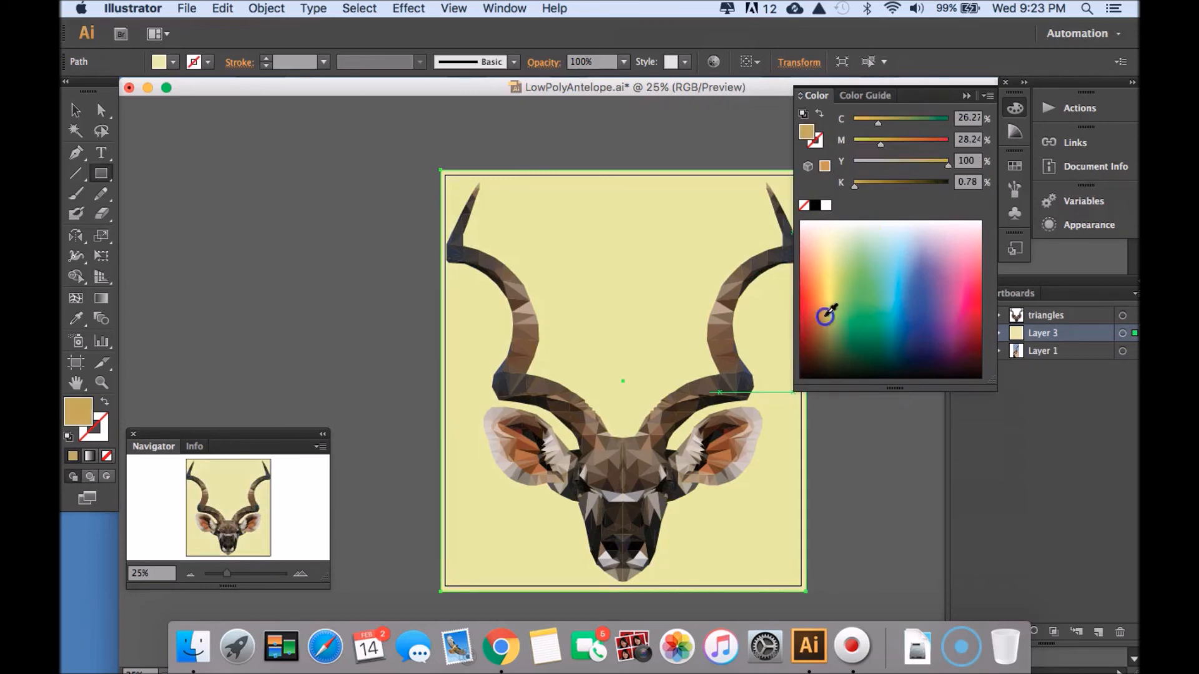
pyautogui.click(833, 317)
pyautogui.click(880, 257)
pyautogui.click(900, 254)
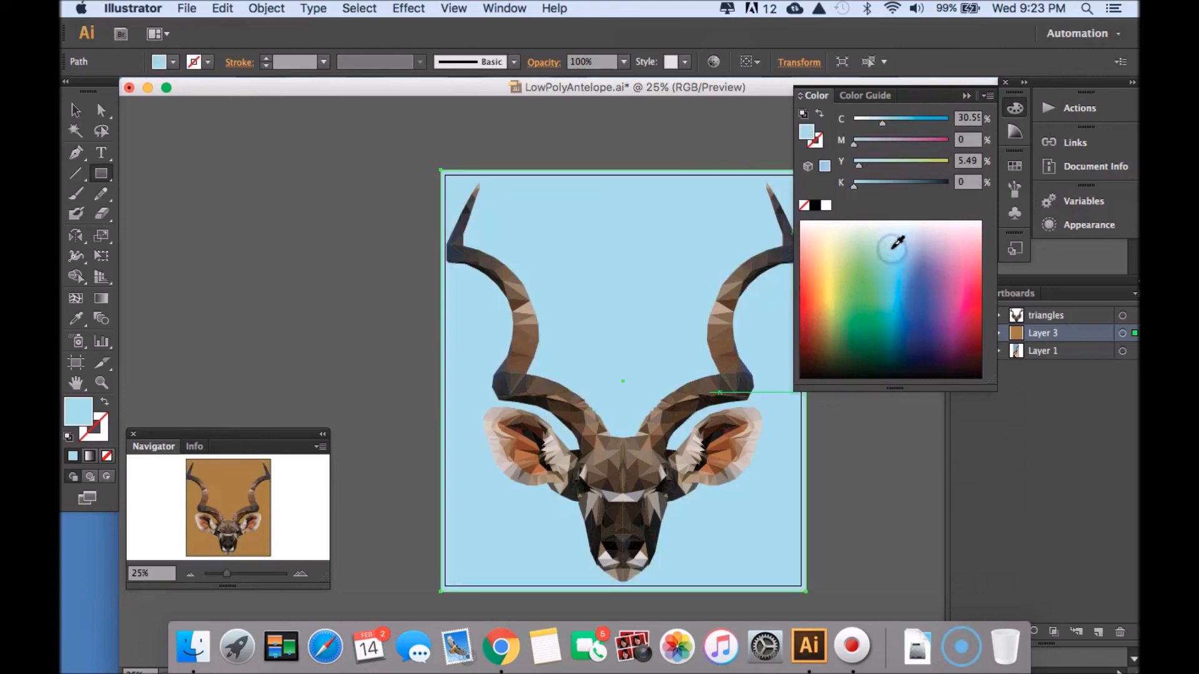
# Fill the background rectangle with a pale green of about C 31%, M 0%, Y 39%, K 0%
pyautogui.click(905, 278)
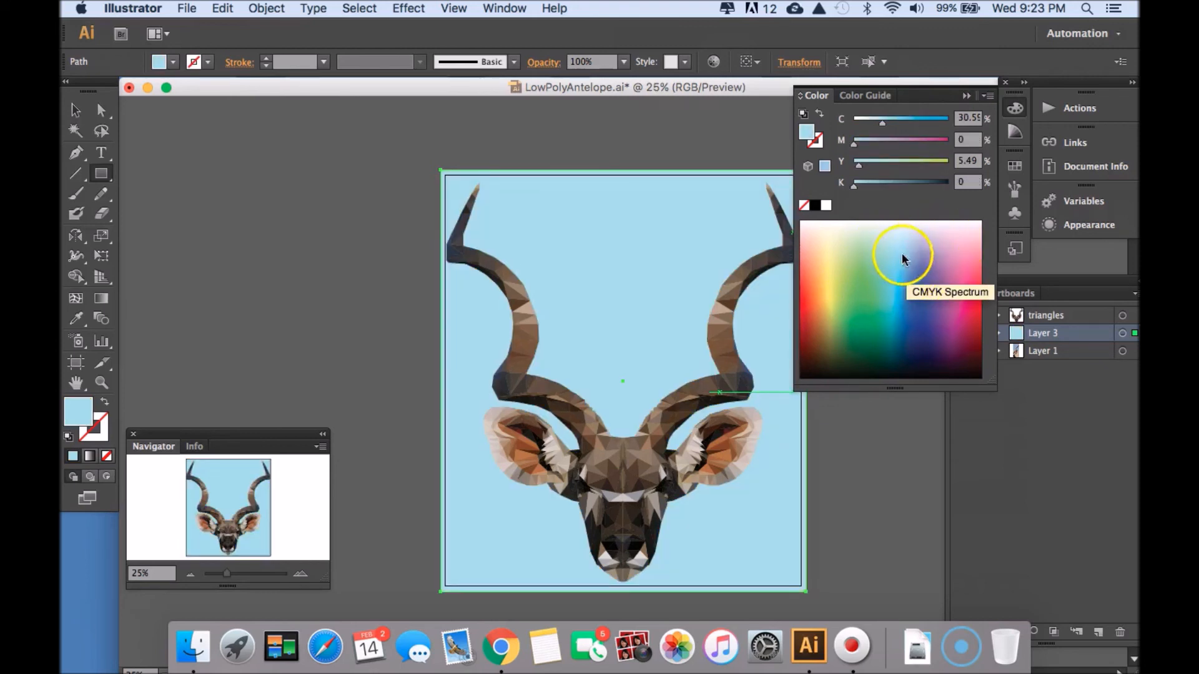
pyautogui.moveTo(848, 259)
pyautogui.mouseDown()
pyautogui.moveTo(853, 246)
pyautogui.moveTo(838, 247)
pyautogui.moveTo(866, 246)
pyautogui.mouseUp()
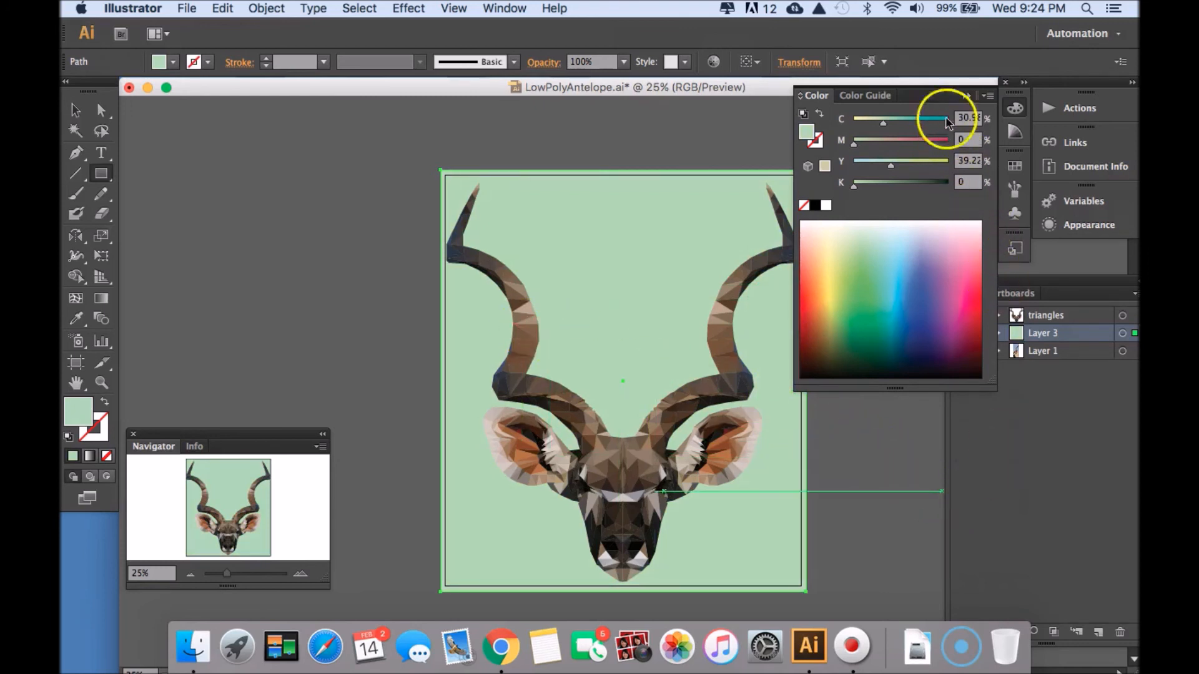
pyautogui.click(965, 94)
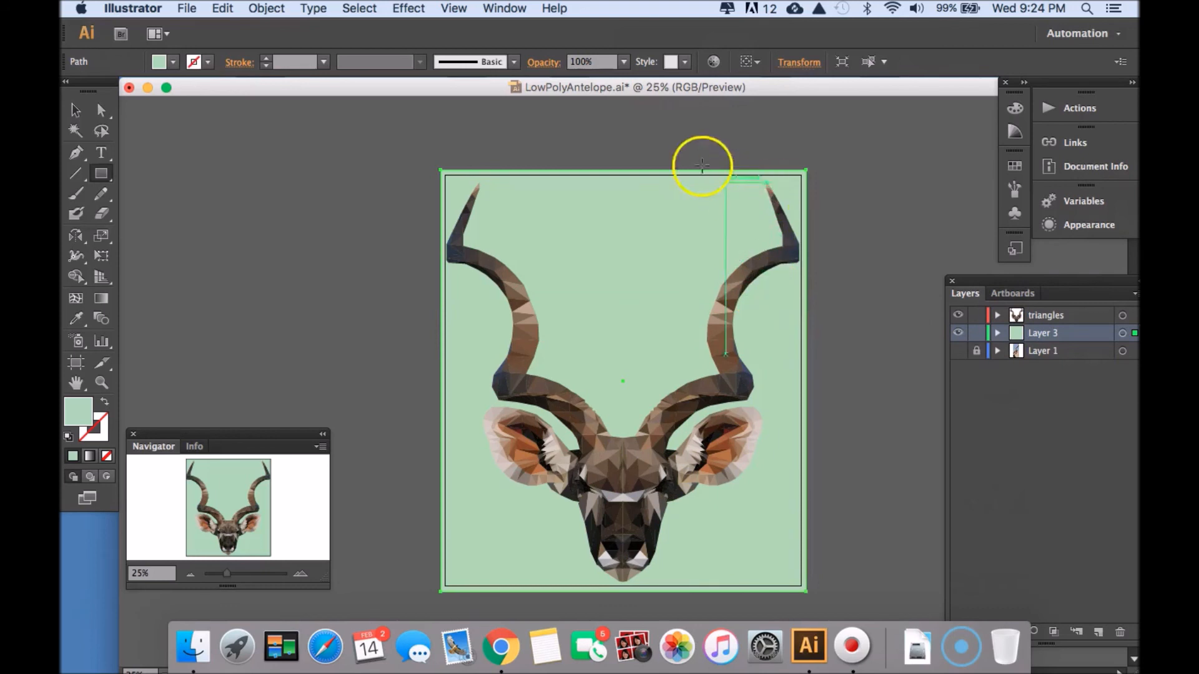
# Select all artwork, and lock the background layer so that only the antelope triangles stay selected
pyautogui.click(1064, 317)
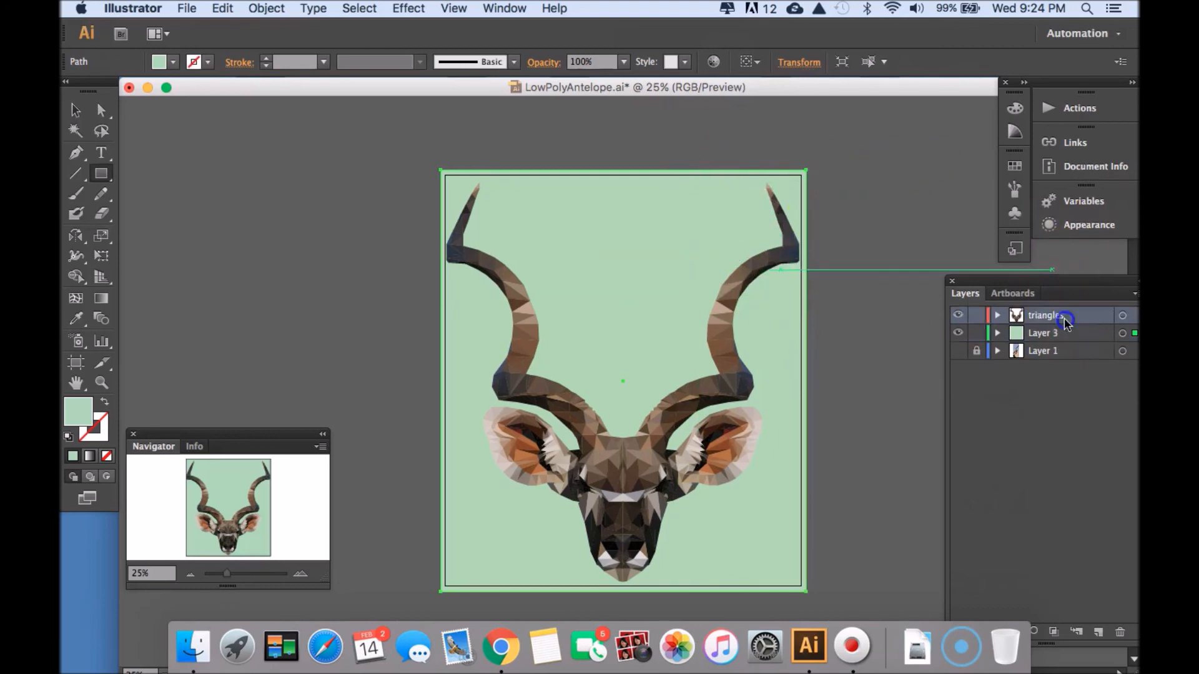
pyautogui.press('super+a')
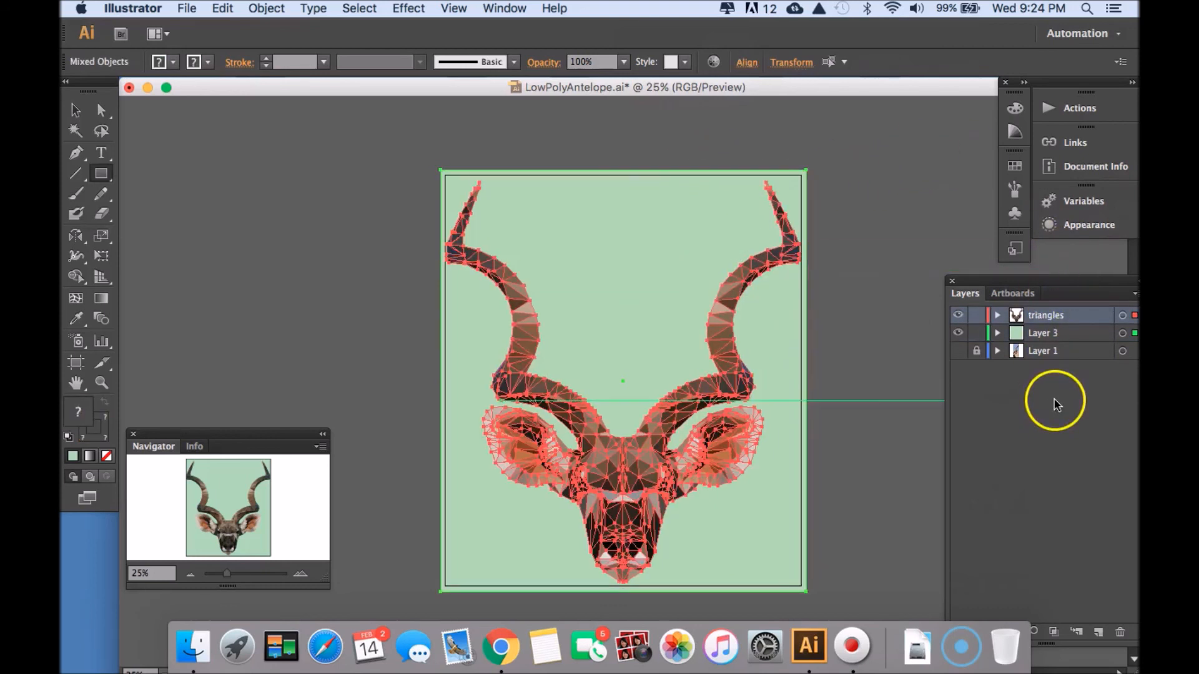
pyautogui.click(267, 8)
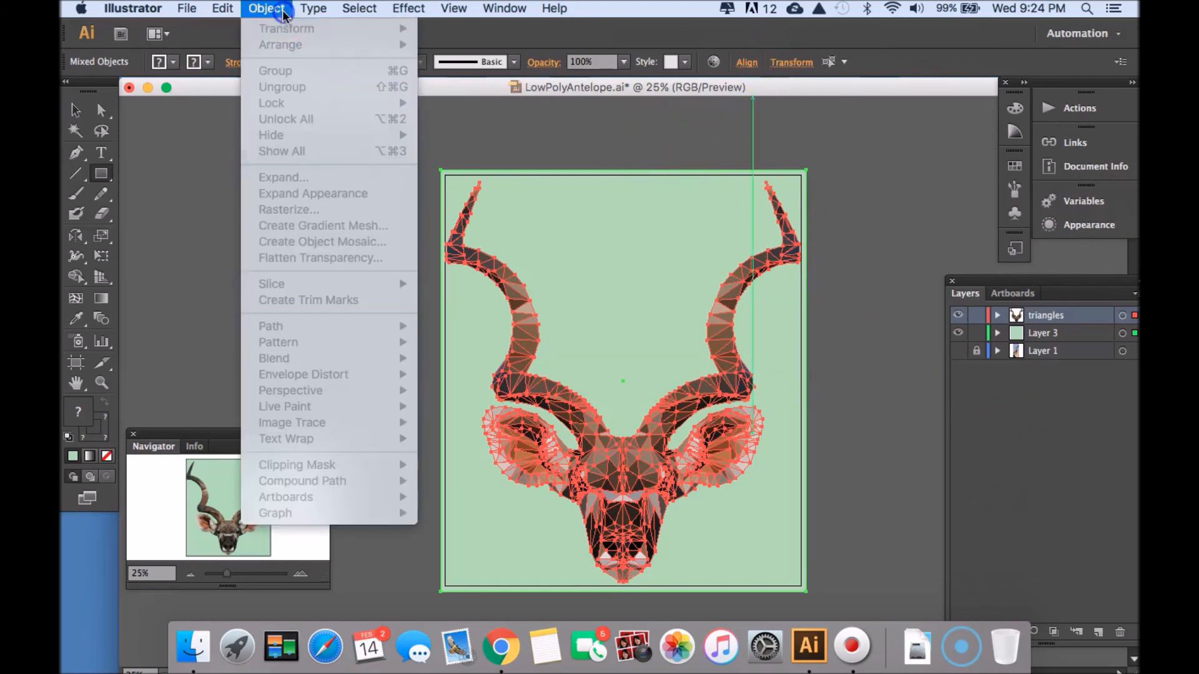
pyautogui.click(564, 159)
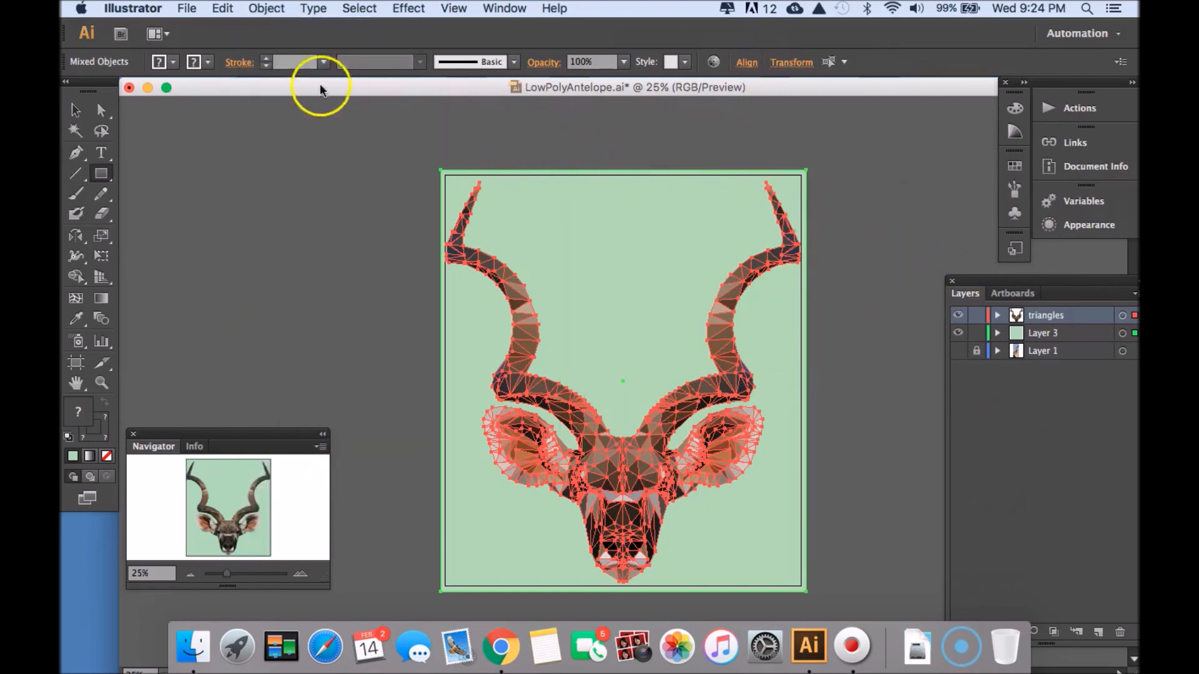
pyautogui.press('a')
pyautogui.click(580, 216)
pyautogui.click(976, 333)
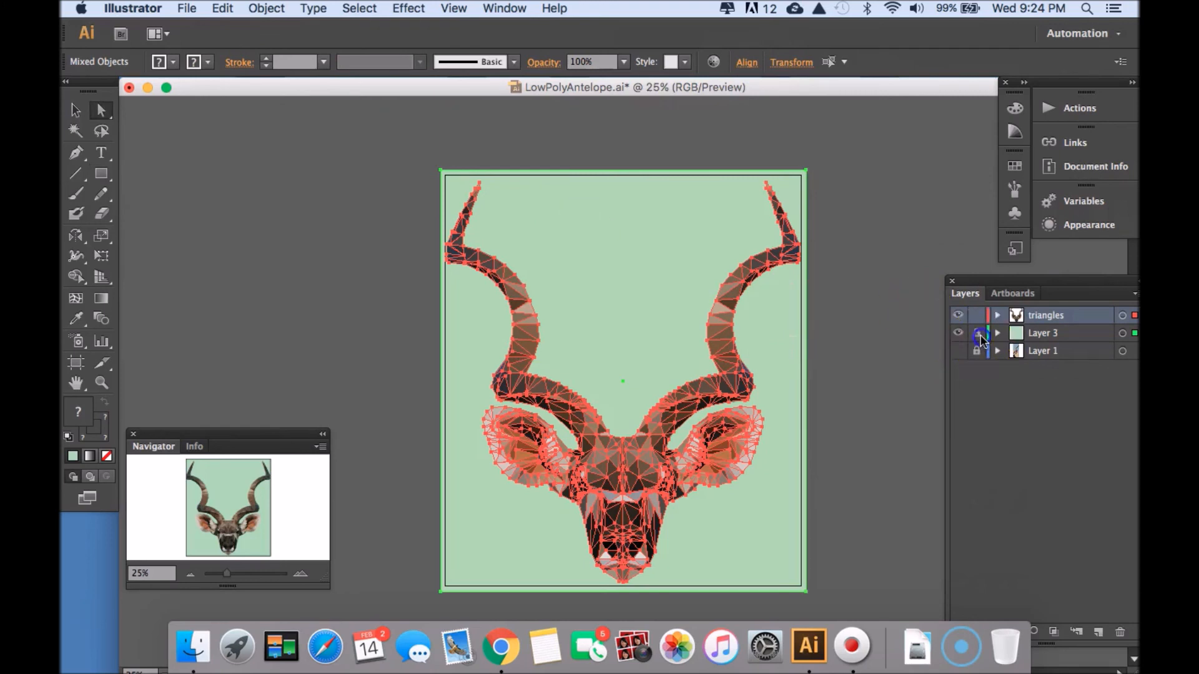
# Group the selected antelope triangles into one object
pyautogui.click(267, 8)
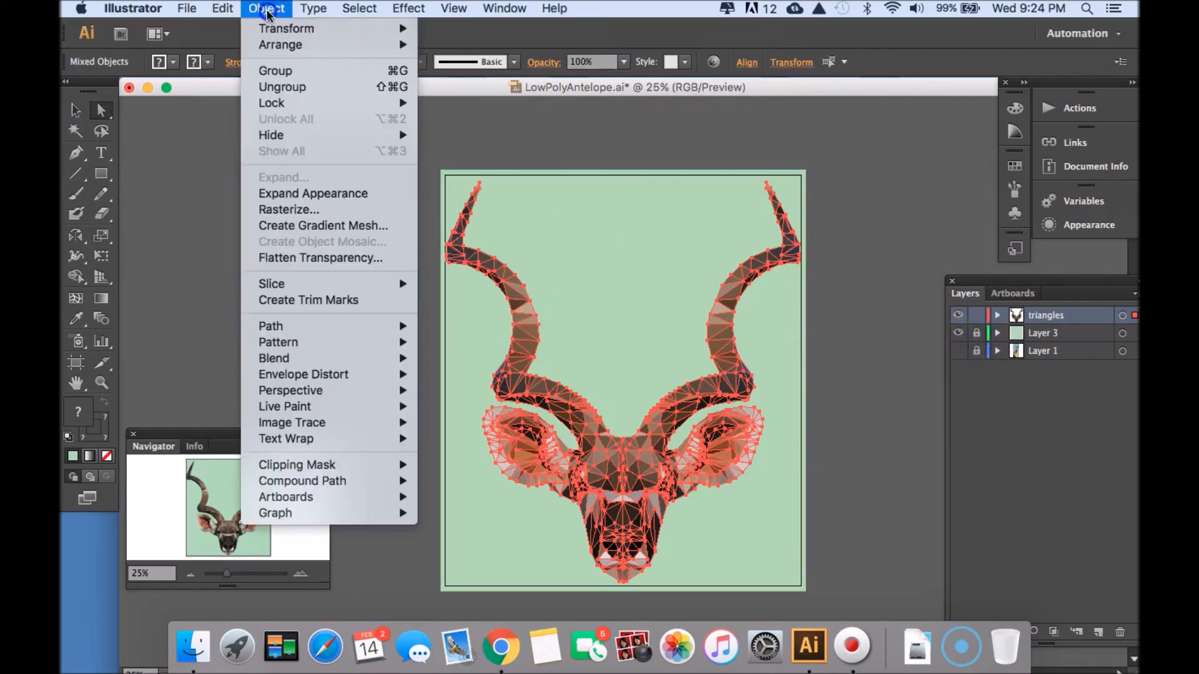
pyautogui.moveTo(289, 50)
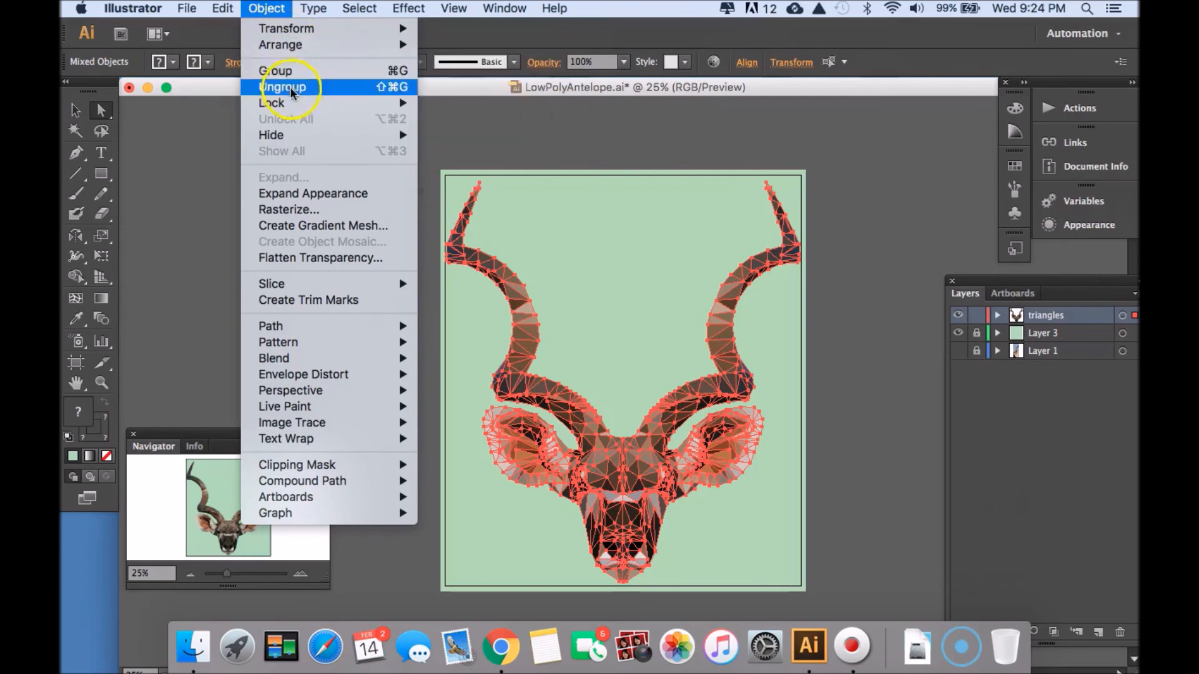
pyautogui.click(288, 70)
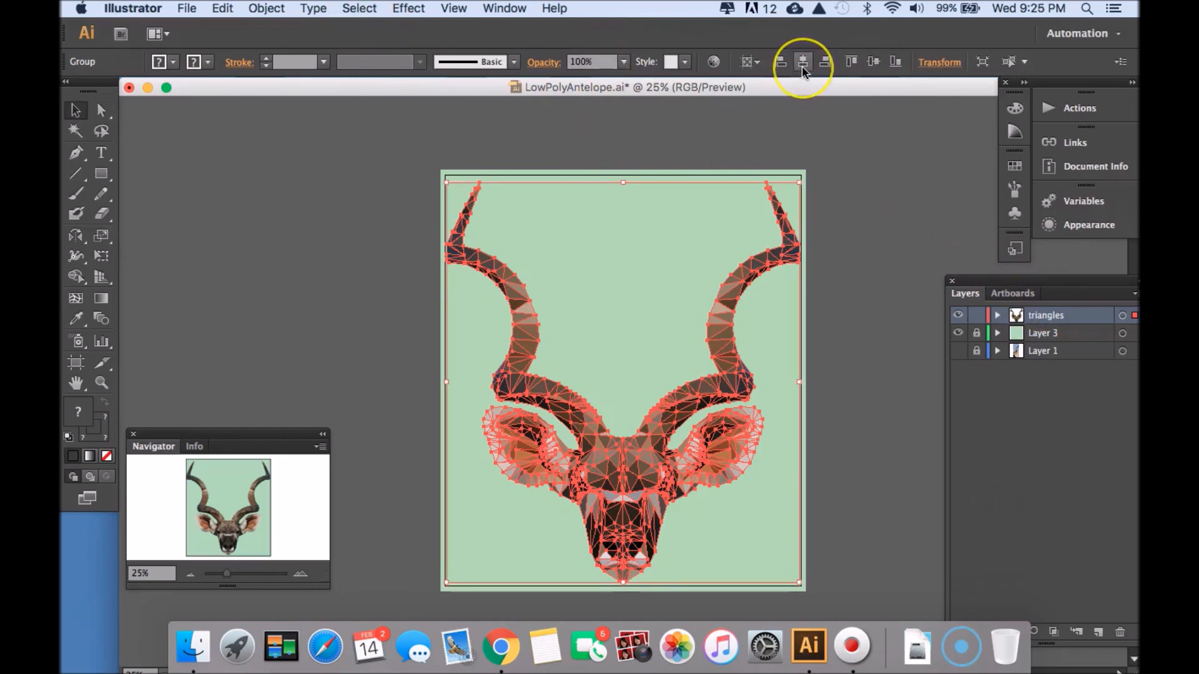
# Align the antelope group to the artboard's horizontal and vertical center and deselect it
pyautogui.click(803, 66)
pyautogui.click(822, 67)
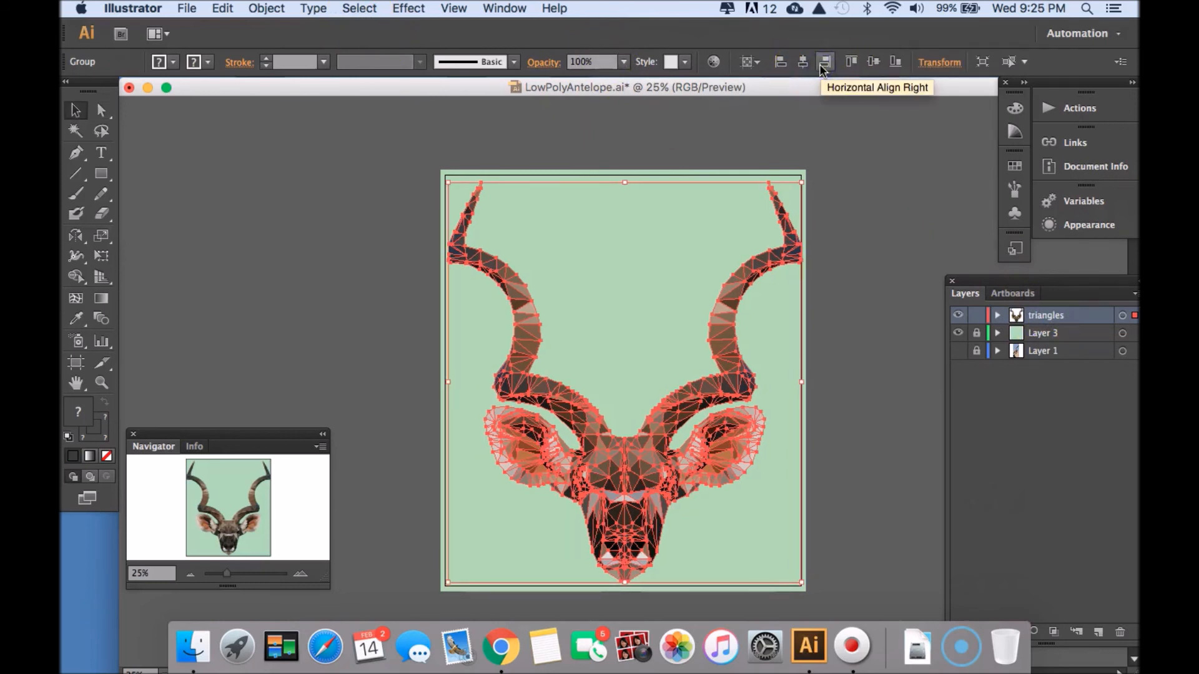
pyautogui.click(801, 64)
pyautogui.click(785, 66)
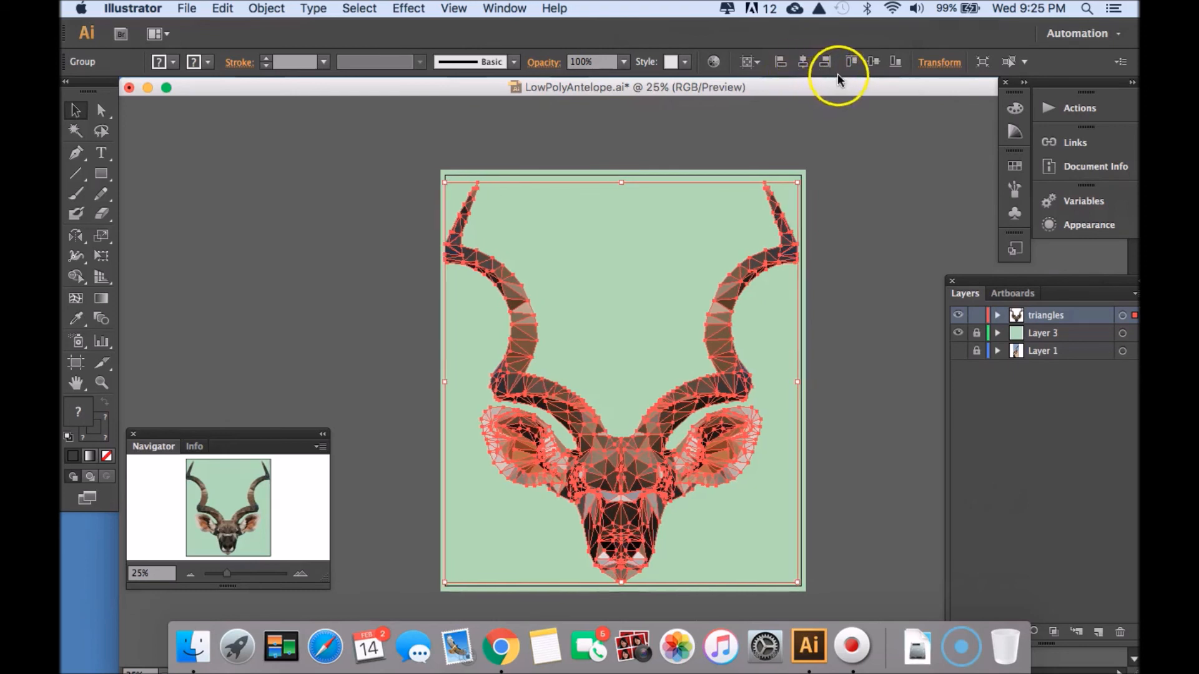
pyautogui.click(805, 65)
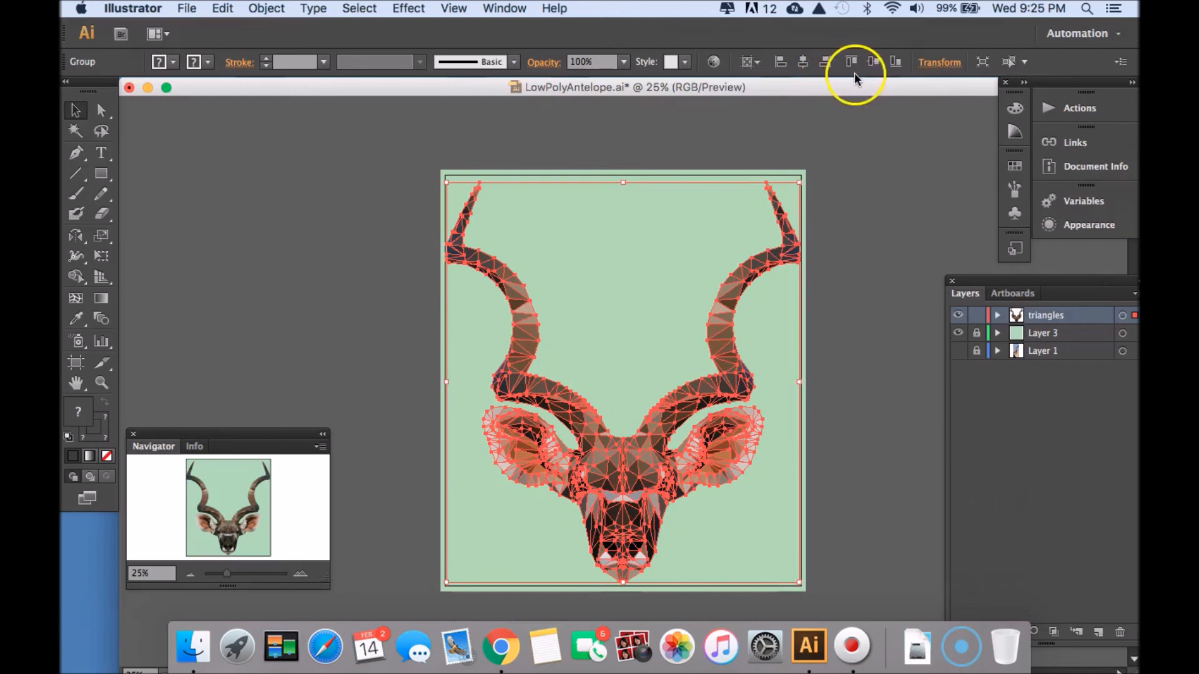
pyautogui.click(873, 65)
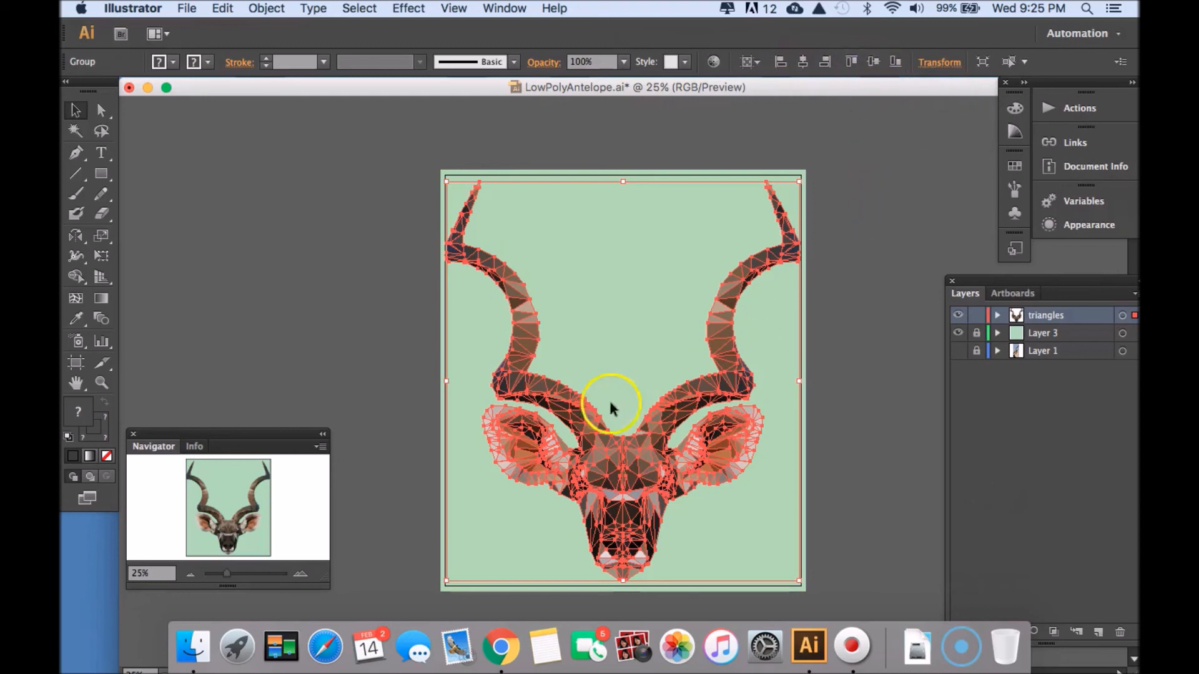
pyautogui.click(909, 287)
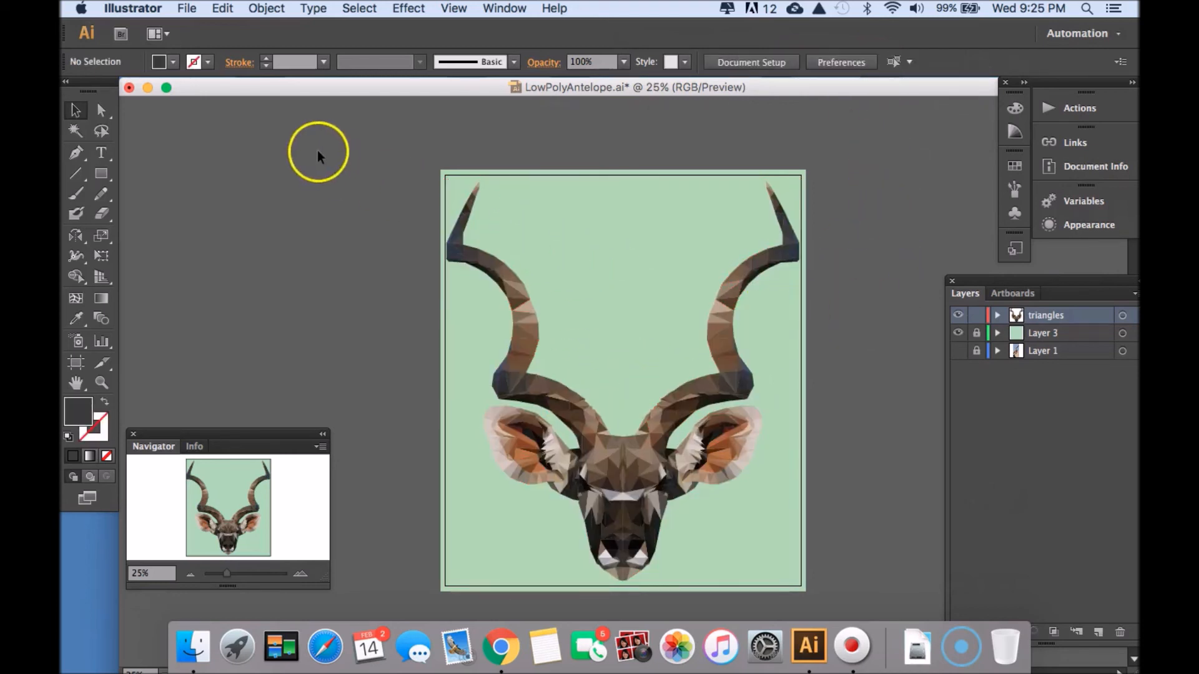
# Fit the artboard to the artwork bounds so it matches the green background, and save the document
pyautogui.click(251, 8)
pyautogui.moveTo(296, 497)
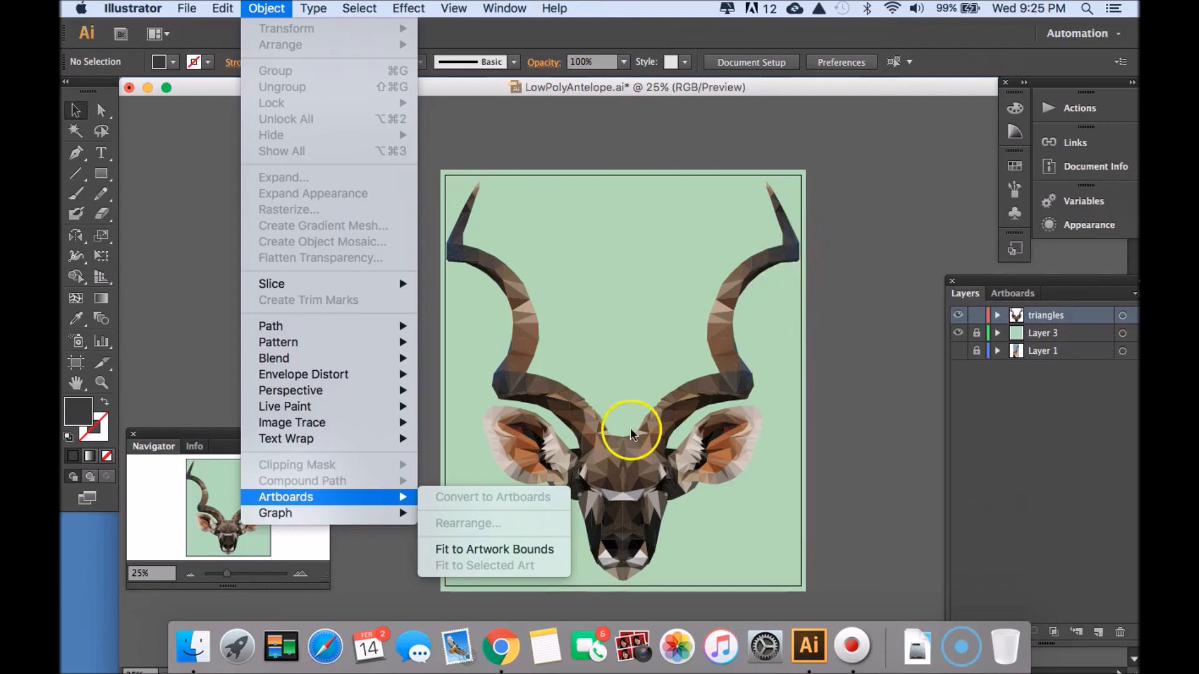
pyautogui.click(516, 548)
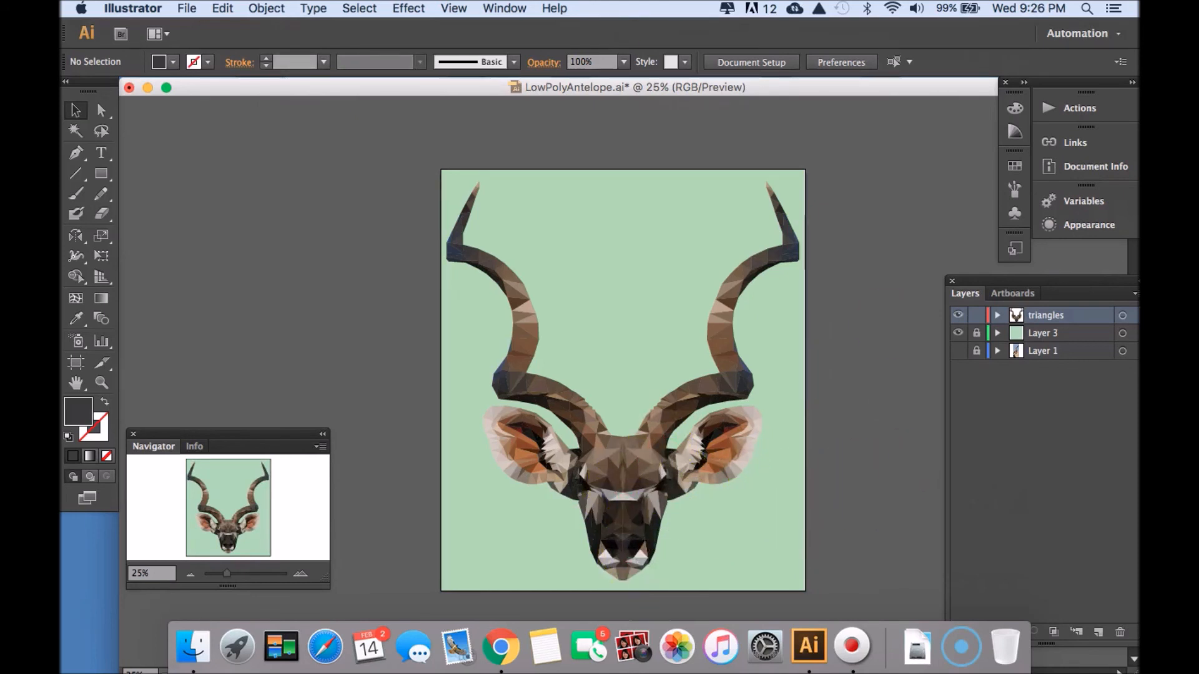
pyautogui.click(185, 9)
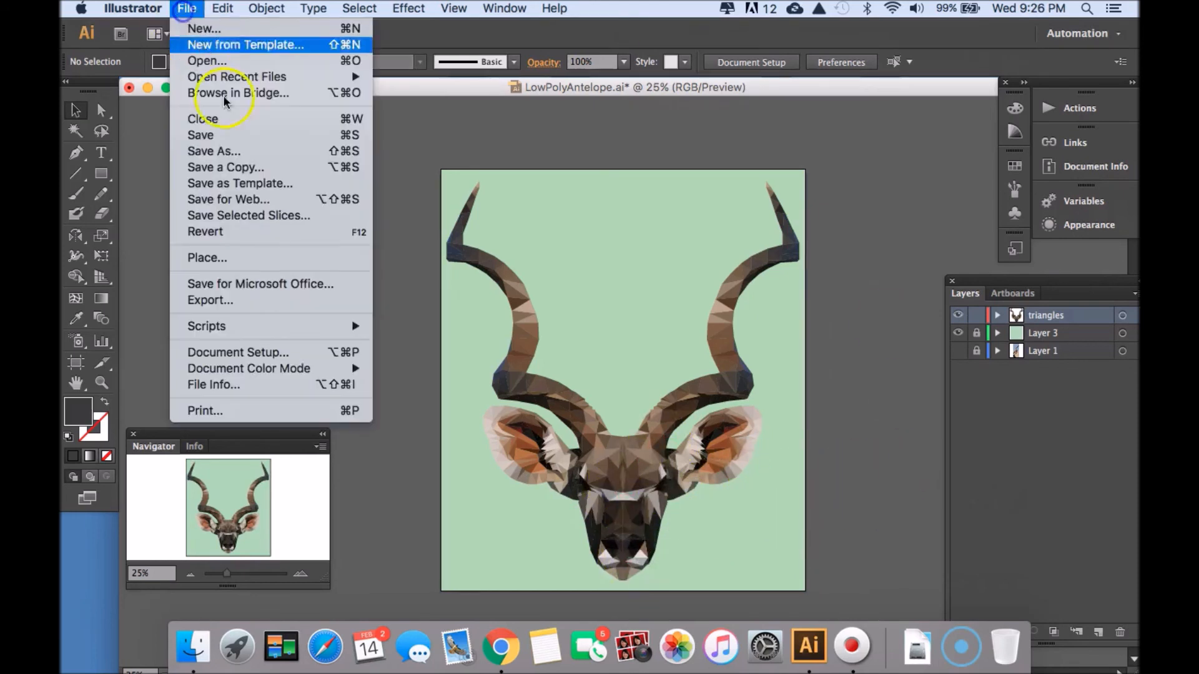
pyautogui.click(216, 135)
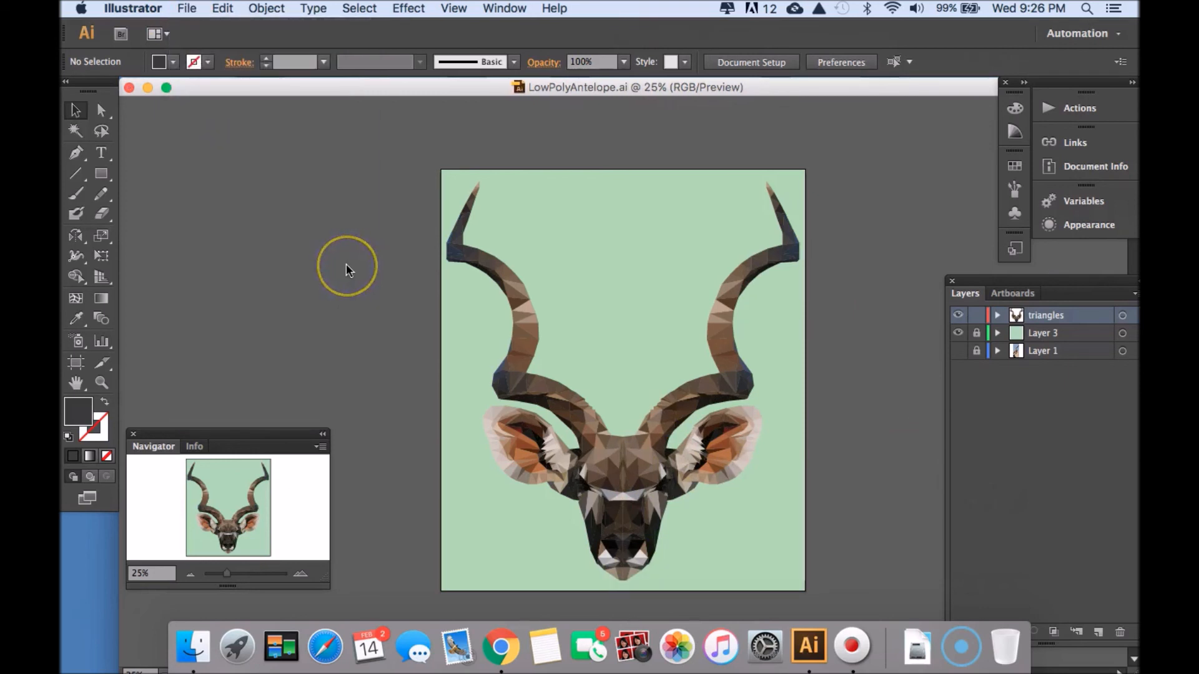
pyautogui.click(192, 10)
pyautogui.click(215, 152)
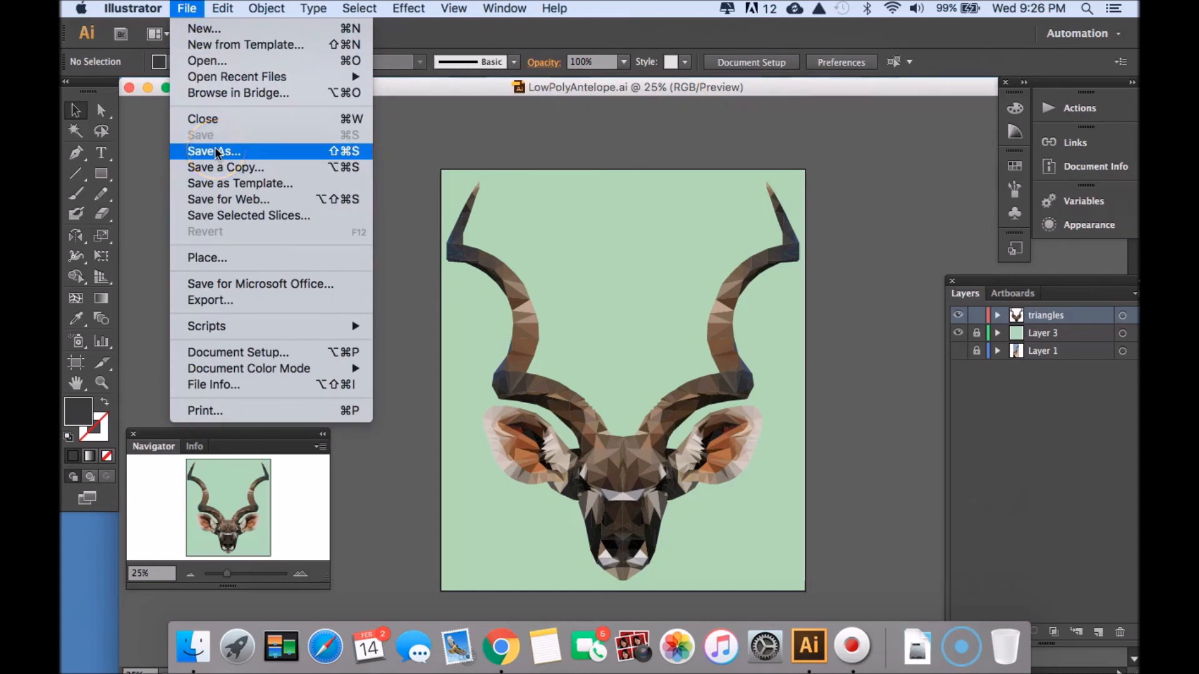
pyautogui.click(397, 166)
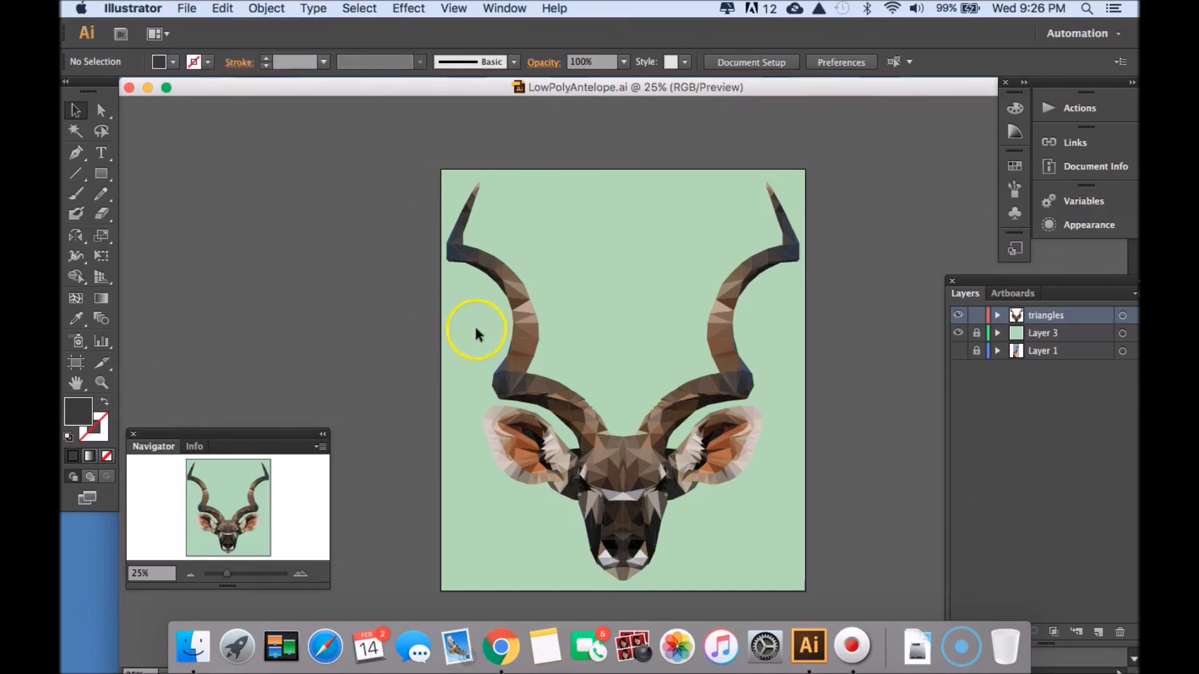